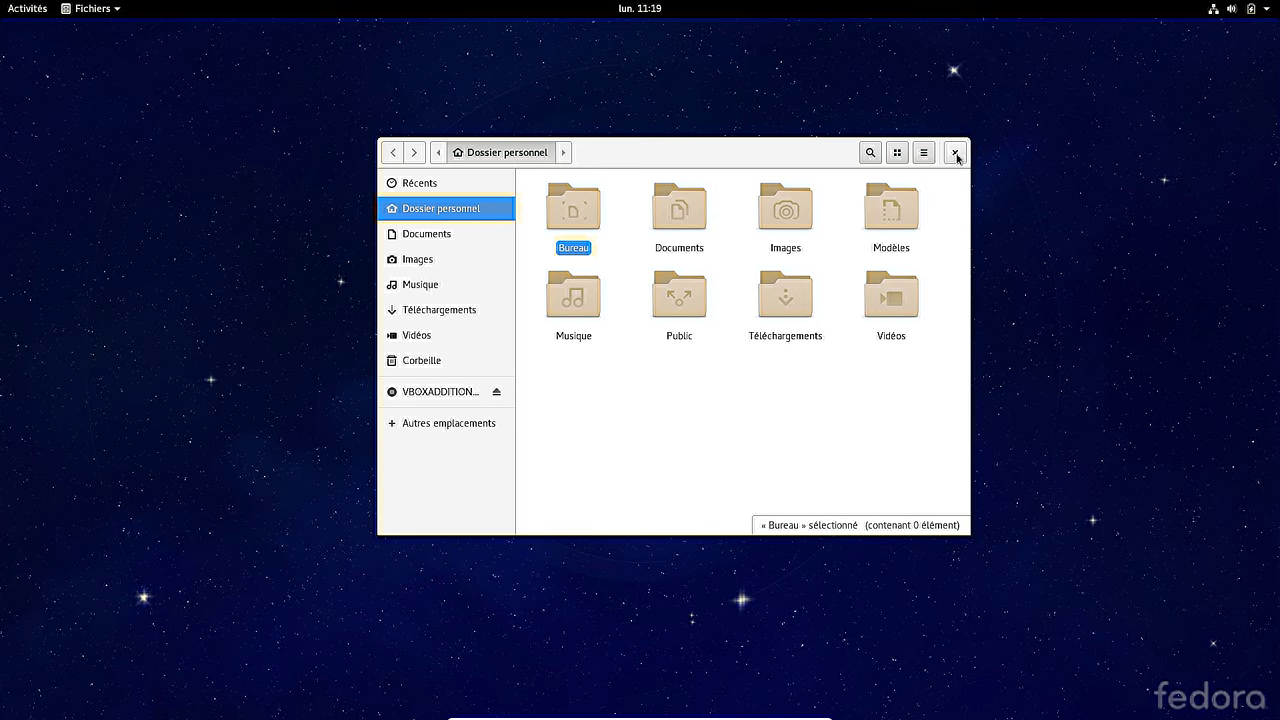
- Look over the folder options of the Dossier personnel window and close the file manager
{"action": "left_click", "coordinate": [925, 154]}
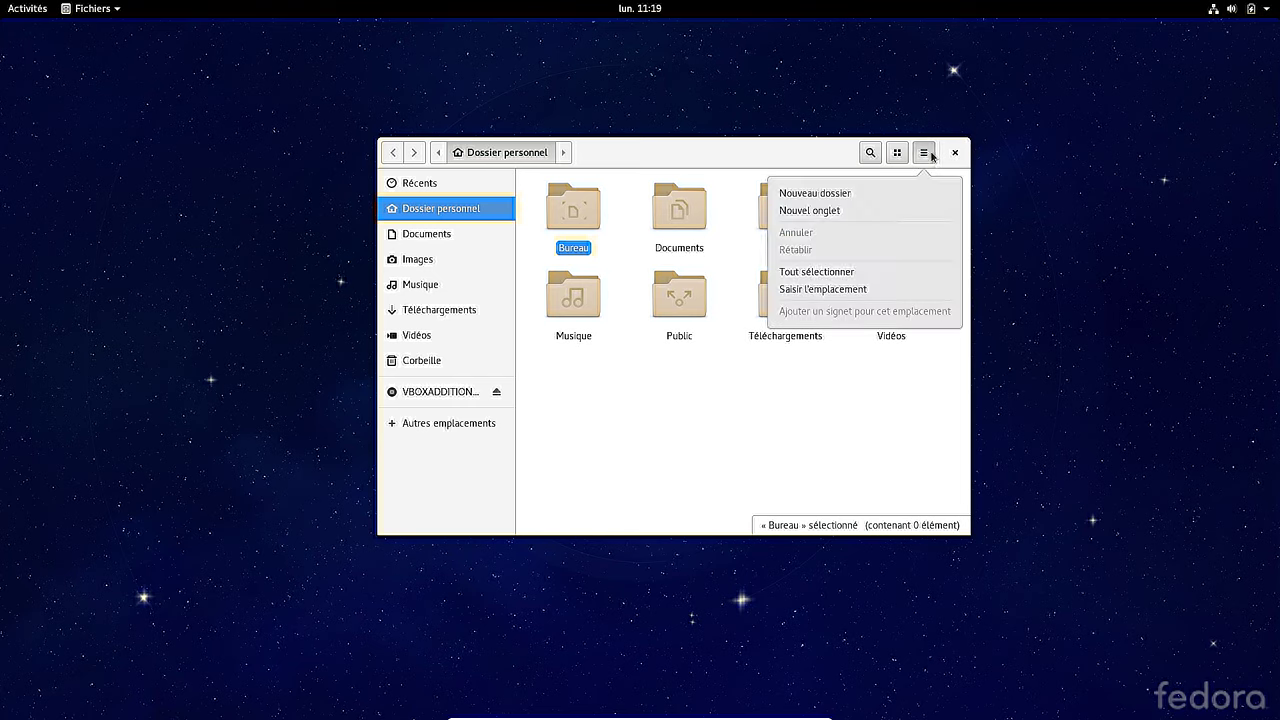
{"action": "left_click", "coordinate": [929, 155]}
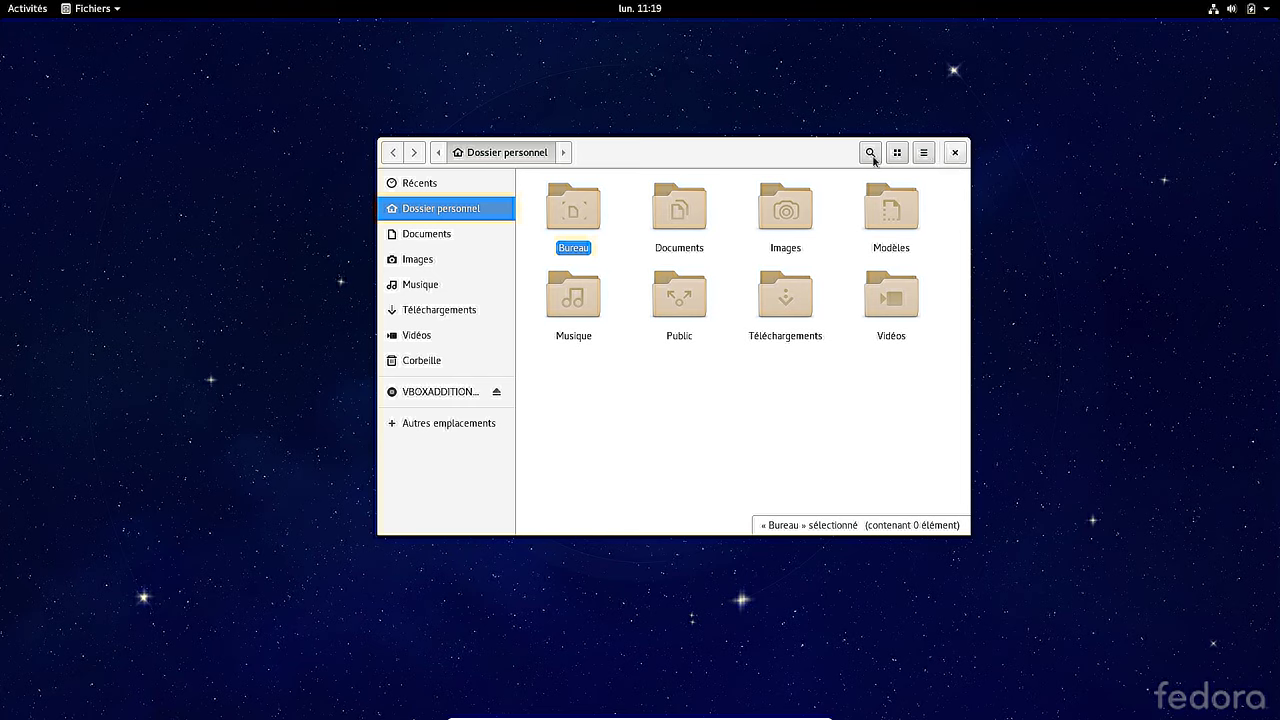
{"action": "right_click", "coordinate": [723, 162]}
{"action": "left_click", "coordinate": [676, 158]}
{"action": "left_click", "coordinate": [956, 155]}
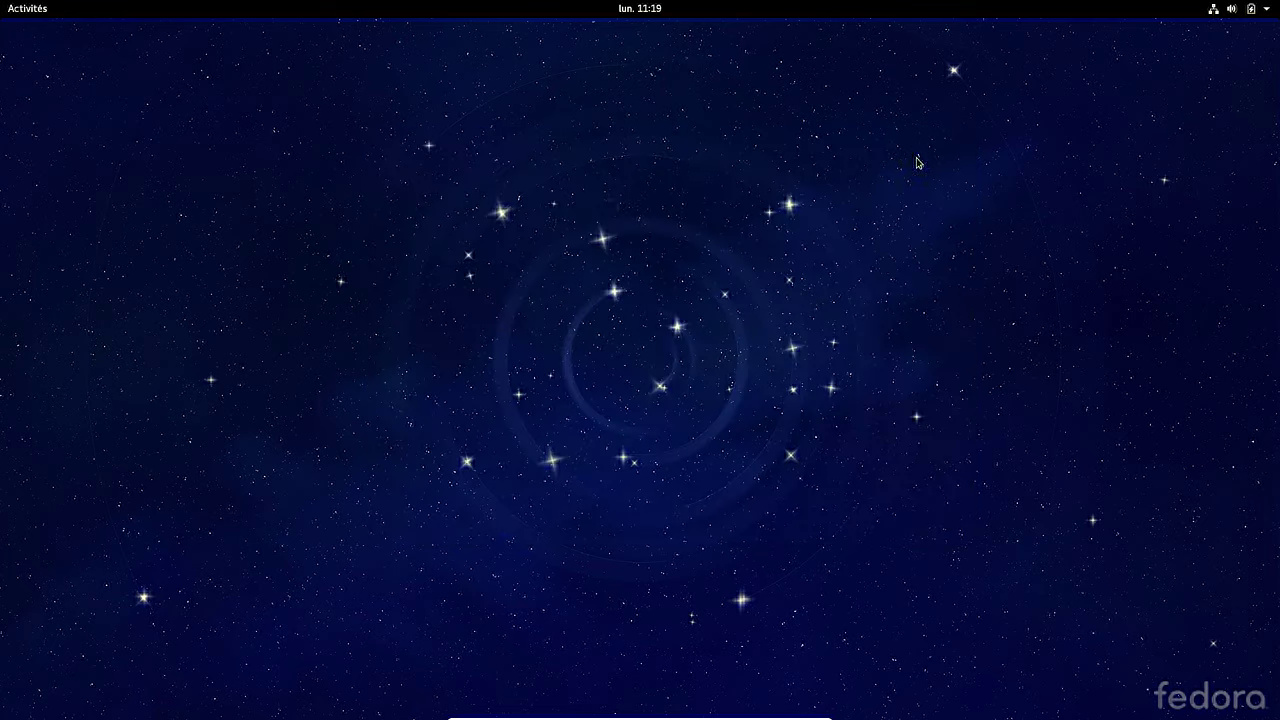
- Show the application overview and compare the frequently used applications with the full list
{"action": "mouse_move", "coordinate": [3, 6]}
{"action": "left_click", "coordinate": [31, 557]}
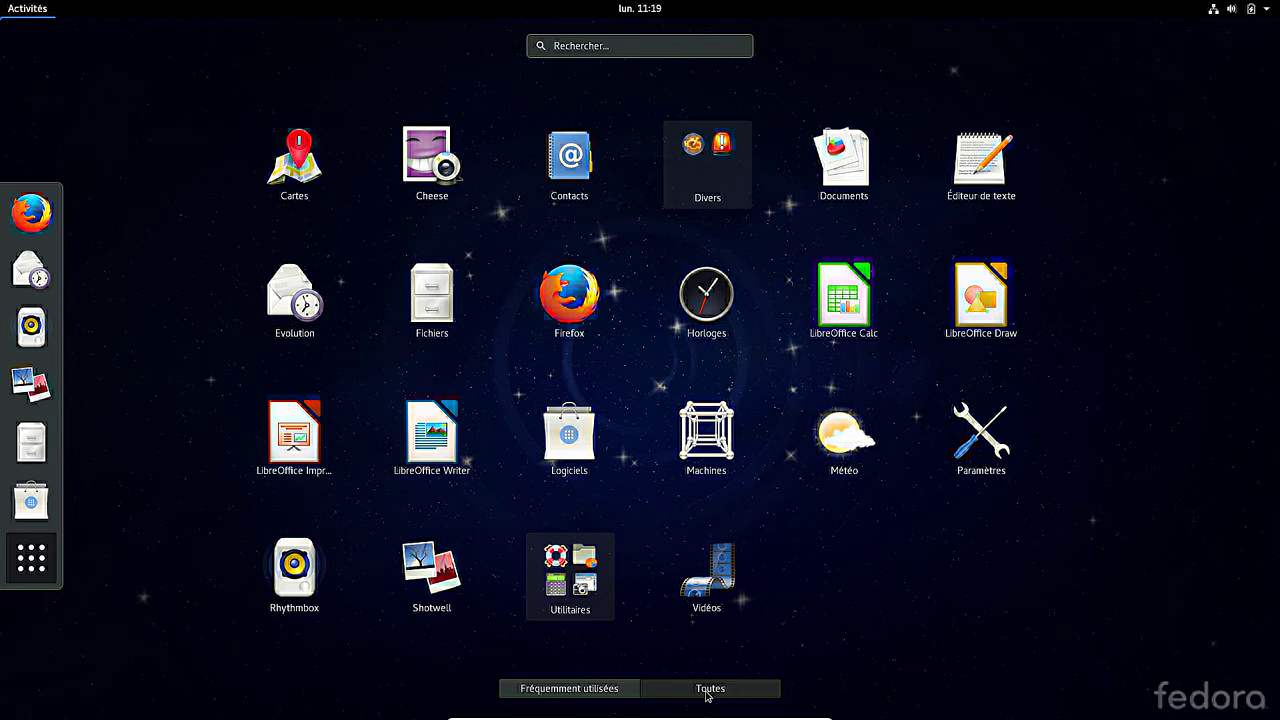
{"action": "left_click", "coordinate": [604, 699]}
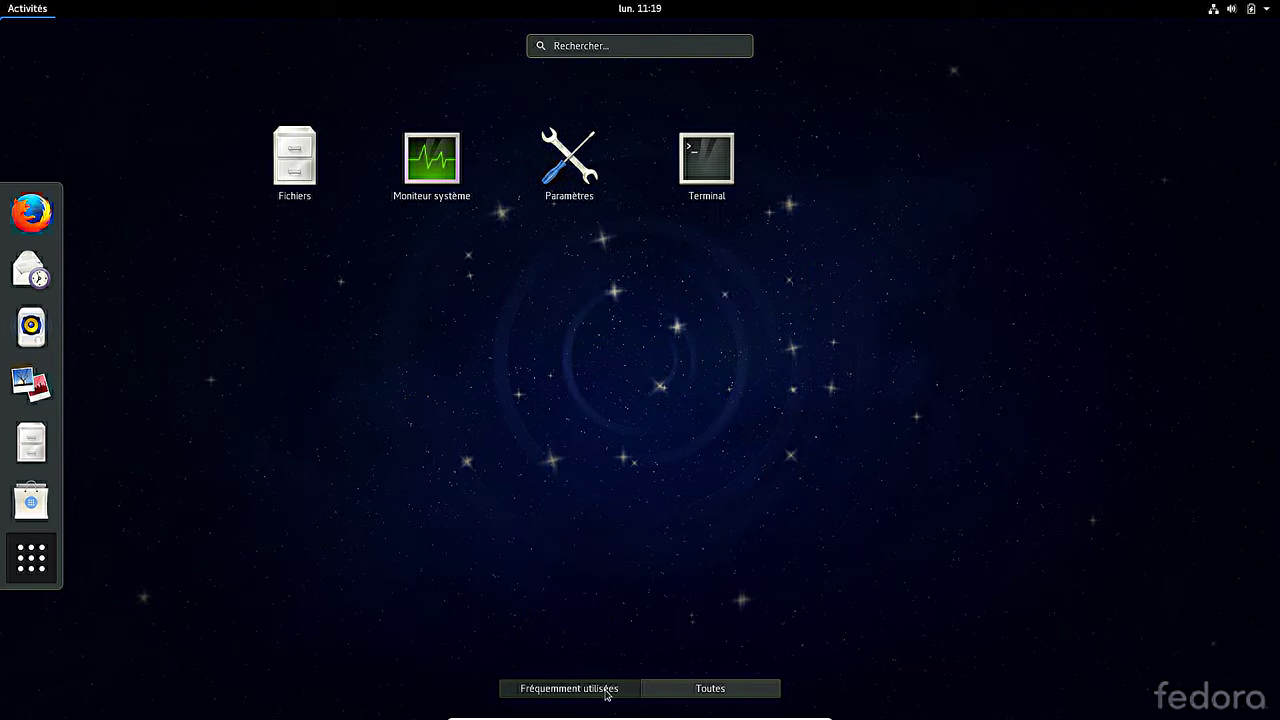
{"action": "left_click", "coordinate": [700, 689]}
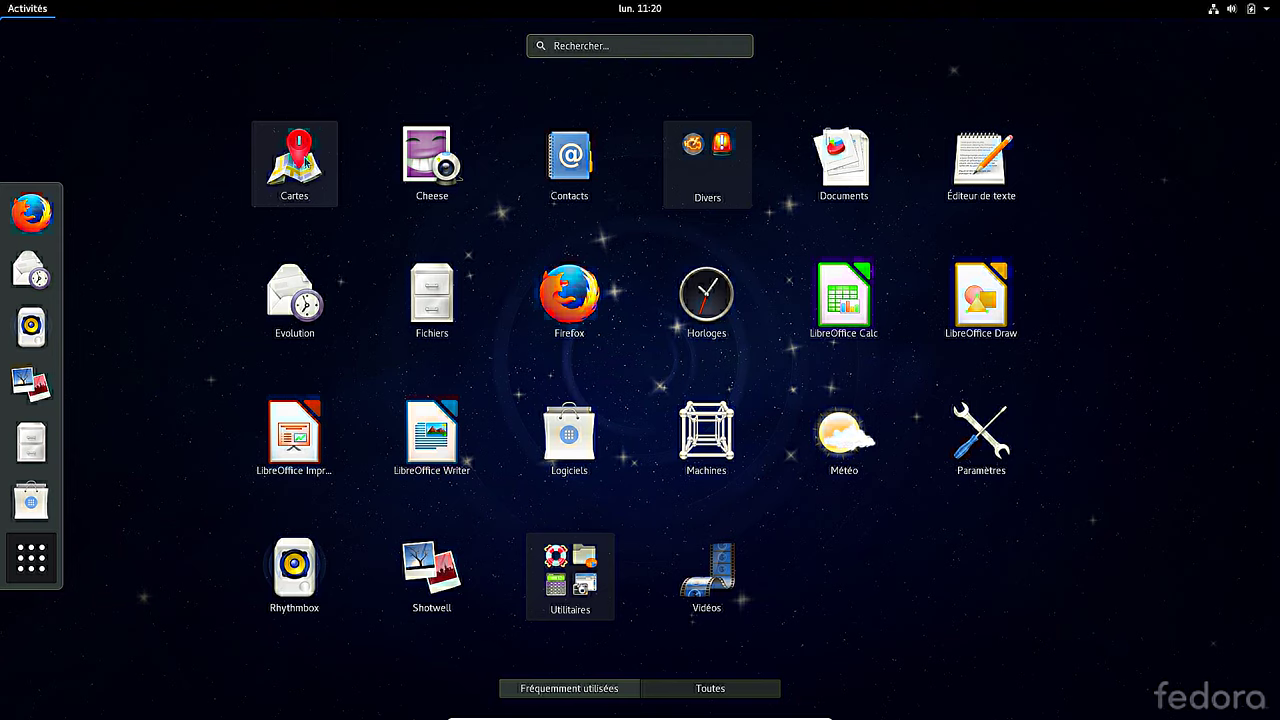
- Launch Cartes and view the Dijon area at a wider map scale
{"action": "left_click", "coordinate": [272, 165]}
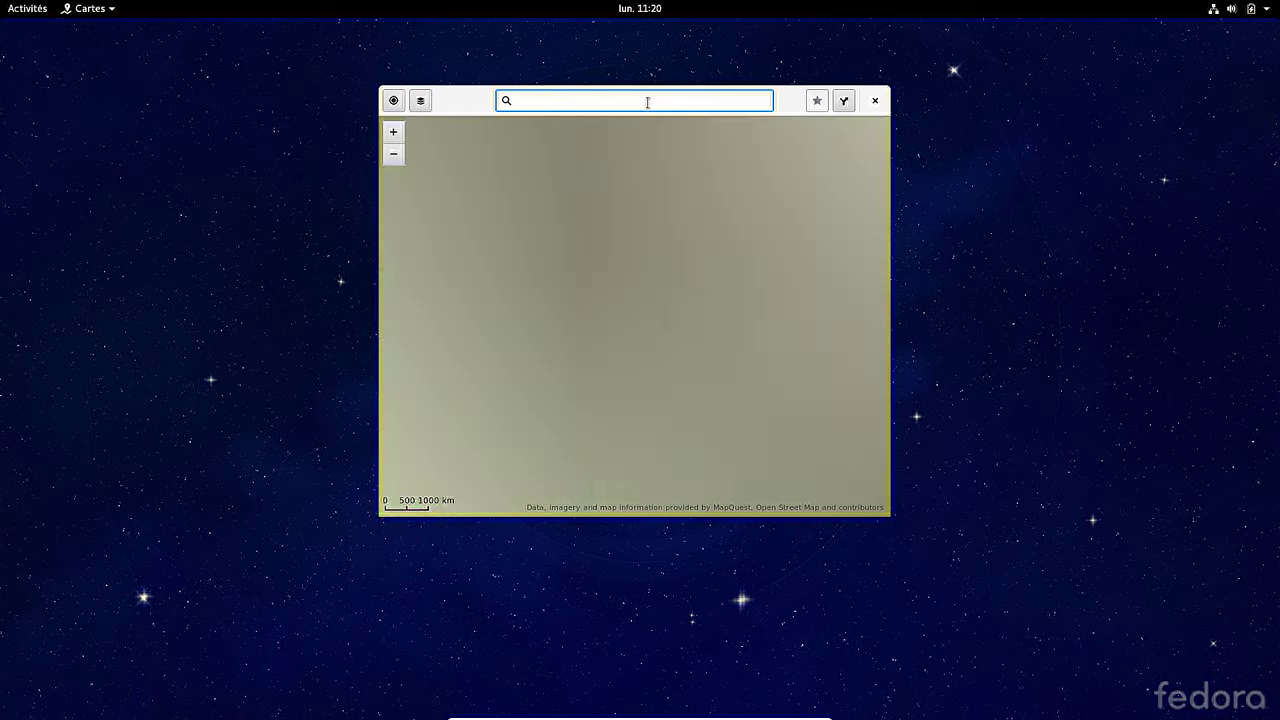
{"action": "scroll", "coordinate": [755, 294], "scroll_direction": "down", "scroll_amount": 2}
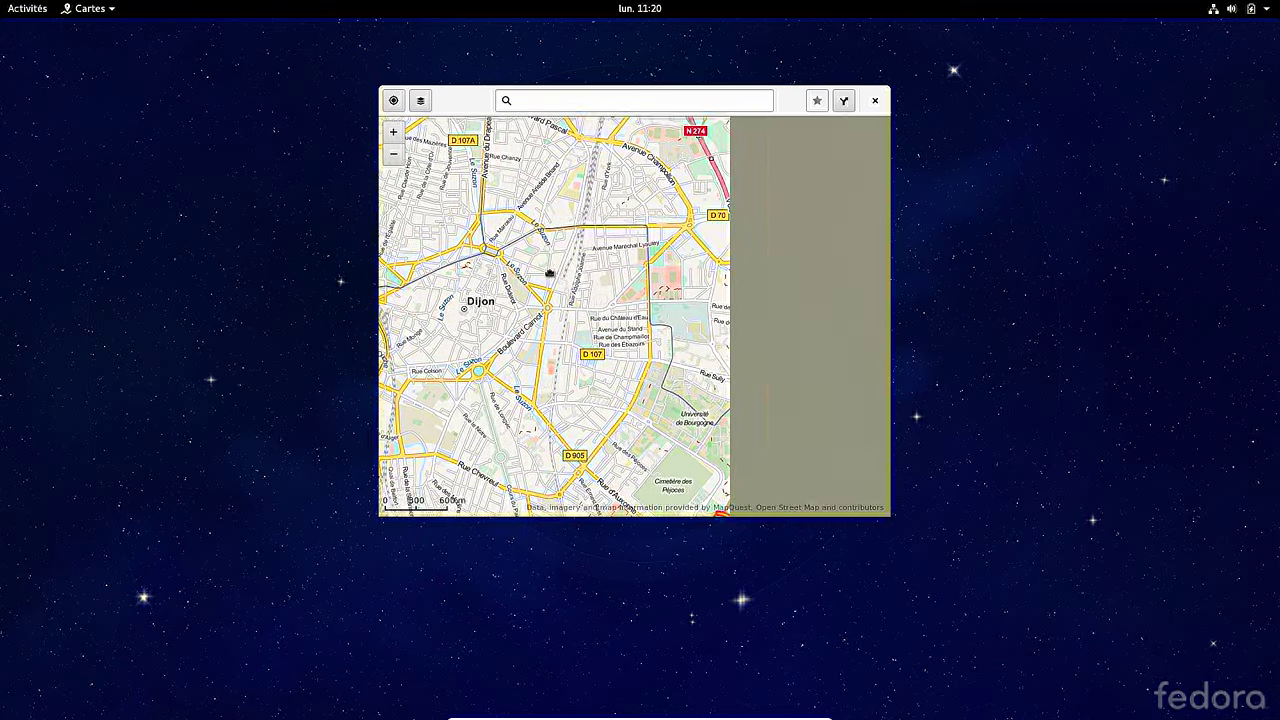
{"action": "scroll", "coordinate": [690, 268], "scroll_direction": "down", "scroll_amount": 2}
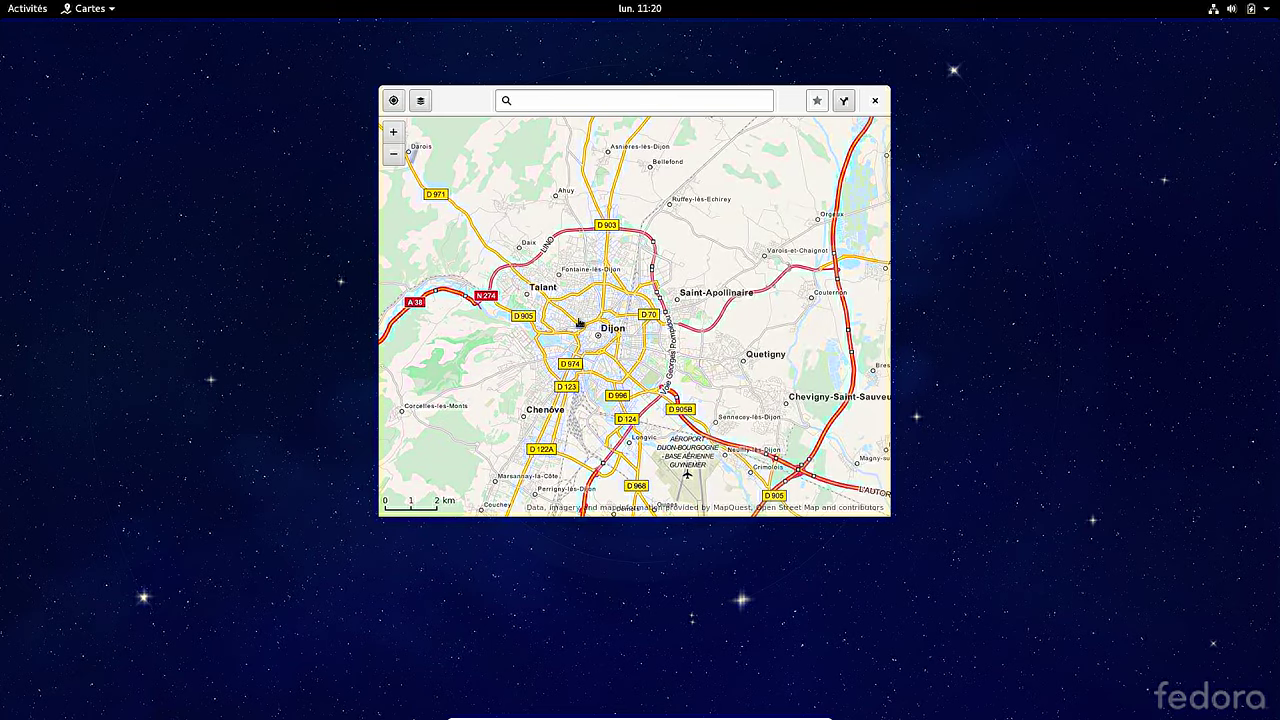
{"action": "scroll", "coordinate": [580, 320], "scroll_direction": "up", "scroll_amount": 1}
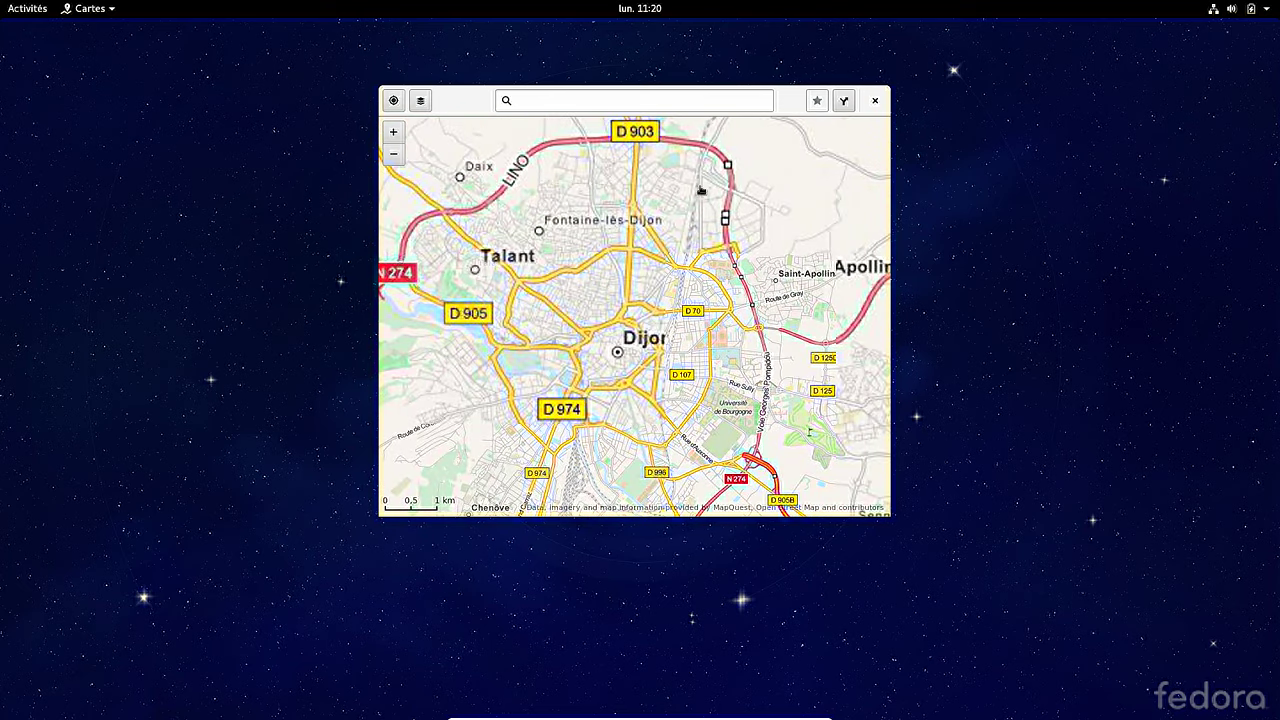
- Plan a car route from Dijon to Paris, Île-de-France, France, and close Cartes
{"action": "left_click", "coordinate": [843, 104]}
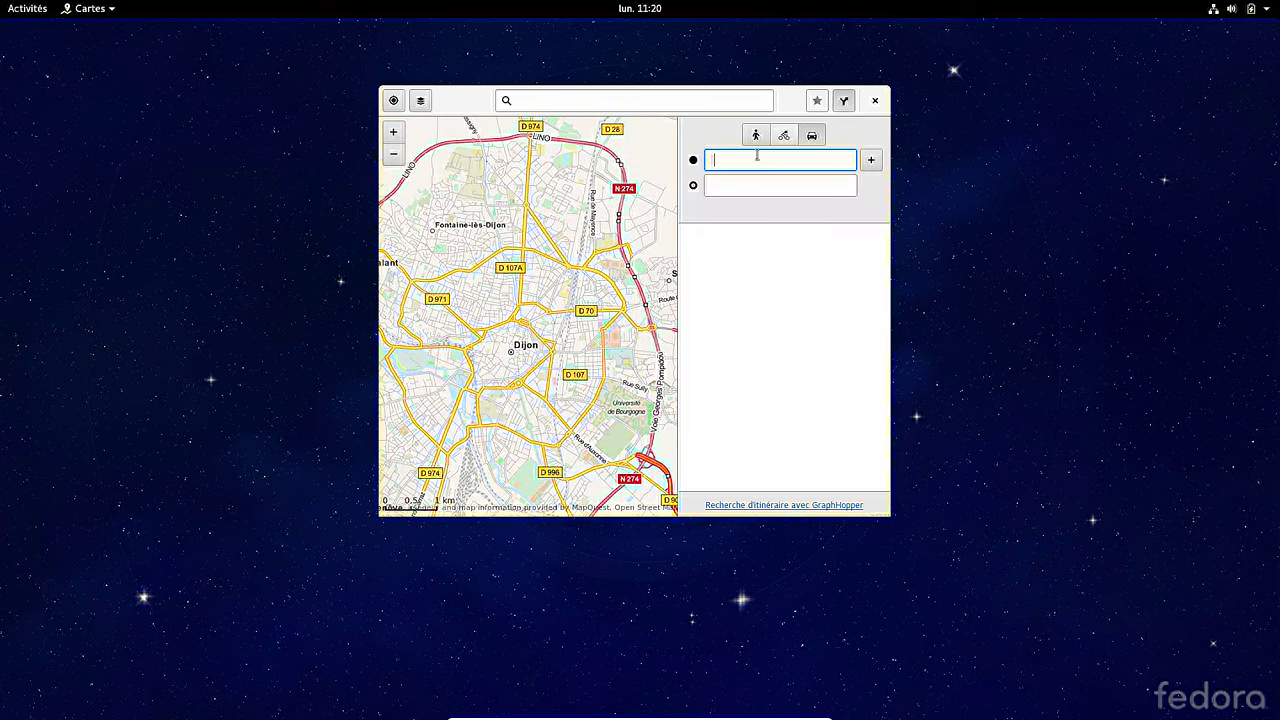
{"action": "type", "text": "dijon"}
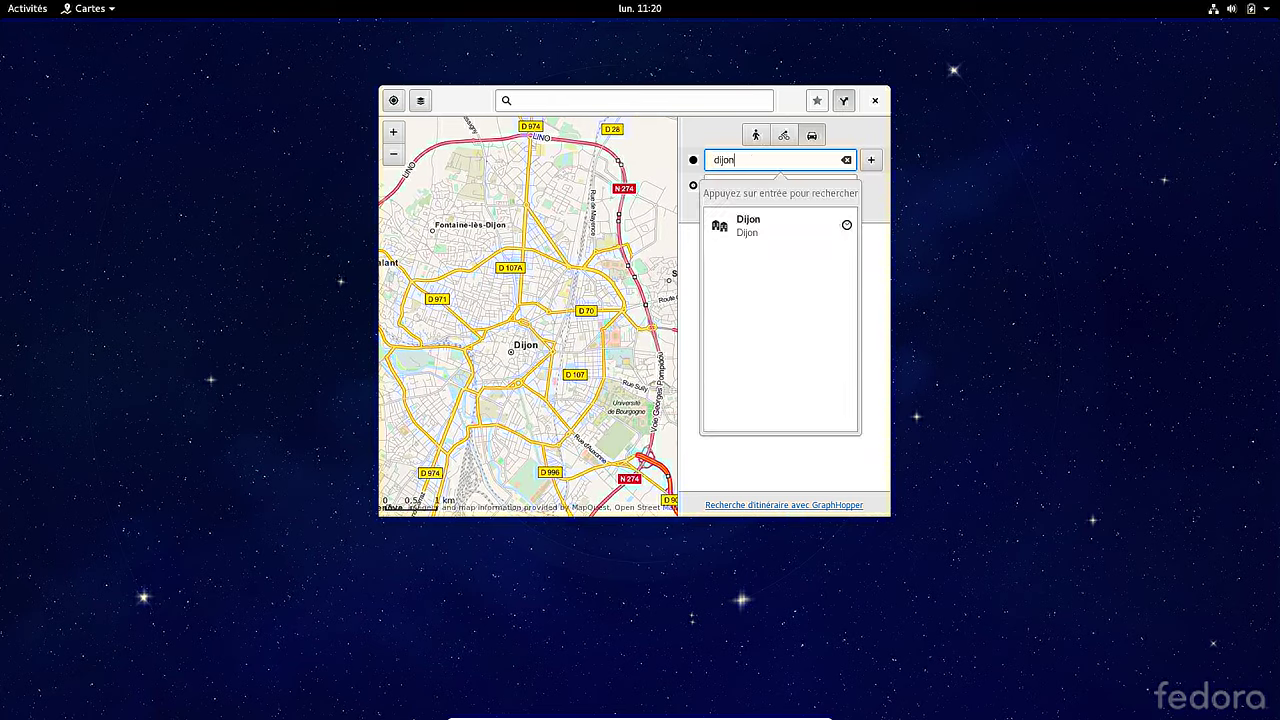
{"action": "left_click", "coordinate": [831, 232]}
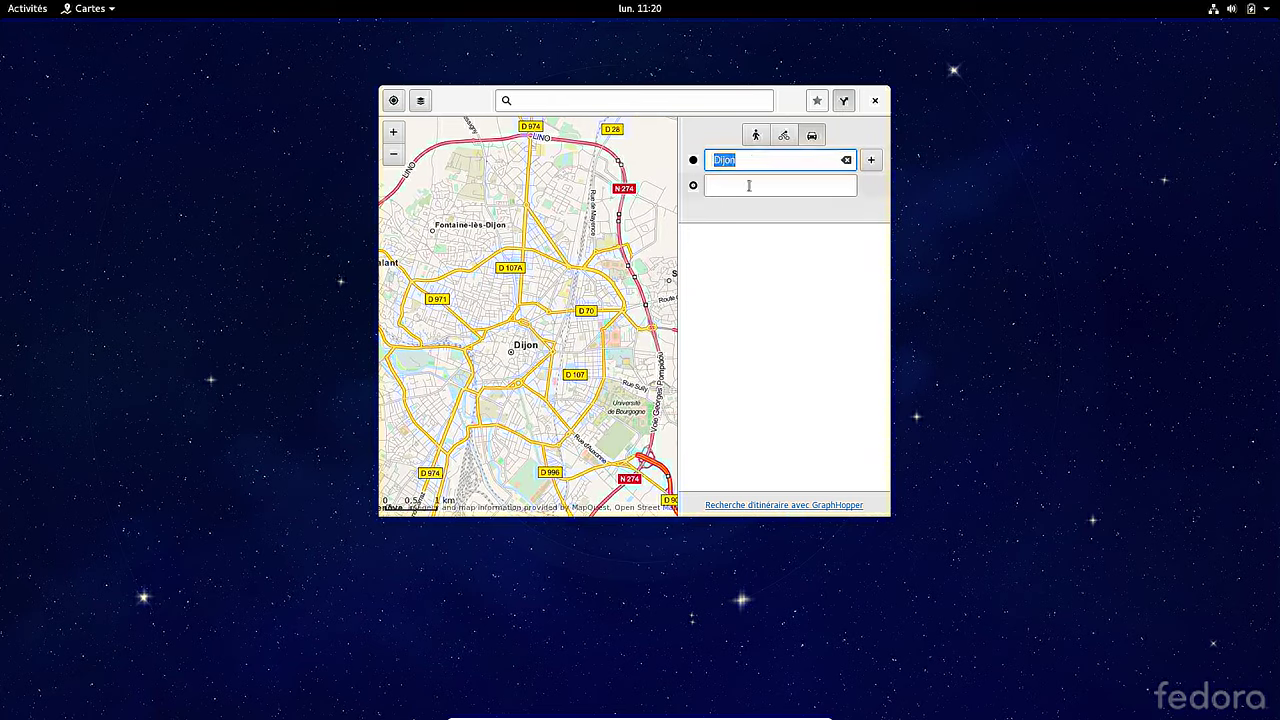
{"action": "left_click", "coordinate": [750, 185]}
{"action": "type", "text": "Paris"}
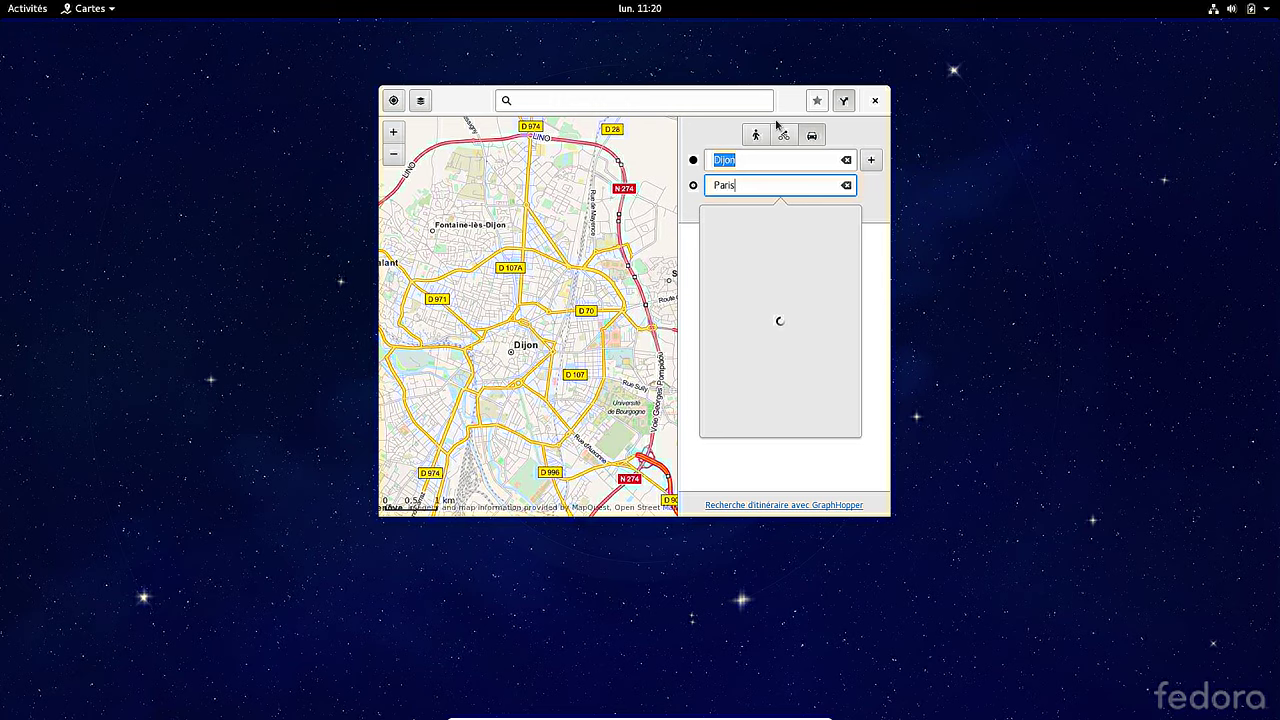
{"action": "left_click", "coordinate": [769, 236]}
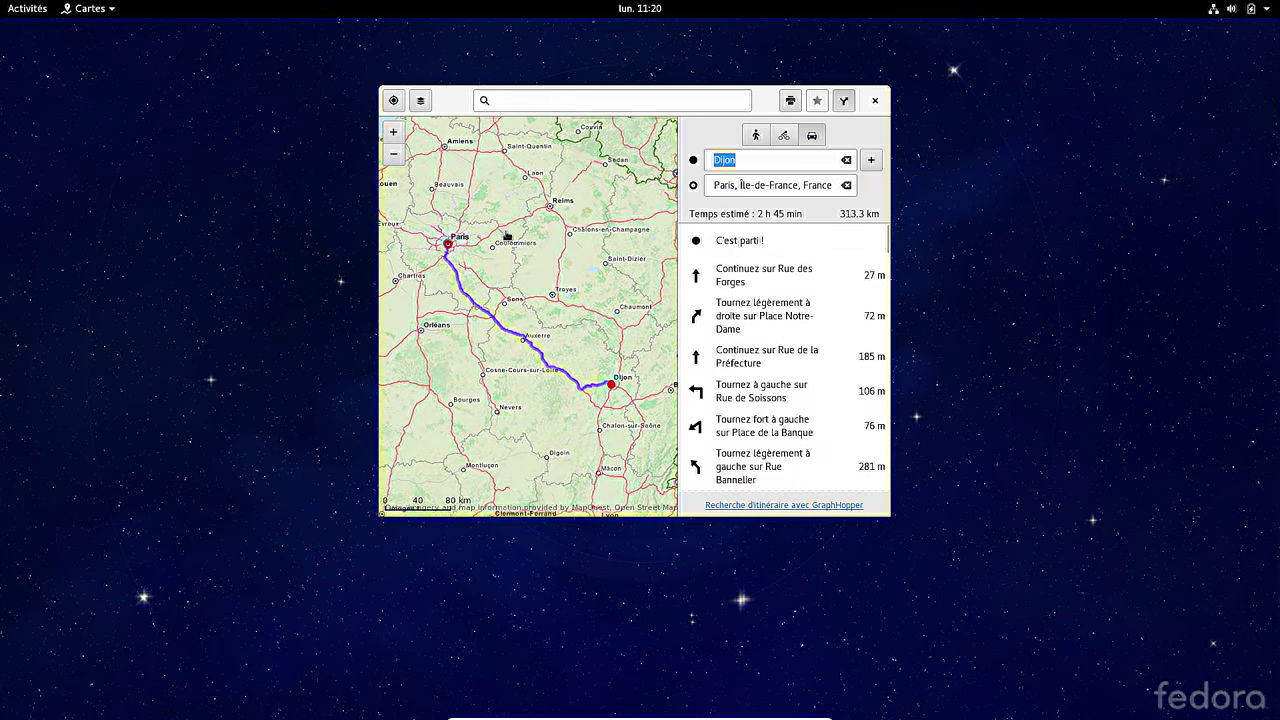
{"action": "left_click", "coordinate": [875, 100]}
- Launch Éditeur de texte from the application overview and move its window to the middle of the desktop
{"action": "mouse_move", "coordinate": [1, 1]}
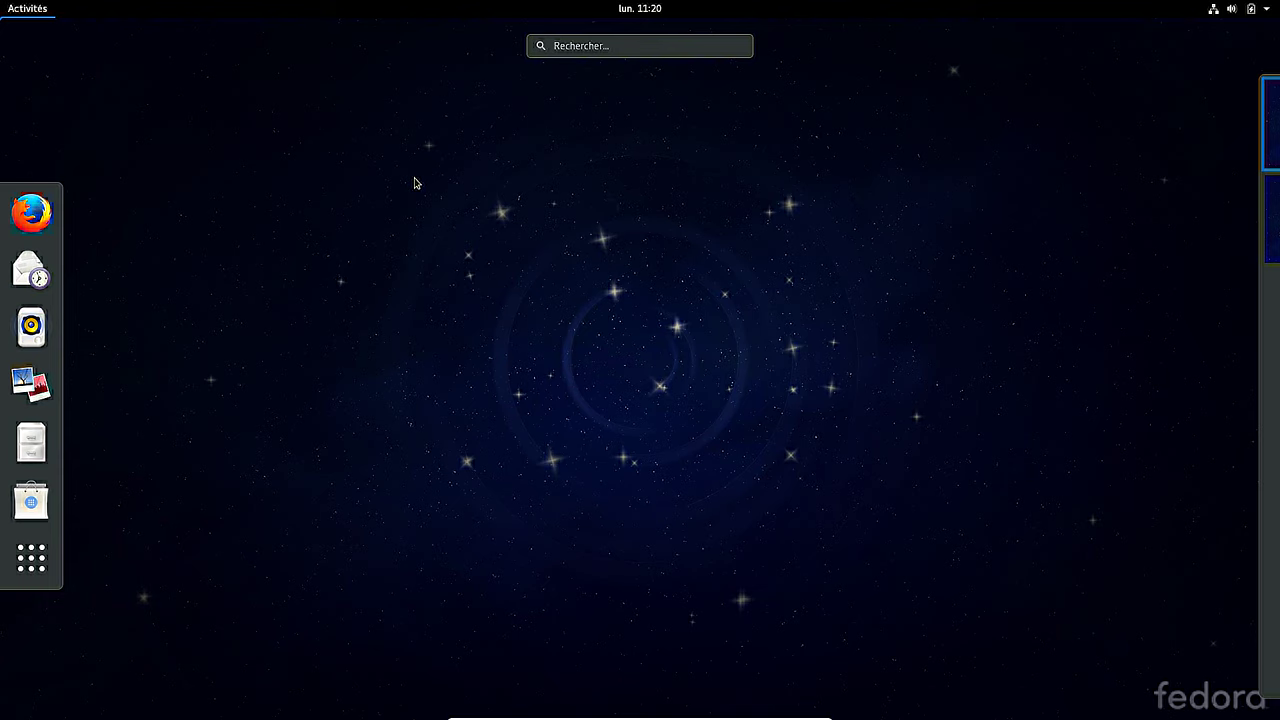
{"action": "left_click", "coordinate": [31, 557]}
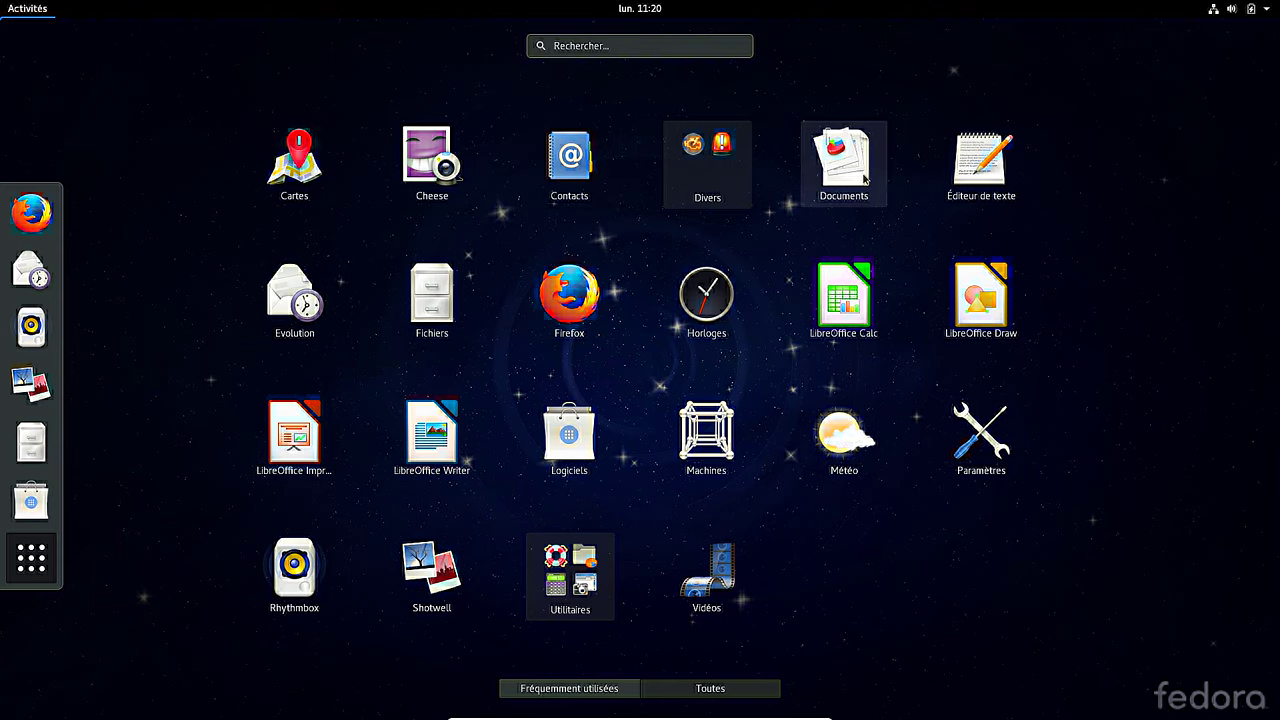
{"action": "left_click", "coordinate": [1005, 168]}
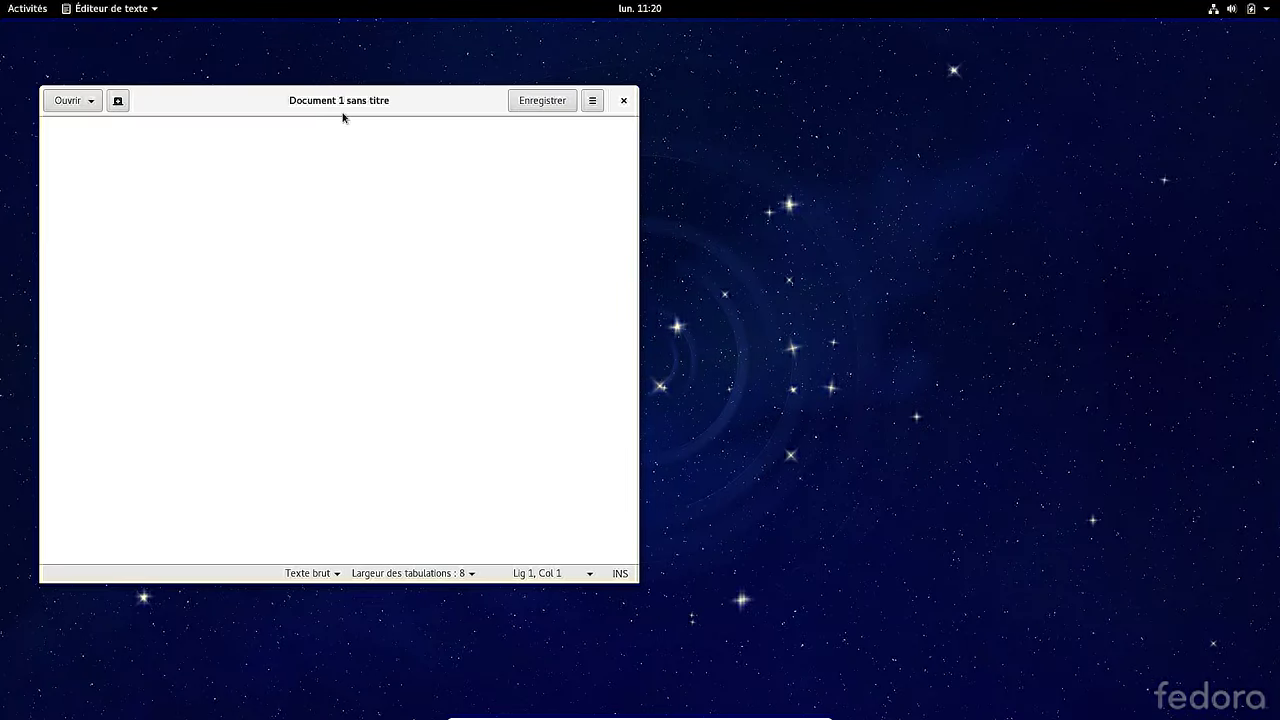
{"action": "left_click_drag", "start_coordinate": [372, 95], "coordinate": [670, 117]}
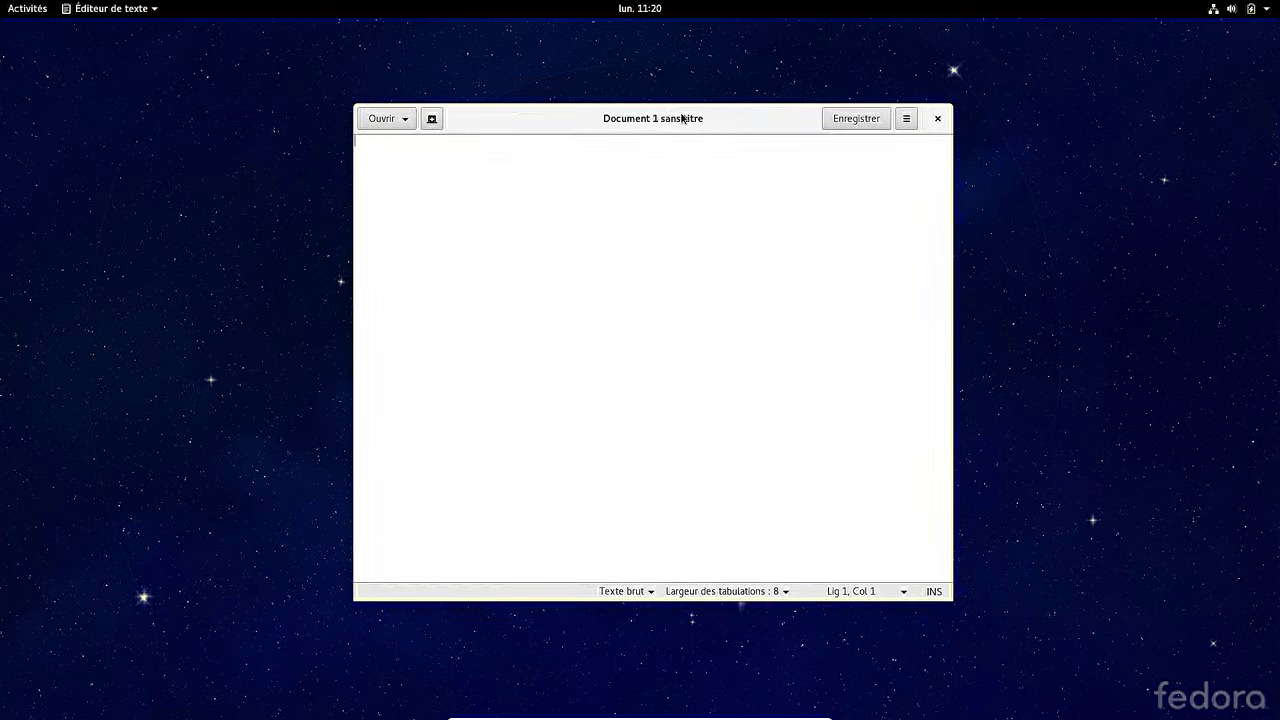
- Look over the text editor's document options, including Outils, and quit the editor
{"action": "left_click", "coordinate": [906, 118]}
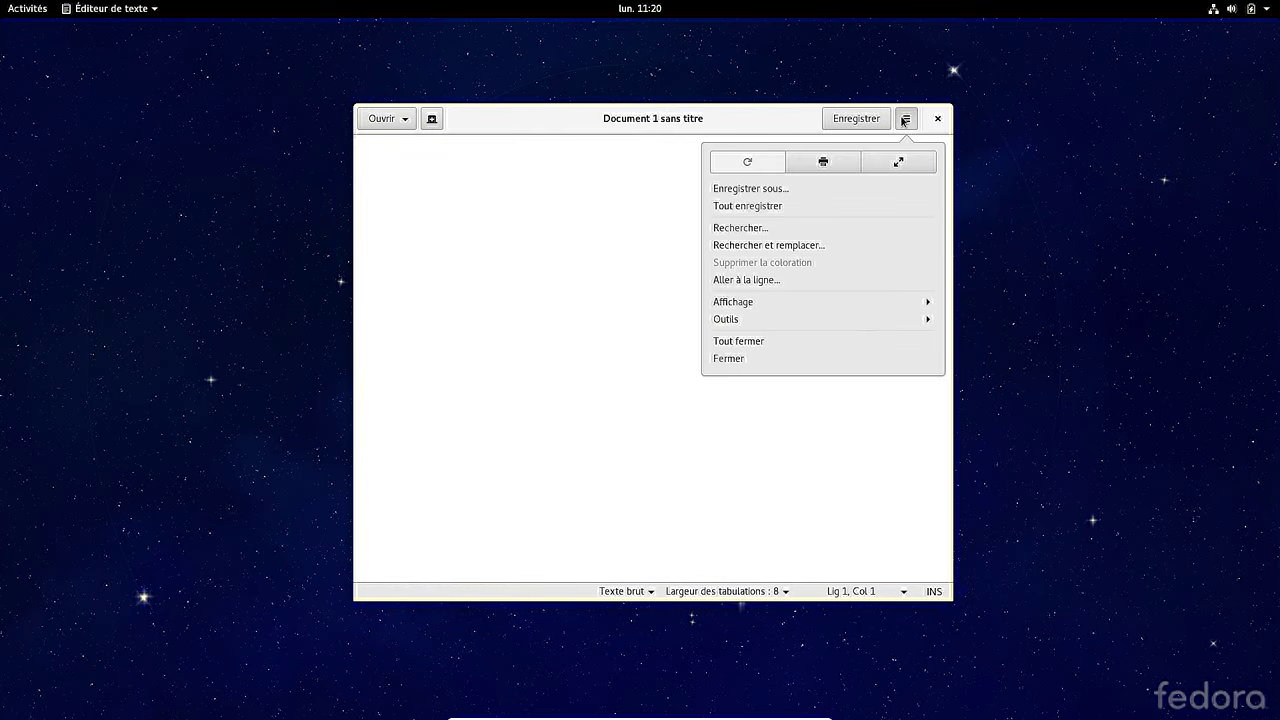
{"action": "left_click", "coordinate": [779, 324]}
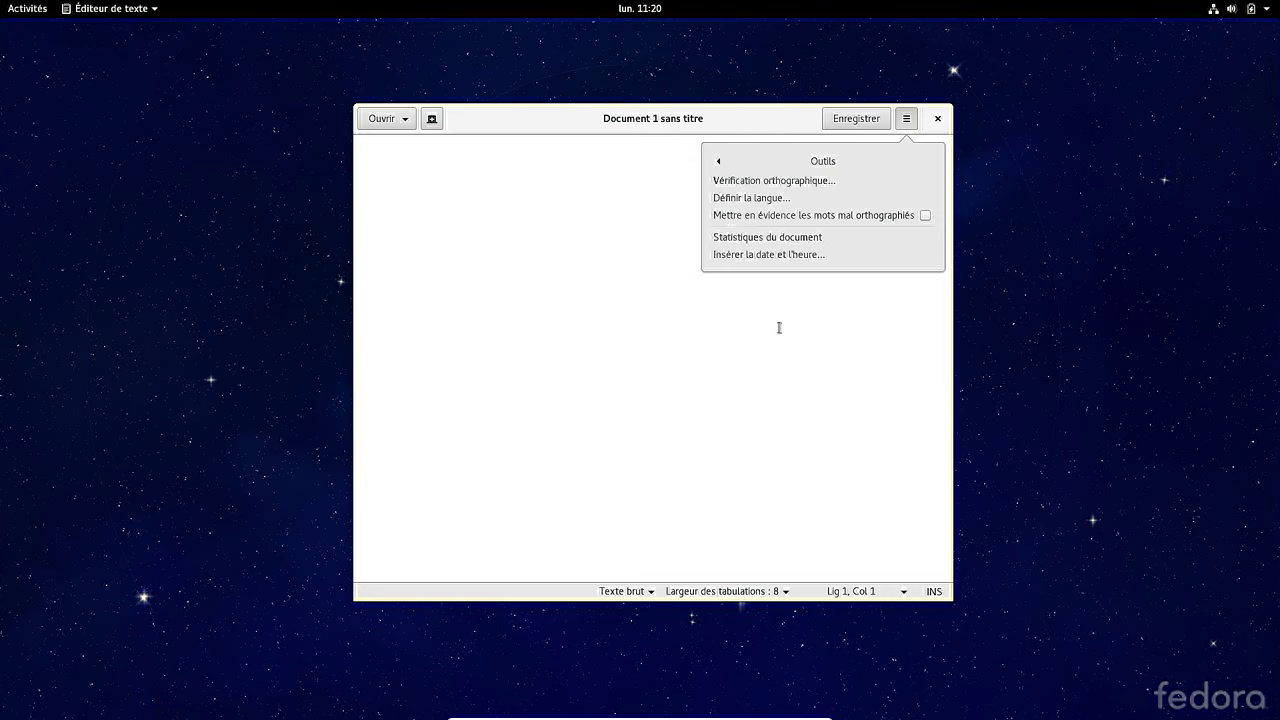
{"action": "left_click", "coordinate": [904, 122]}
{"action": "key", "text": "ctrl+q"}
- Launch Firefox from the full list of applications
{"action": "key", "text": "super"}
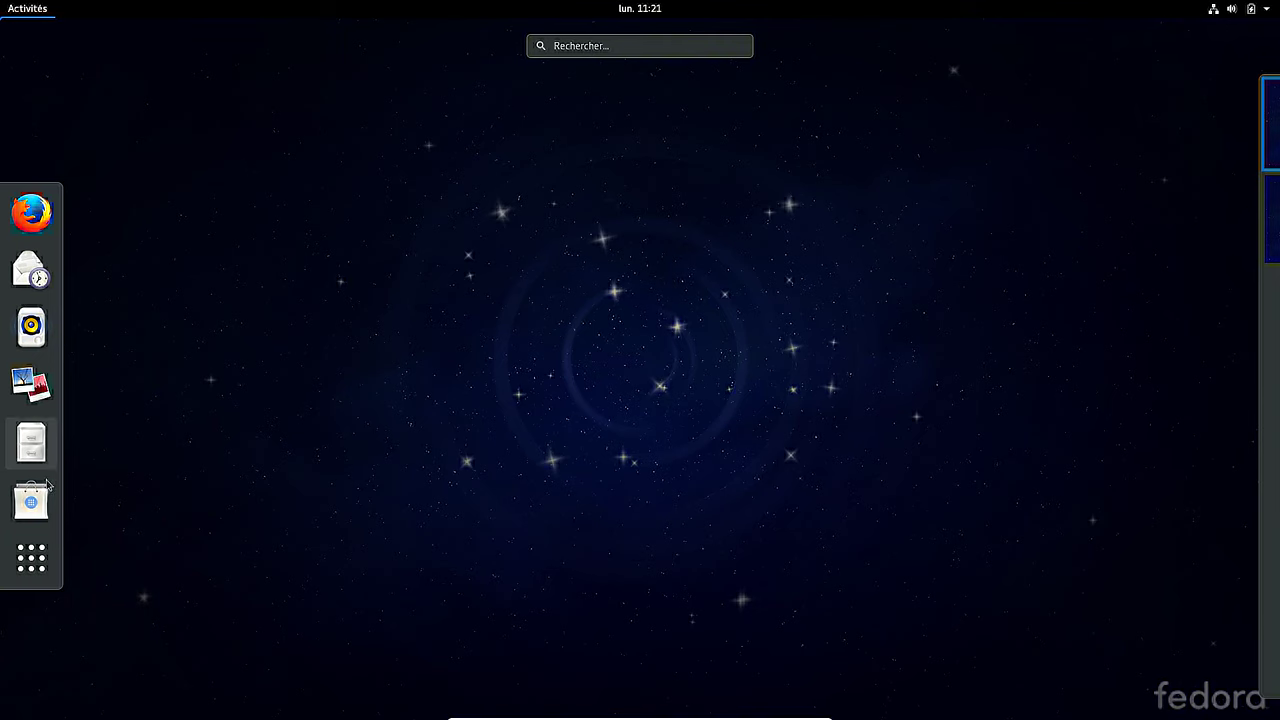
{"action": "left_click", "coordinate": [33, 566]}
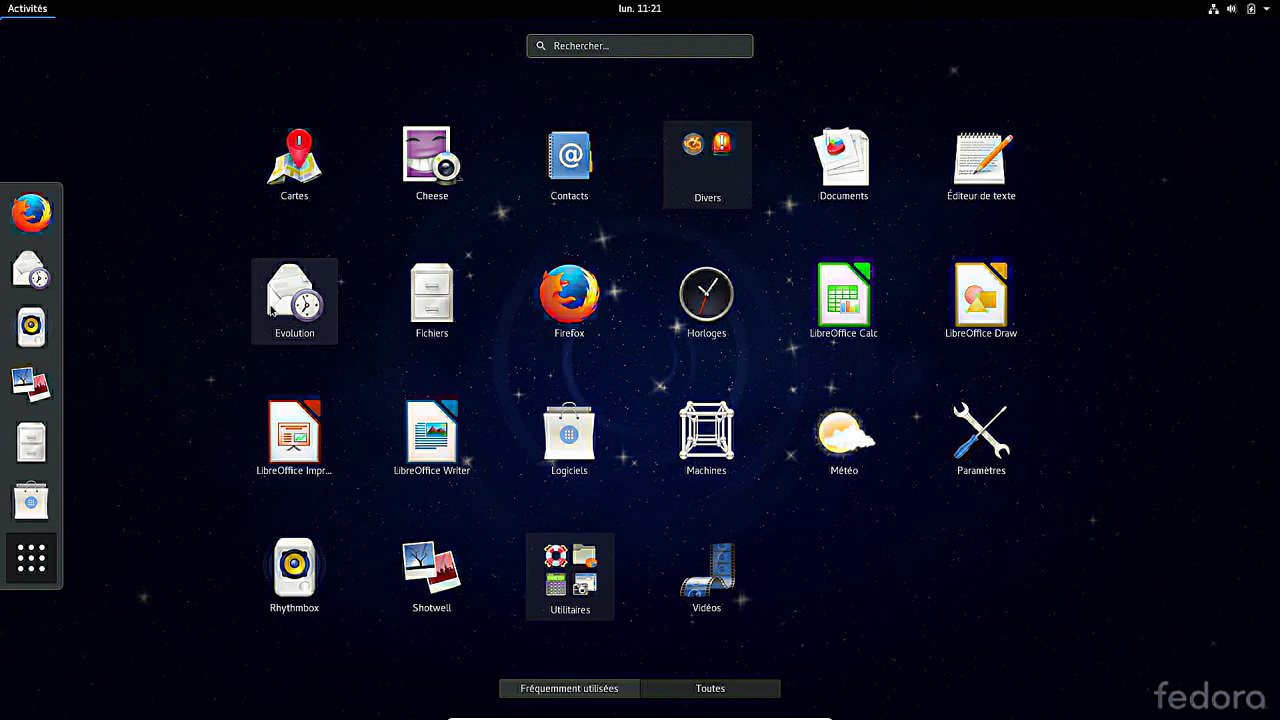
{"action": "left_click", "coordinate": [585, 290]}
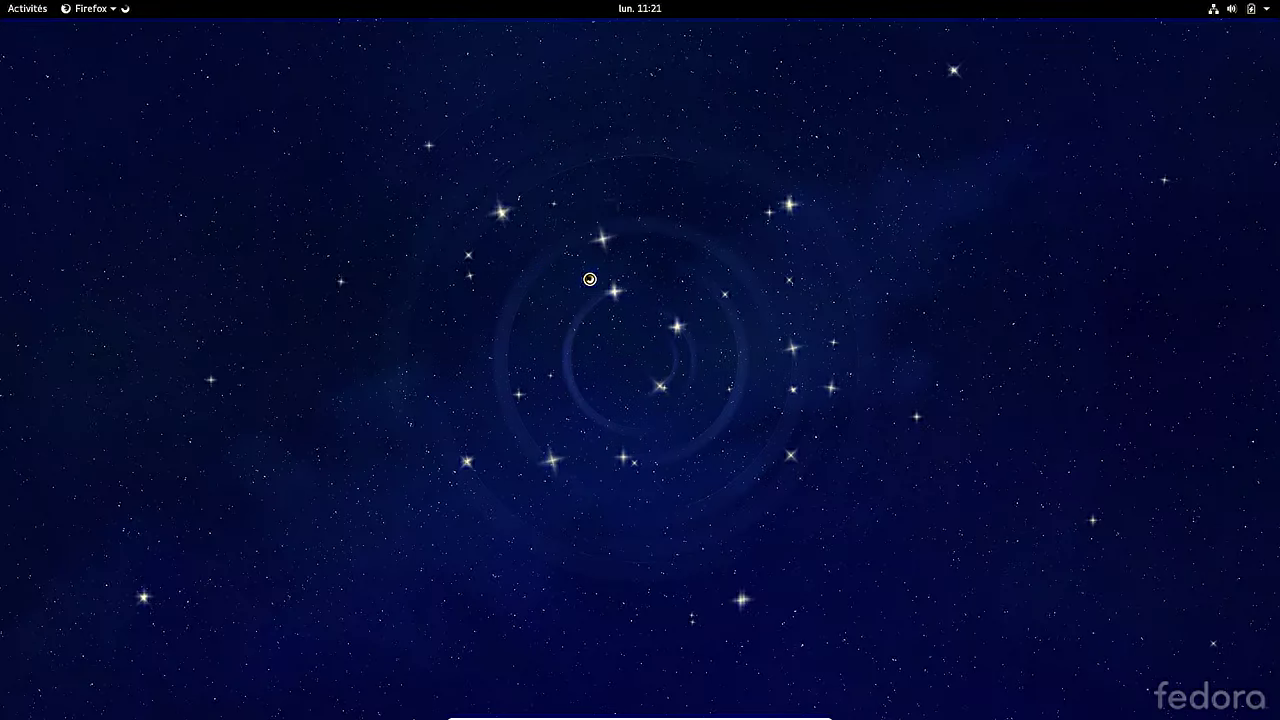
- Launch LibreOffice Impress from the full list of applications and look over its application-level options
{"action": "left_click", "coordinate": [40, 8]}
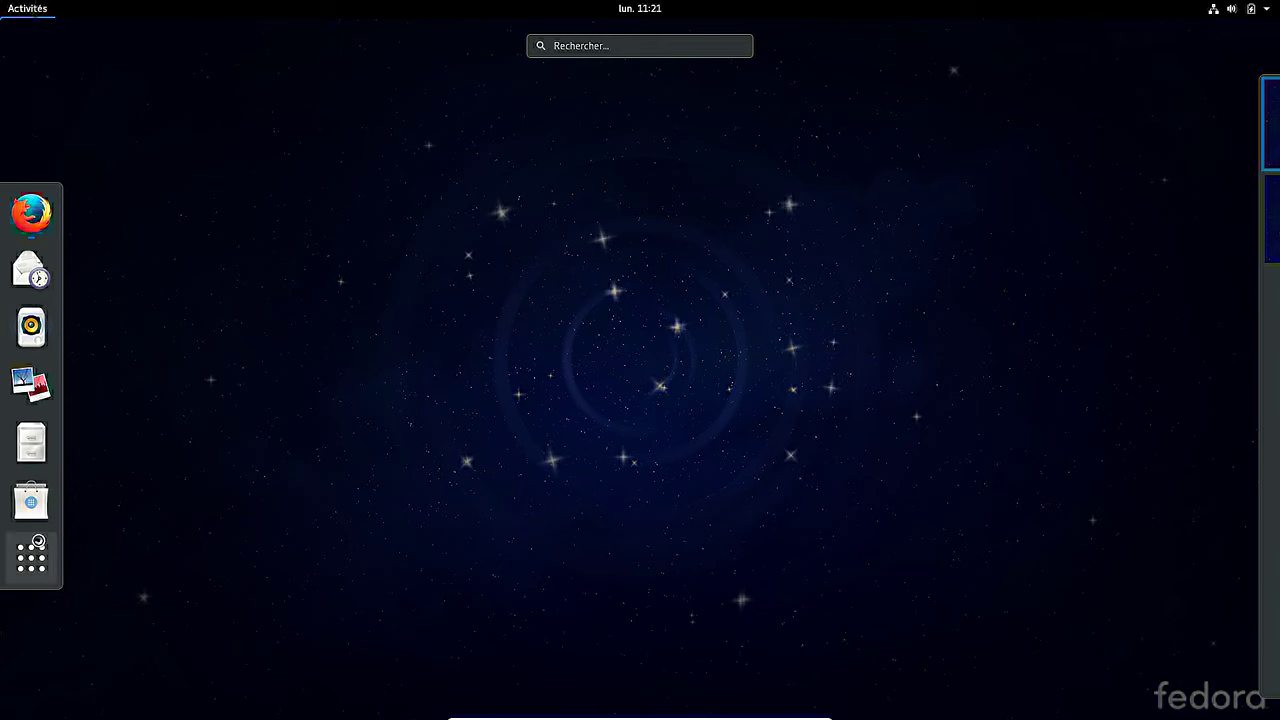
{"action": "left_click", "coordinate": [51, 556]}
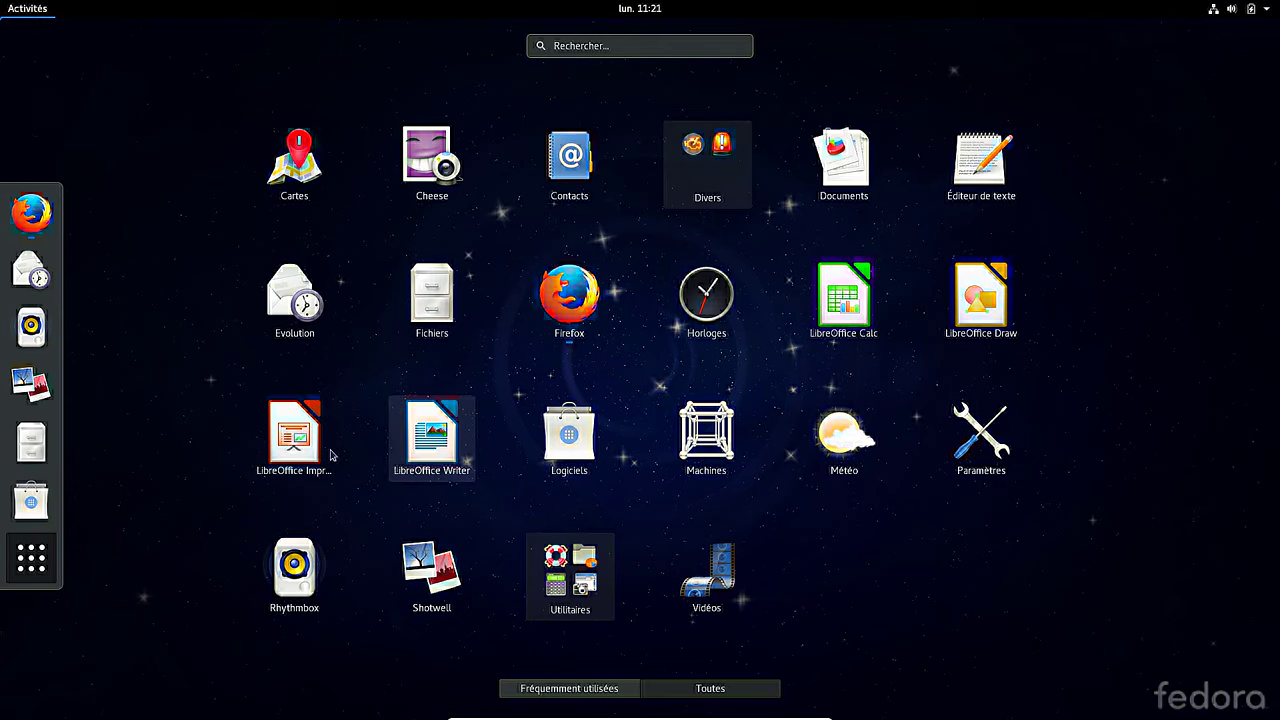
{"action": "left_click", "coordinate": [288, 448]}
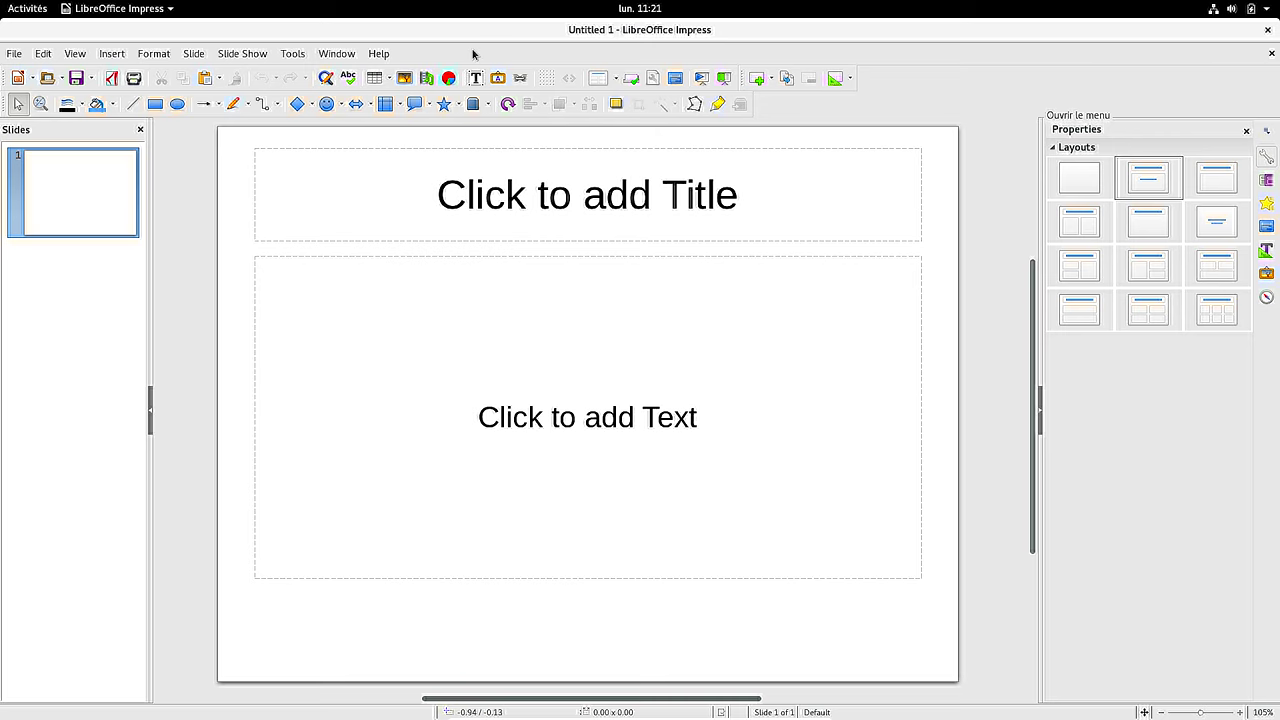
{"action": "left_click", "coordinate": [137, 12]}
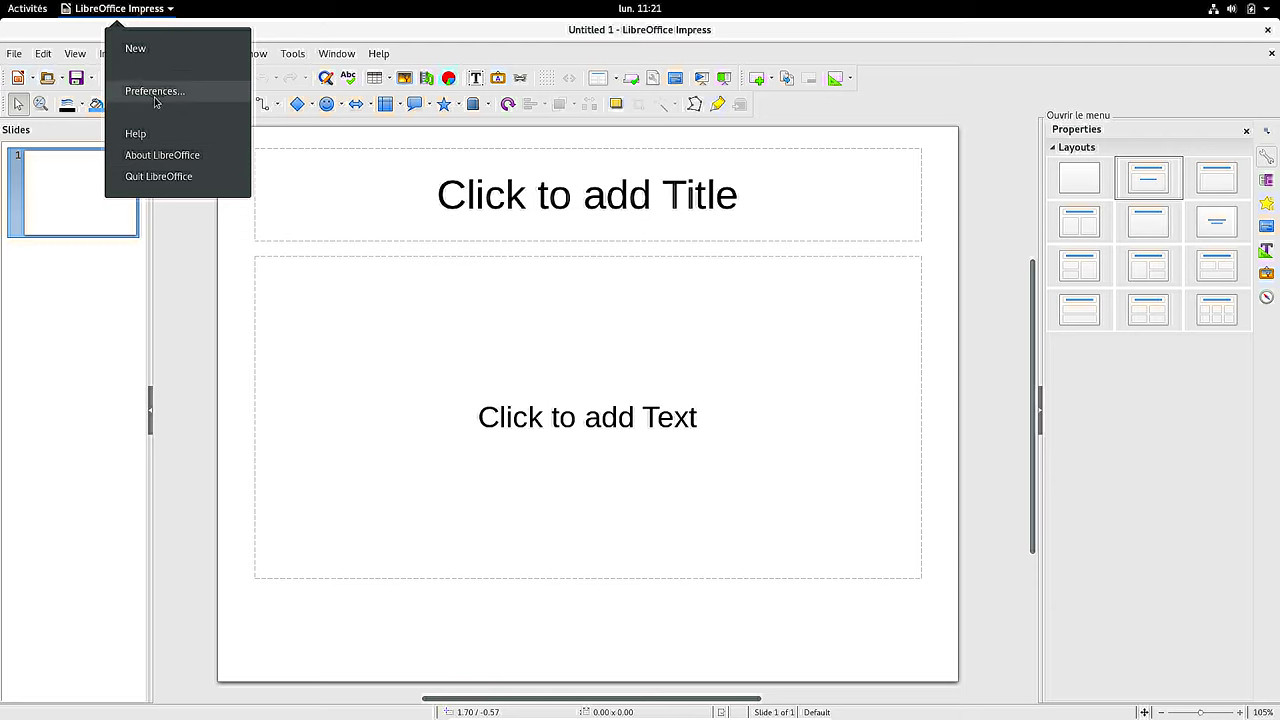
{"action": "left_click", "coordinate": [376, 47]}
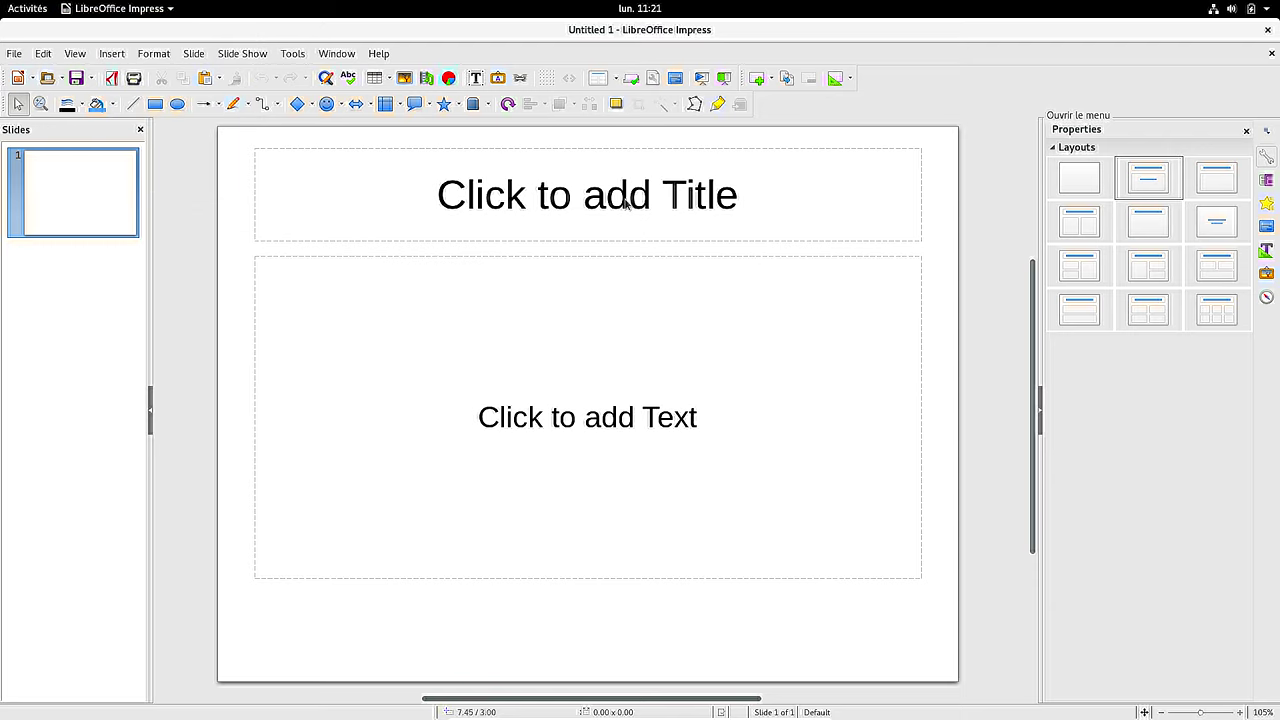
- Switch to Firefox to view its version information, and close the browser with all its tabs
{"action": "key", "text": "super"}
{"action": "left_click", "coordinate": [958, 343]}
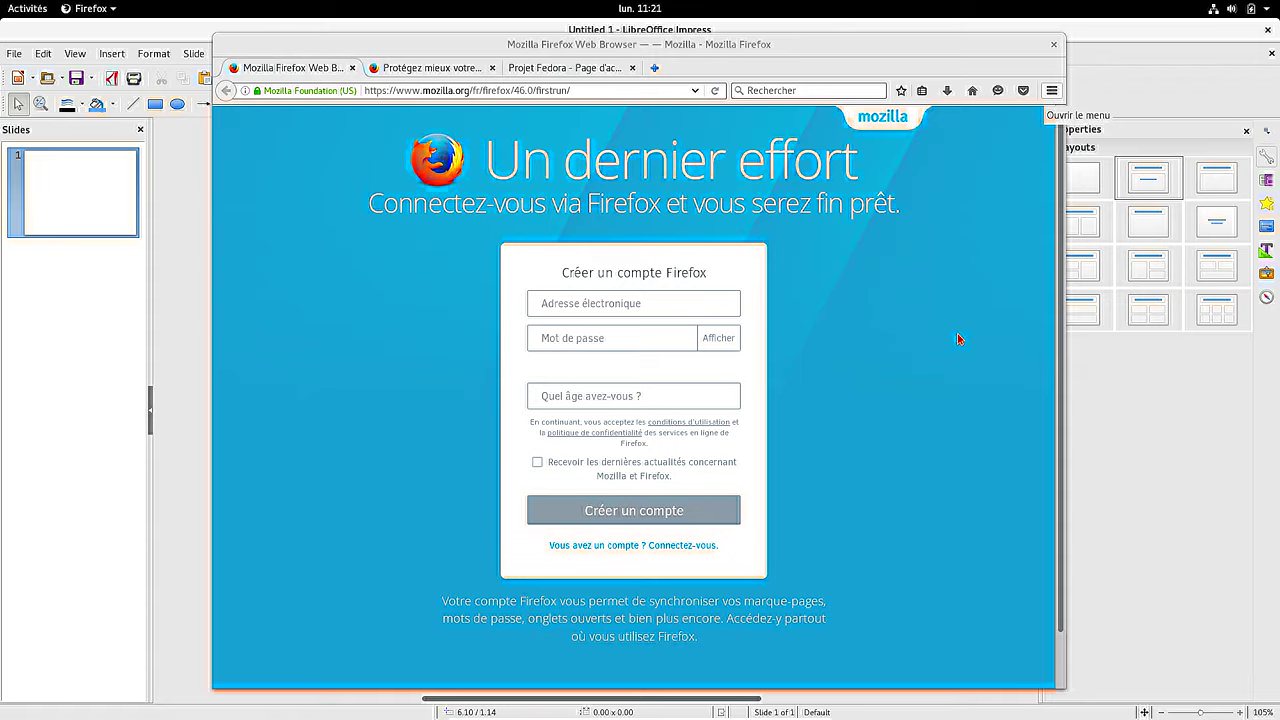
{"action": "left_click", "coordinate": [1053, 97]}
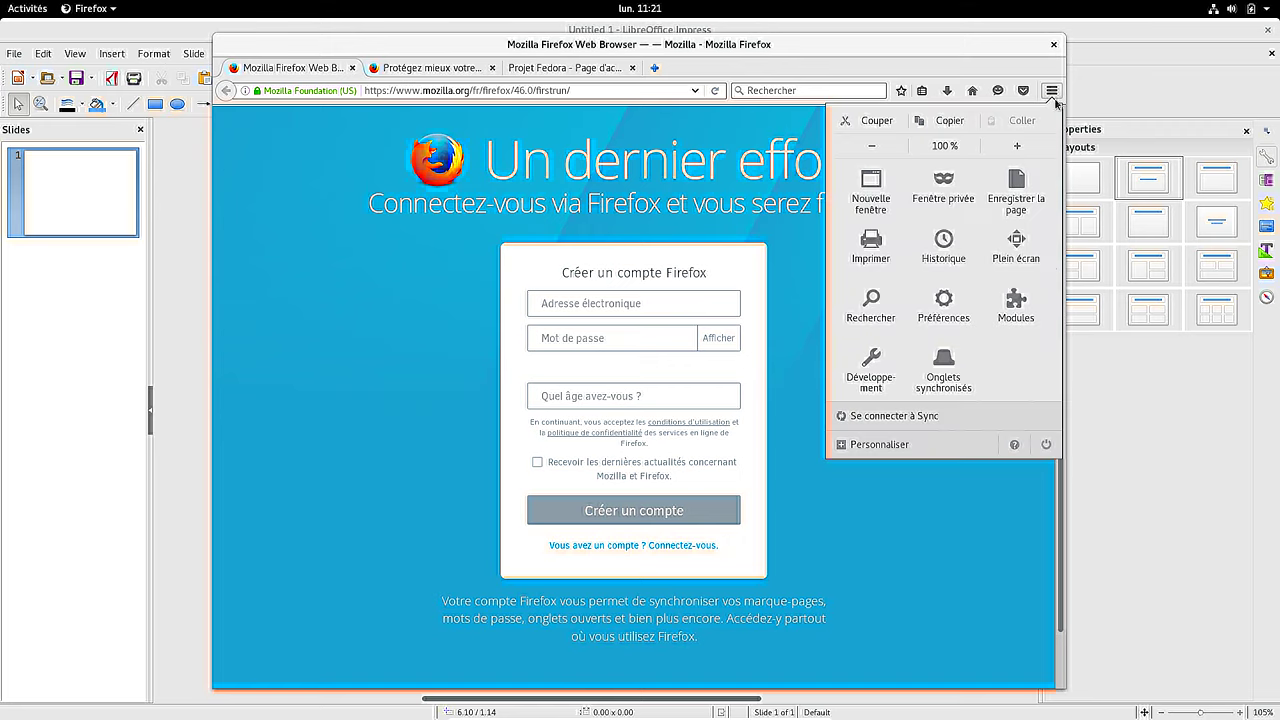
{"action": "left_click", "coordinate": [1010, 446]}
{"action": "left_click", "coordinate": [930, 293]}
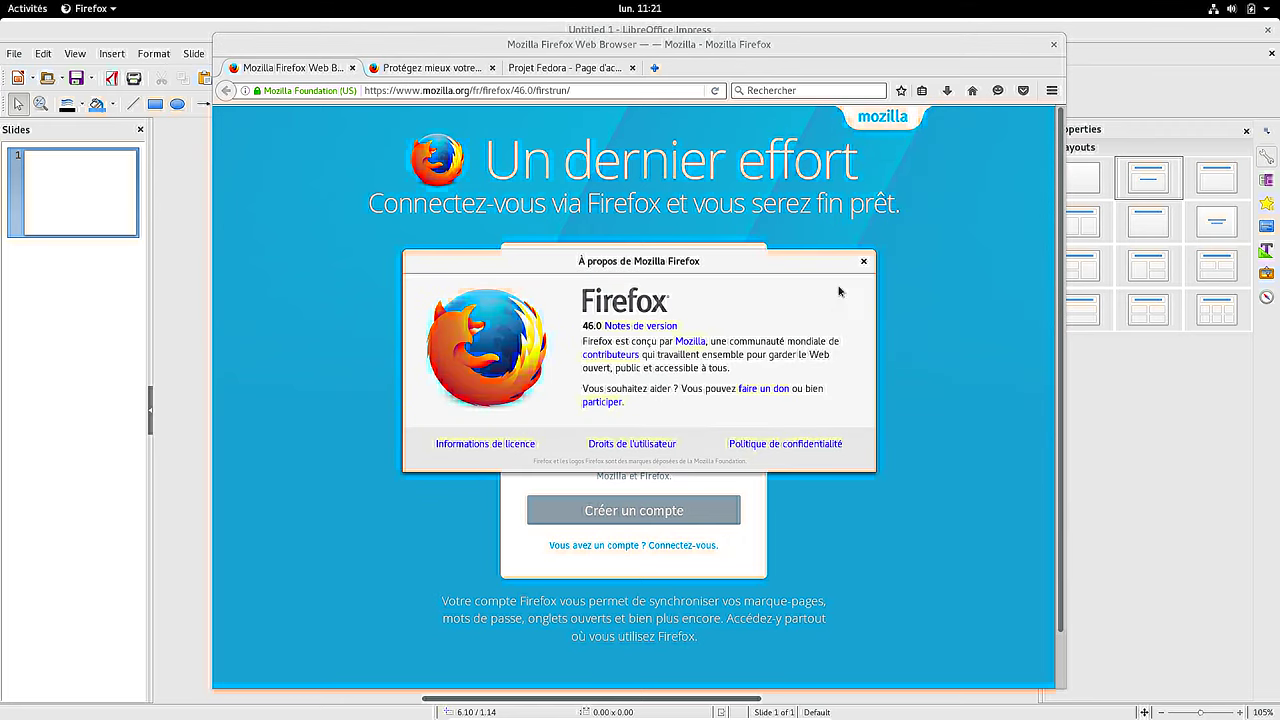
{"action": "left_click", "coordinate": [861, 263]}
{"action": "left_click", "coordinate": [1053, 44]}
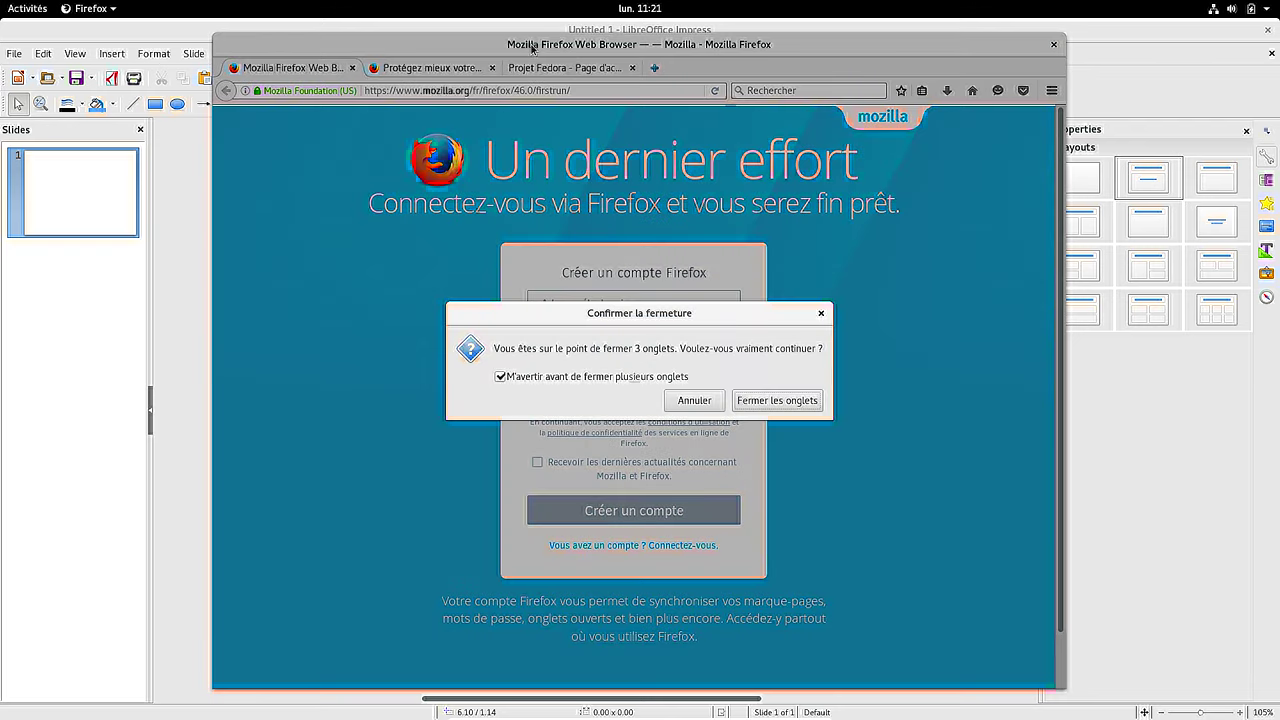
{"action": "left_click", "coordinate": [775, 400]}
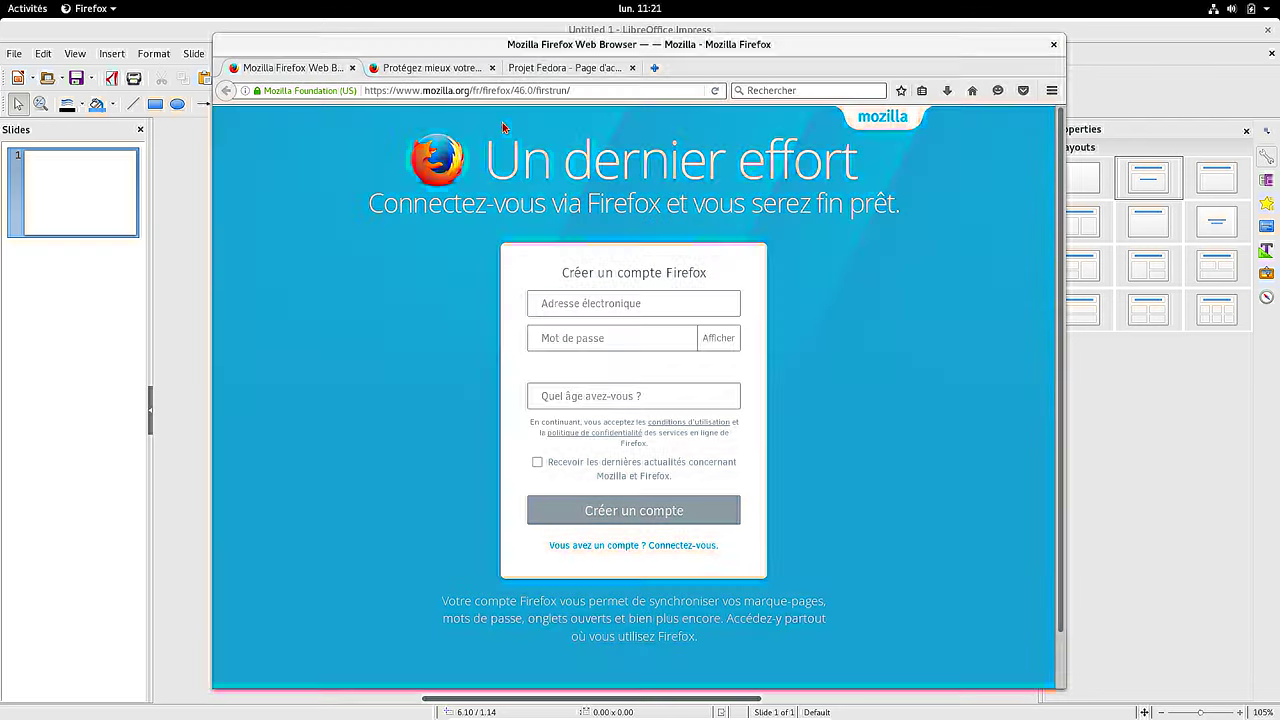
- View LibreOffice's version information and close the Impress presentation window
{"action": "left_click", "coordinate": [381, 54]}
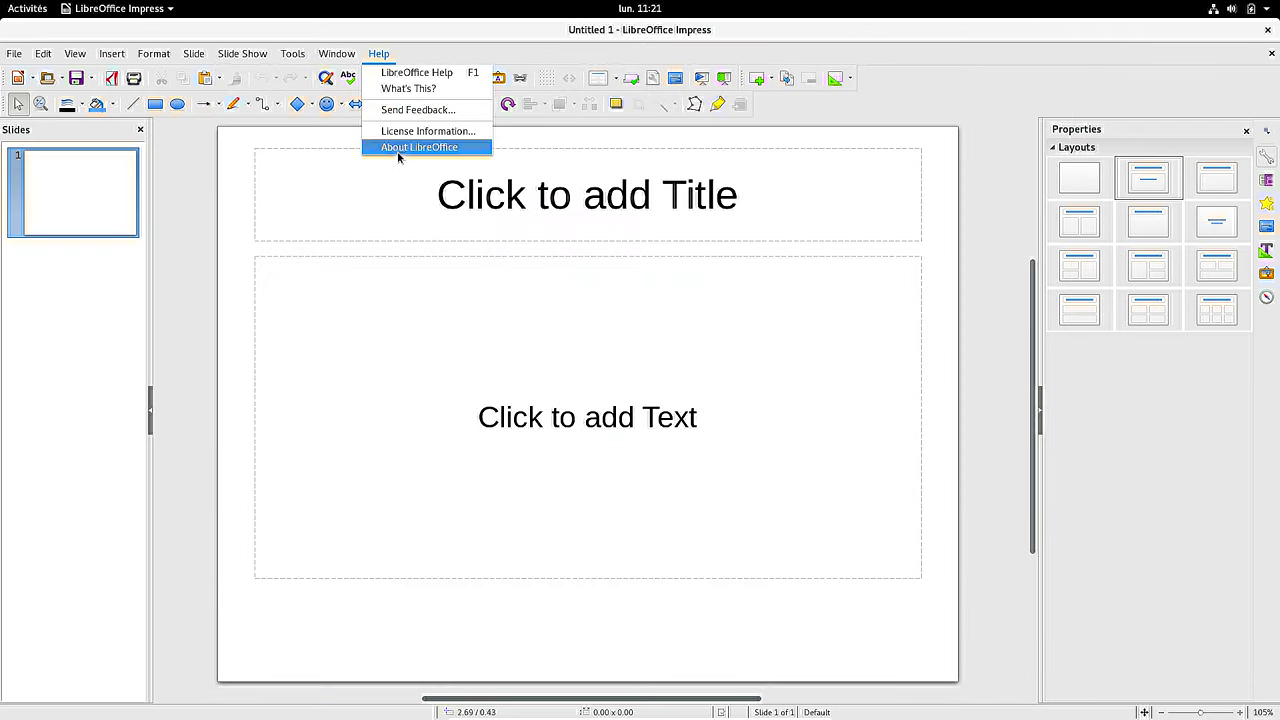
{"action": "left_click", "coordinate": [398, 148]}
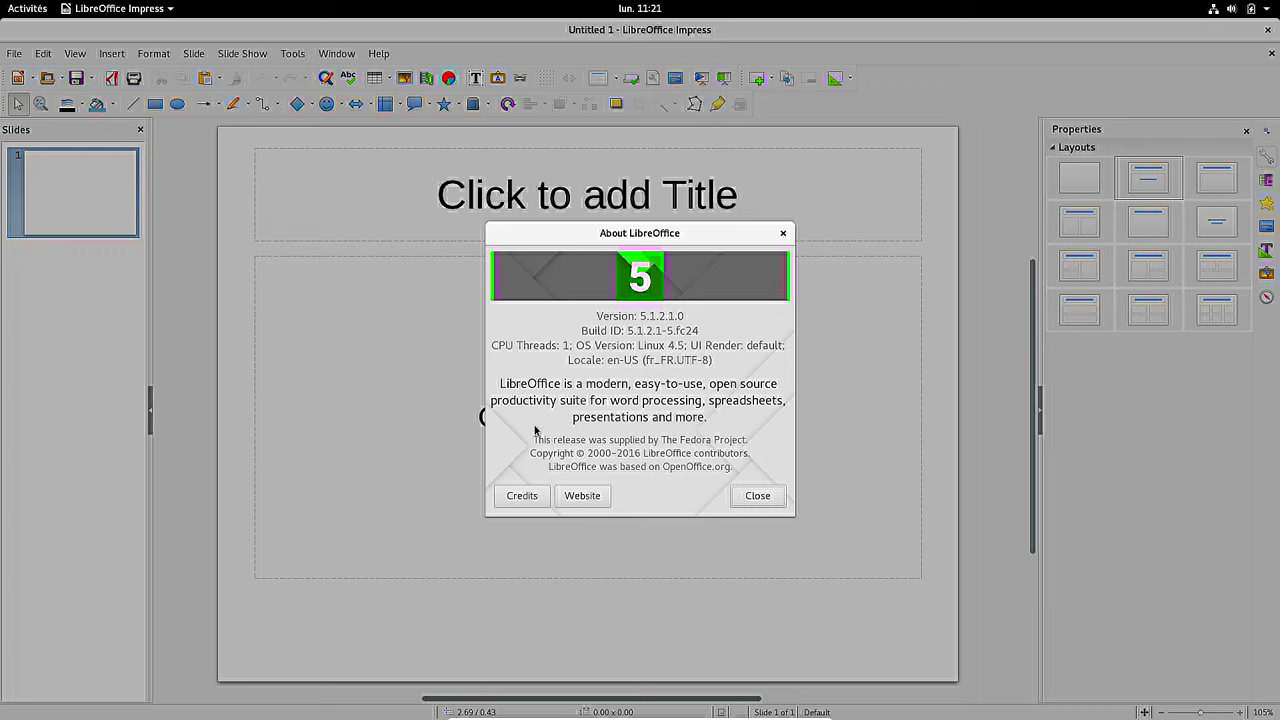
{"action": "left_click", "coordinate": [757, 496]}
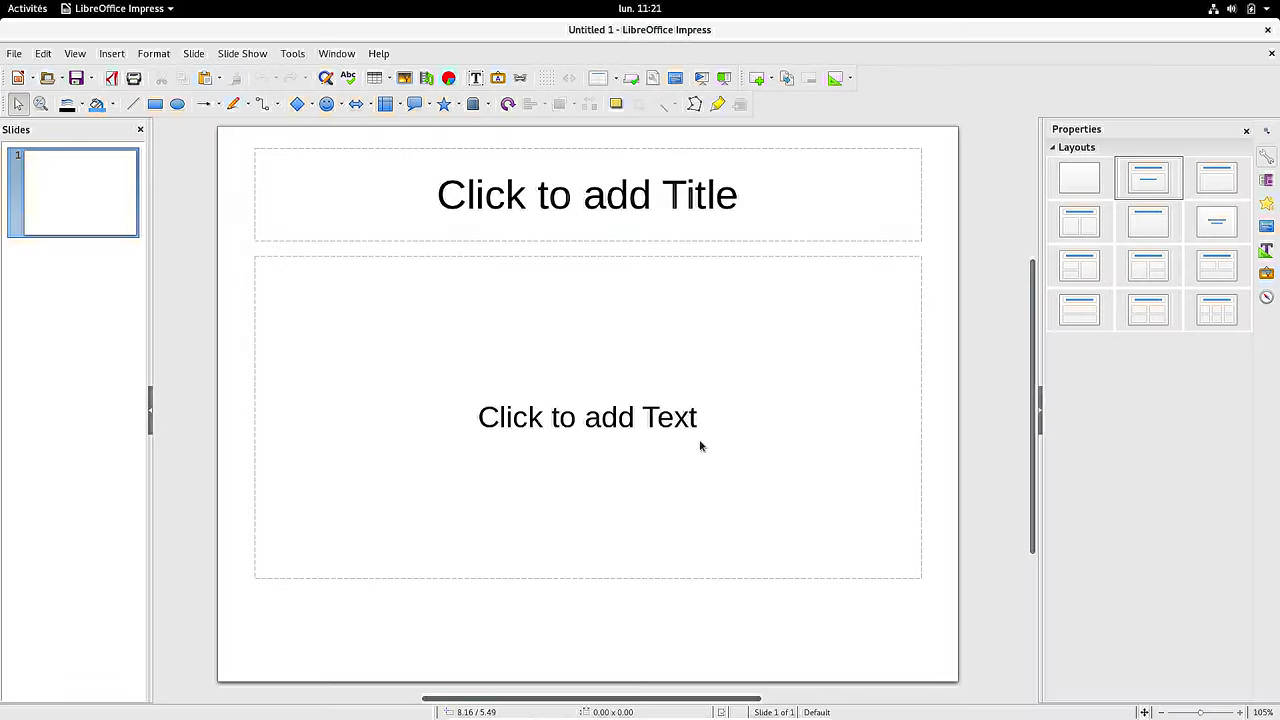
{"action": "left_click", "coordinate": [1268, 33]}
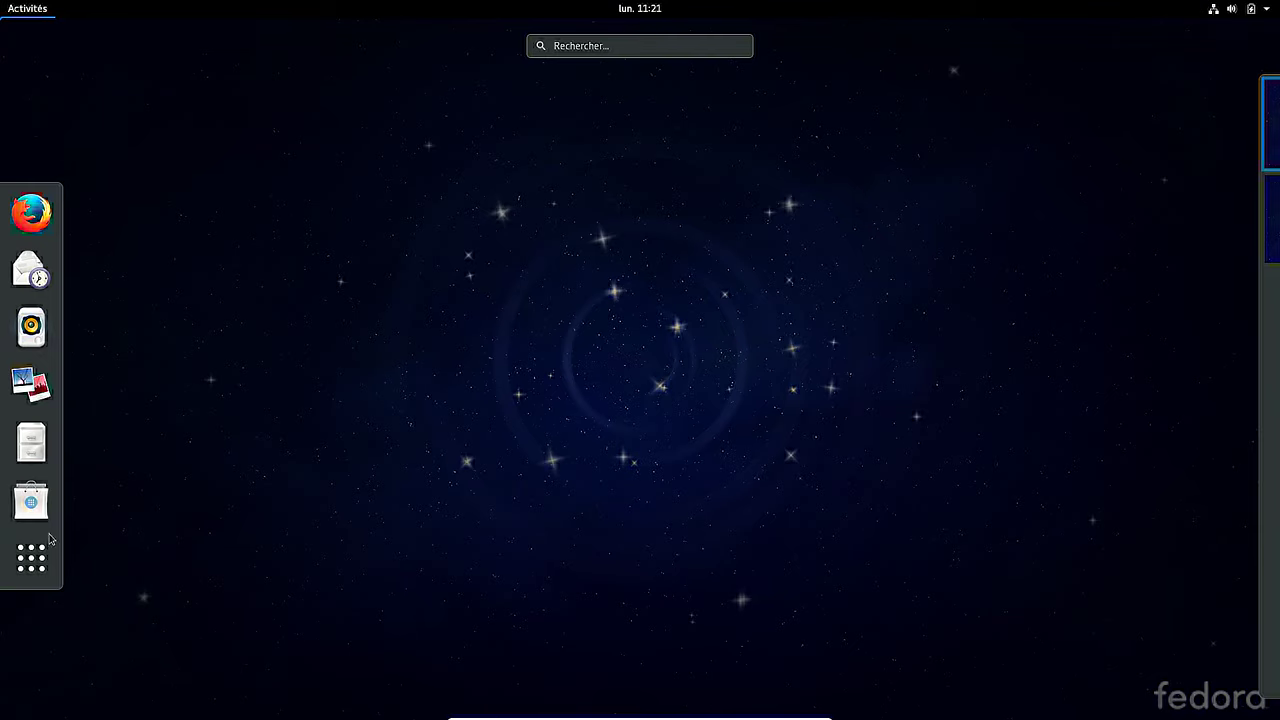
- Launch Logiciels from the full list of applications and dismiss its welcome message
{"action": "left_click", "coordinate": [29, 580]}
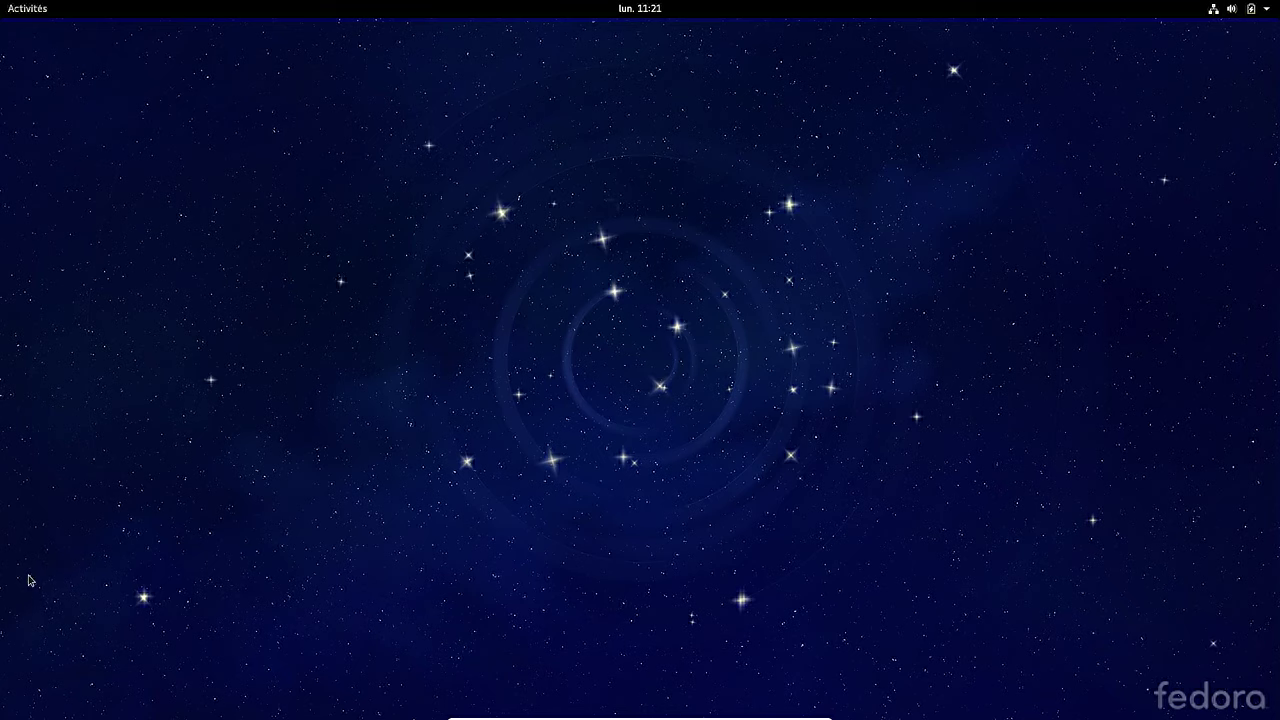
{"action": "left_click", "coordinate": [20, 7]}
{"action": "left_click", "coordinate": [31, 557]}
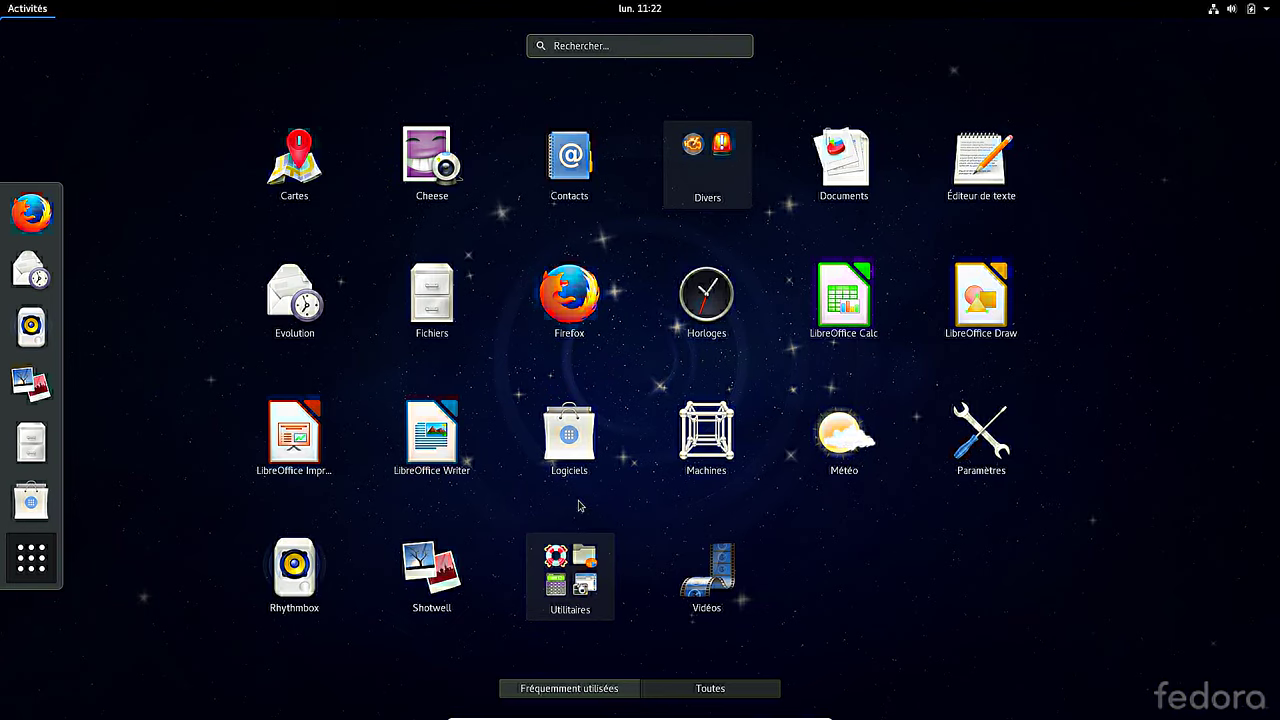
{"action": "left_click", "coordinate": [569, 435]}
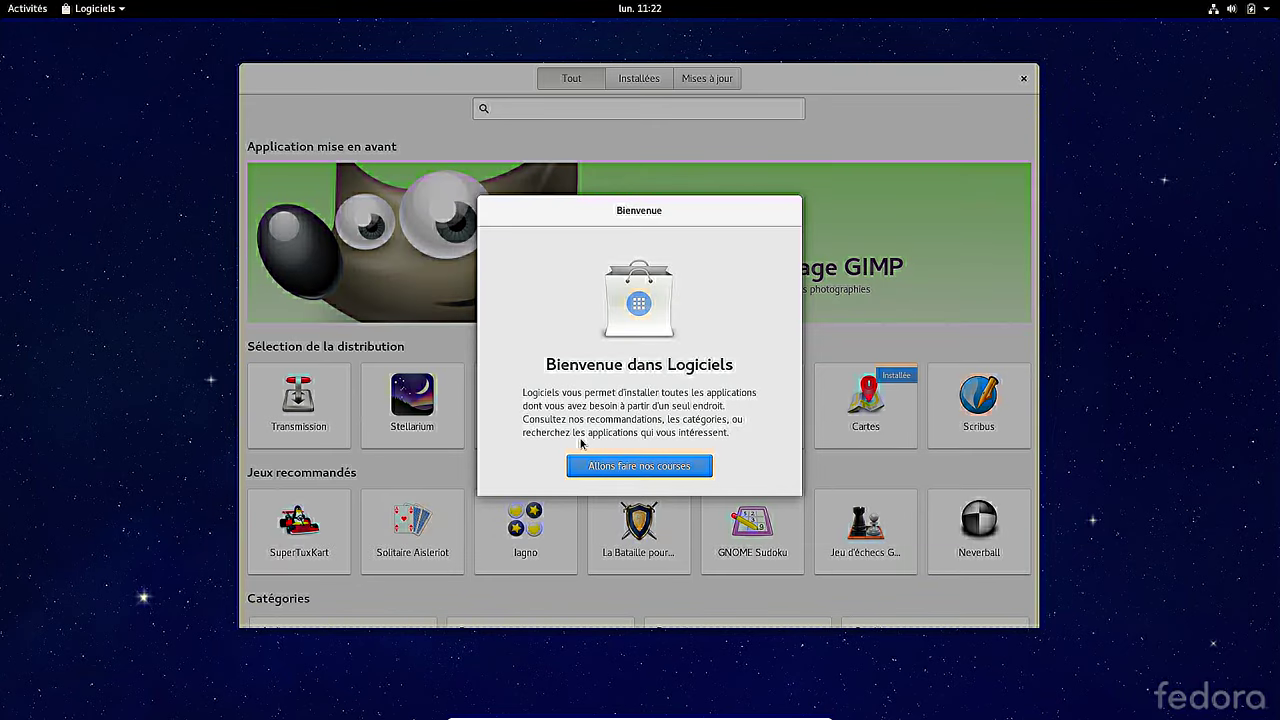
{"action": "left_click", "coordinate": [670, 470]}
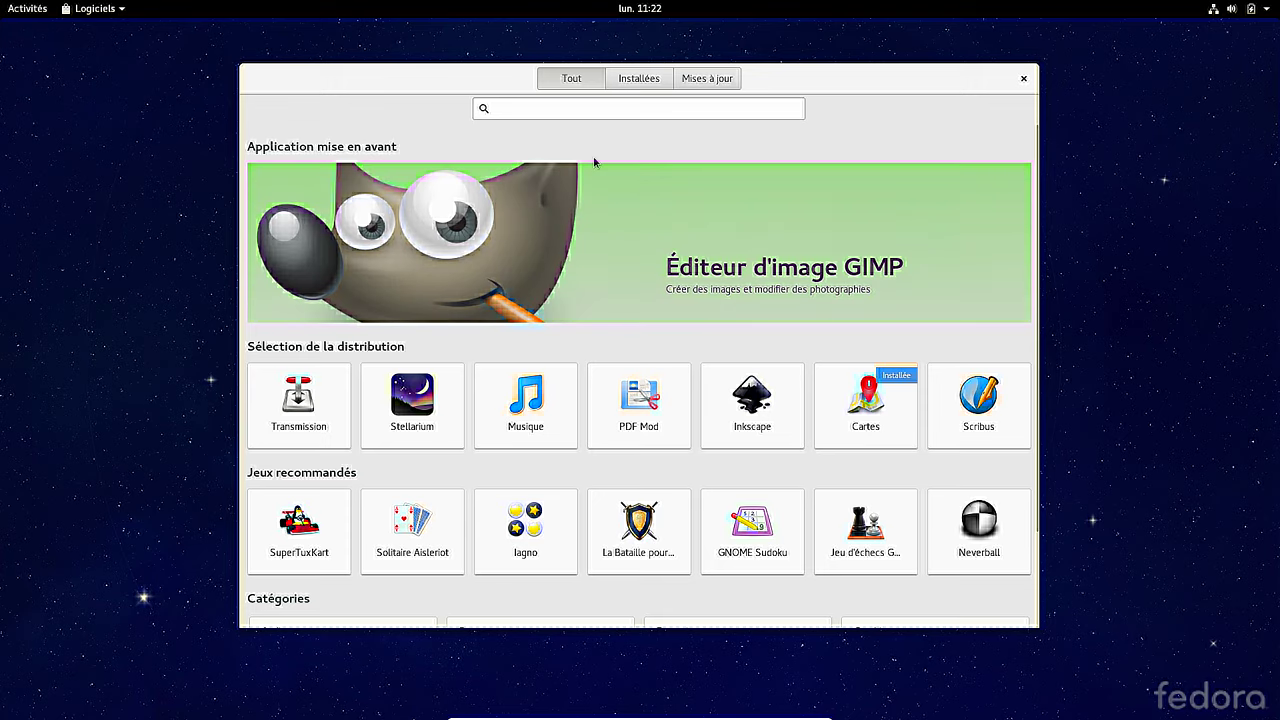
- Launch Machines from the full list of applications and restore its maximized window to a floating one
{"action": "left_click", "coordinate": [20, 11]}
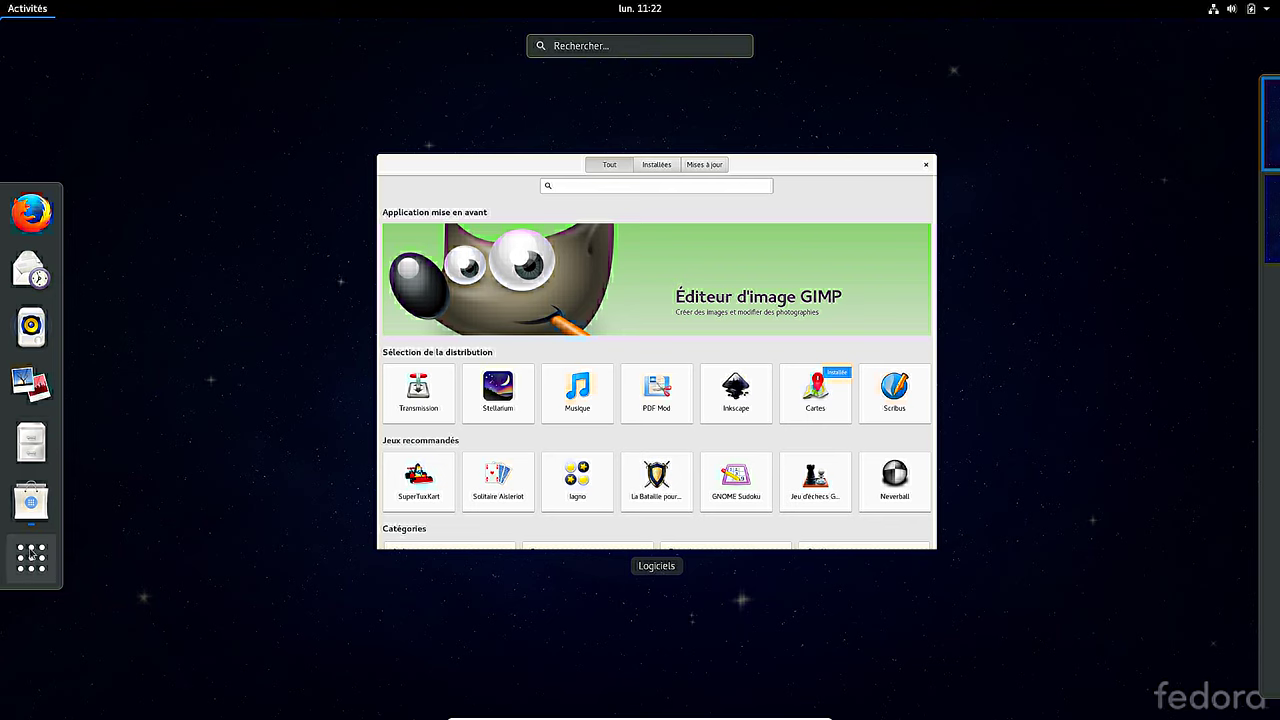
{"action": "left_click", "coordinate": [31, 558]}
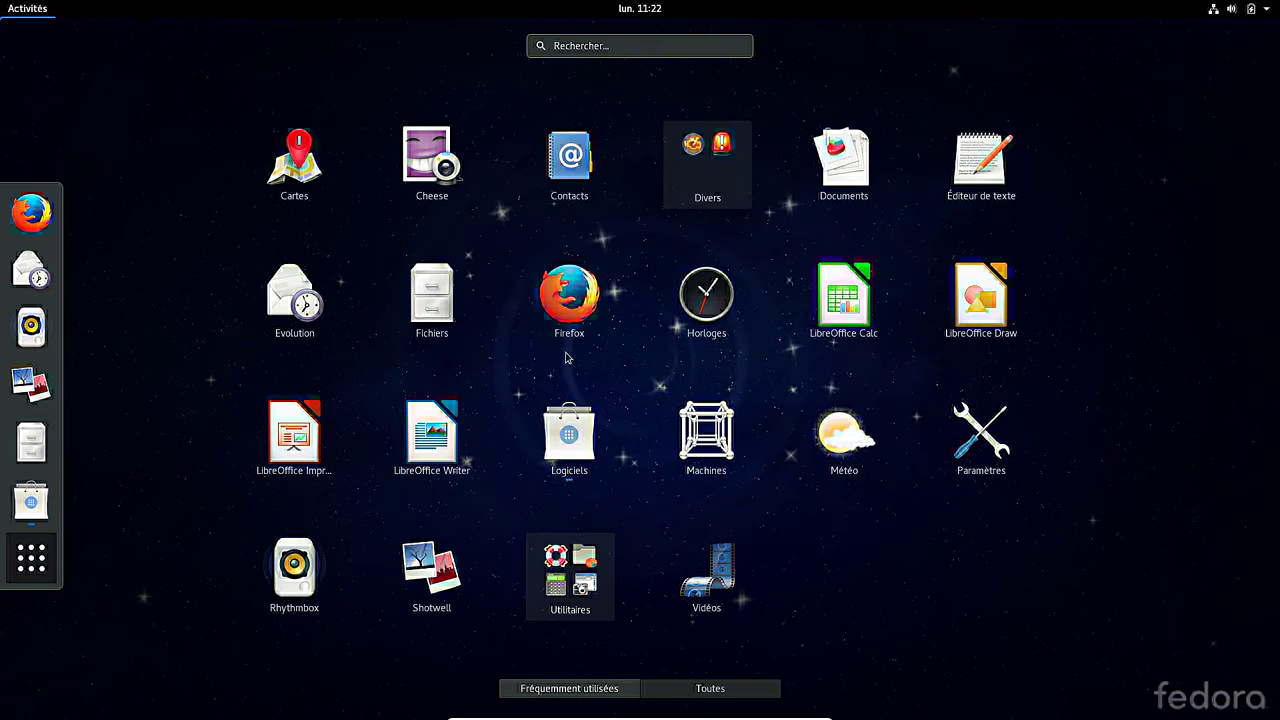
{"action": "left_click", "coordinate": [715, 445]}
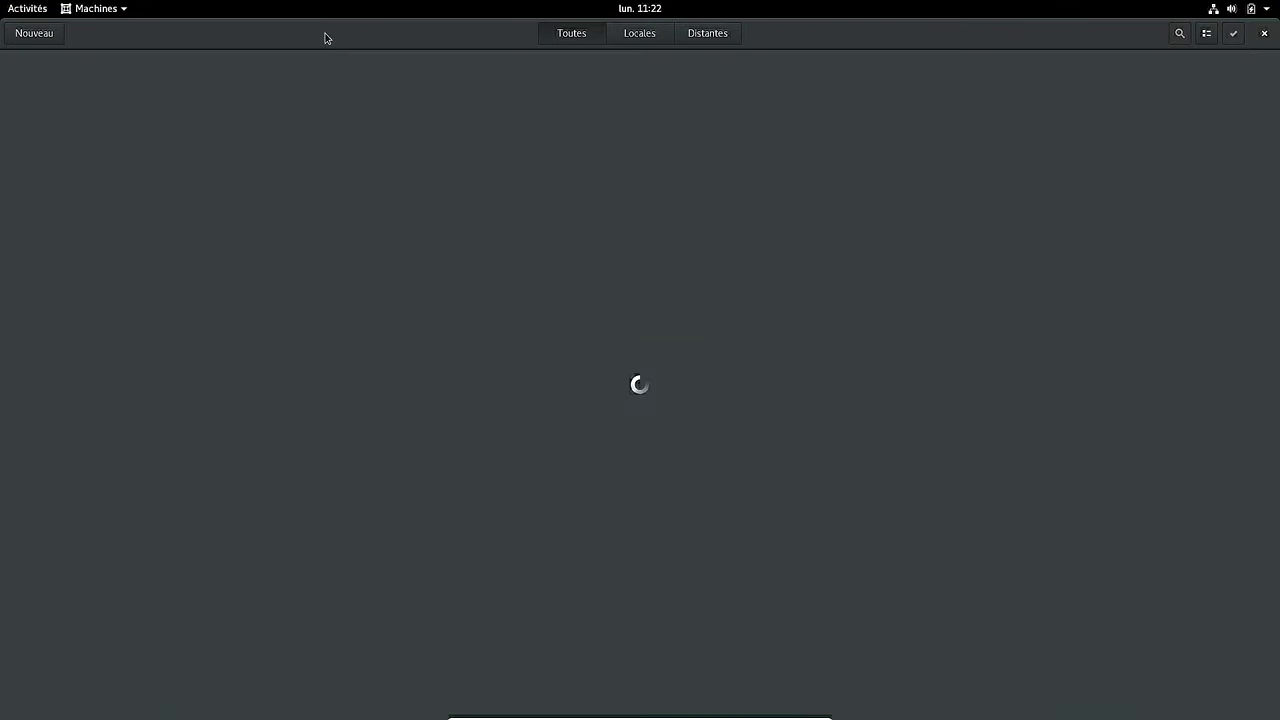
{"action": "left_click_drag", "start_coordinate": [837, 25], "coordinate": [714, 152]}
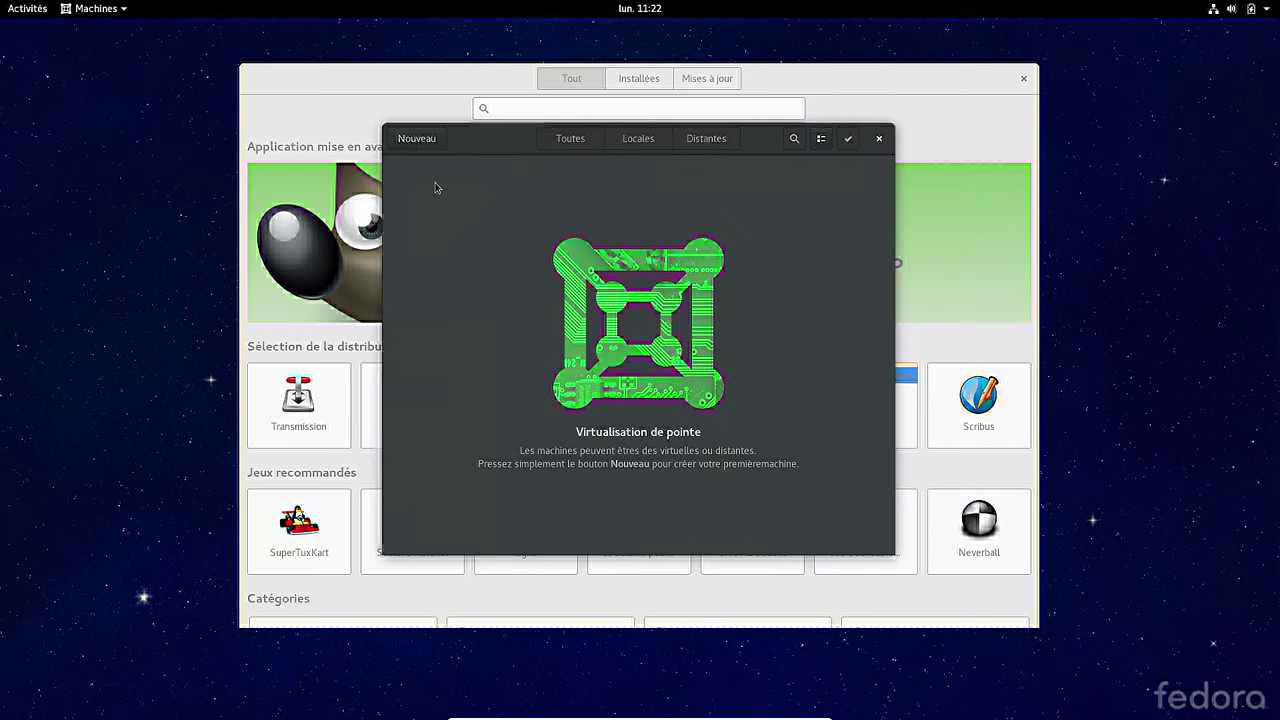
- Look over the file source option for a new virtual machine, cancel the creation and close Machines
{"action": "left_click", "coordinate": [416, 139]}
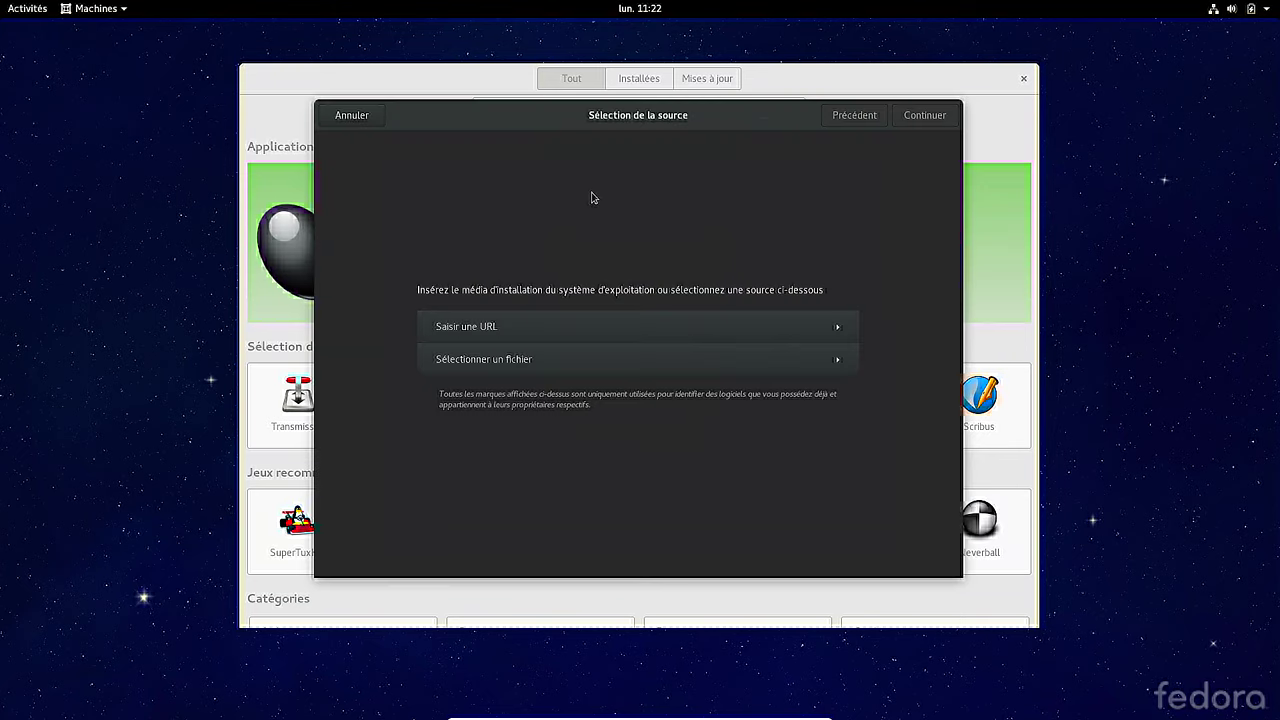
{"action": "left_click", "coordinate": [543, 352]}
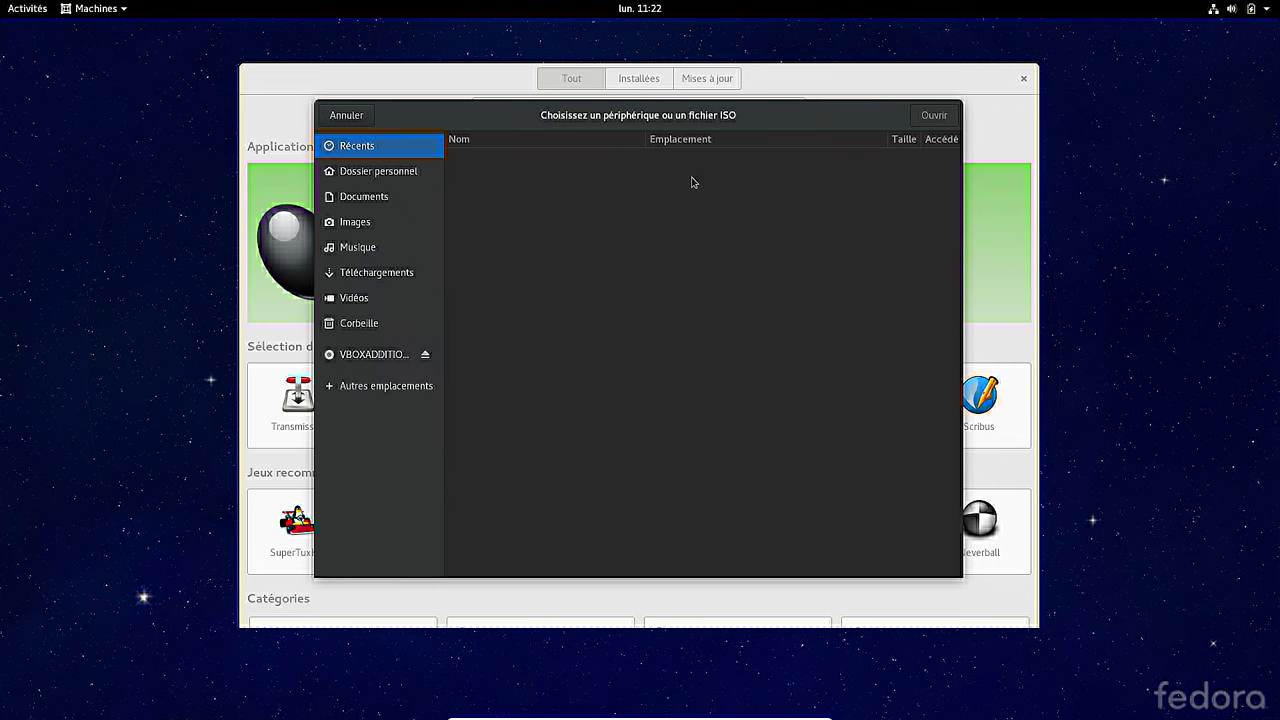
{"action": "key", "text": "Escape"}
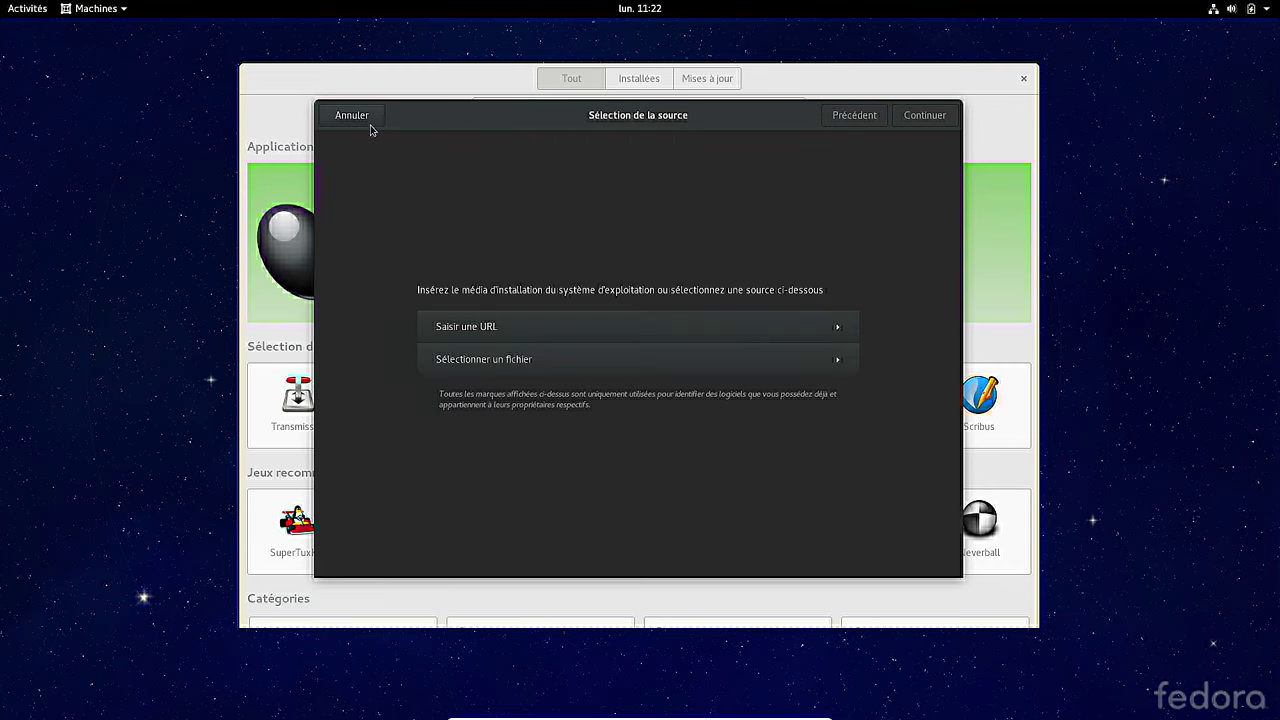
{"action": "left_click", "coordinate": [369, 124]}
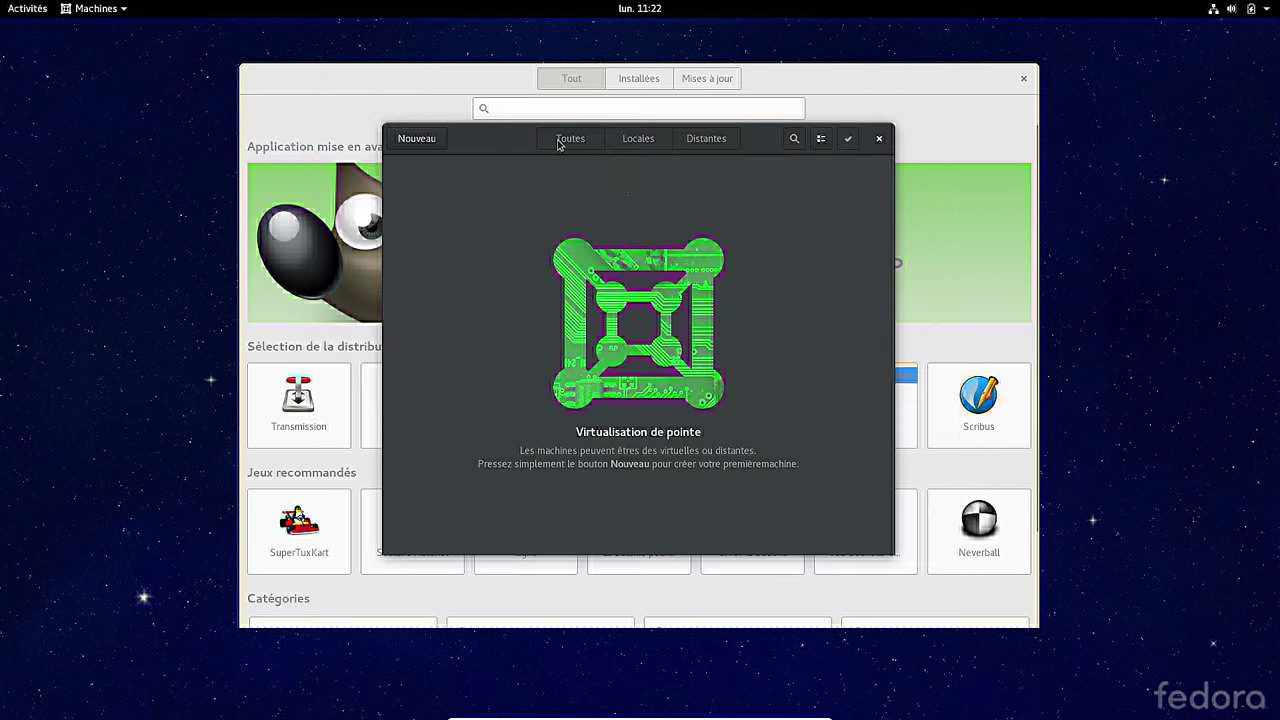
{"action": "left_click", "coordinate": [879, 140]}
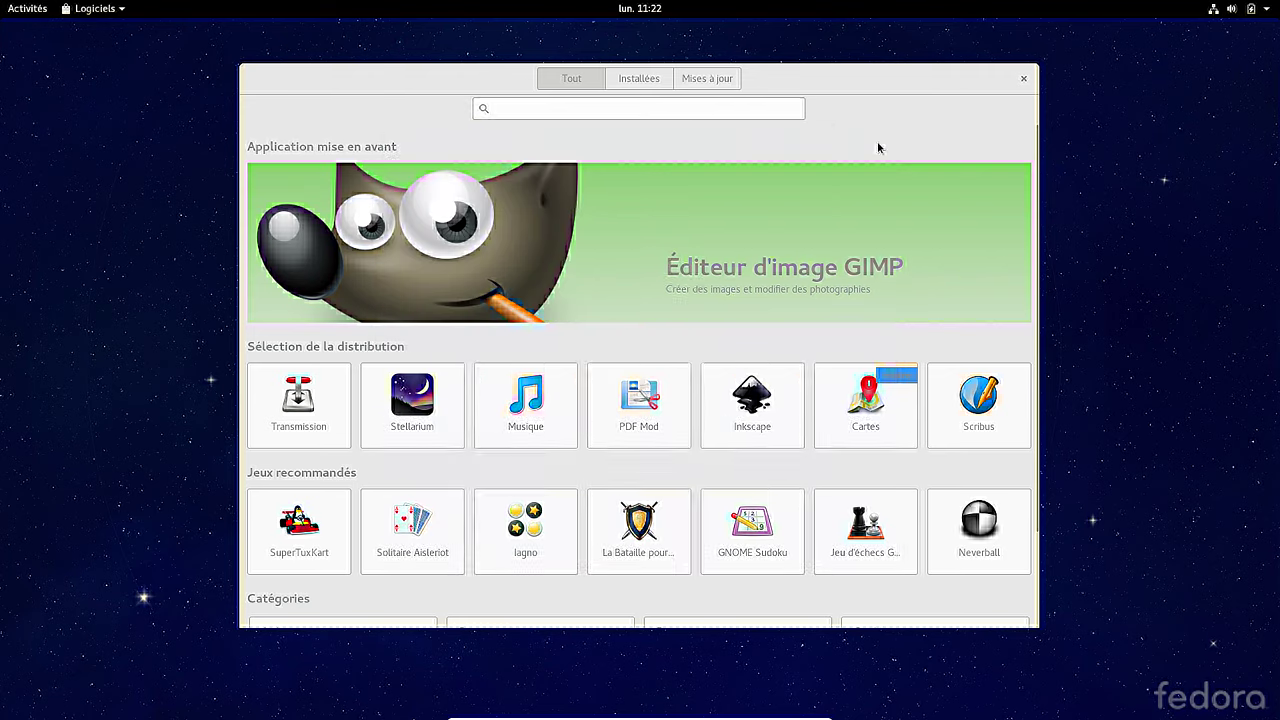
- Launch Rhythmbox from the full list of applications and bring its window to the front
{"action": "left_click", "coordinate": [22, 10]}
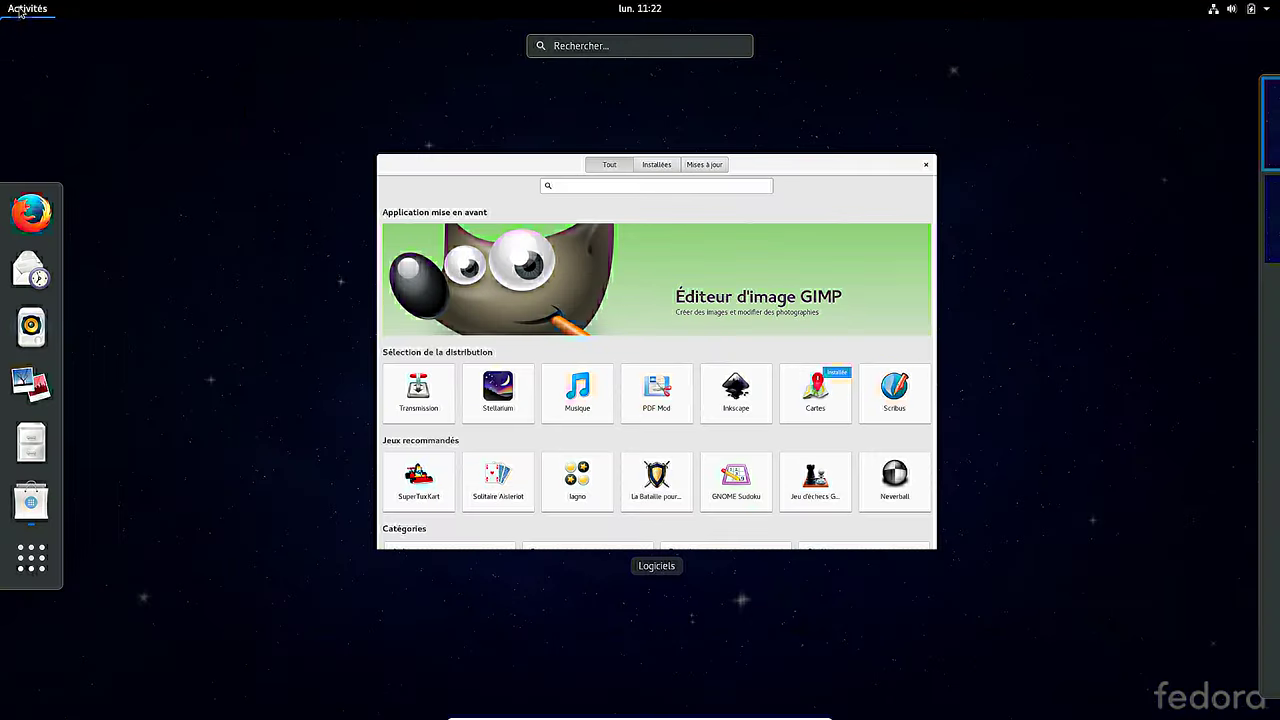
{"action": "left_click", "coordinate": [17, 568]}
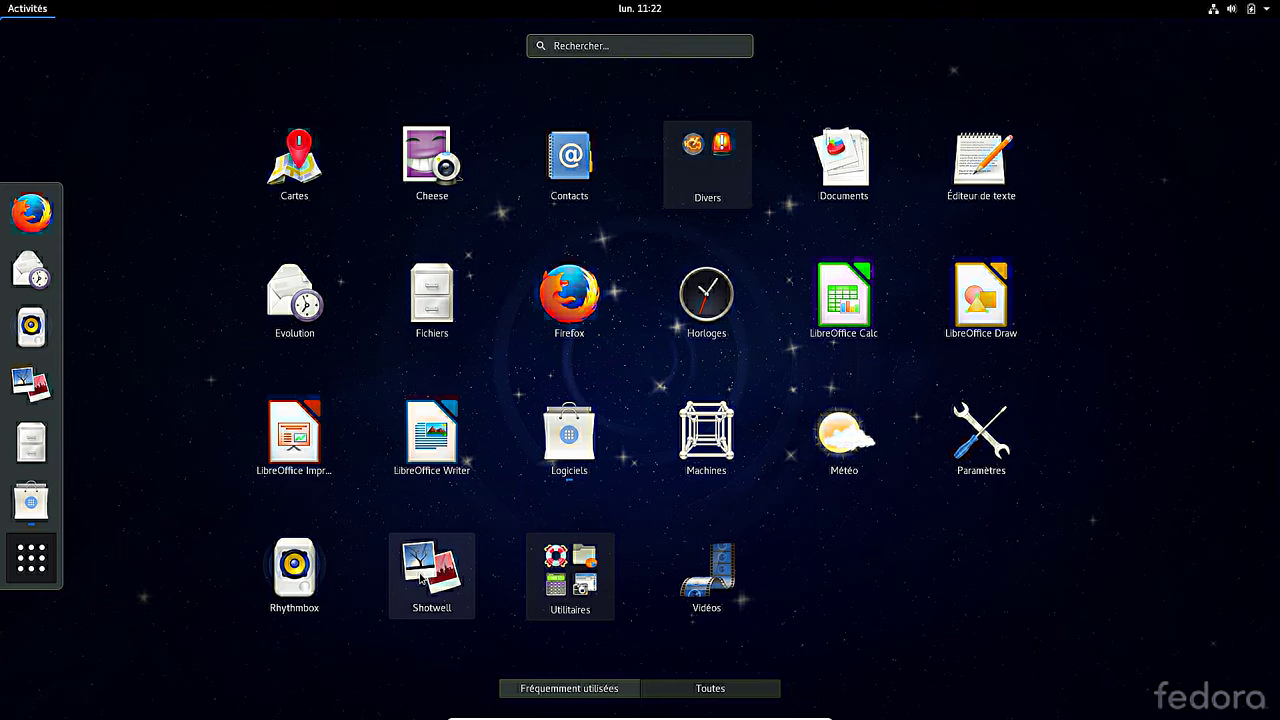
{"action": "left_click", "coordinate": [294, 582]}
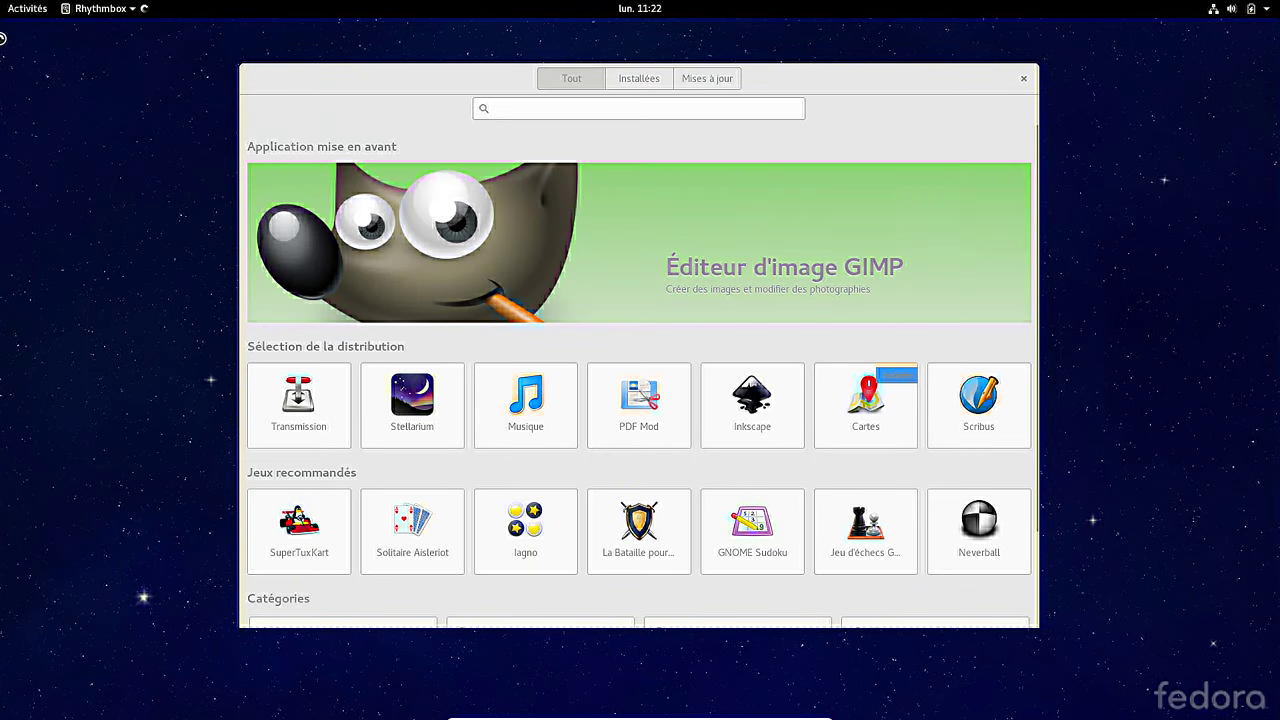
{"action": "left_click", "coordinate": [28, 9]}
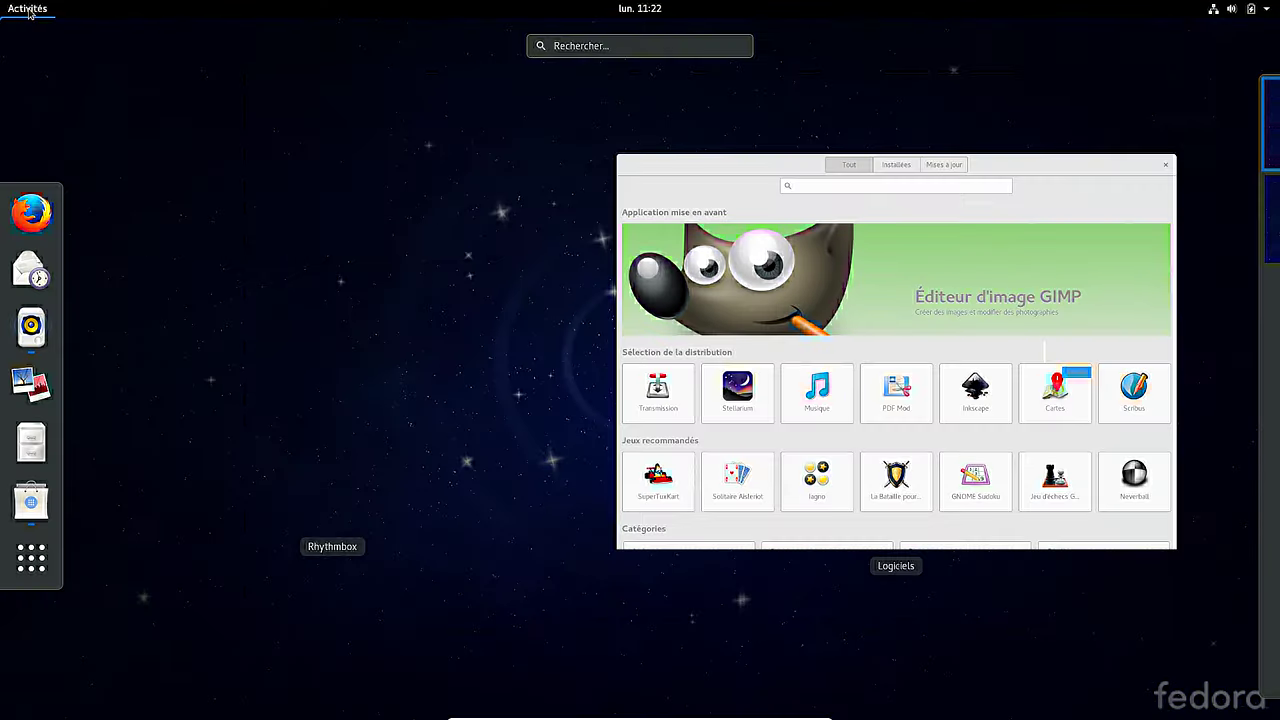
{"action": "left_click", "coordinate": [303, 344]}
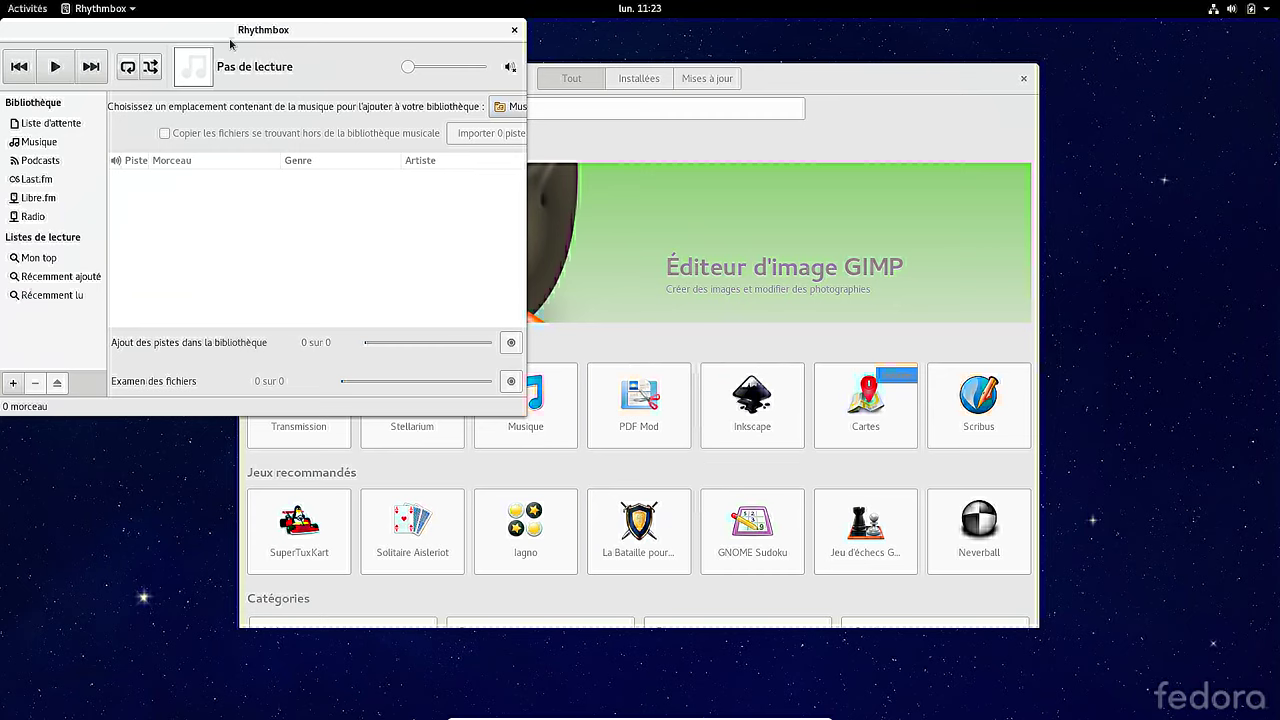
- Move the Rhythmbox window away from the screen corner and widen it to show the import options and track columns
{"action": "left_click_drag", "start_coordinate": [242, 32], "coordinate": [287, 45]}
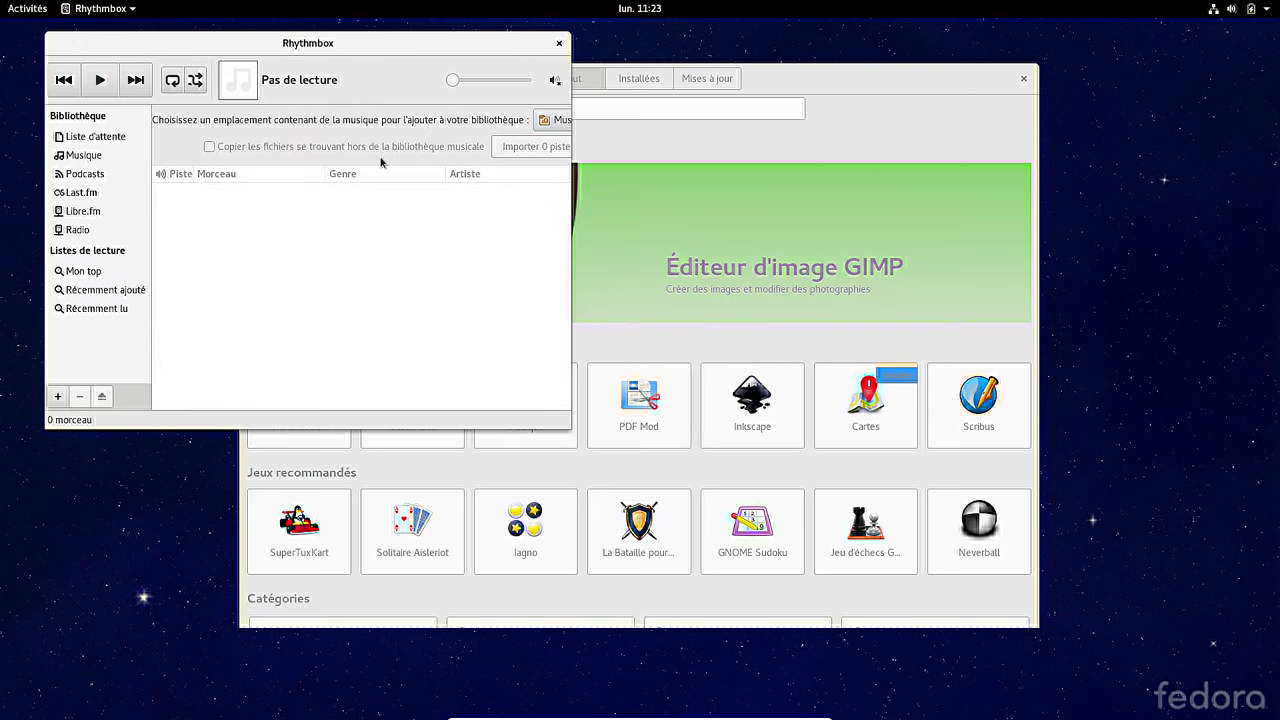
{"action": "left_click_drag", "start_coordinate": [572, 256], "coordinate": [879, 254]}
{"action": "right_click", "coordinate": [380, 71]}
{"action": "left_click", "coordinate": [380, 62]}
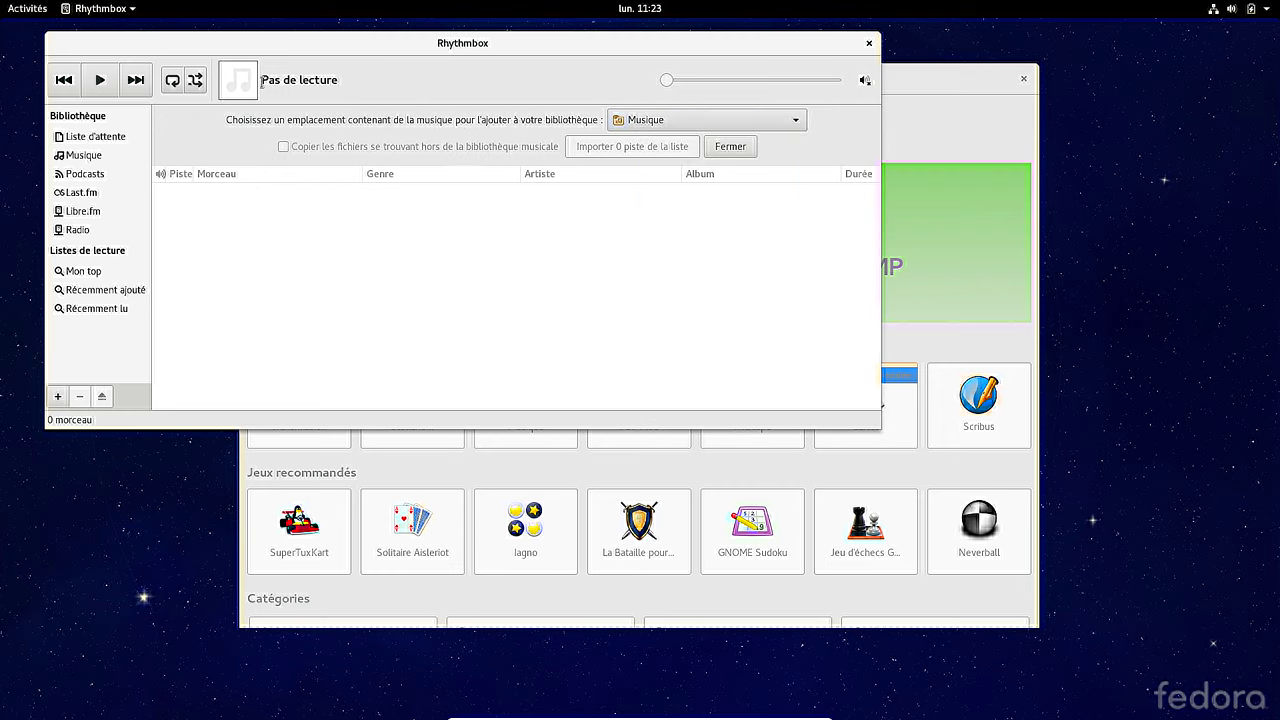
{"action": "right_click", "coordinate": [447, 80]}
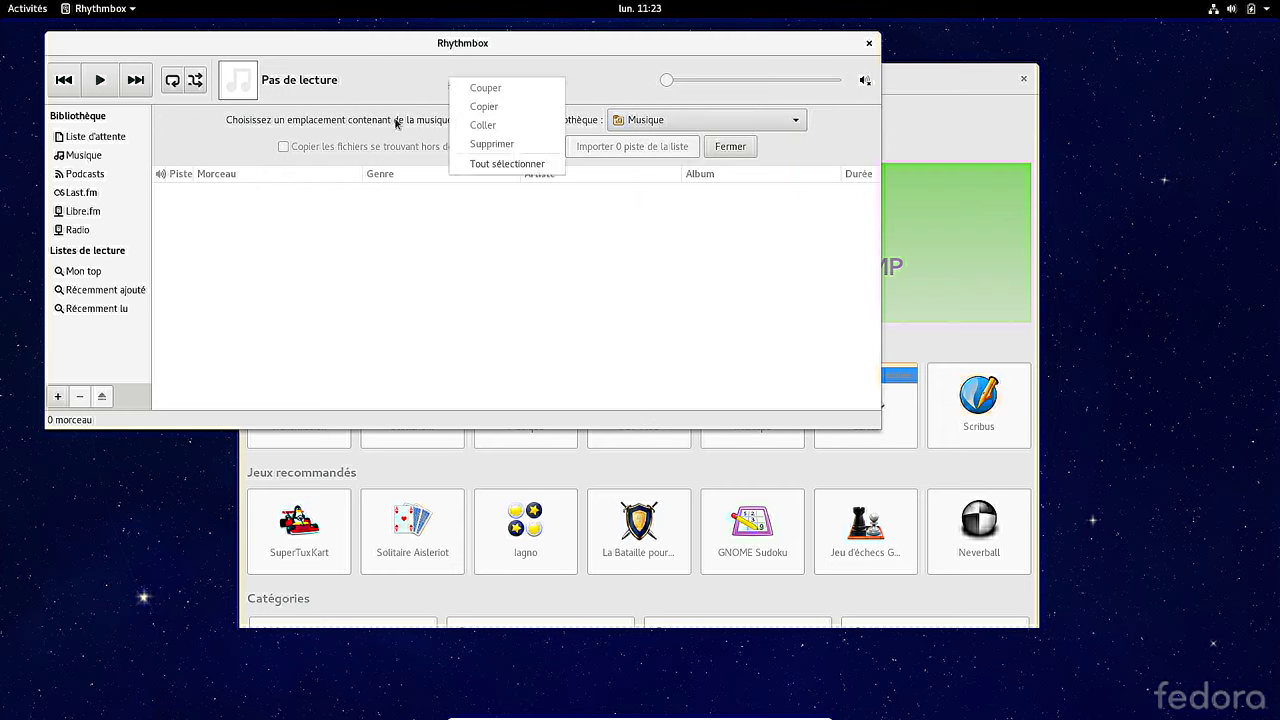
{"action": "left_click", "coordinate": [367, 302]}
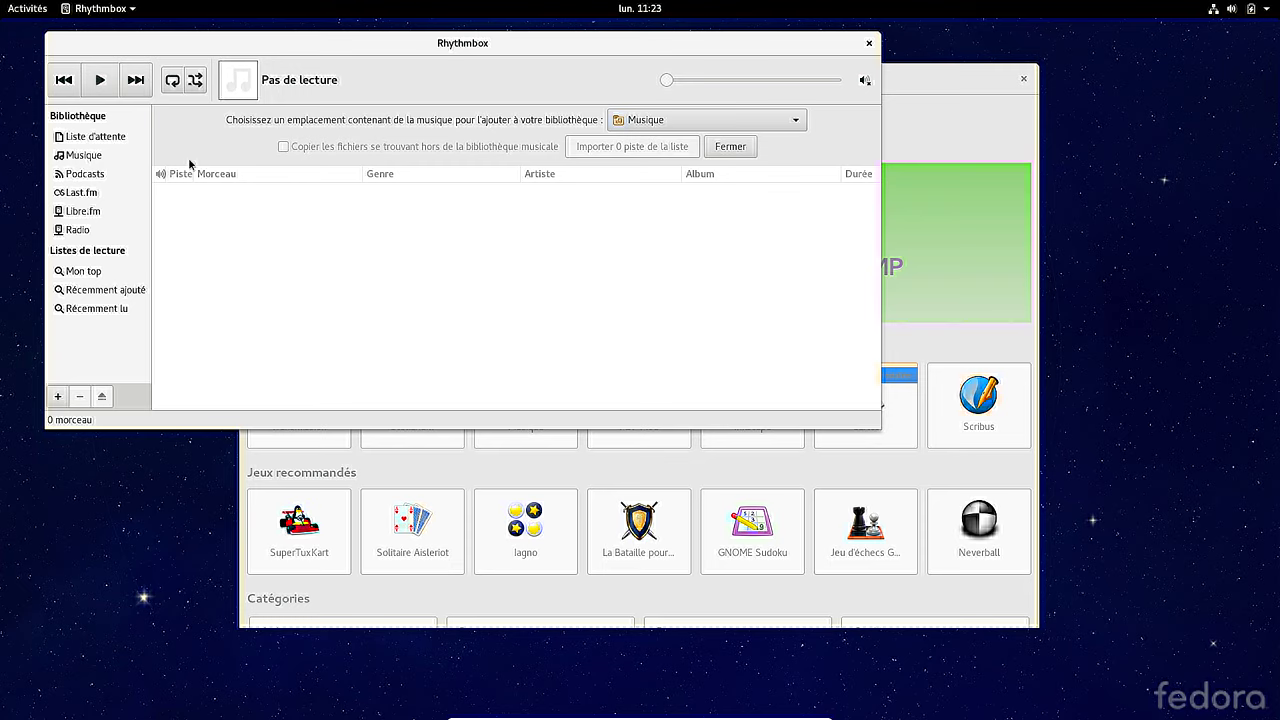
- Move the Rhythmbox window to the second workspace in the activities overview and switch to that workspace
{"action": "key", "text": "super"}
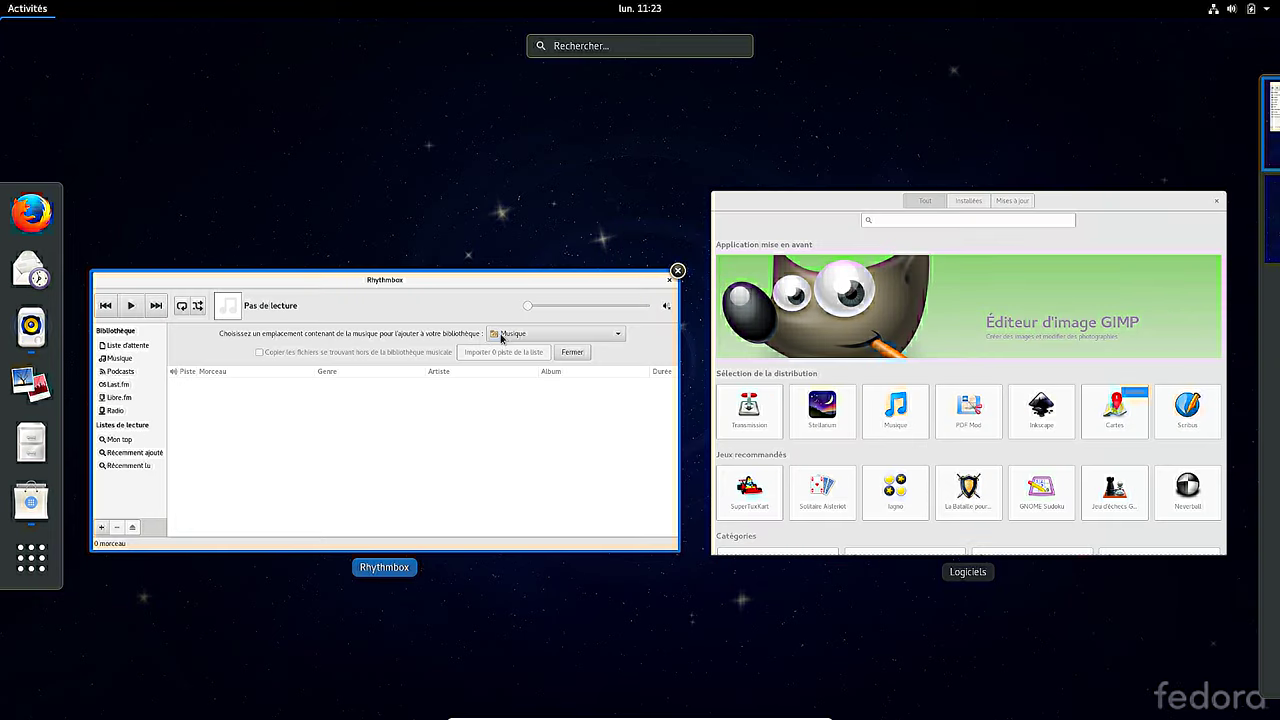
{"action": "left_click_drag", "start_coordinate": [490, 345], "coordinate": [1220, 228]}
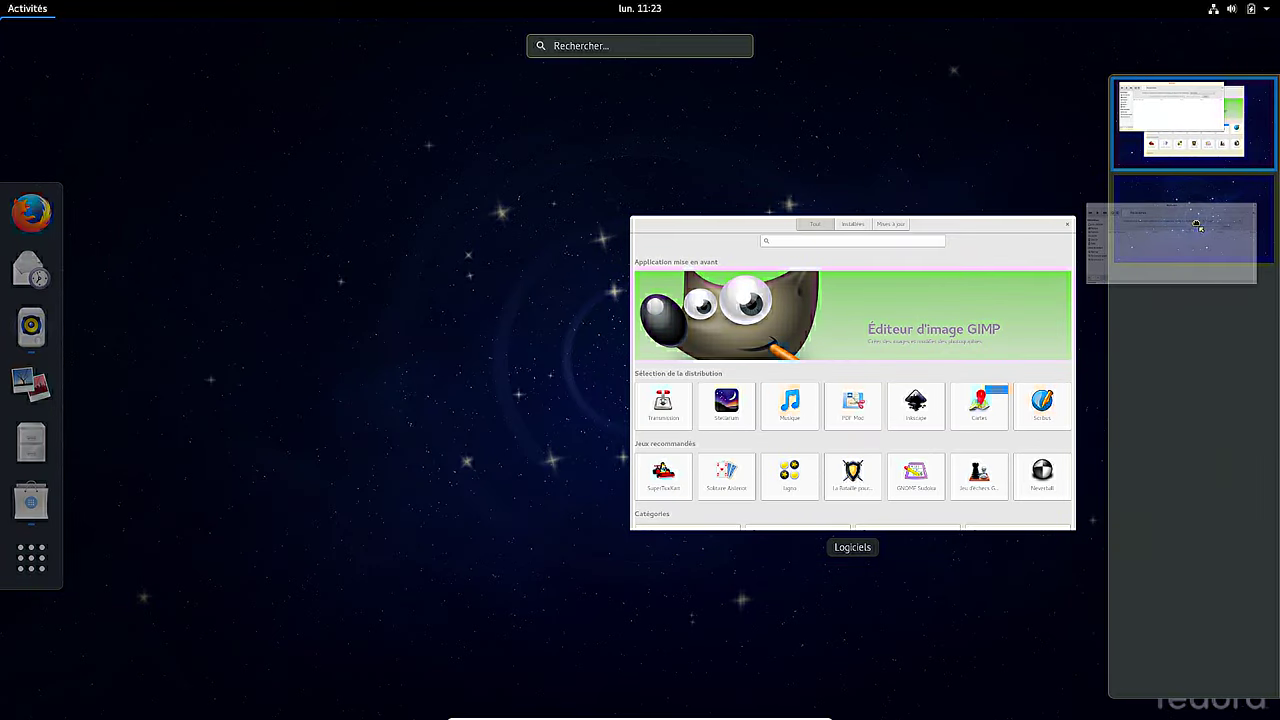
{"action": "left_click", "coordinate": [1229, 242]}
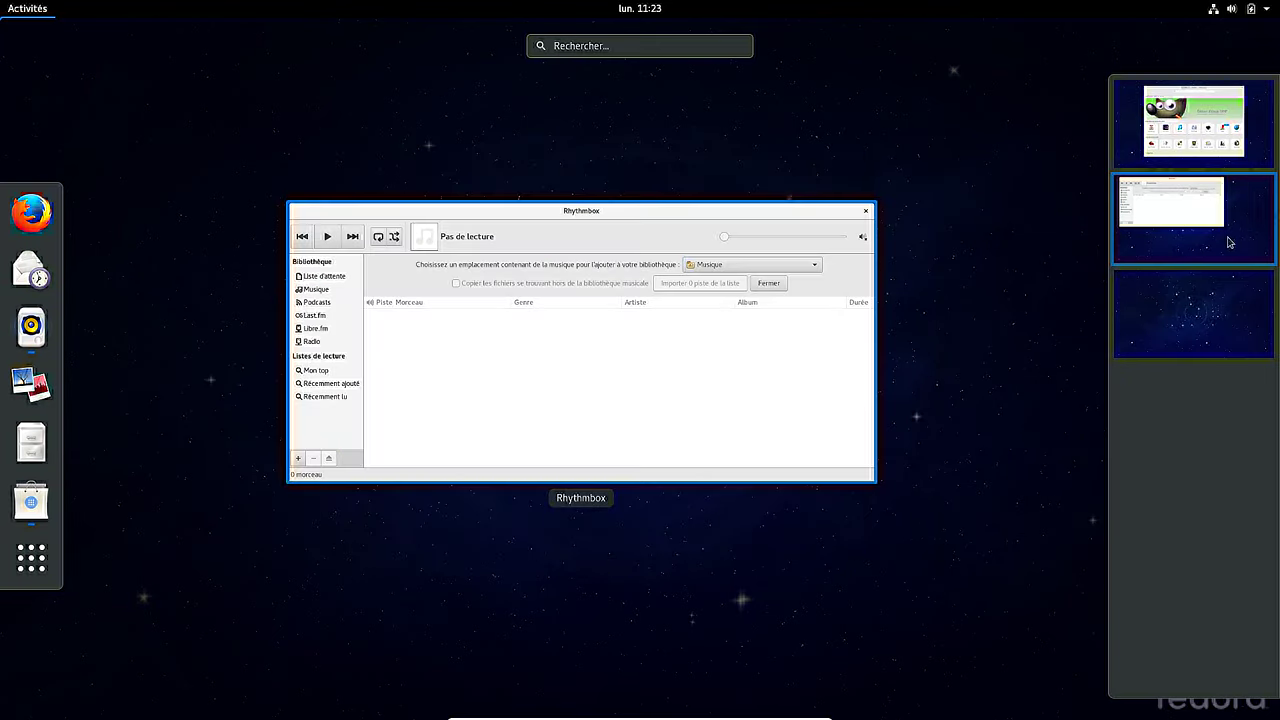
- Look through the three workspaces, close Rhythmbox on the second one and return to the first
{"action": "left_click", "coordinate": [1196, 321]}
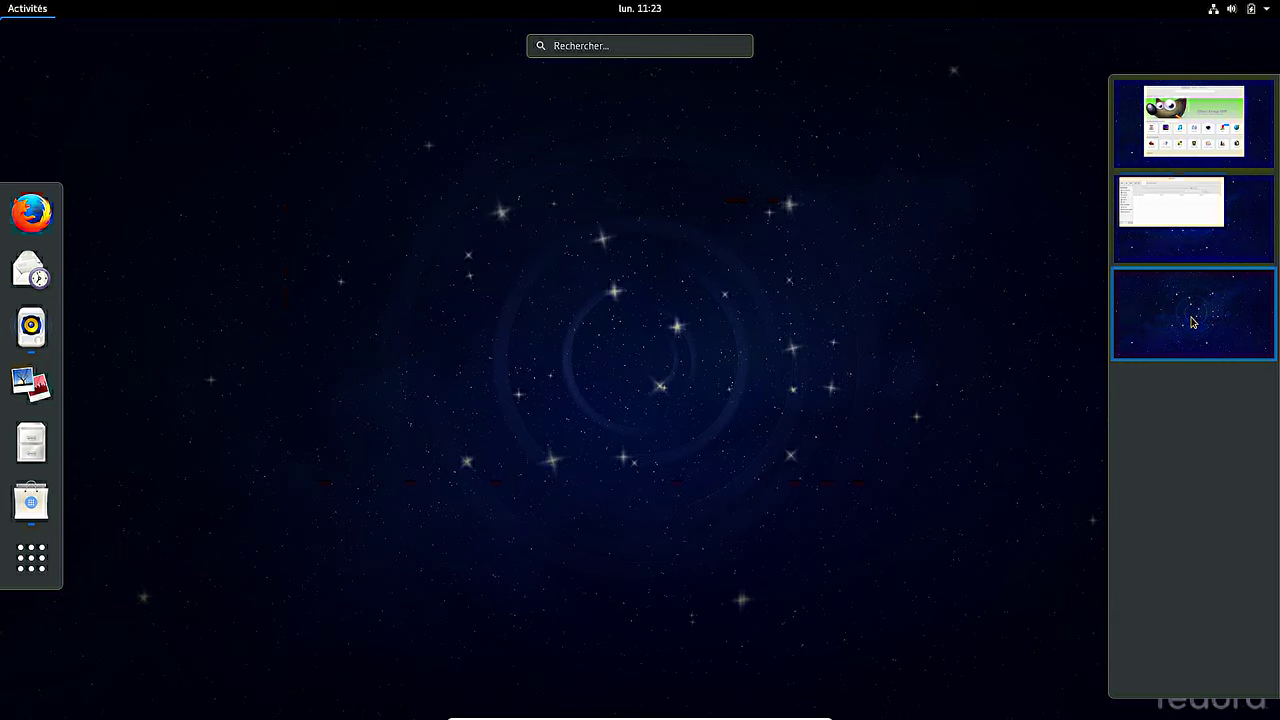
{"action": "left_click", "coordinate": [1186, 136]}
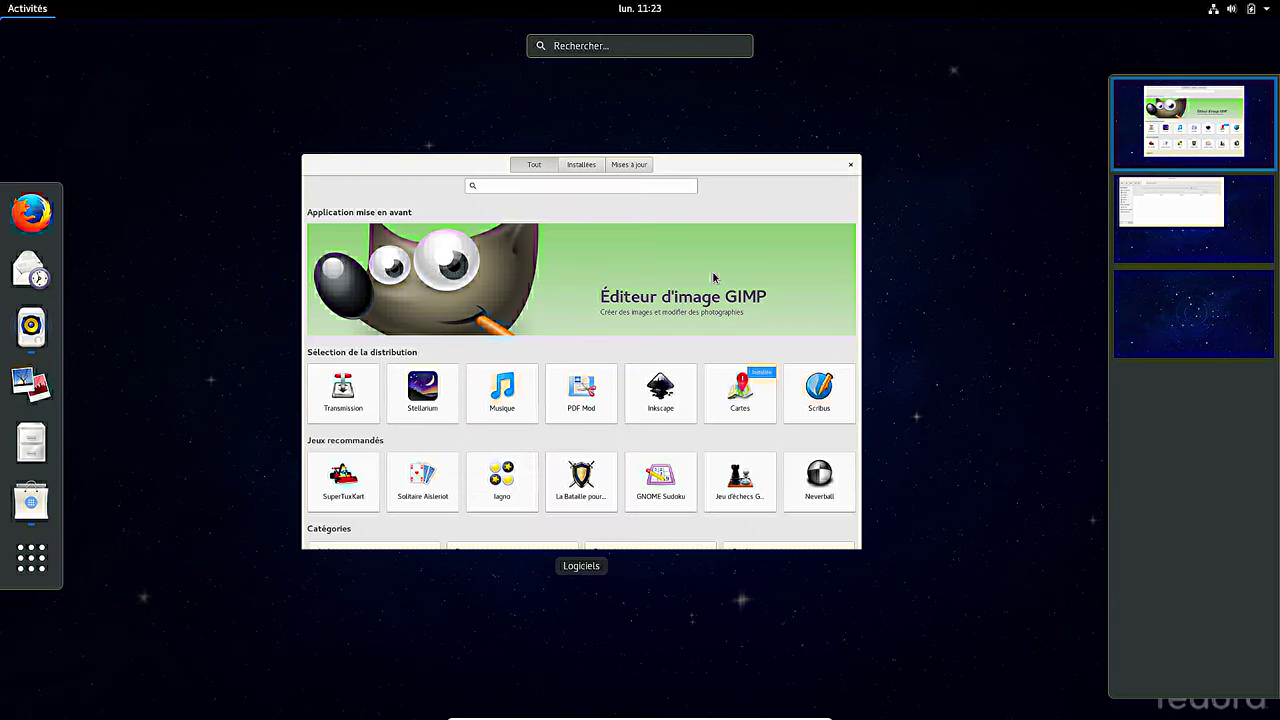
{"action": "left_click", "coordinate": [1190, 234]}
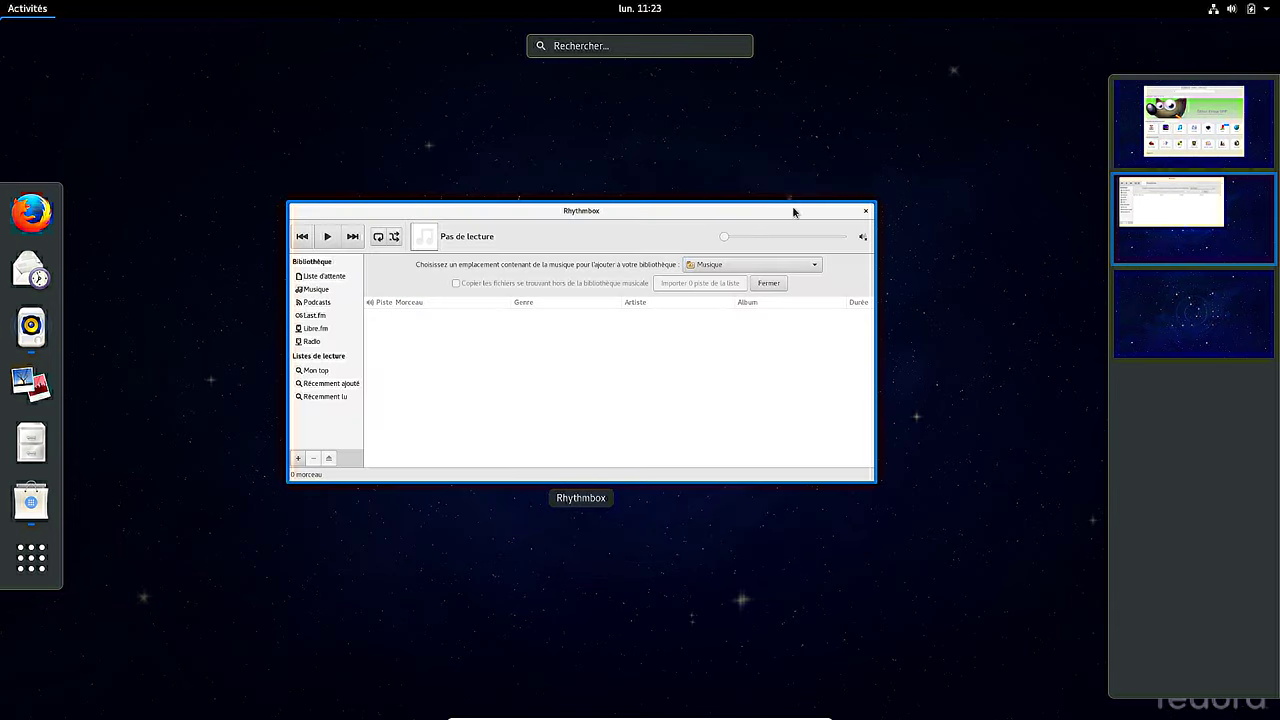
{"action": "left_click", "coordinate": [867, 209]}
{"action": "left_click", "coordinate": [1179, 152]}
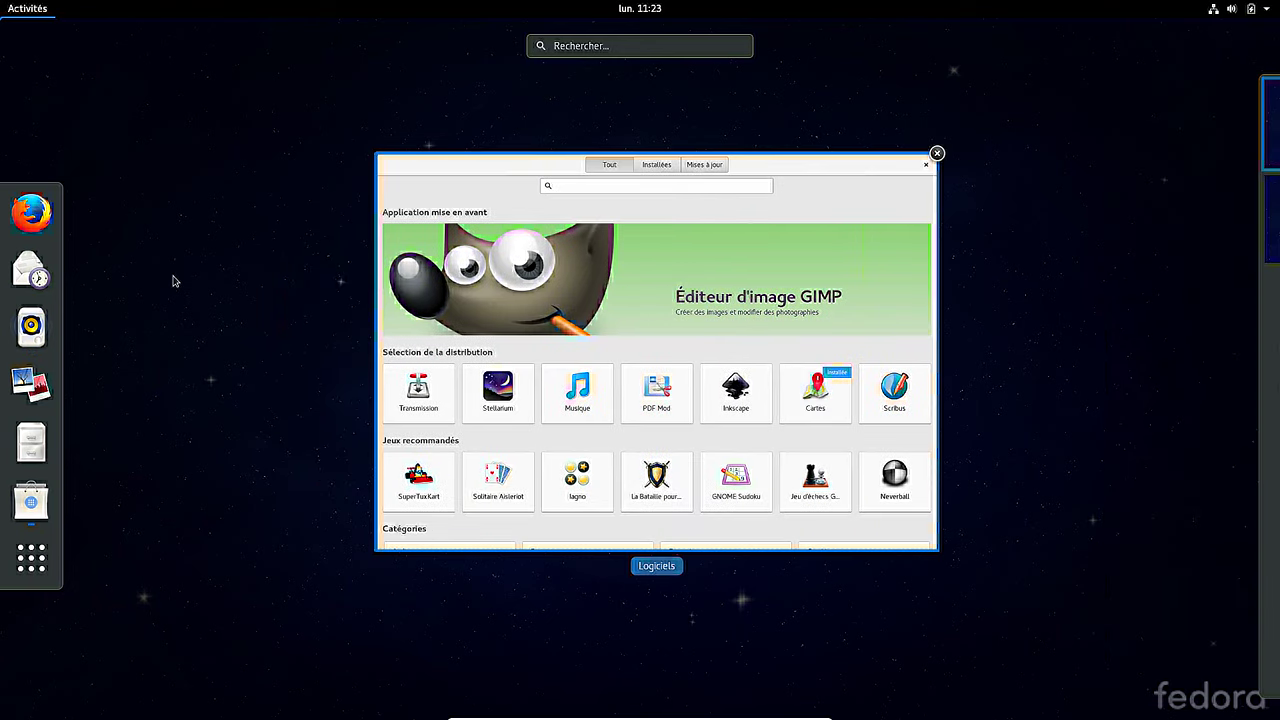
- Open the Utilitaires folder in the full list of applications to view its bundled tools
{"action": "left_click", "coordinate": [30, 560]}
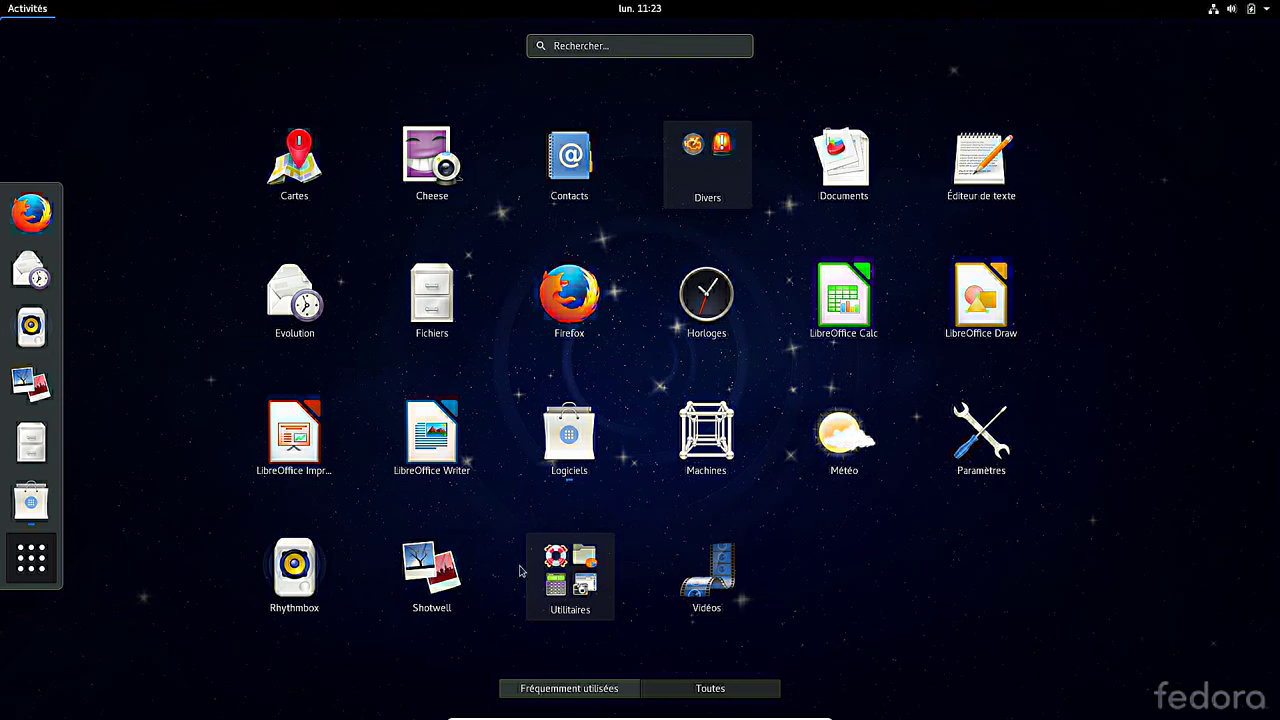
{"action": "left_click", "coordinate": [583, 586]}
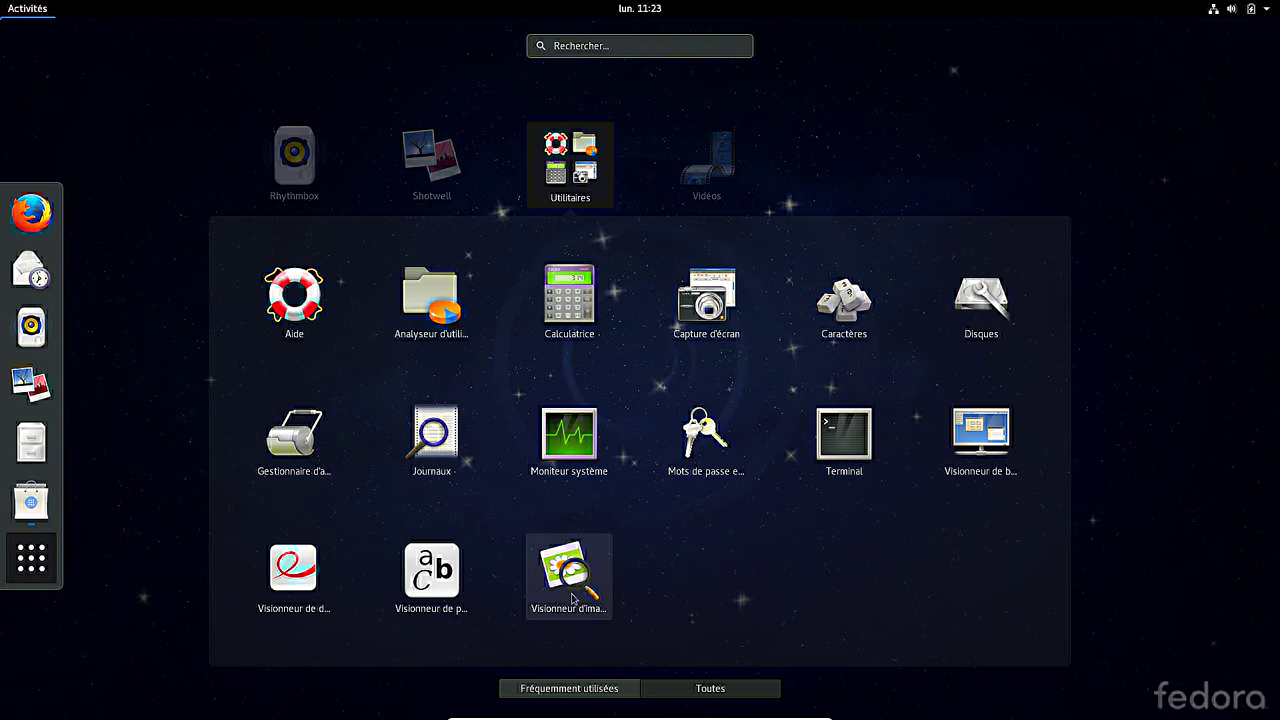
- Leave the Utilitaires folder, search the applications for "term" and open the Terminal
{"action": "left_click", "coordinate": [31, 556]}
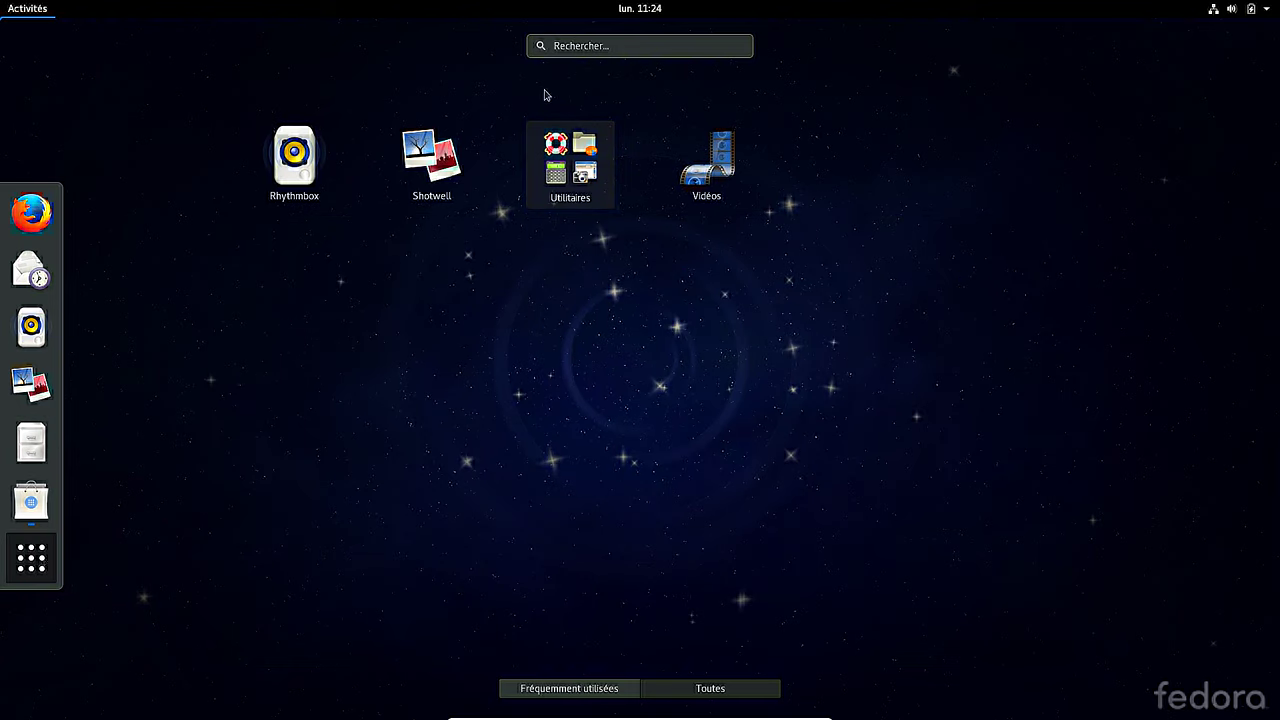
{"action": "left_click", "coordinate": [577, 46]}
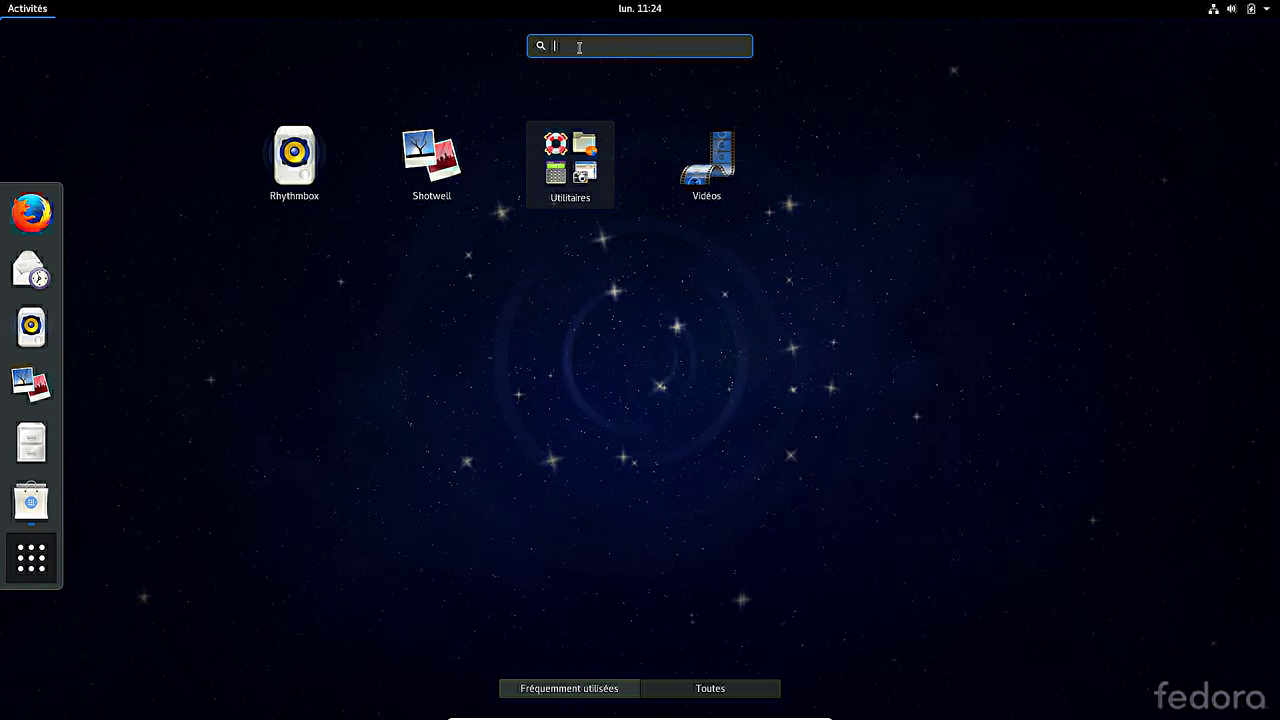
{"action": "type", "text": "term"}
{"action": "key", "text": "Return"}
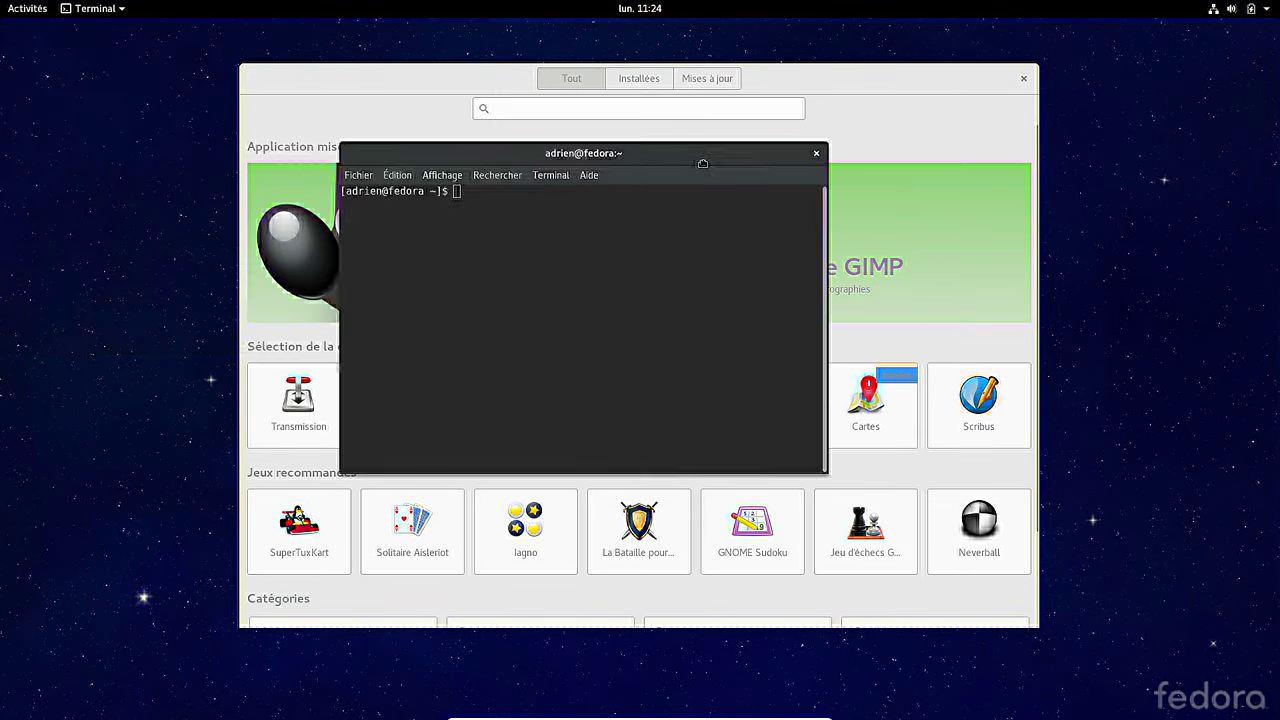
- Start the command "sudo dnf install libreoffice-" and page through the list of matching packages
{"action": "type", "text": "sudo"}
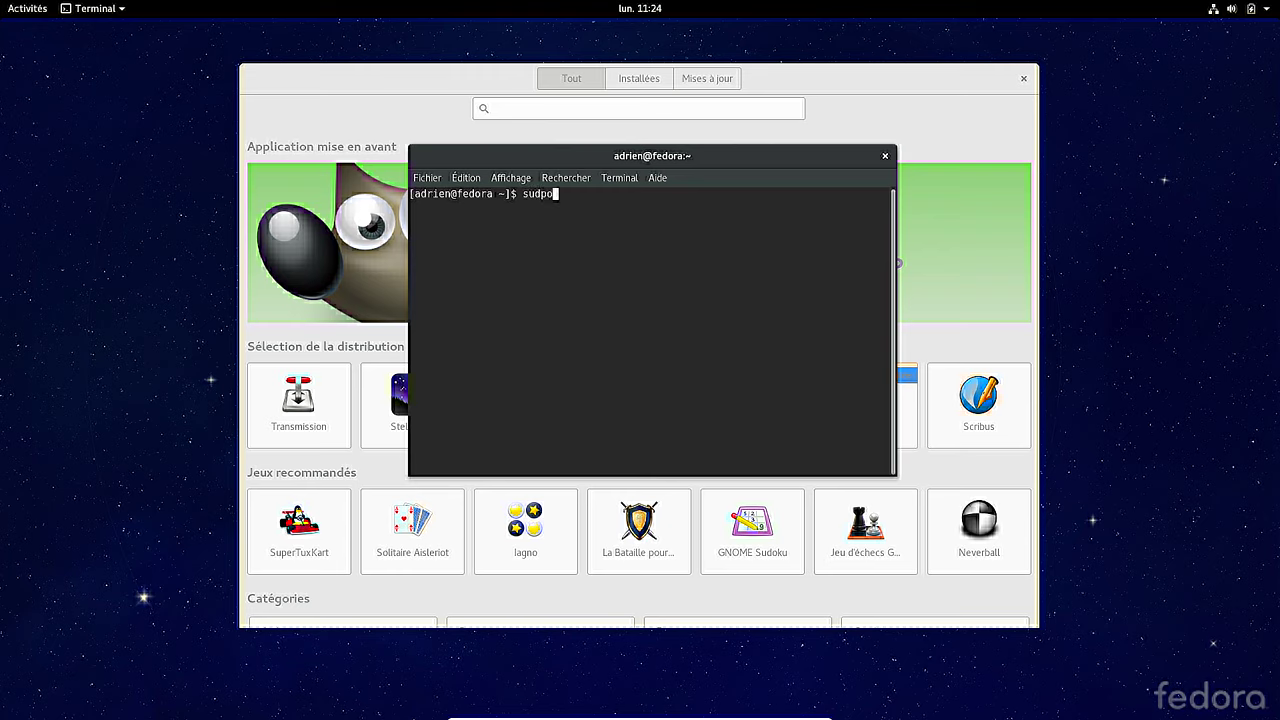
{"action": "key", "text": "BackSpace"}
{"action": "key", "text": "BackSpace"}
{"action": "type", "text": "do dnf install libreoffice"}
{"action": "key", "text": "Tab"}
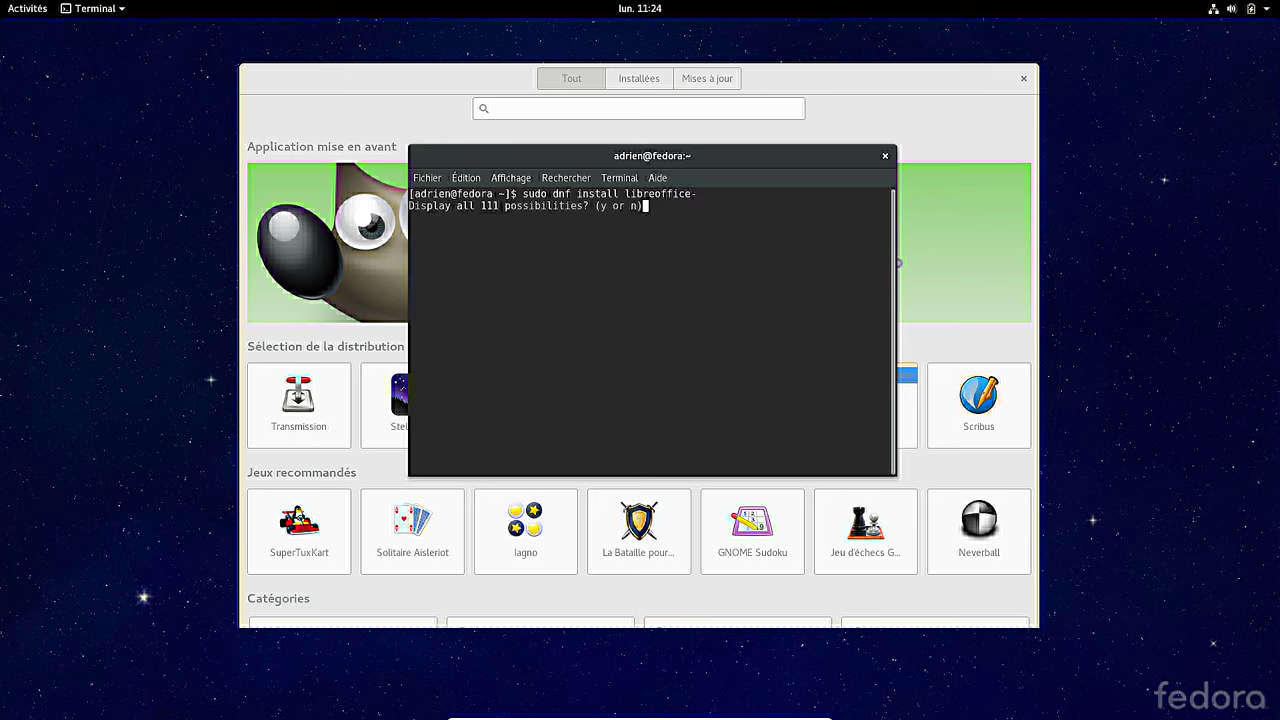
{"action": "key", "text": "y"}
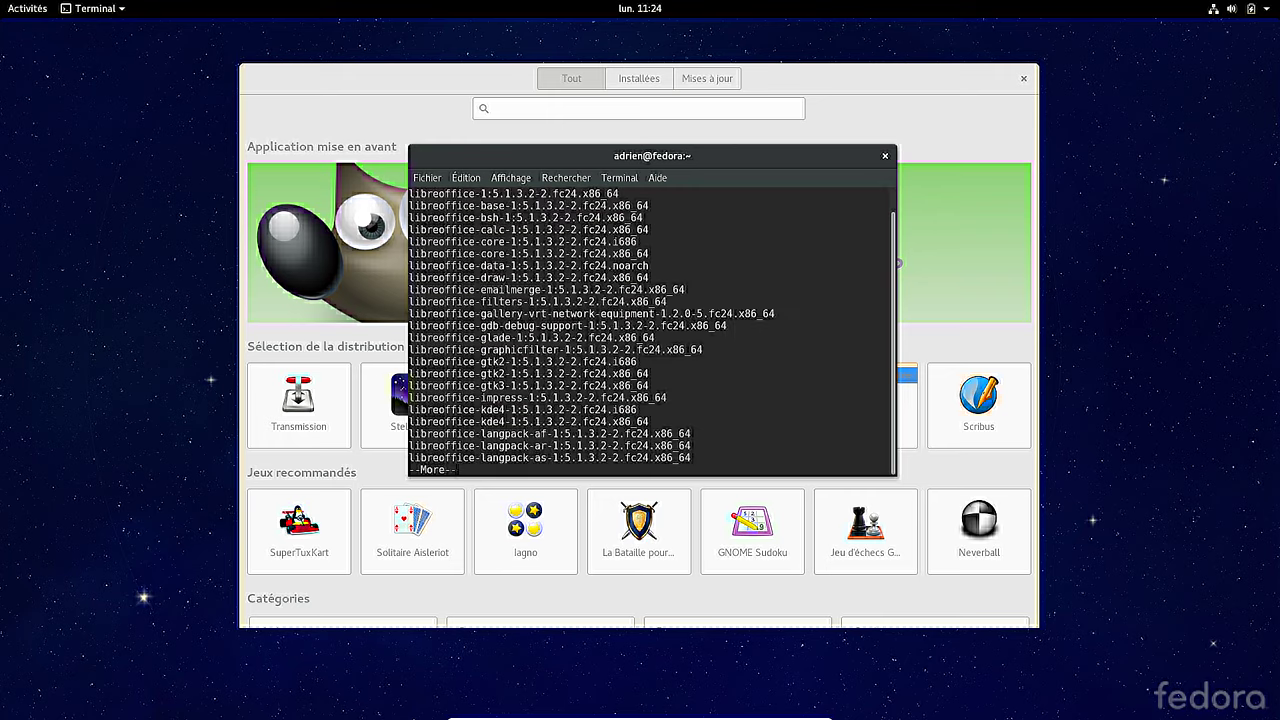
{"action": "key", "text": "space"}
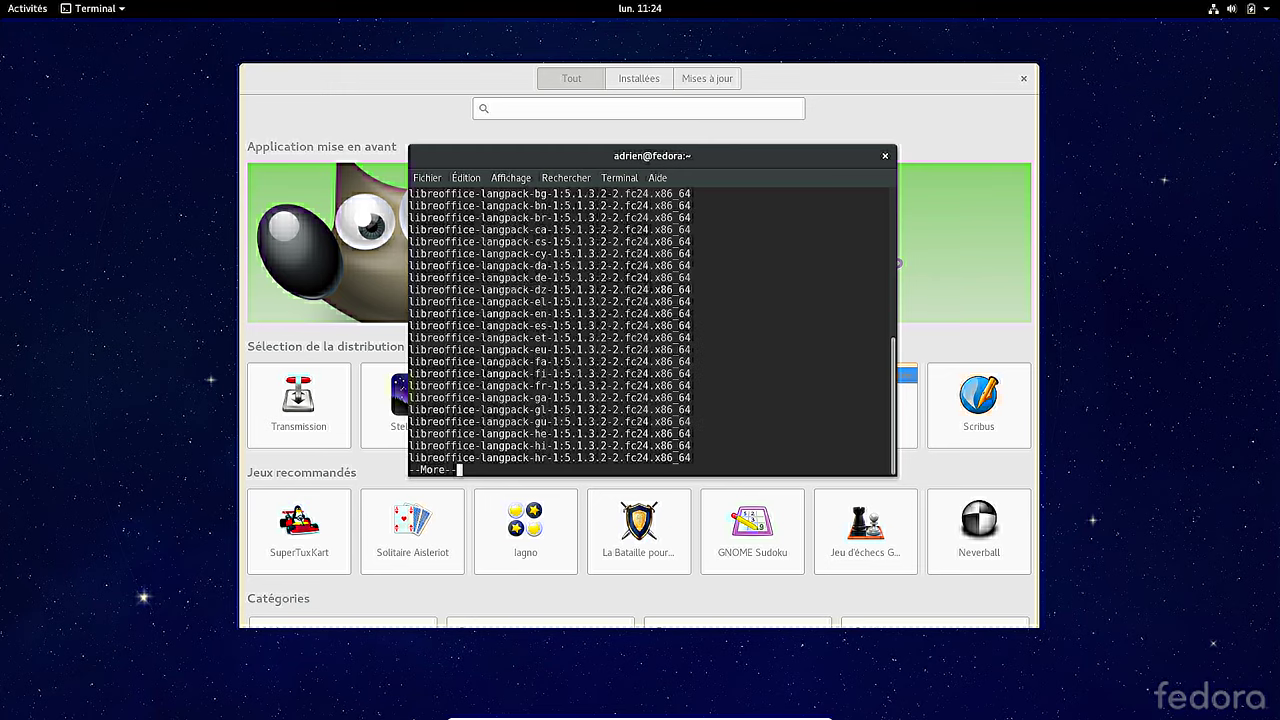
- Leave the package list, complete the command as "sudo dnf install libreoffice-langpack-fr-" without the version suffix, and run it
{"action": "type", "text": "qlangpack-fr"}
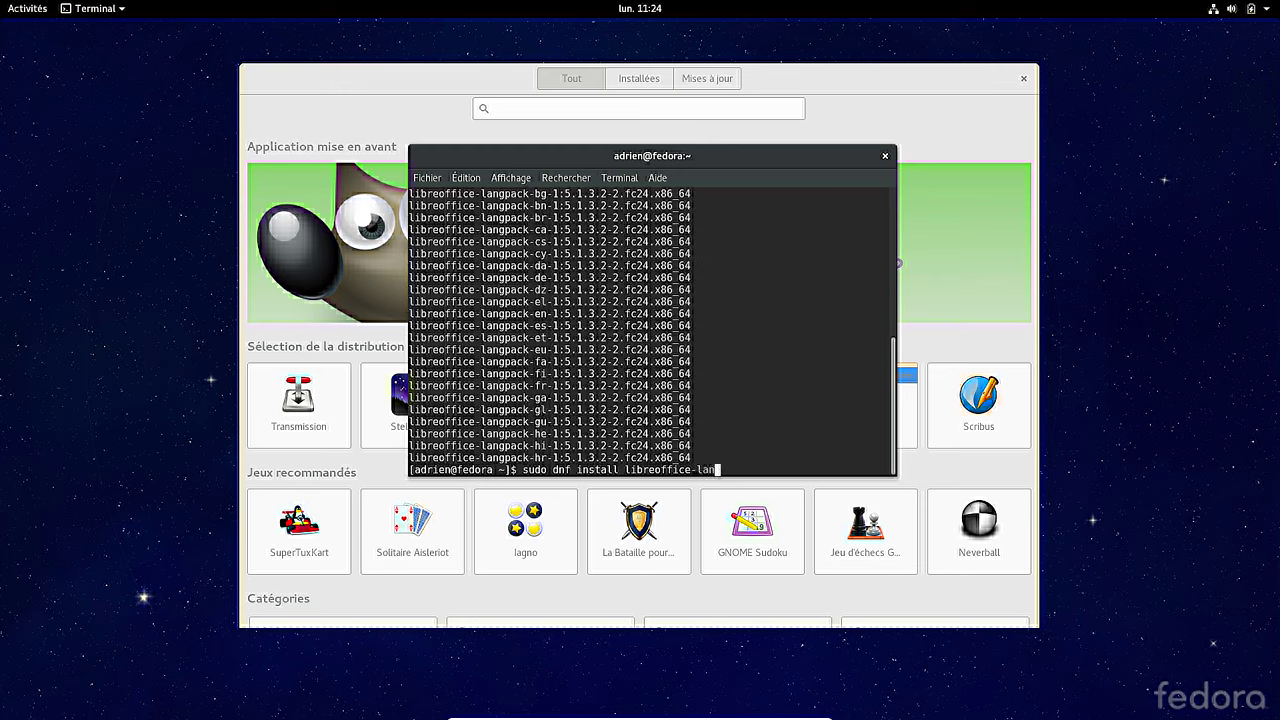
{"action": "key", "text": "Tab"}
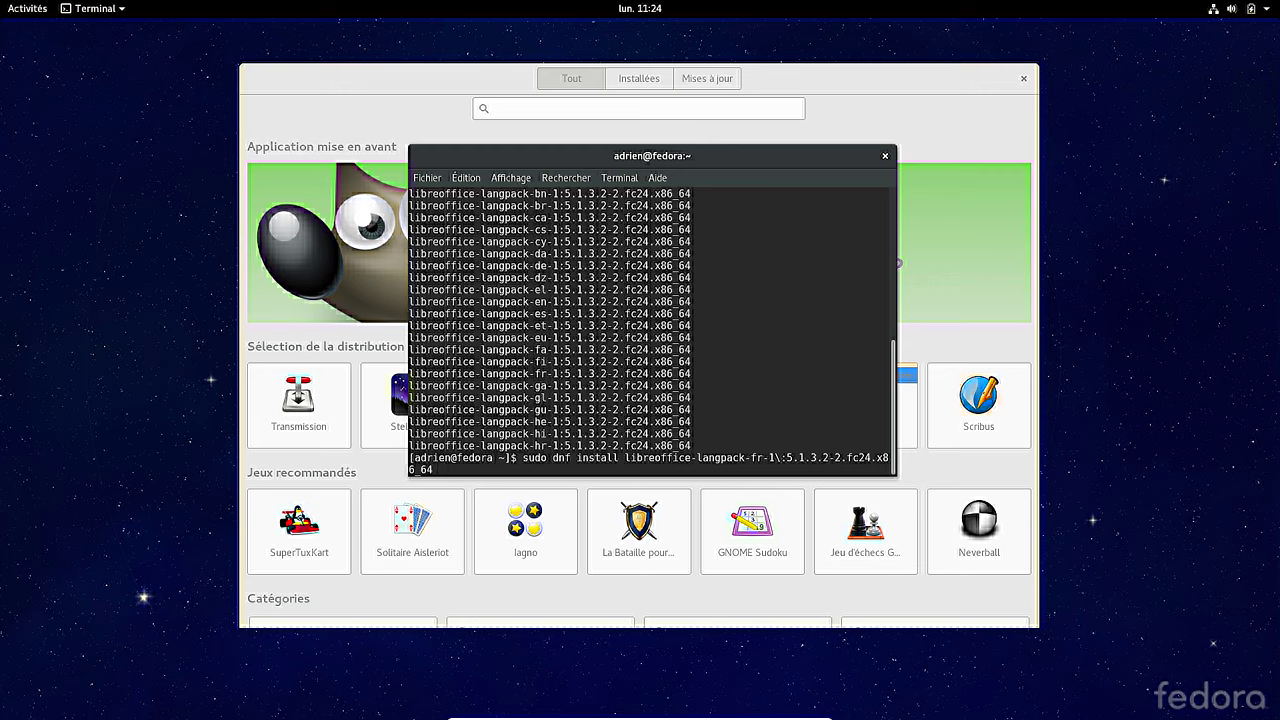
{"action": "key", "text": "BackSpace"}
{"action": "key", "text": "BackSpace"}
{"action": "key", "text": "BackSpace"}
{"action": "key", "text": "BackSpace"}
{"action": "key", "text": "BackSpace"}
{"action": "key", "text": "BackSpace"}
{"action": "key", "text": "BackSpace"}
{"action": "key", "text": "BackSpace"}
{"action": "key", "text": "BackSpace"}
{"action": "key", "text": "BackSpace"}
{"action": "key", "text": "BackSpace"}
{"action": "key", "text": "BackSpace"}
{"action": "key", "text": "BackSpace"}
{"action": "key", "text": "BackSpace"}
{"action": "key", "text": "BackSpace"}
{"action": "key", "text": "BackSpace"}
{"action": "key", "text": "BackSpace"}
{"action": "key", "text": "BackSpace"}
{"action": "key", "text": "BackSpace"}
{"action": "key", "text": "BackSpace"}
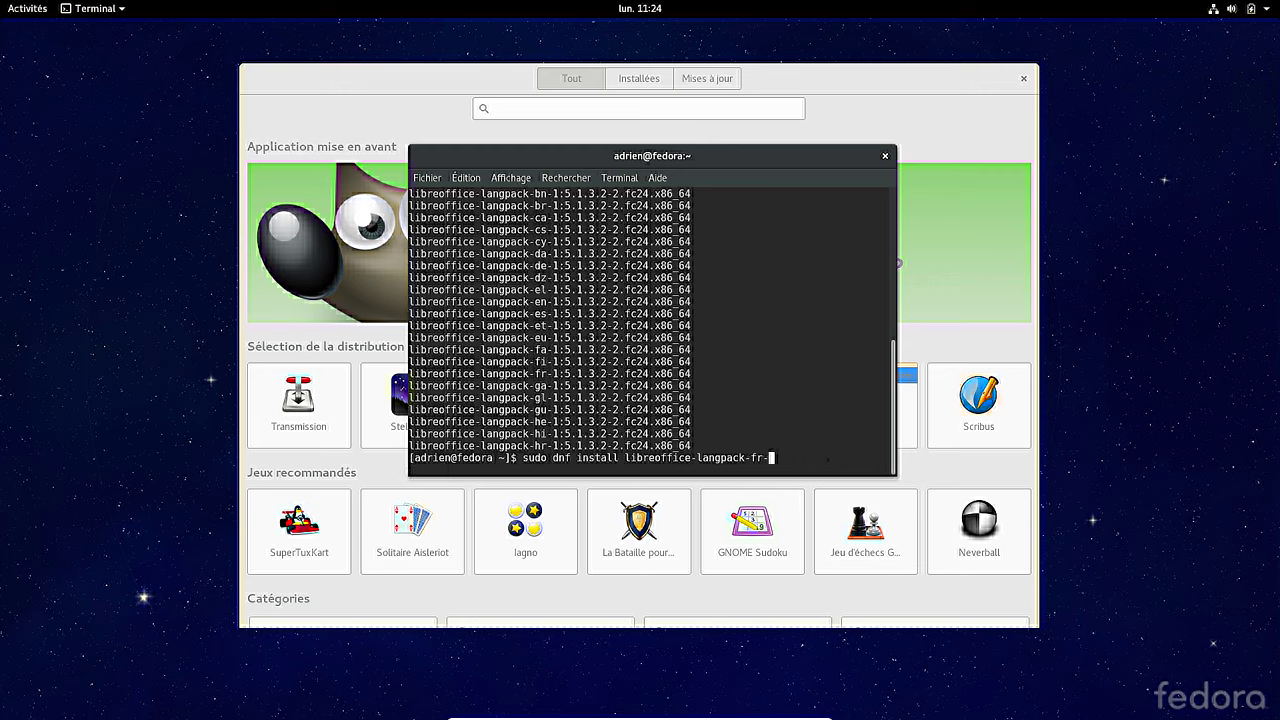
{"action": "key", "text": "Return"}
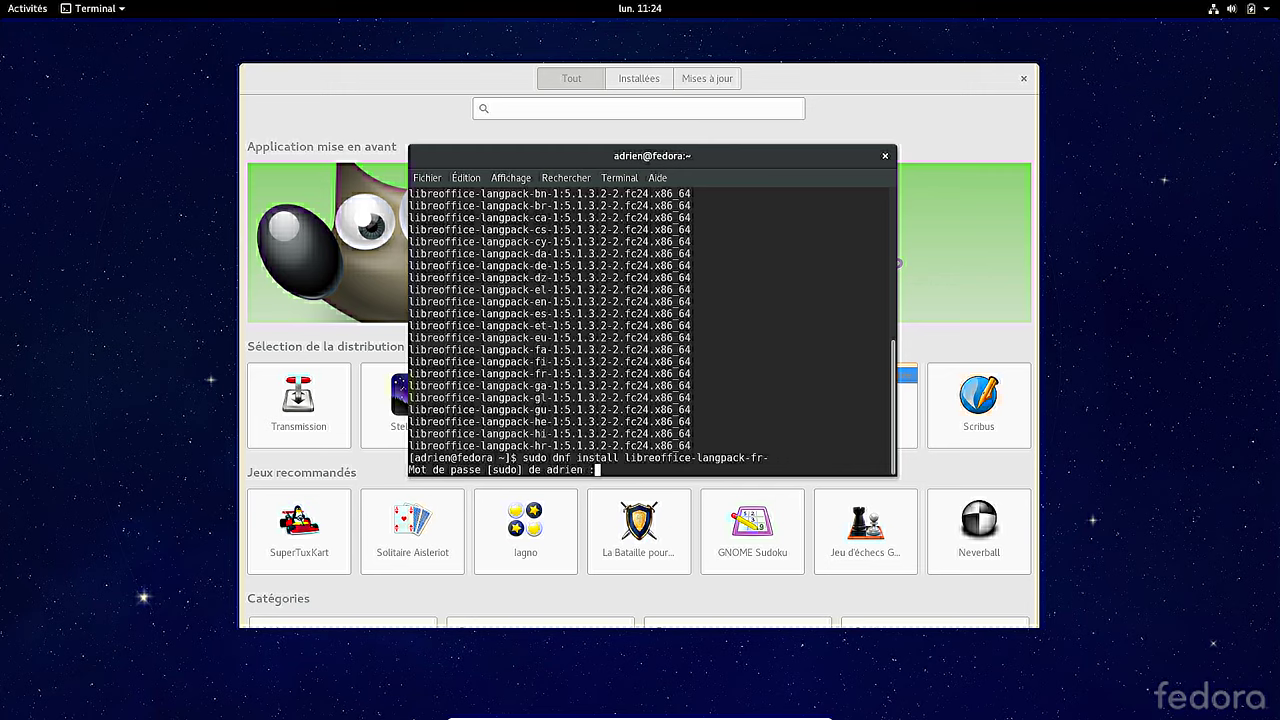
- Enter the sudo password and accept the package transaction with "o"
{"action": "key", "text": "Return"}
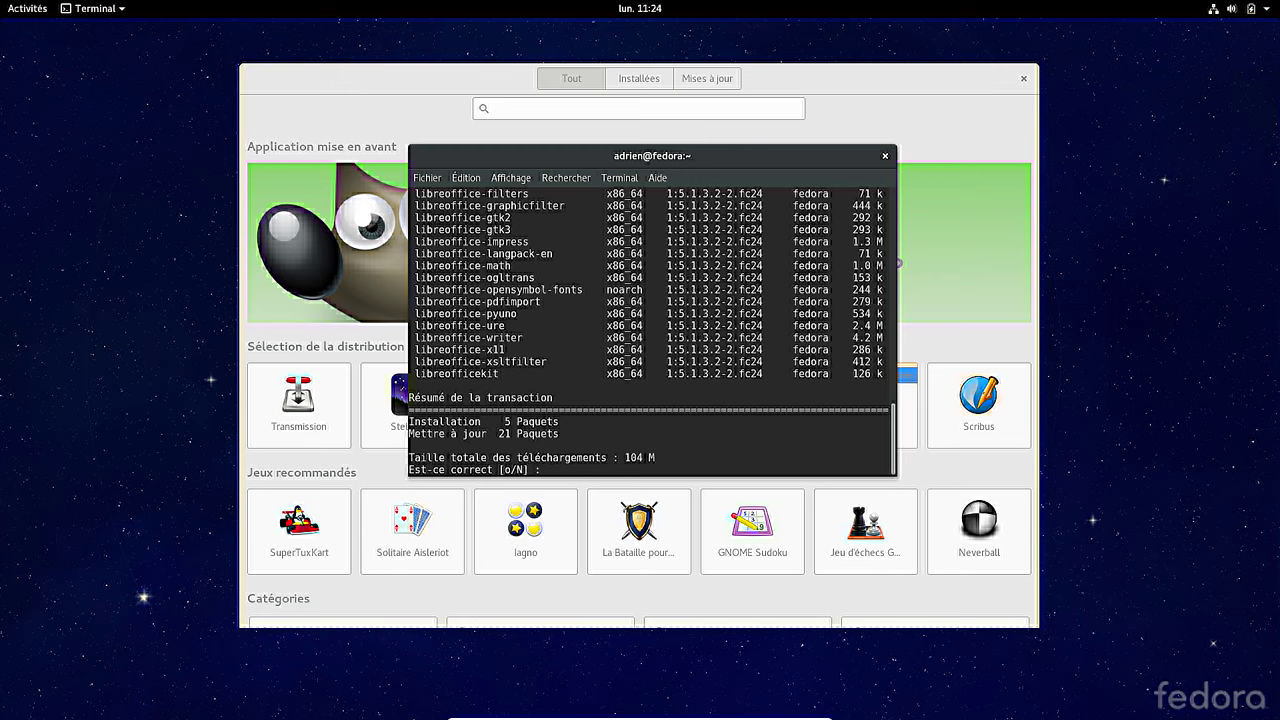
{"action": "type", "text": "o"}
{"action": "key", "text": "Return"}
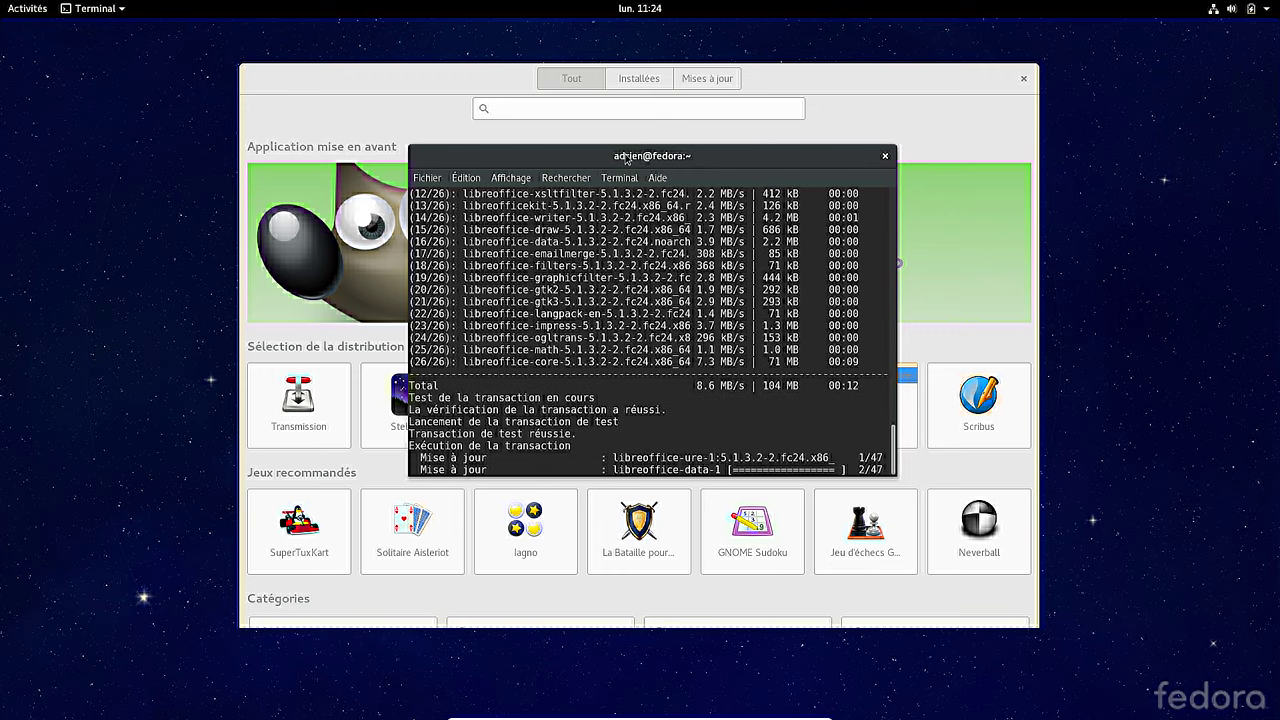
- Move the terminal and Logiciels windows apart so that the installation output stays visible beside the software catalogue
{"action": "left_click_drag", "start_coordinate": [626, 158], "coordinate": [264, 217]}
{"action": "left_click", "coordinate": [663, 88]}
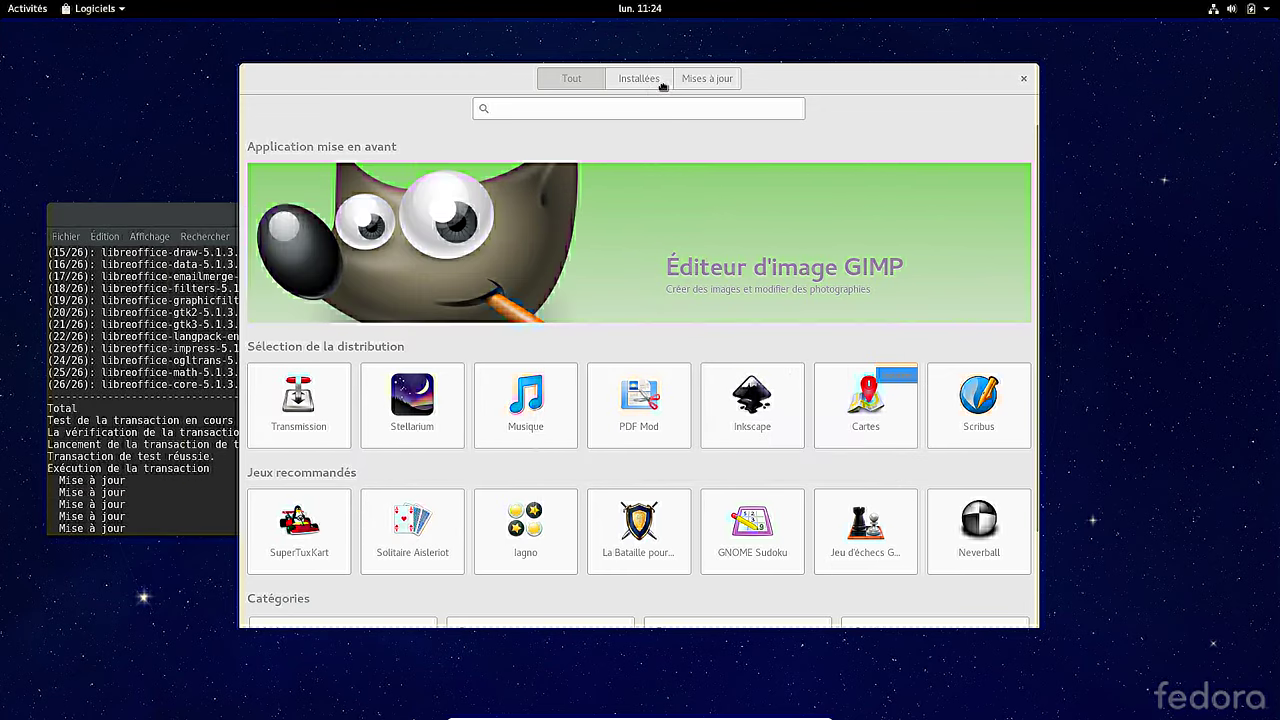
{"action": "left_click_drag", "start_coordinate": [663, 88], "coordinate": [691, 89]}
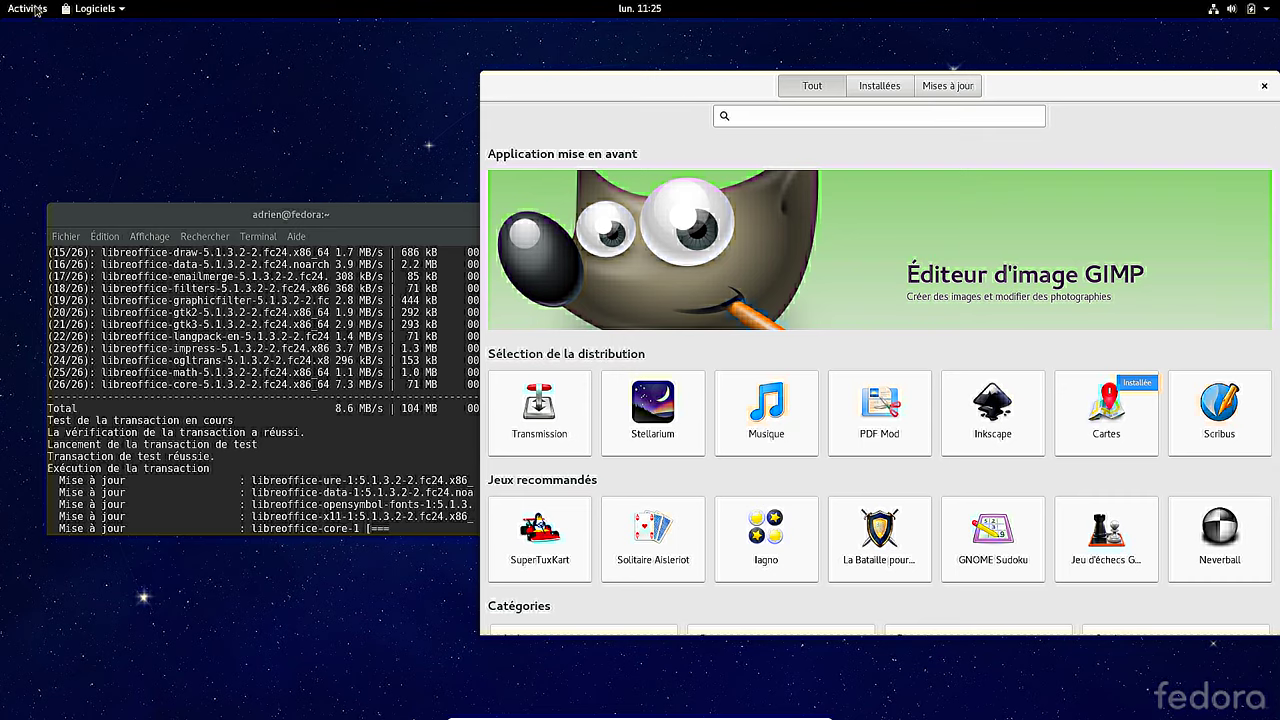
- Look into the Utilitaires folder of the applications view, search for "para" and open Paramètres
{"action": "key", "text": "super"}
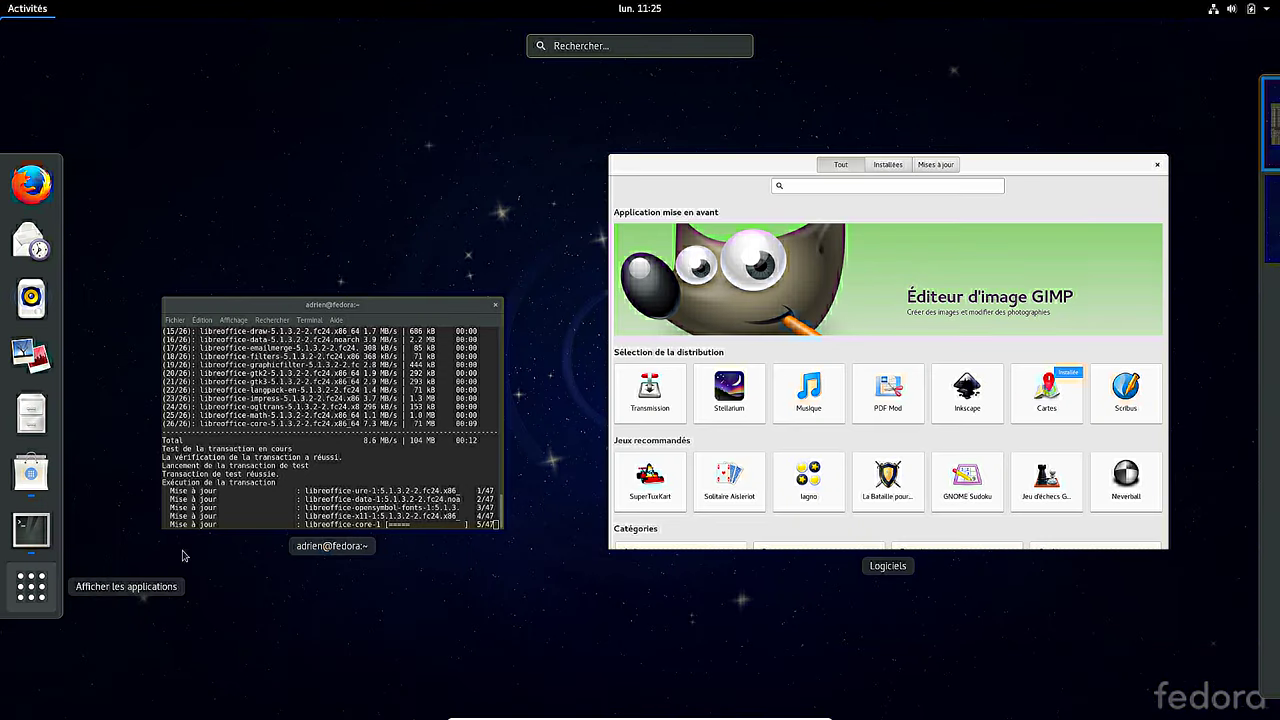
{"action": "left_click", "coordinate": [31, 586]}
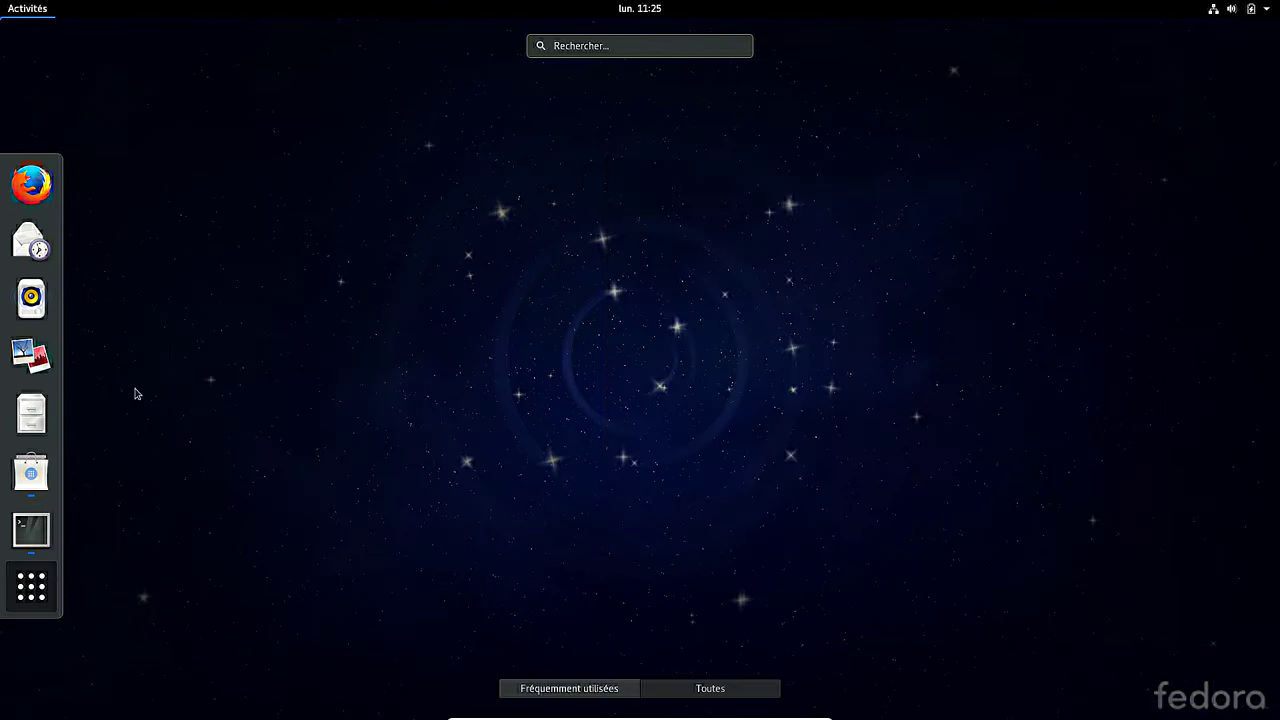
{"action": "left_click", "coordinate": [582, 47]}
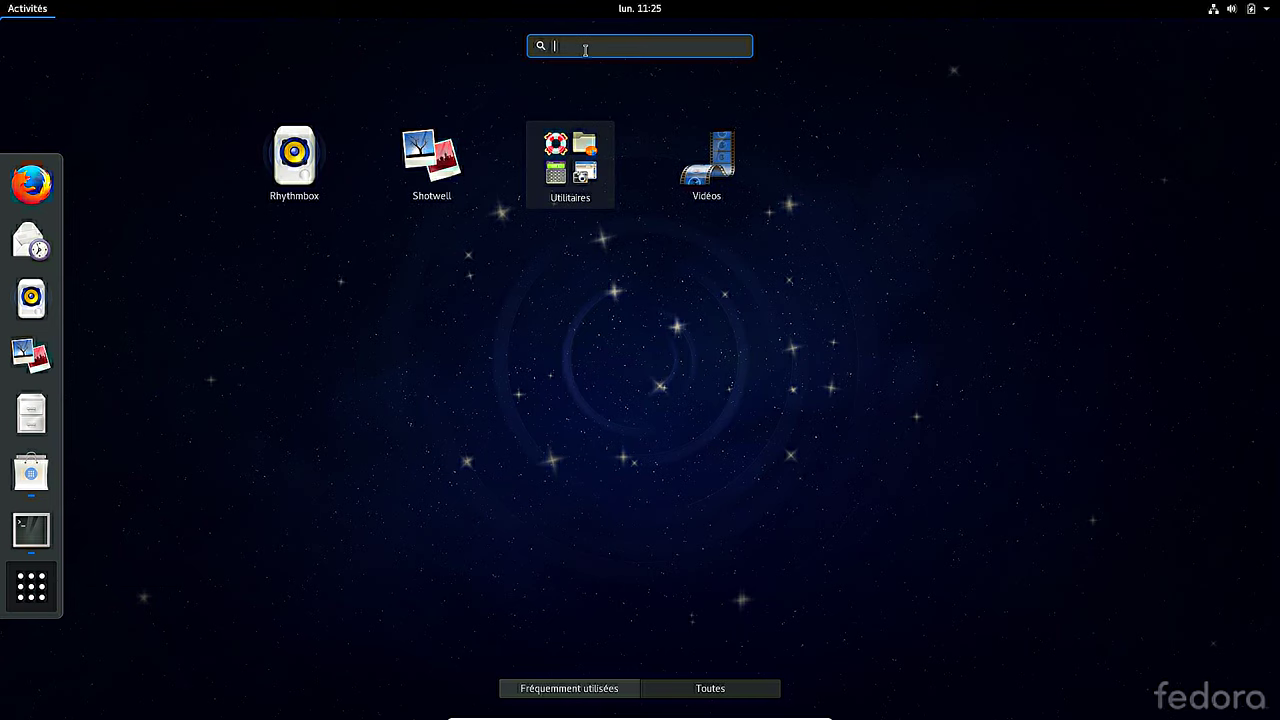
{"action": "left_click", "coordinate": [574, 158]}
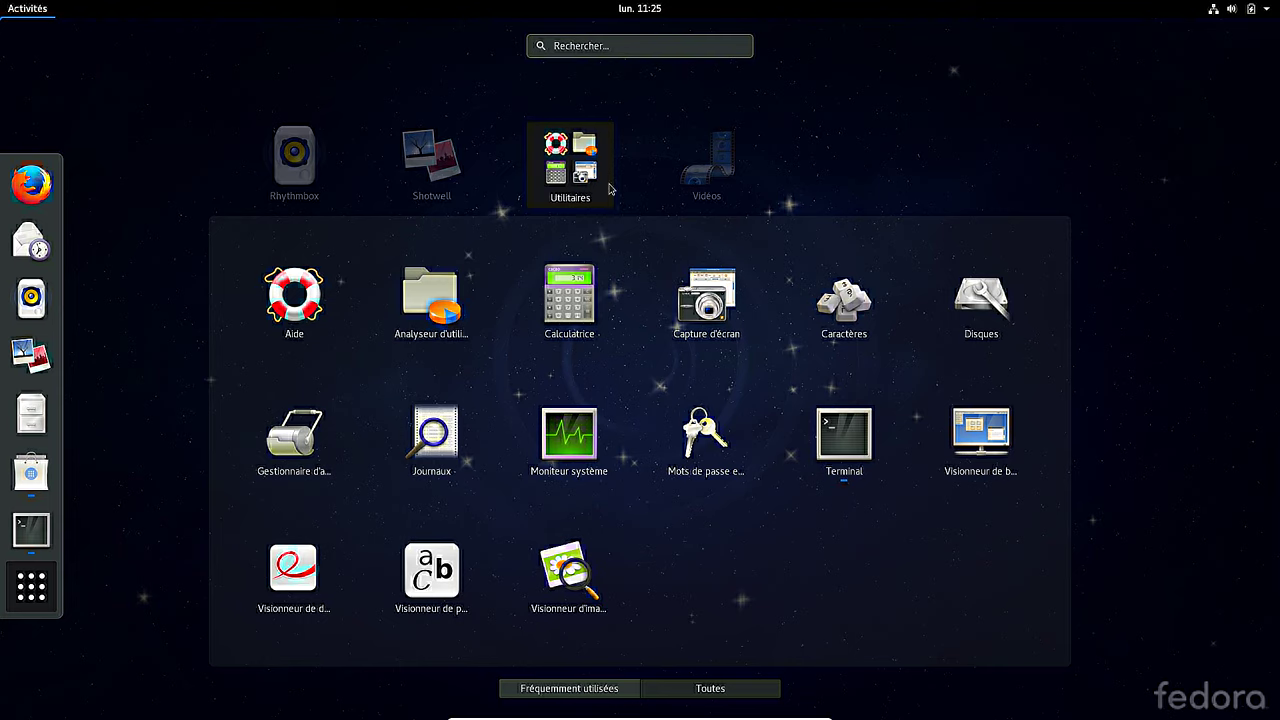
{"action": "left_click", "coordinate": [624, 46]}
{"action": "type", "text": "para"}
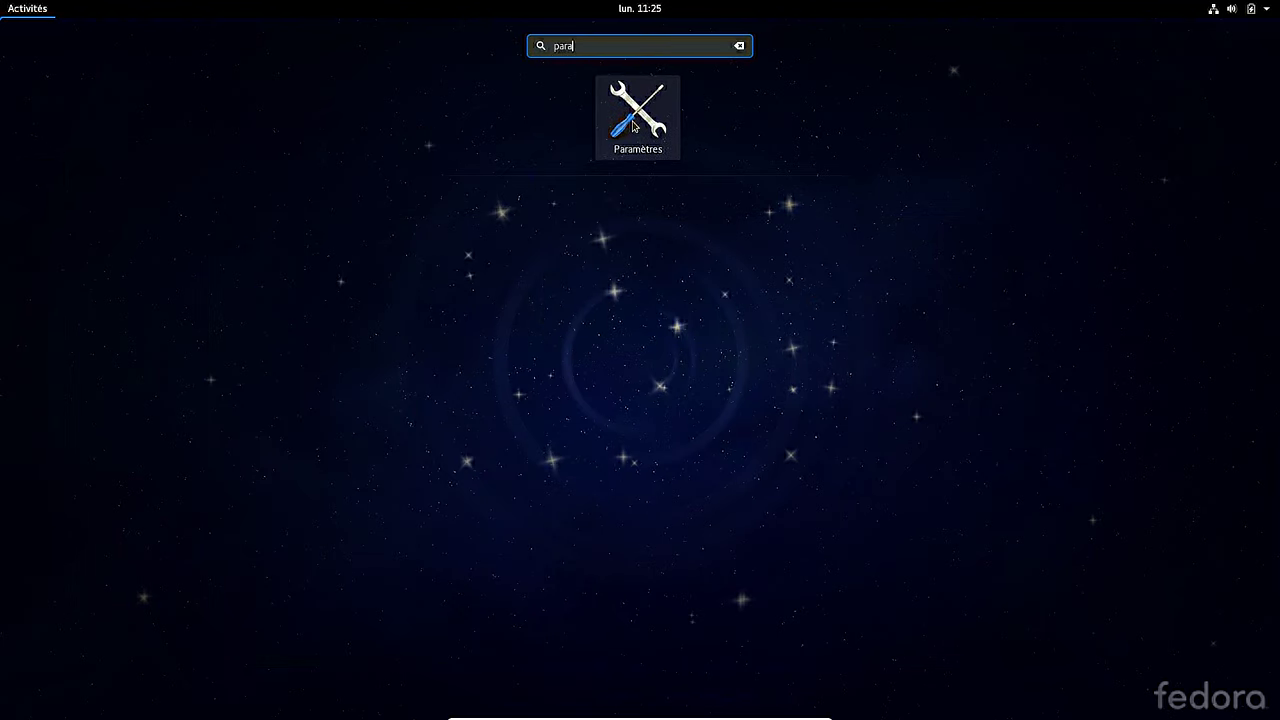
{"action": "left_click", "coordinate": [634, 125]}
- Search for "para" again in the activities overview and add Paramètres to the favourites
{"action": "key", "text": "super"}
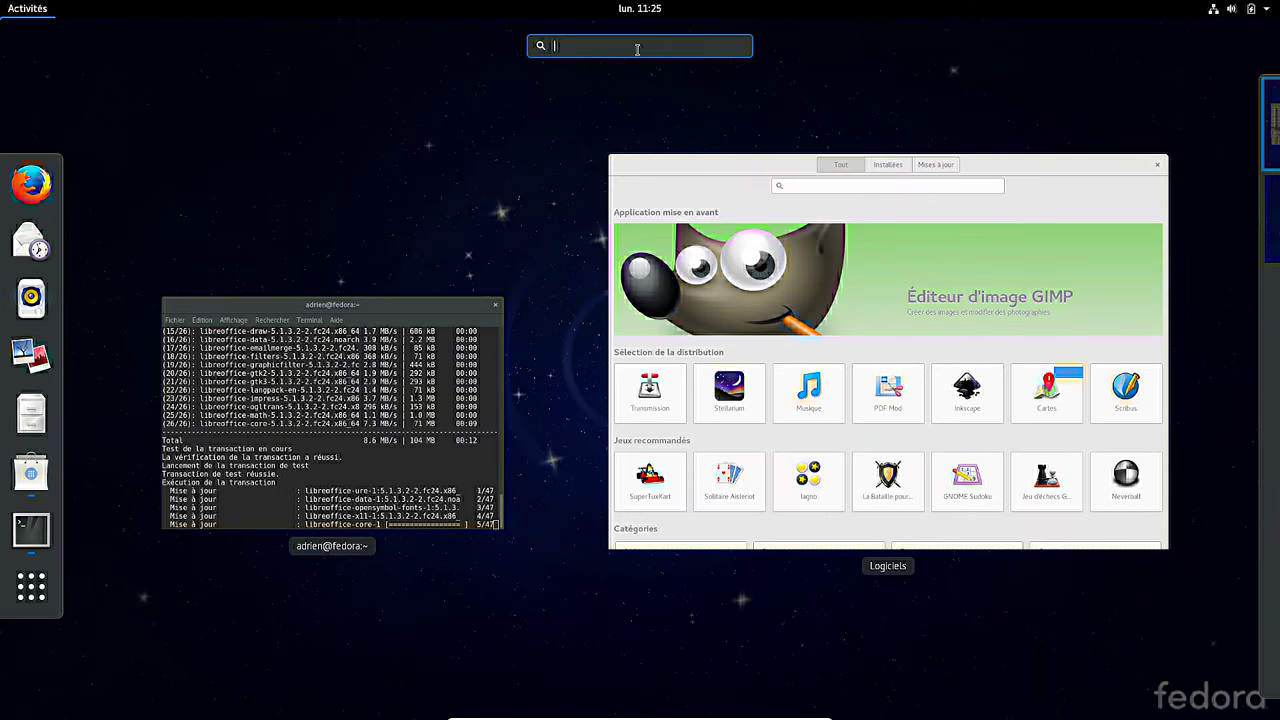
{"action": "type", "text": "para"}
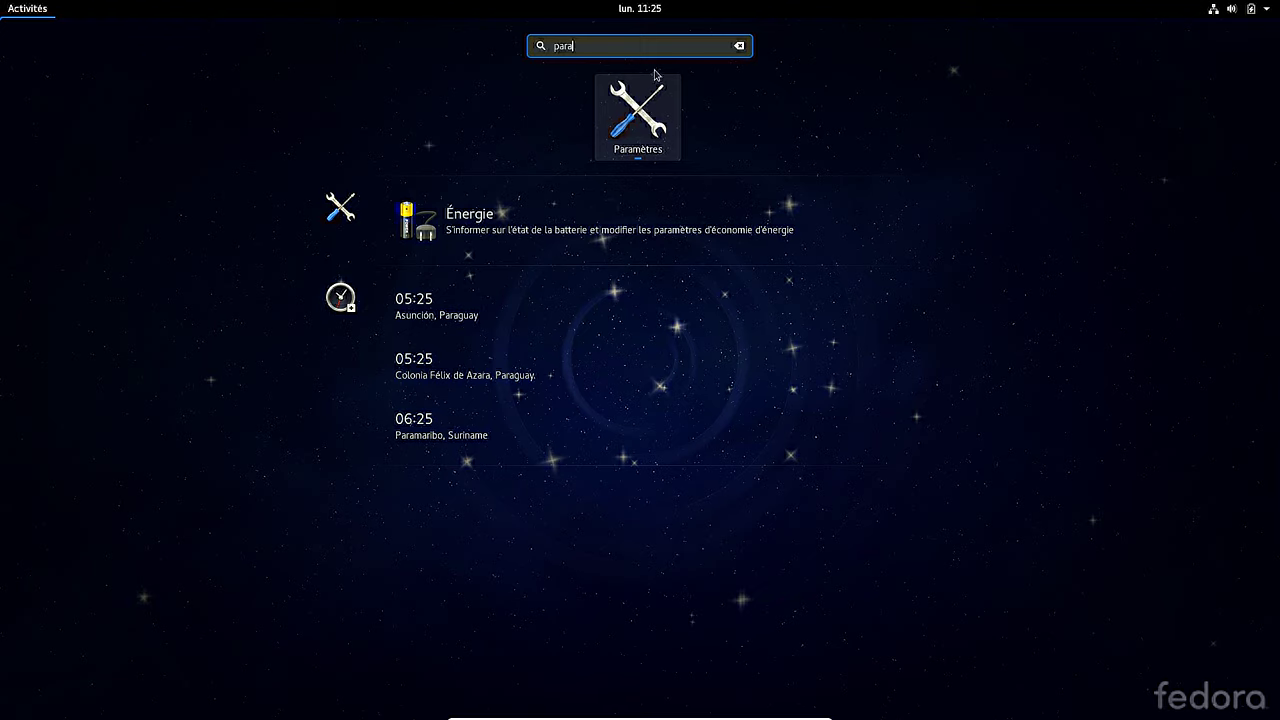
{"action": "right_click", "coordinate": [655, 76]}
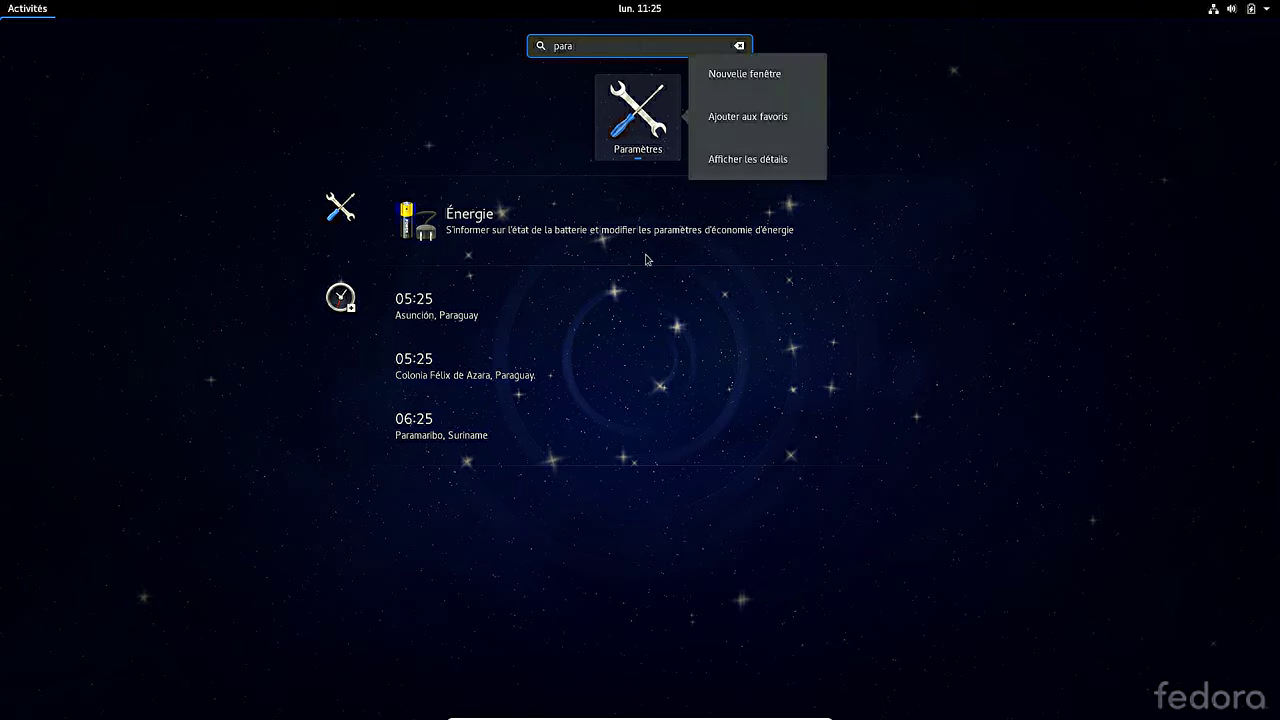
{"action": "left_click", "coordinate": [752, 118]}
- Bring up the Paramètres window through its new favourite in the activities overview
{"action": "left_click", "coordinate": [10, 10]}
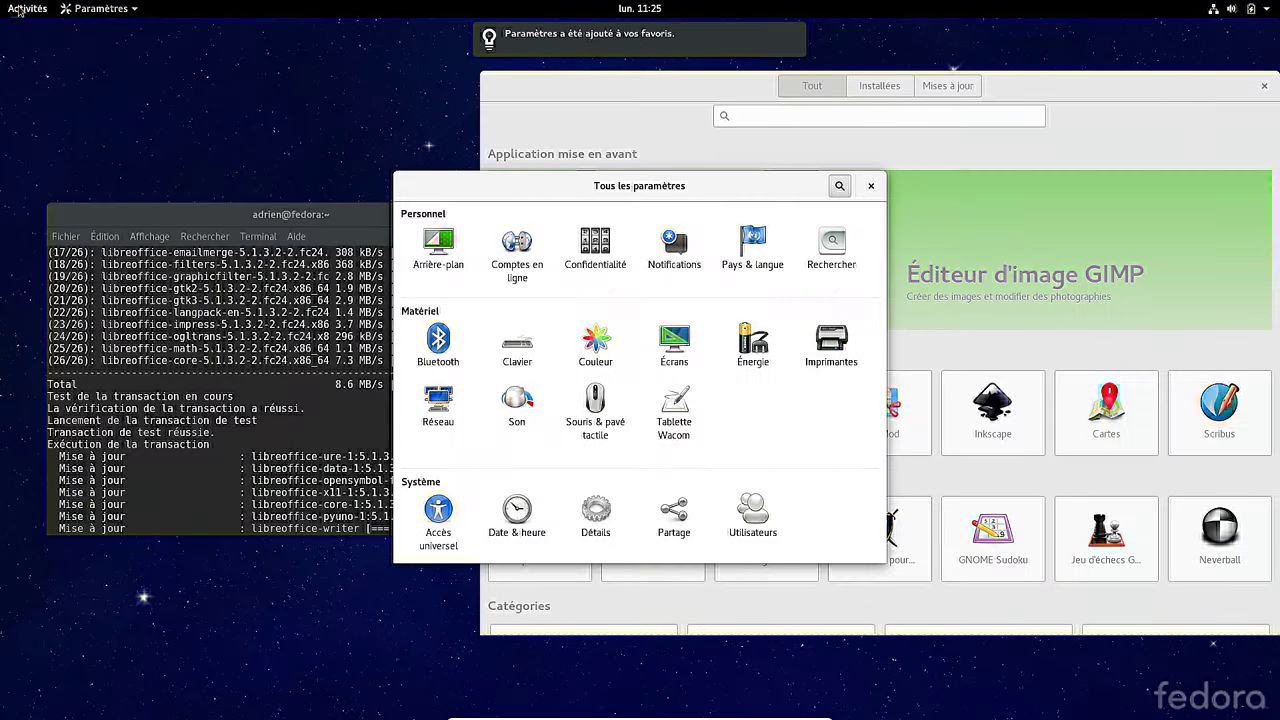
{"action": "left_click", "coordinate": [10, 10]}
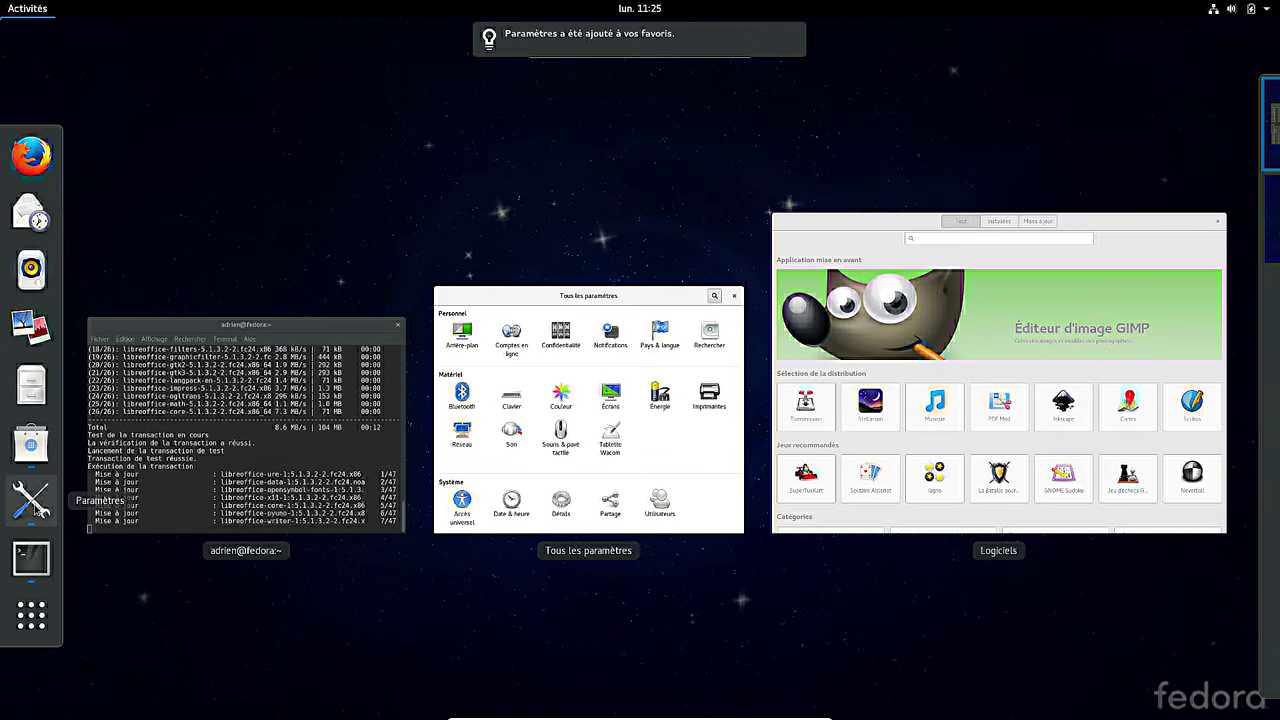
{"action": "left_click", "coordinate": [33, 502]}
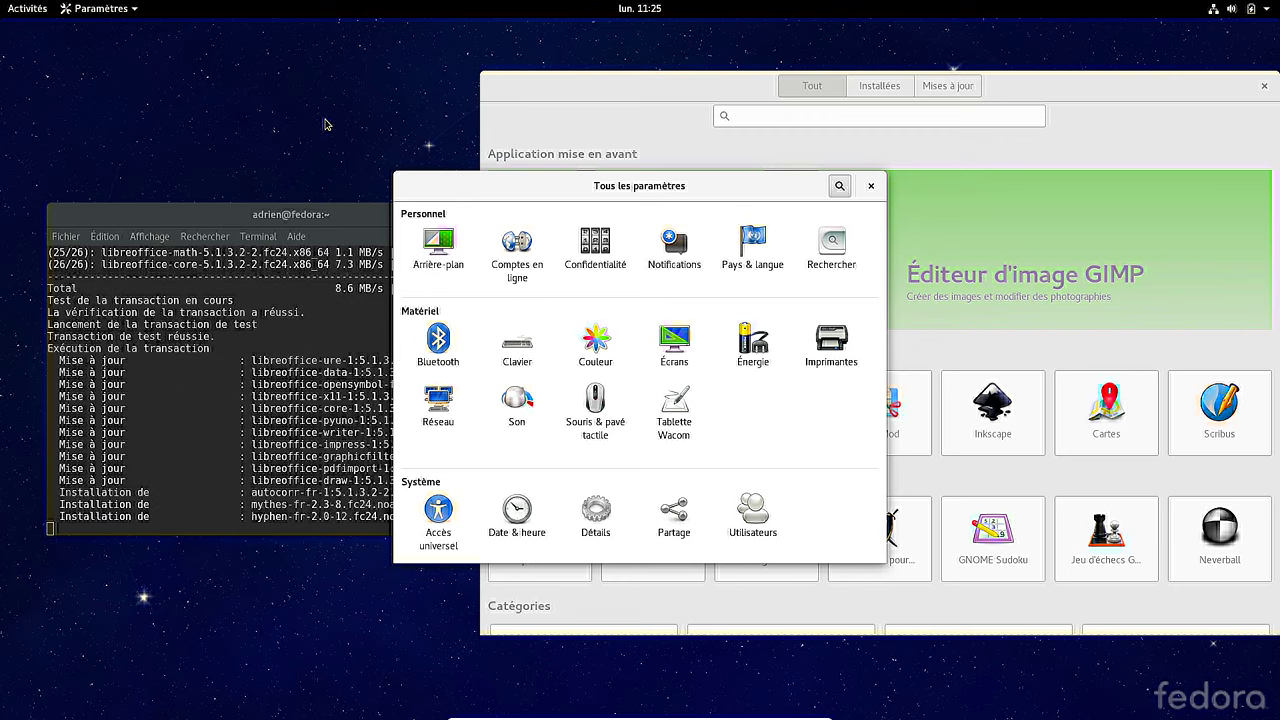
- Toggle the activities overview repeatedly to view the open windows, ending back on the desktop
{"action": "key", "text": "super"}
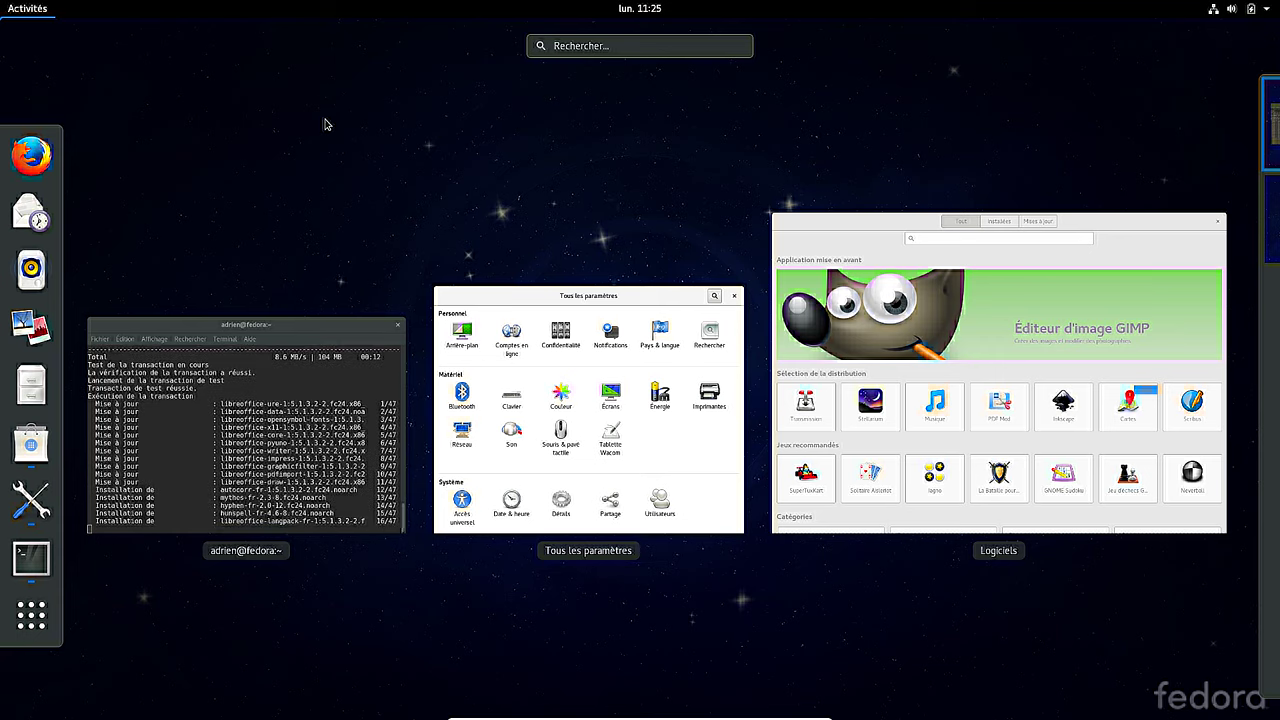
{"action": "key", "text": "super"}
{"action": "key", "text": "super"}
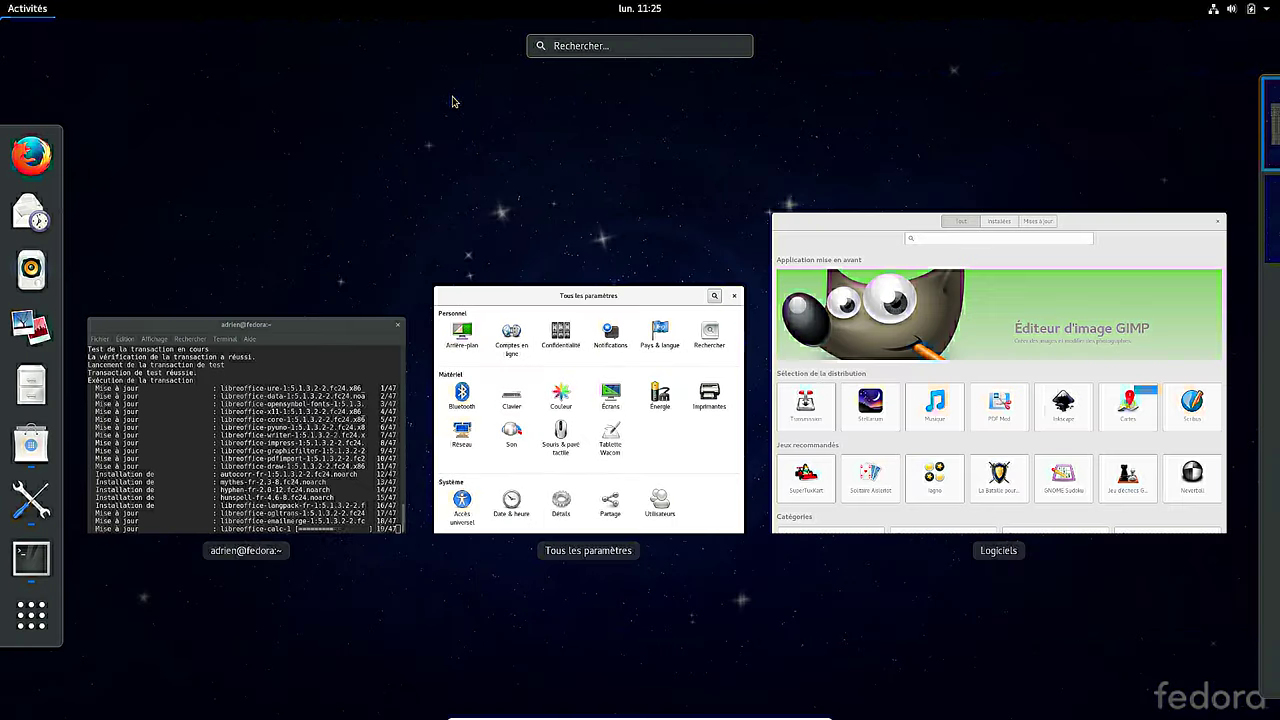
{"action": "key", "text": "super"}
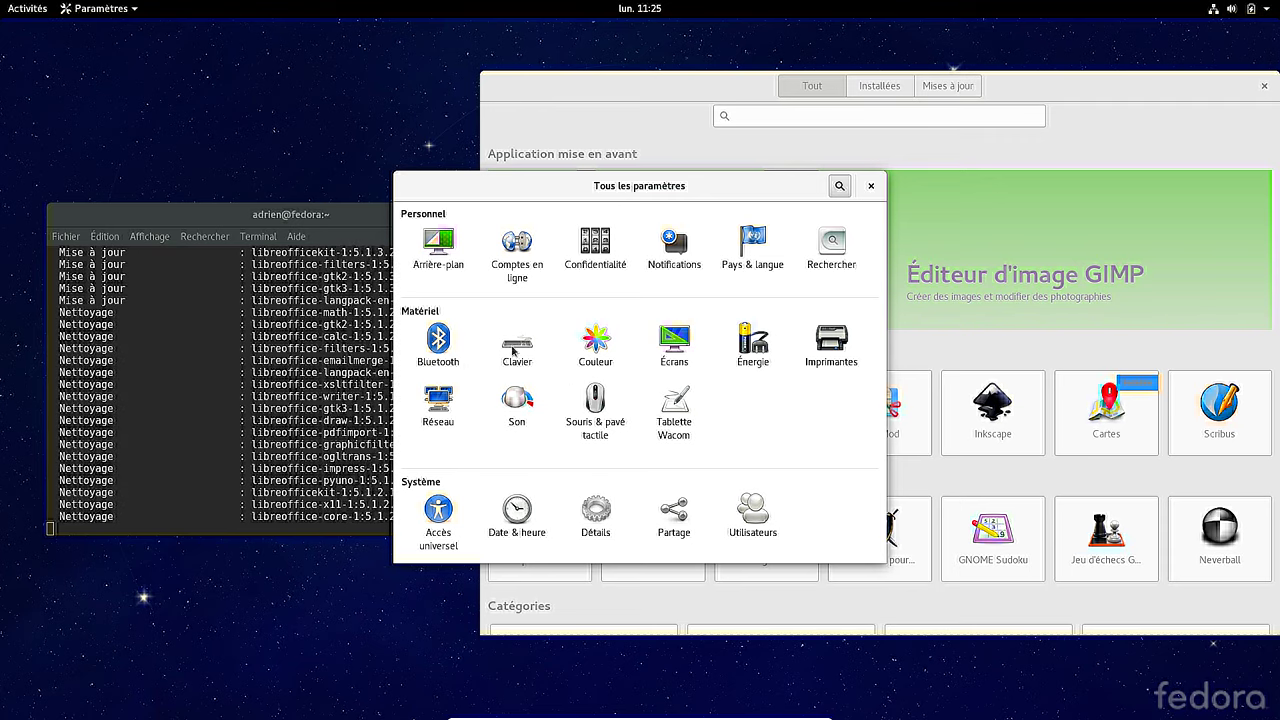
- Examine the Arrière-plan and Couleur settings, return to all settings and close Paramètres
{"action": "left_click", "coordinate": [445, 262]}
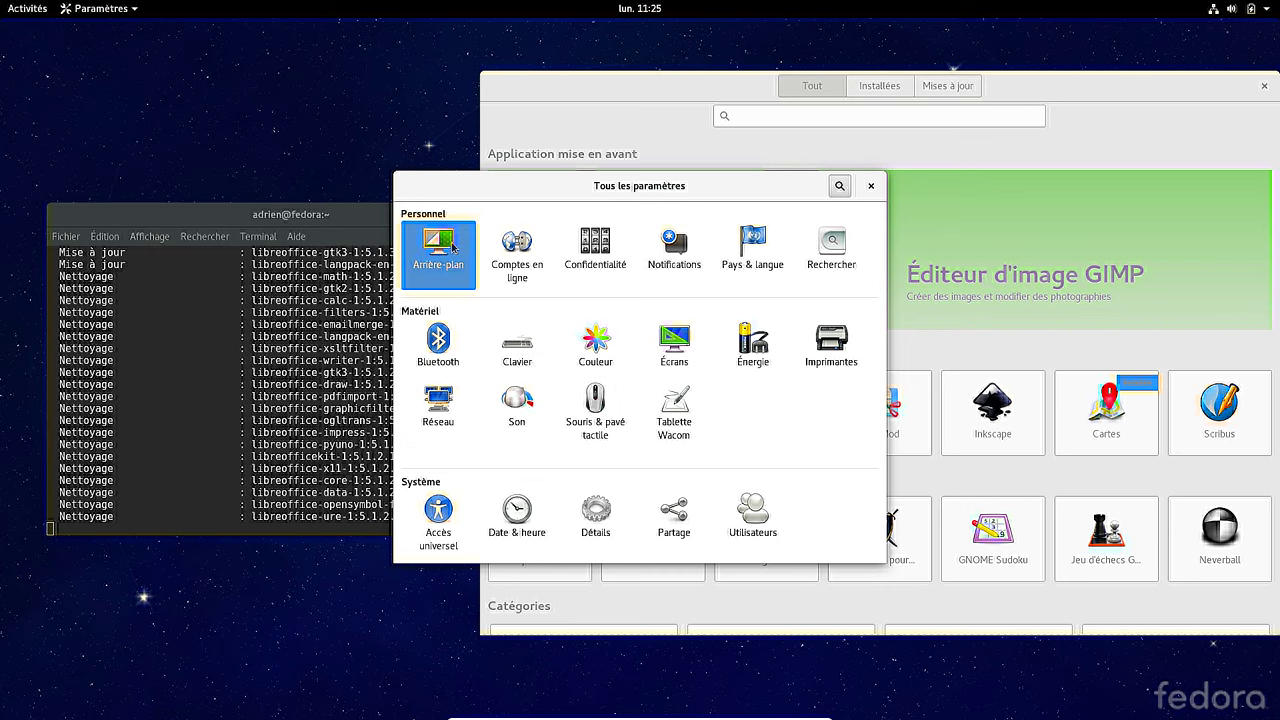
{"action": "left_click", "coordinate": [441, 248]}
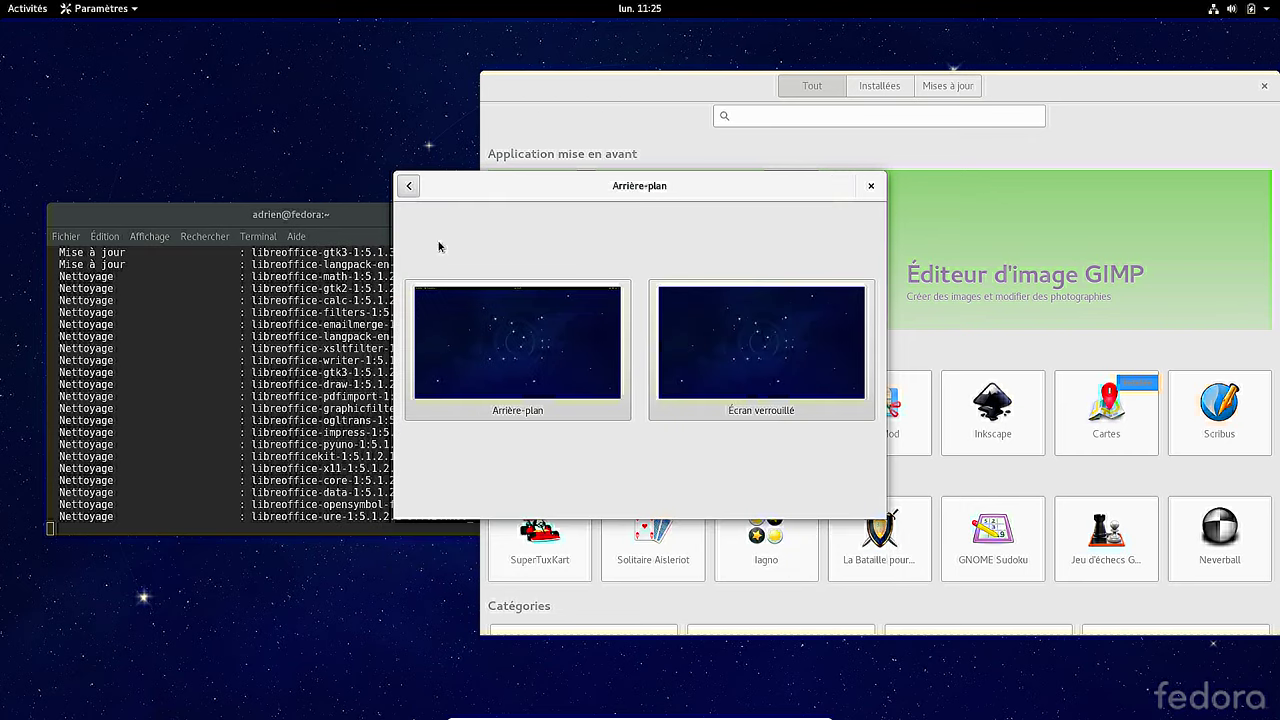
{"action": "left_click", "coordinate": [409, 186]}
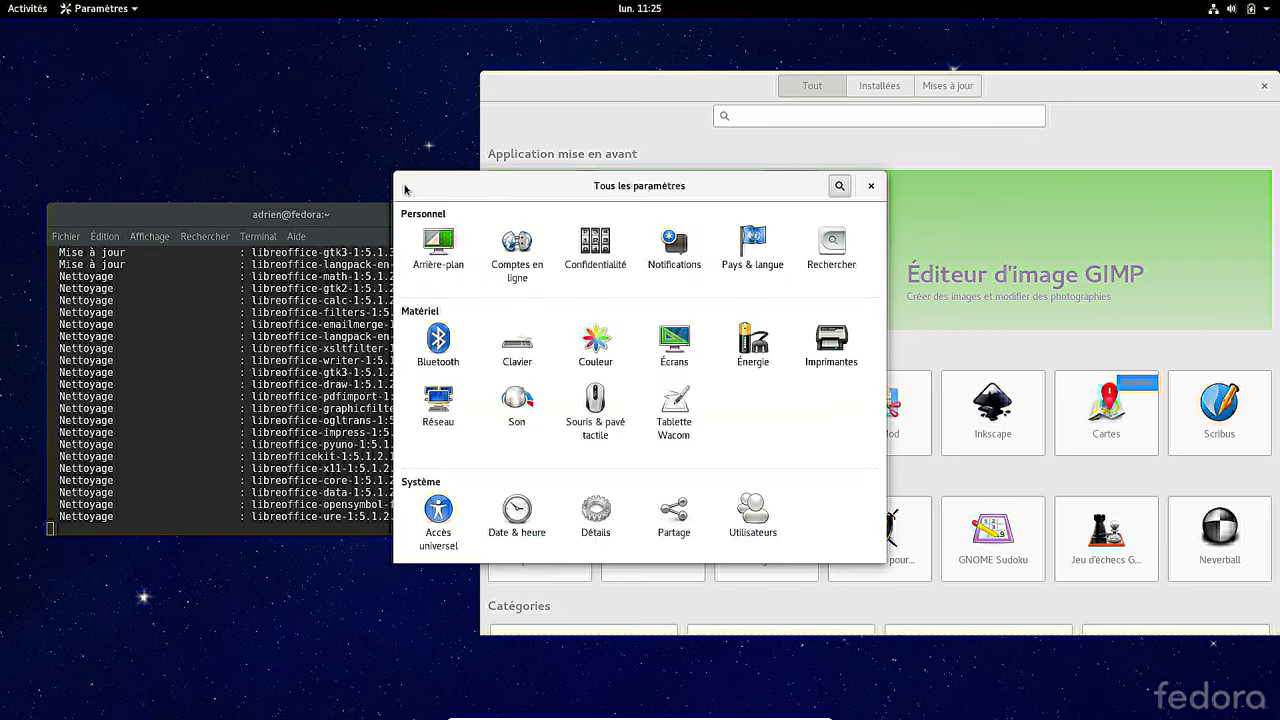
{"action": "left_click", "coordinate": [600, 348]}
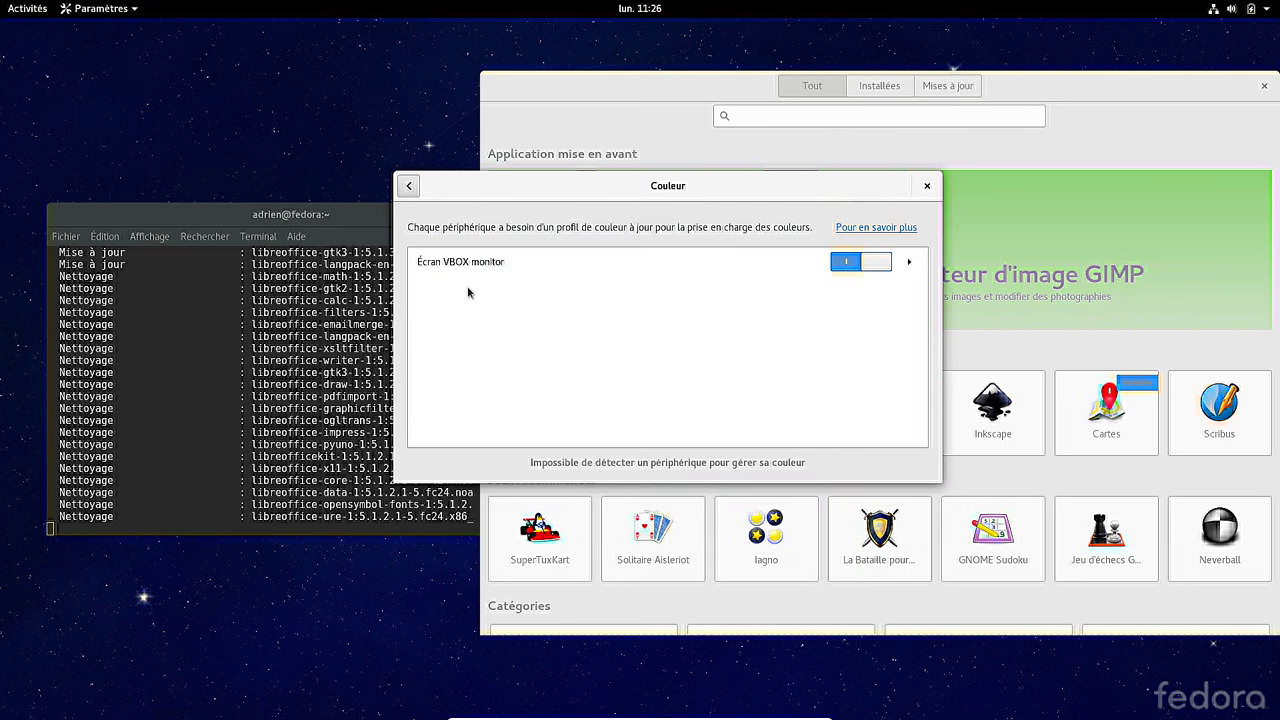
{"action": "left_click", "coordinate": [409, 186]}
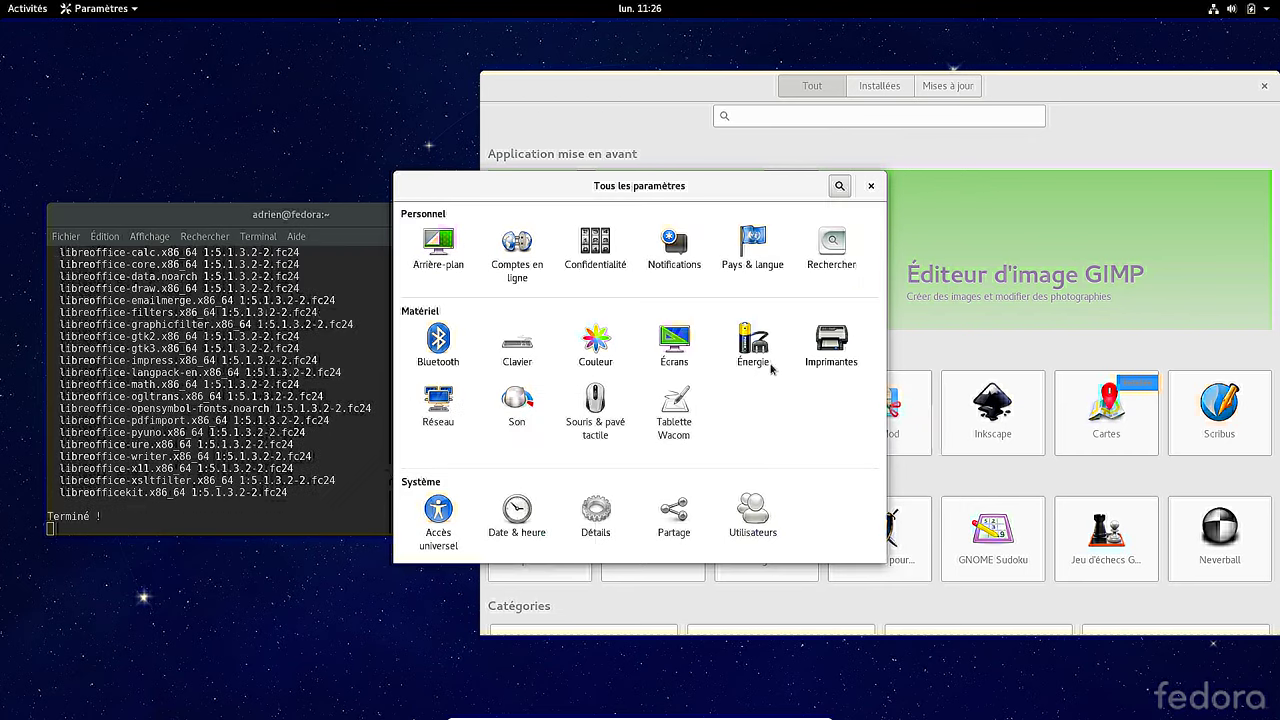
{"action": "left_click", "coordinate": [871, 186]}
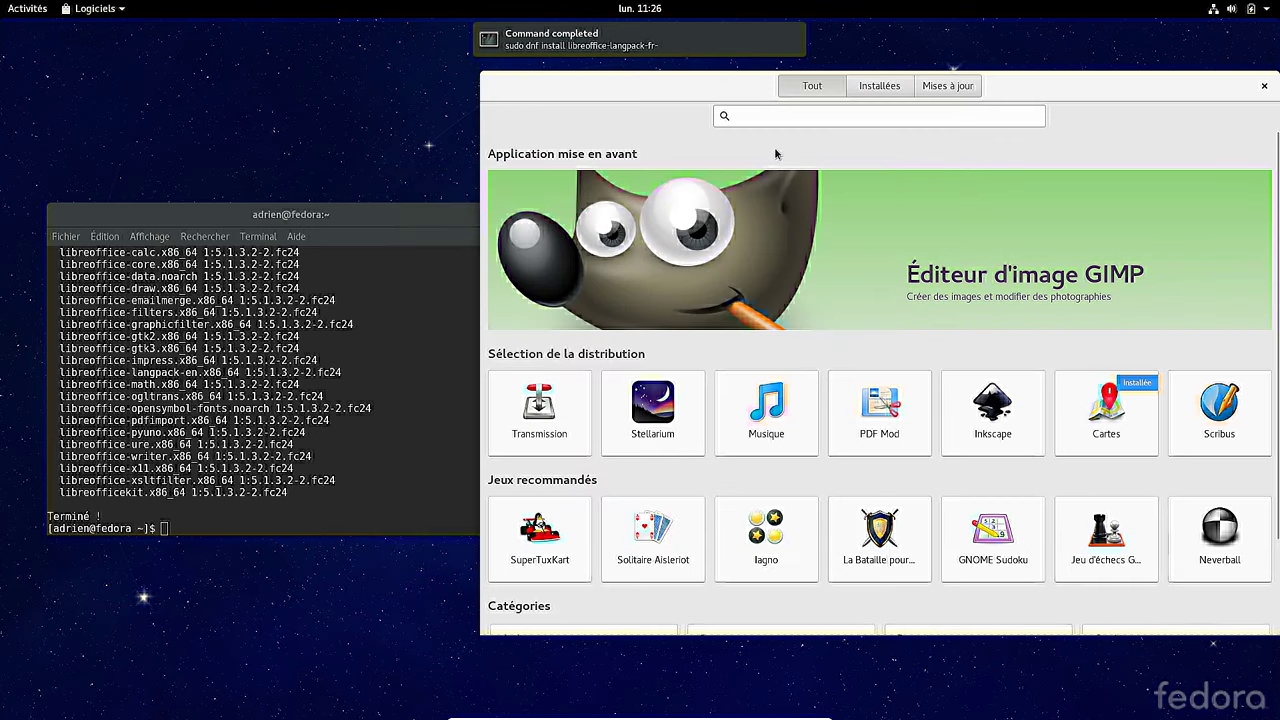
- Move the Logiciels window closer to the centre of the desktop and close the terminal window behind it
{"action": "left_click_drag", "start_coordinate": [622, 88], "coordinate": [502, 100]}
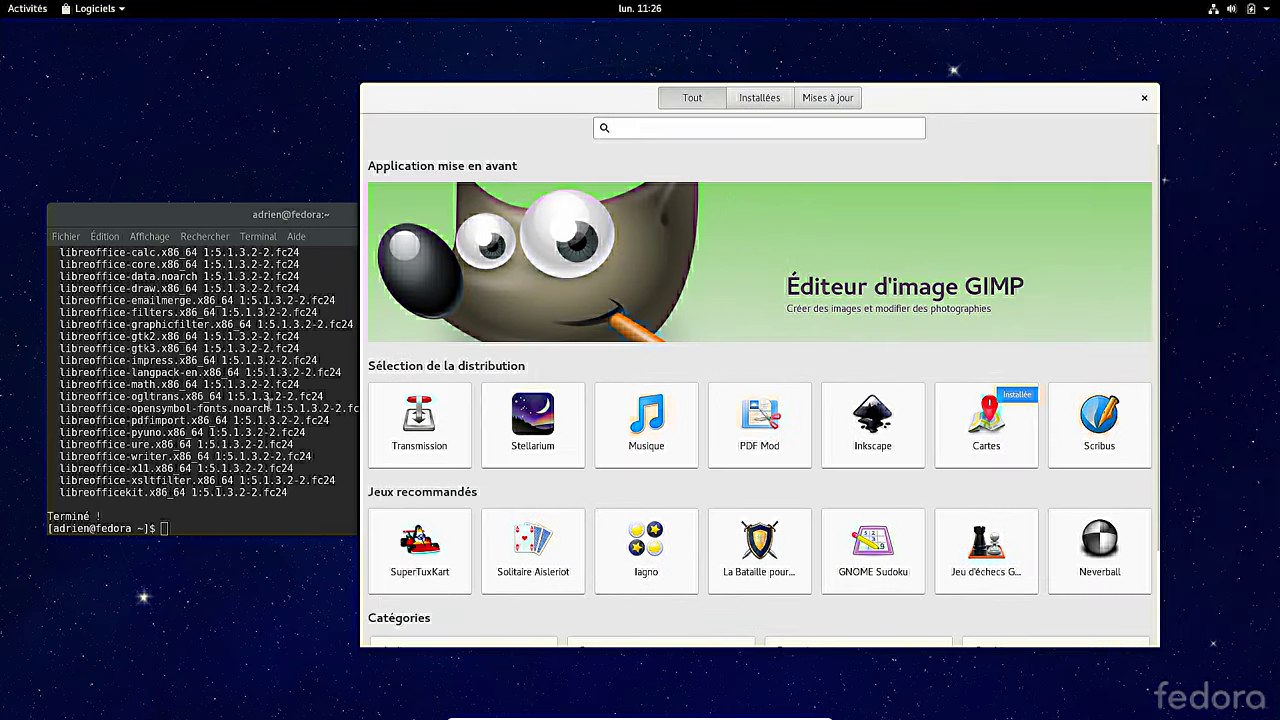
{"action": "left_click", "coordinate": [335, 370]}
{"action": "left_click", "coordinate": [521, 214]}
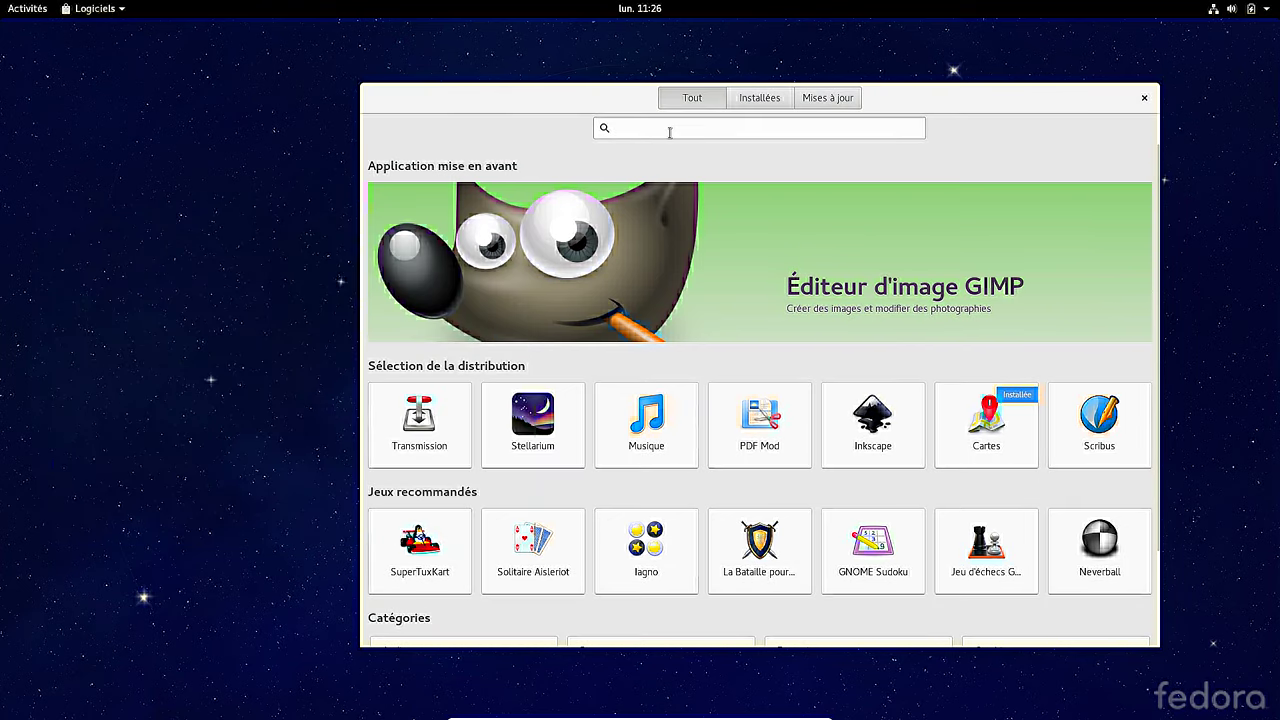
- Search Logiciels for "gnome twea" and install Outil de personnalisation
{"action": "left_click", "coordinate": [671, 131]}
{"action": "type", "text": "g"}
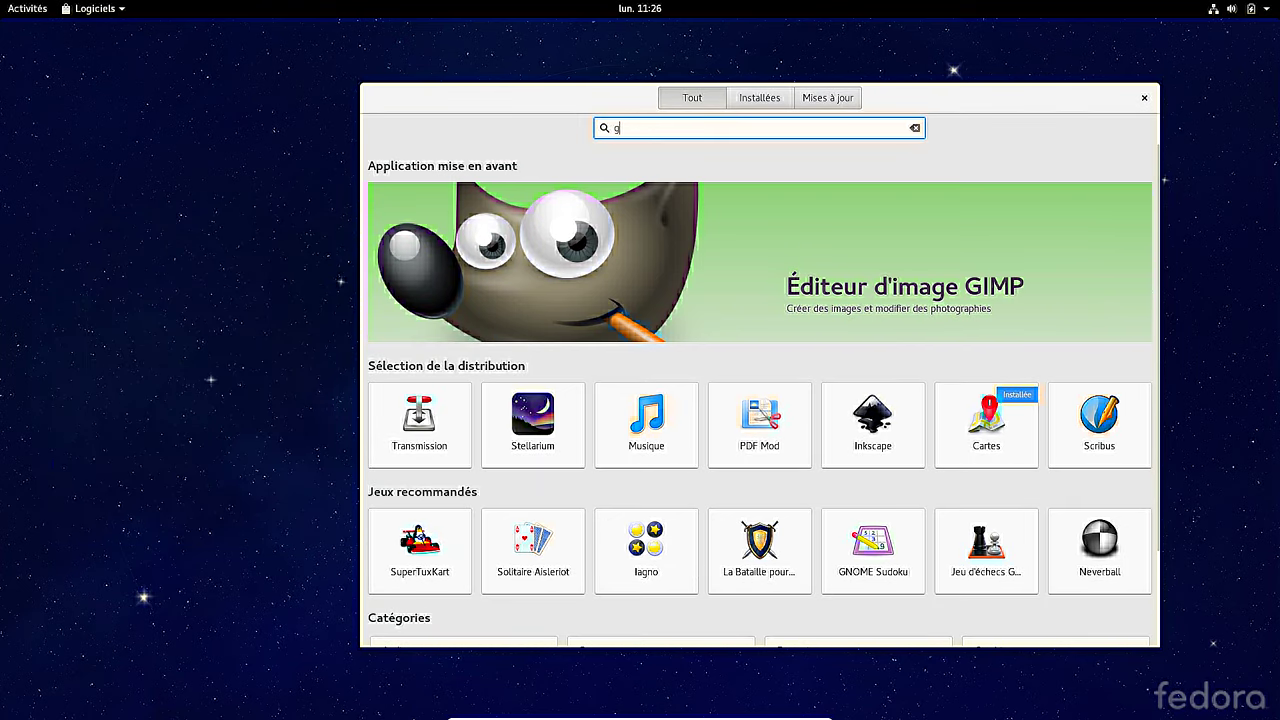
{"action": "type", "text": "nome"}
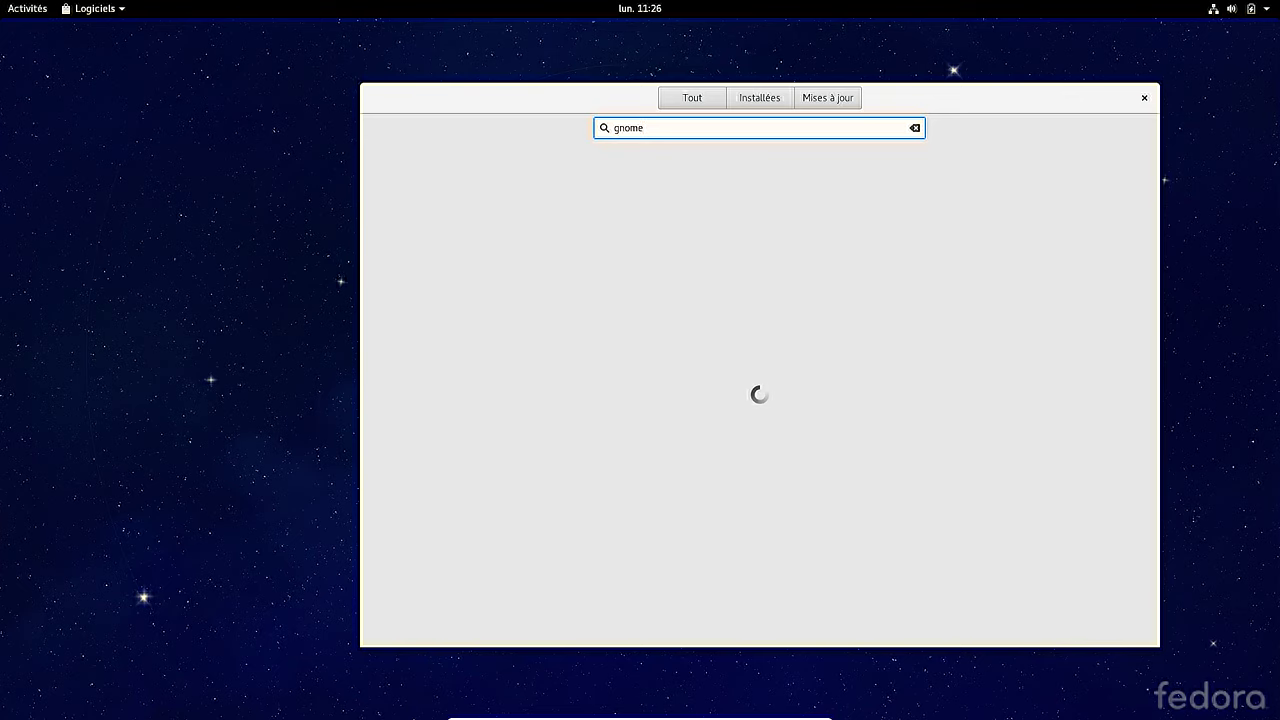
{"action": "type", "text": "twea"}
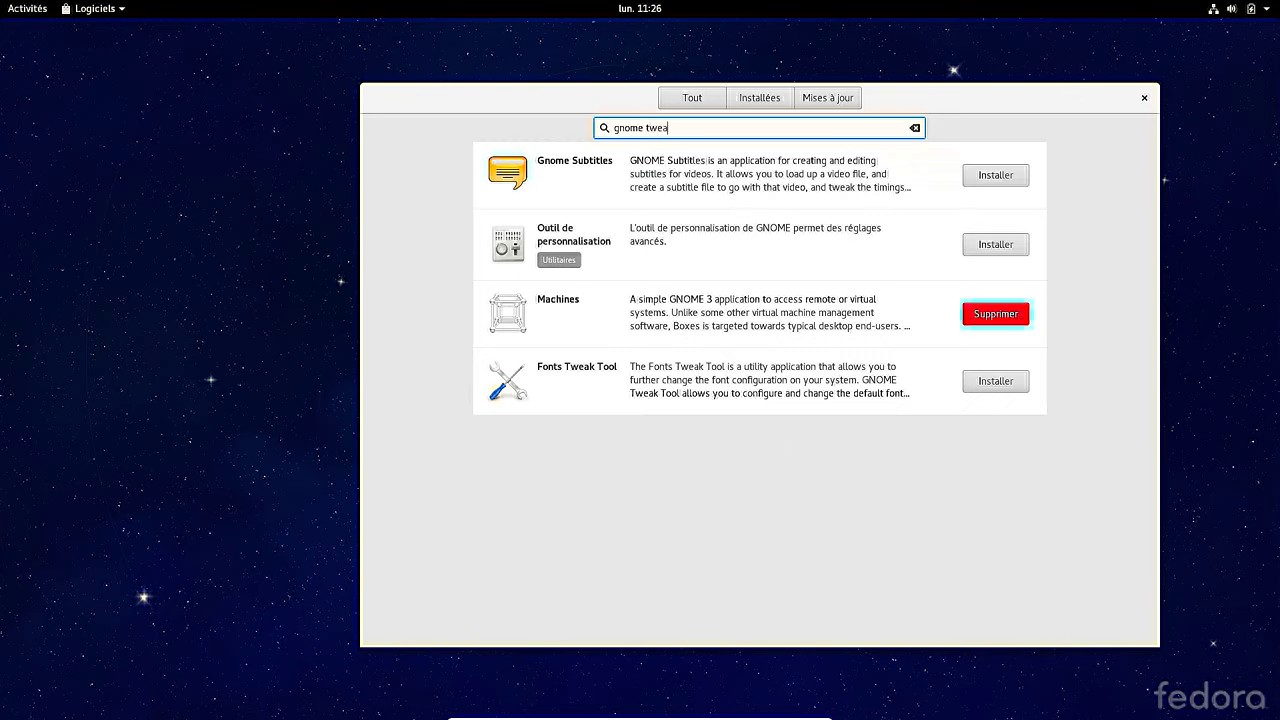
{"action": "left_click", "coordinate": [993, 246]}
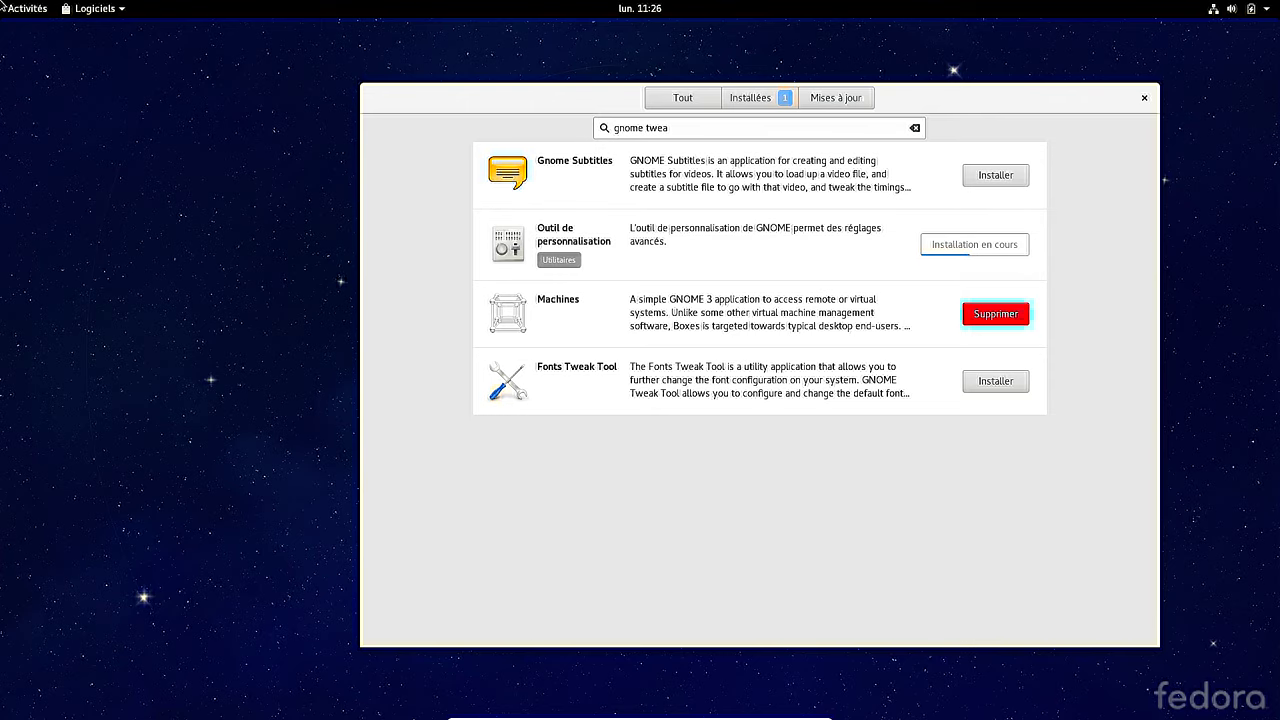
- Search for "writer" in the activities overview and launch LibreOffice Writer
{"action": "mouse_move", "coordinate": [3, 6]}
{"action": "type", "text": "w"}
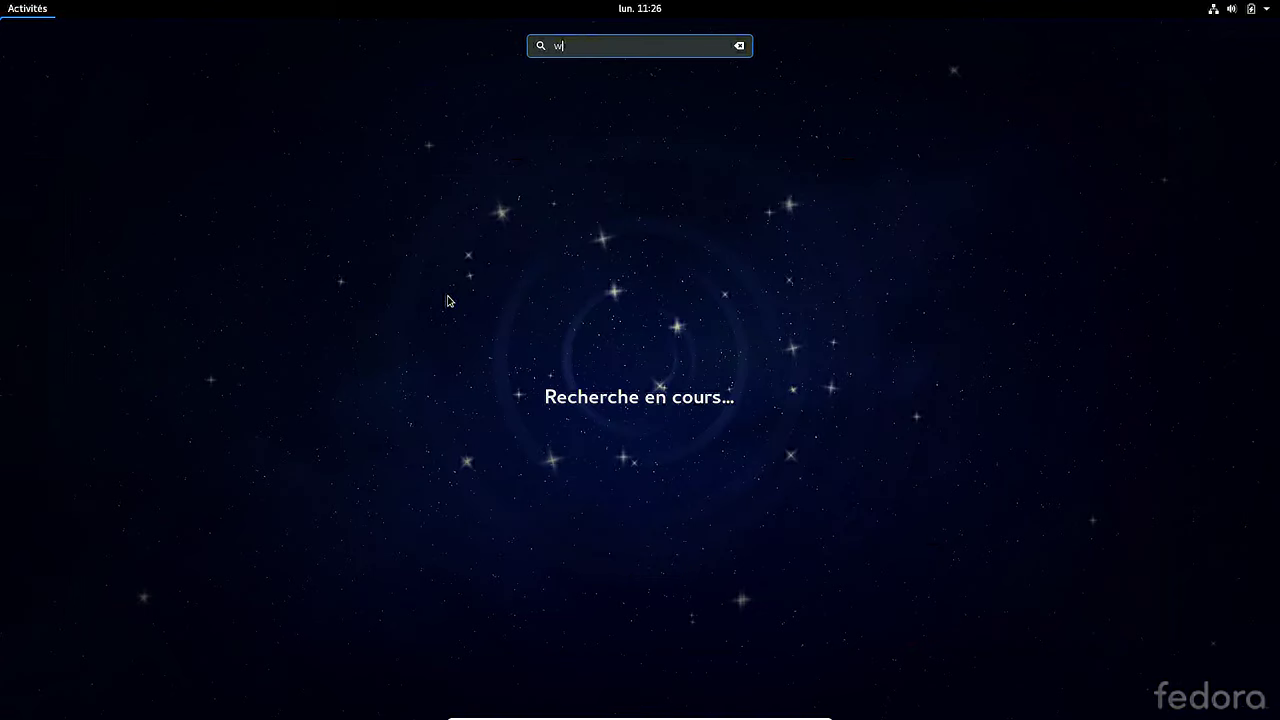
{"action": "type", "text": "riter"}
{"action": "key", "text": "Return"}
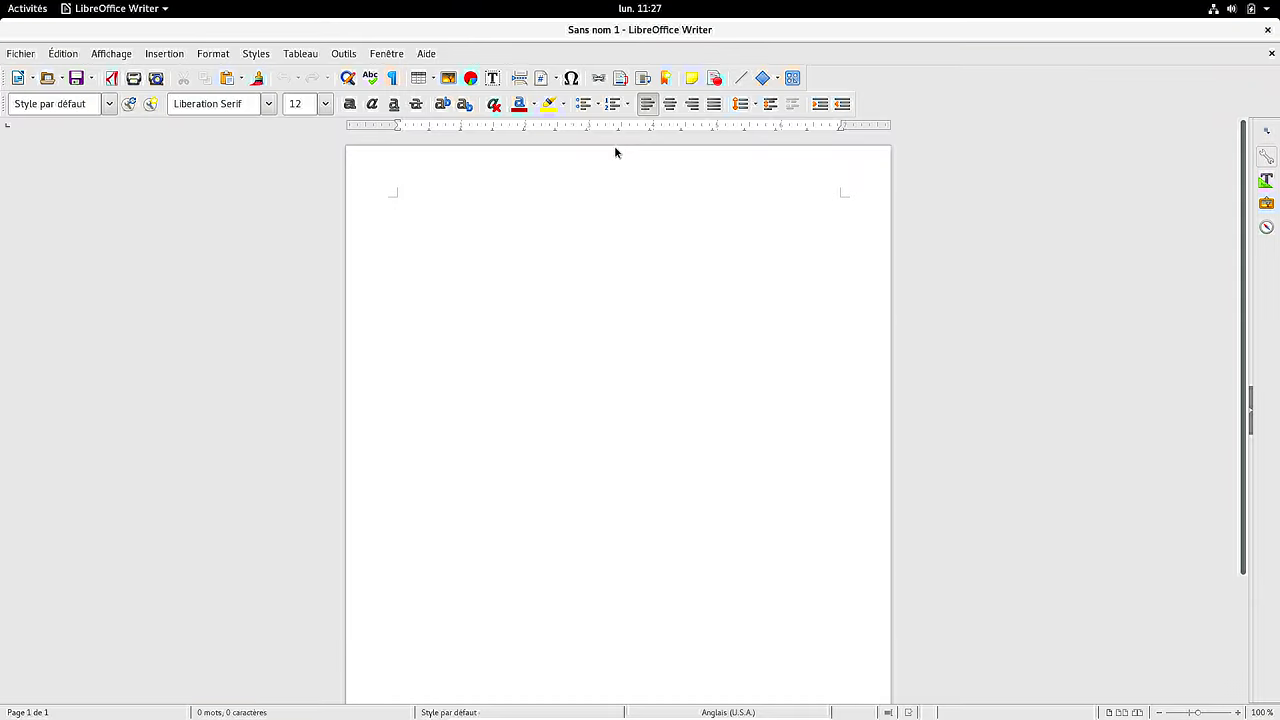
- Read the À propos de LibreOffice information, dismiss it and close Writer
{"action": "left_click", "coordinate": [436, 54]}
{"action": "left_click", "coordinate": [469, 152]}
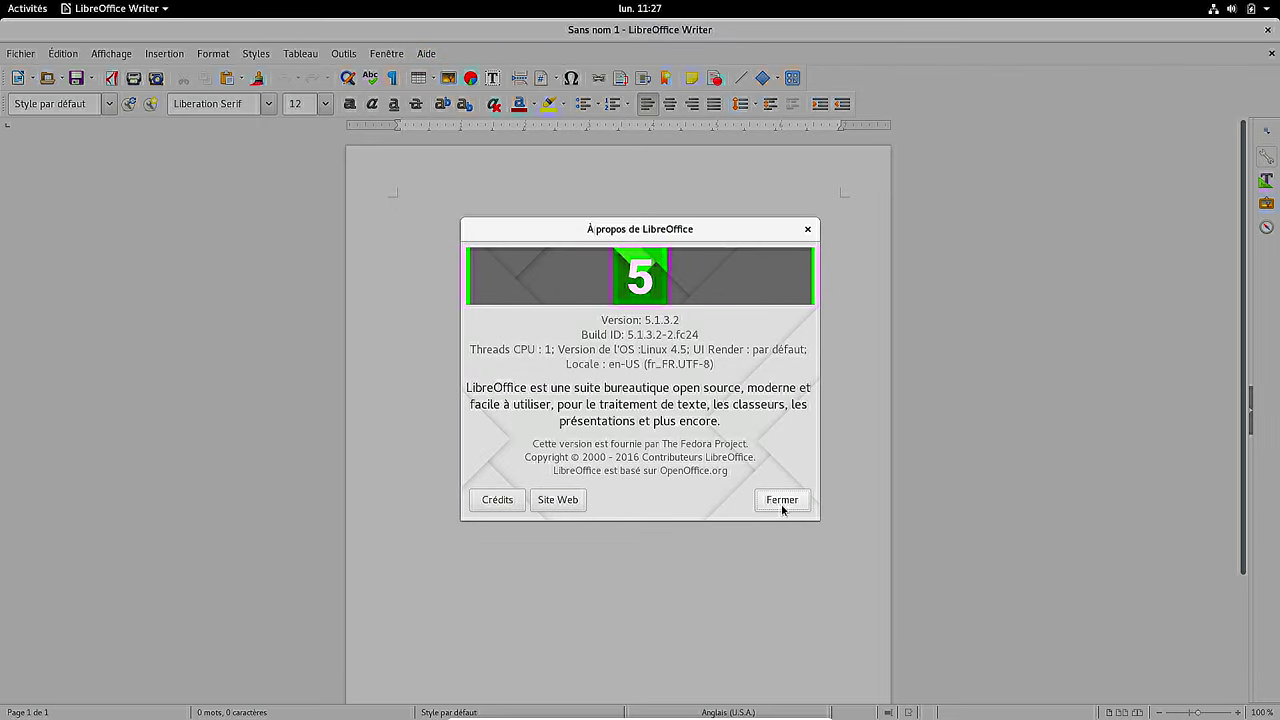
{"action": "left_click", "coordinate": [782, 505]}
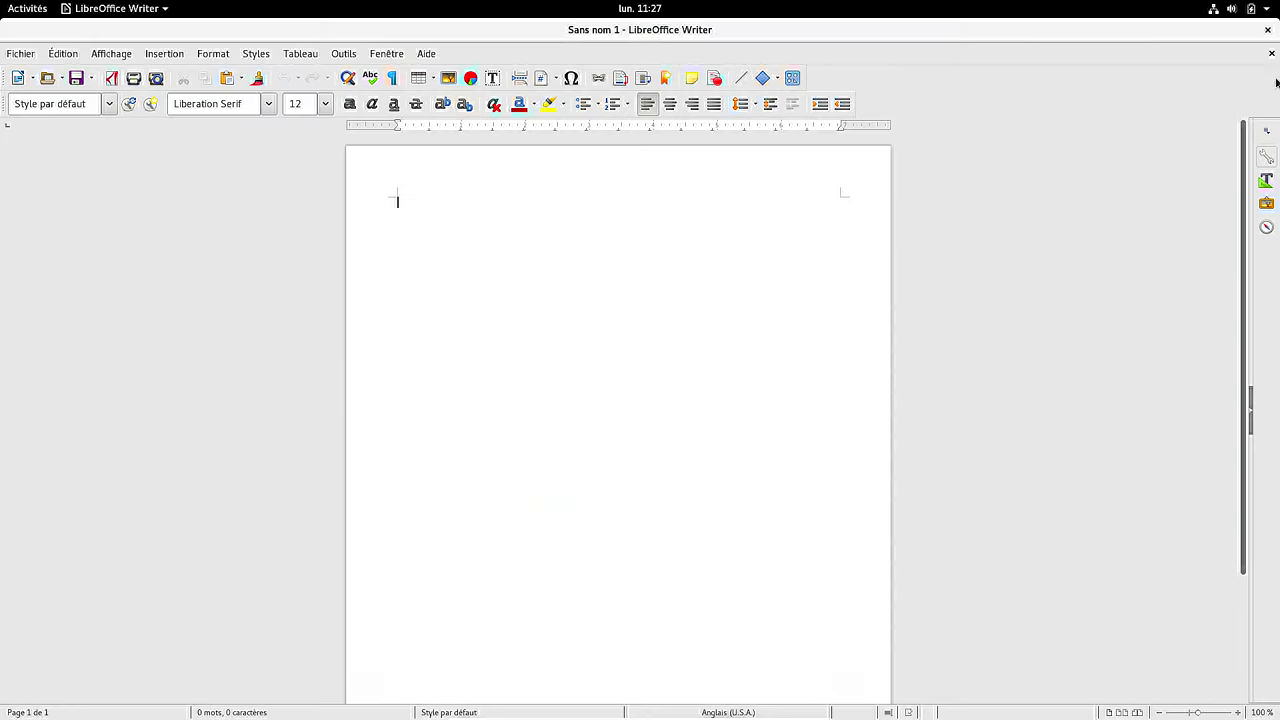
{"action": "left_click", "coordinate": [1268, 32]}
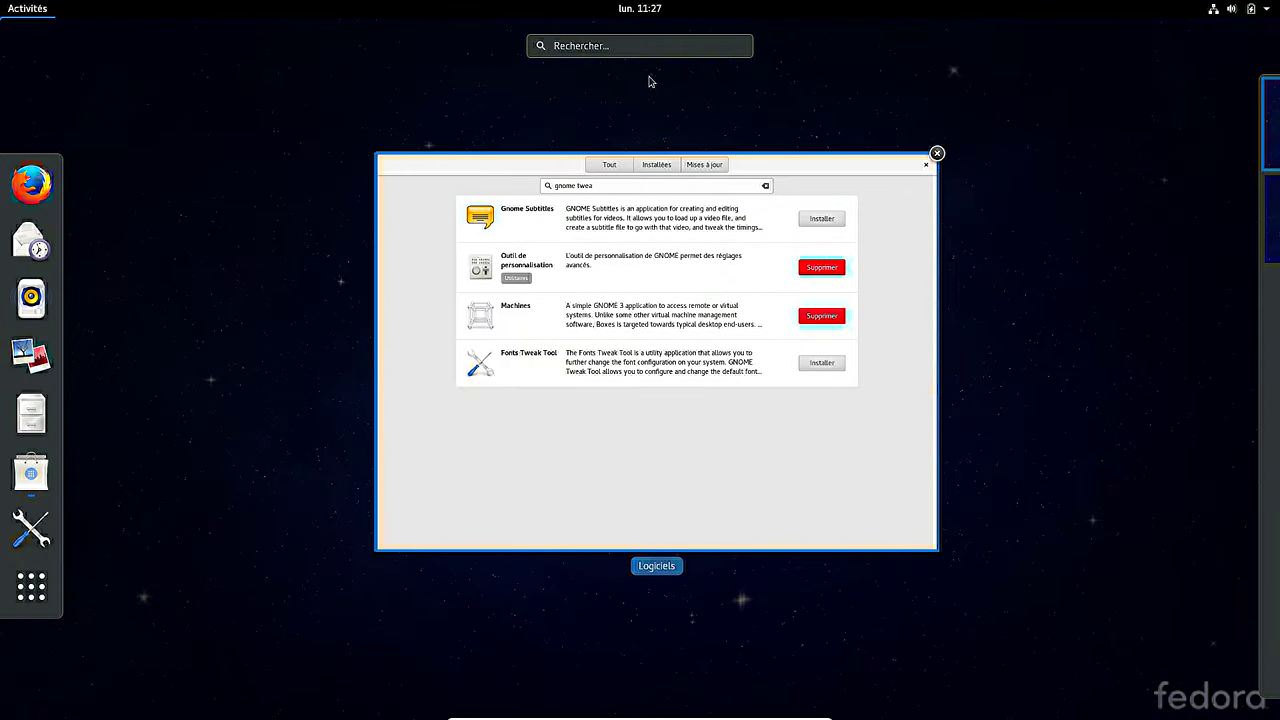
- Search for "twea" in the activities overview and launch Outil de personnalisation
{"action": "left_click", "coordinate": [618, 42]}
{"action": "type", "text": "twea"}
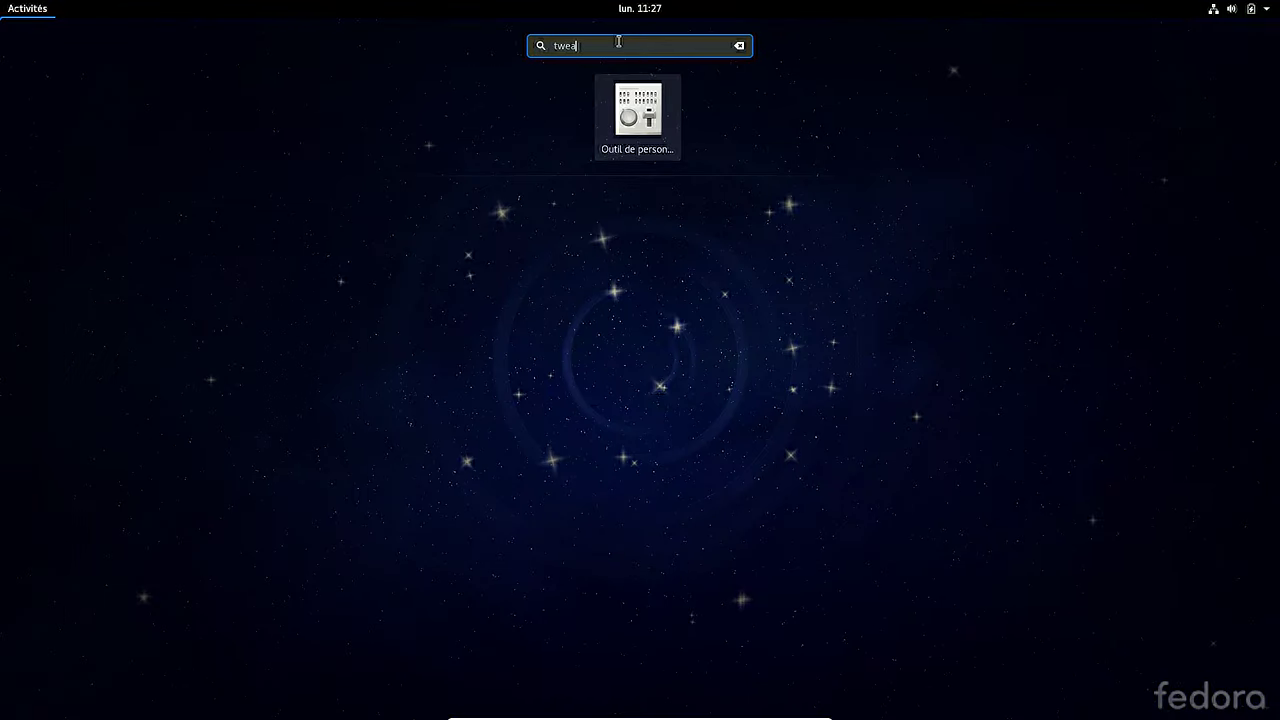
{"action": "left_click", "coordinate": [639, 134]}
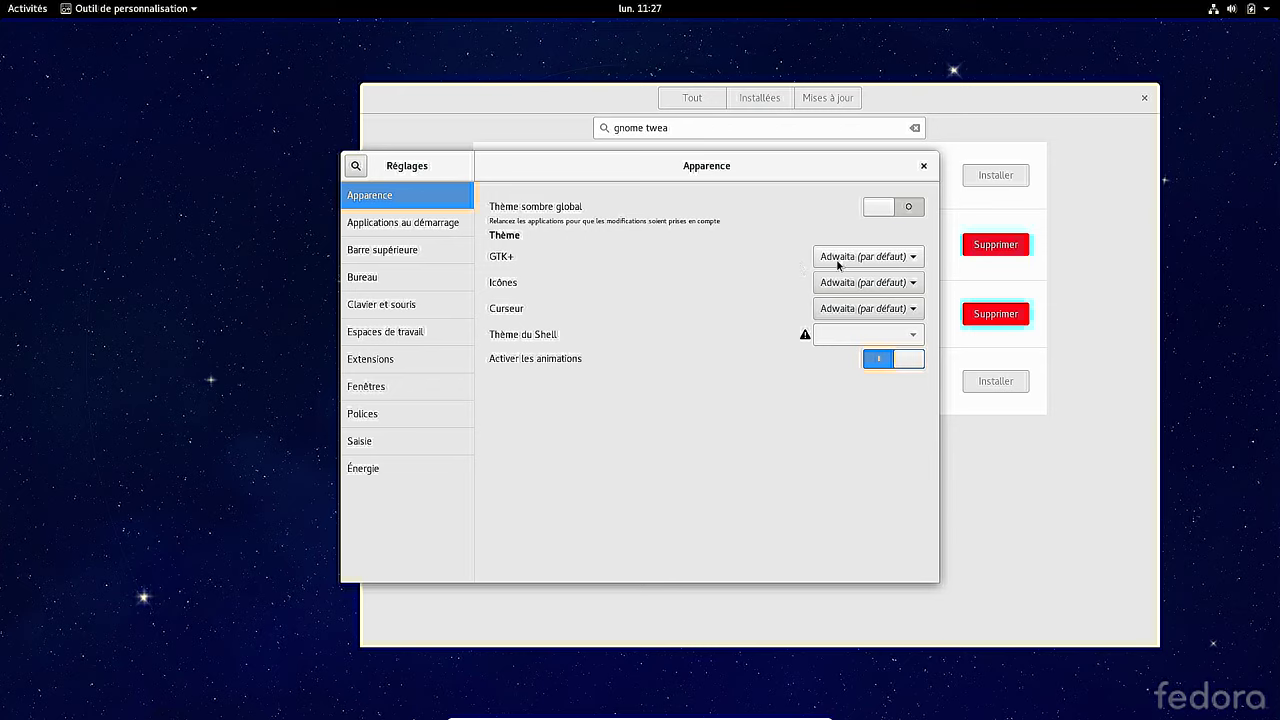
- Examine the available GTK+, icon and cursor themes under Apparence and the Applications au démarrage settings
{"action": "left_click", "coordinate": [912, 260]}
{"action": "left_click", "coordinate": [911, 257]}
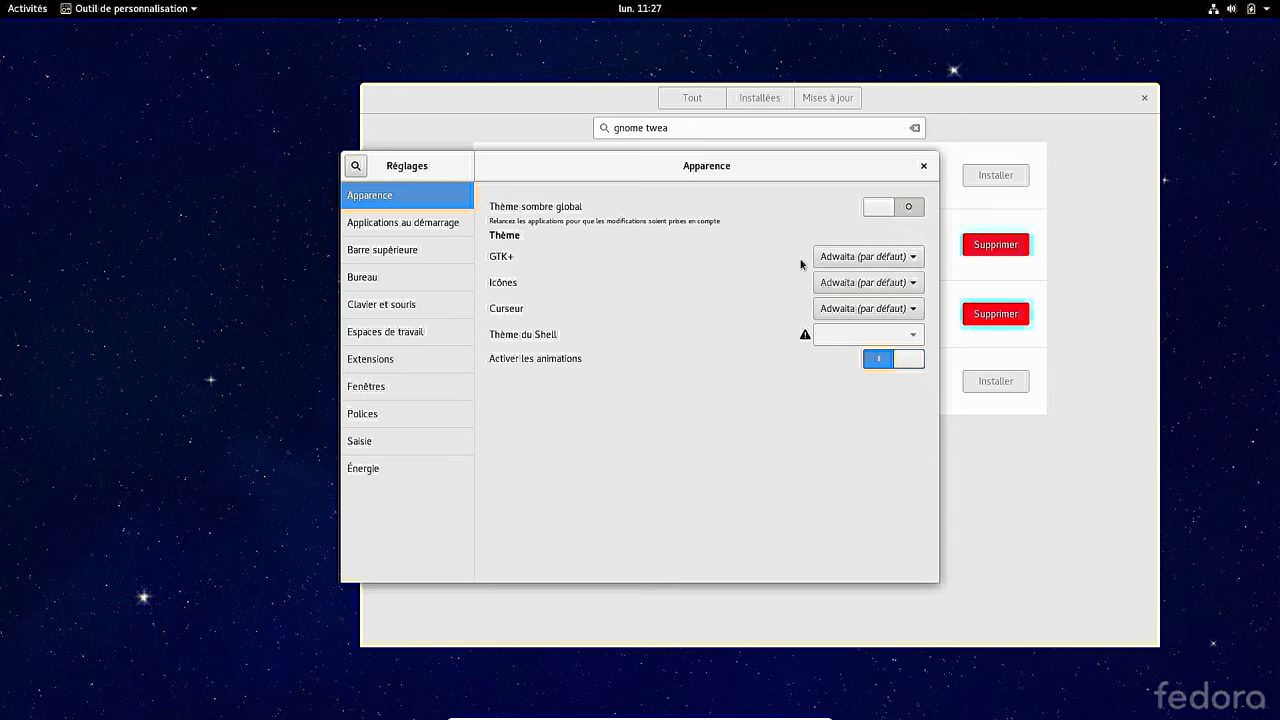
{"action": "left_click", "coordinate": [871, 288]}
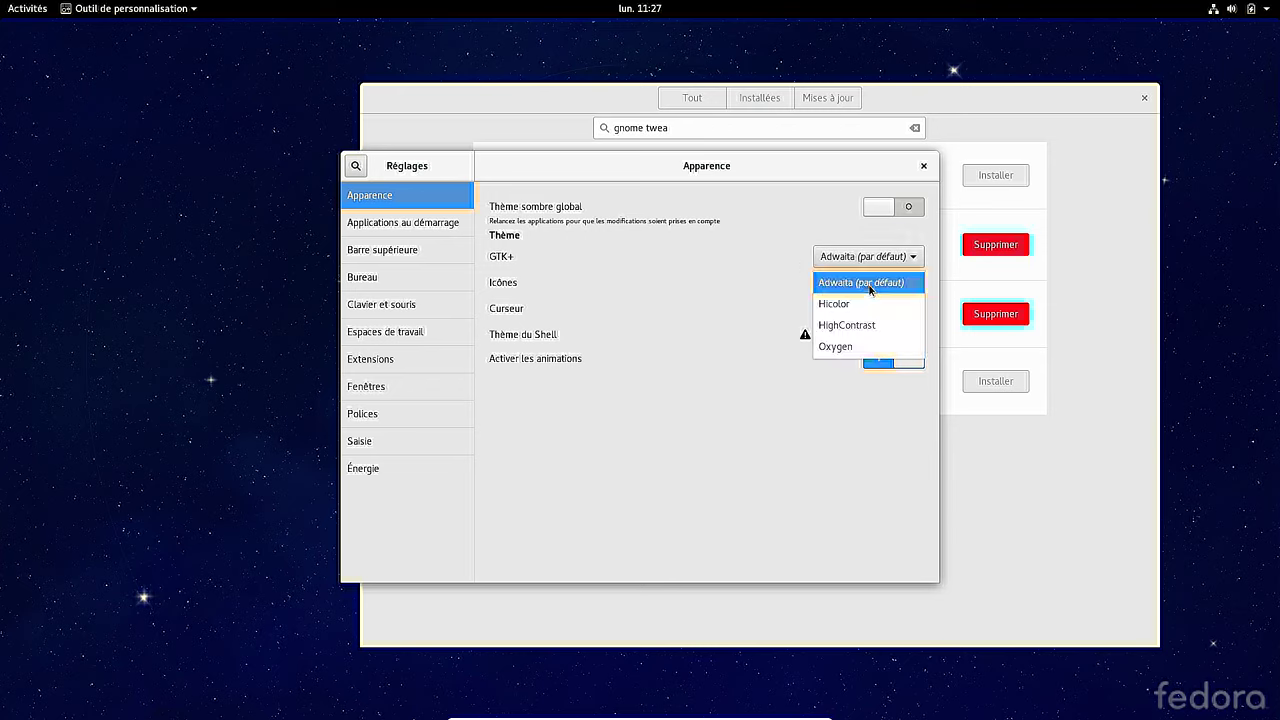
{"action": "left_click", "coordinate": [870, 286]}
{"action": "left_click", "coordinate": [851, 315]}
{"action": "left_click", "coordinate": [851, 310]}
{"action": "left_click", "coordinate": [388, 222]}
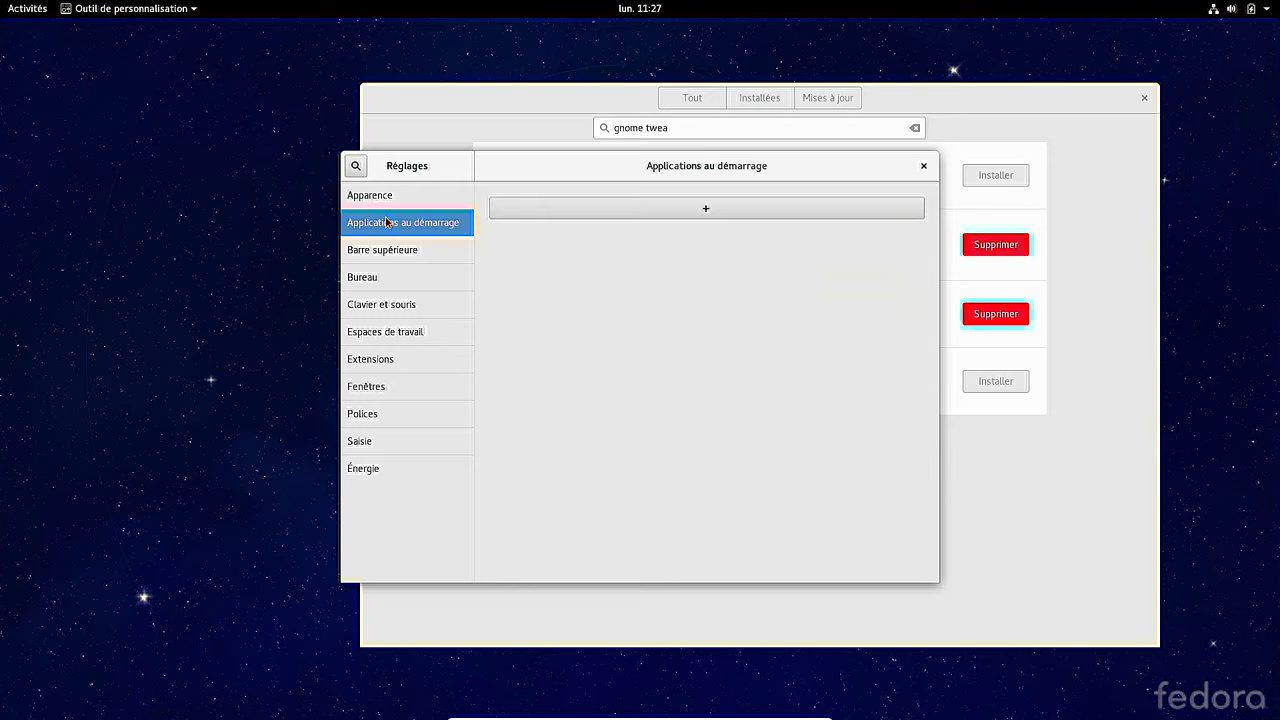
- Enable the date and seconds for the Barre supérieure clock and check the calendar from the clock
{"action": "left_click", "coordinate": [393, 257]}
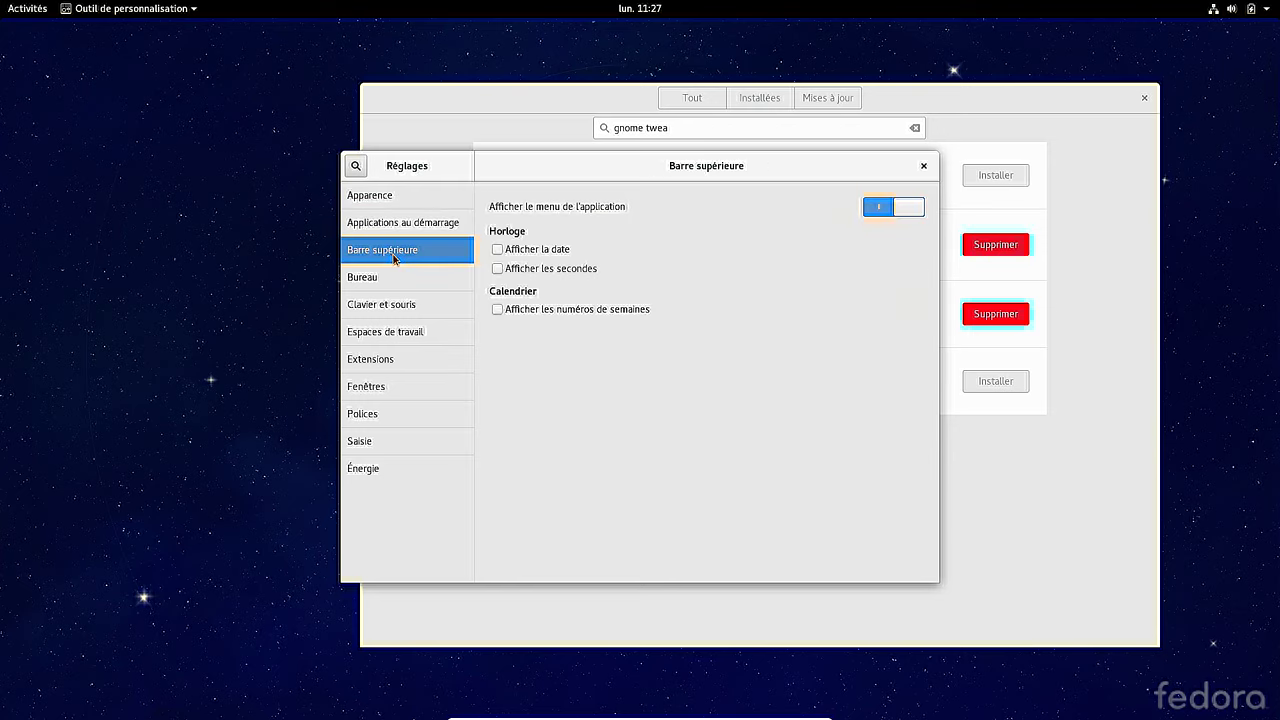
{"action": "left_click", "coordinate": [563, 251]}
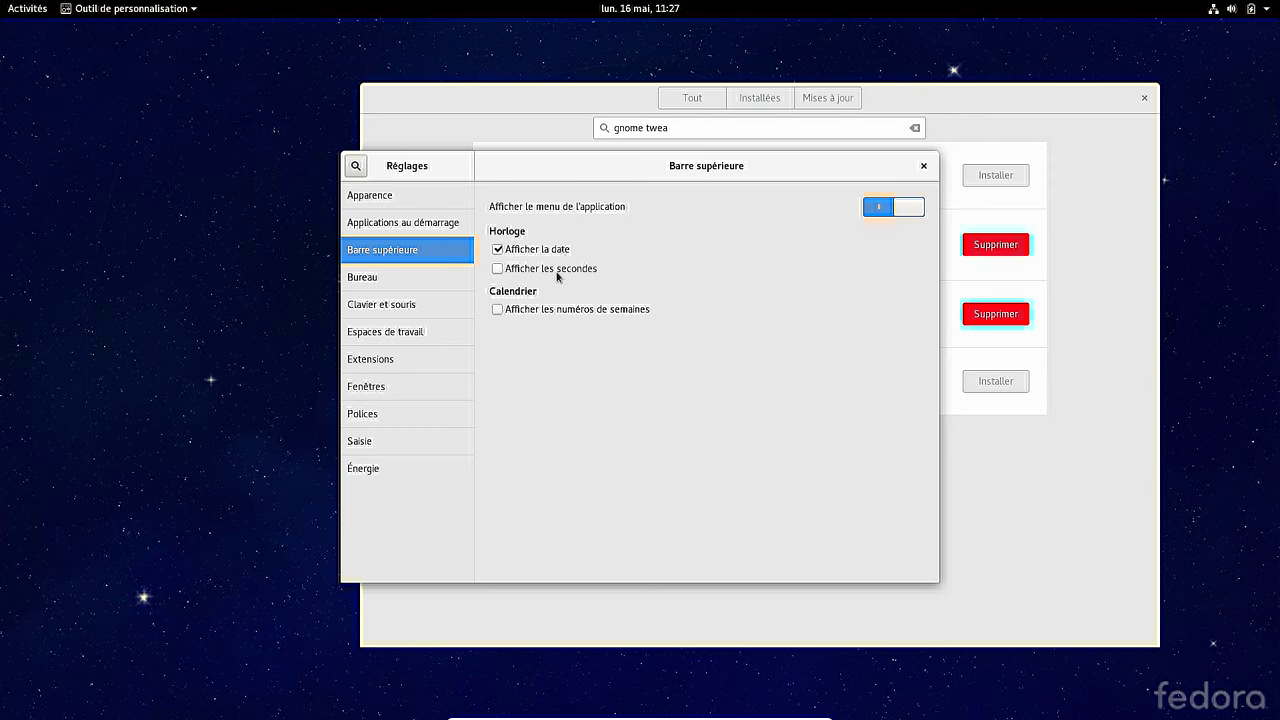
{"action": "left_click", "coordinate": [560, 270]}
{"action": "left_click", "coordinate": [642, 12]}
{"action": "left_click", "coordinate": [642, 12]}
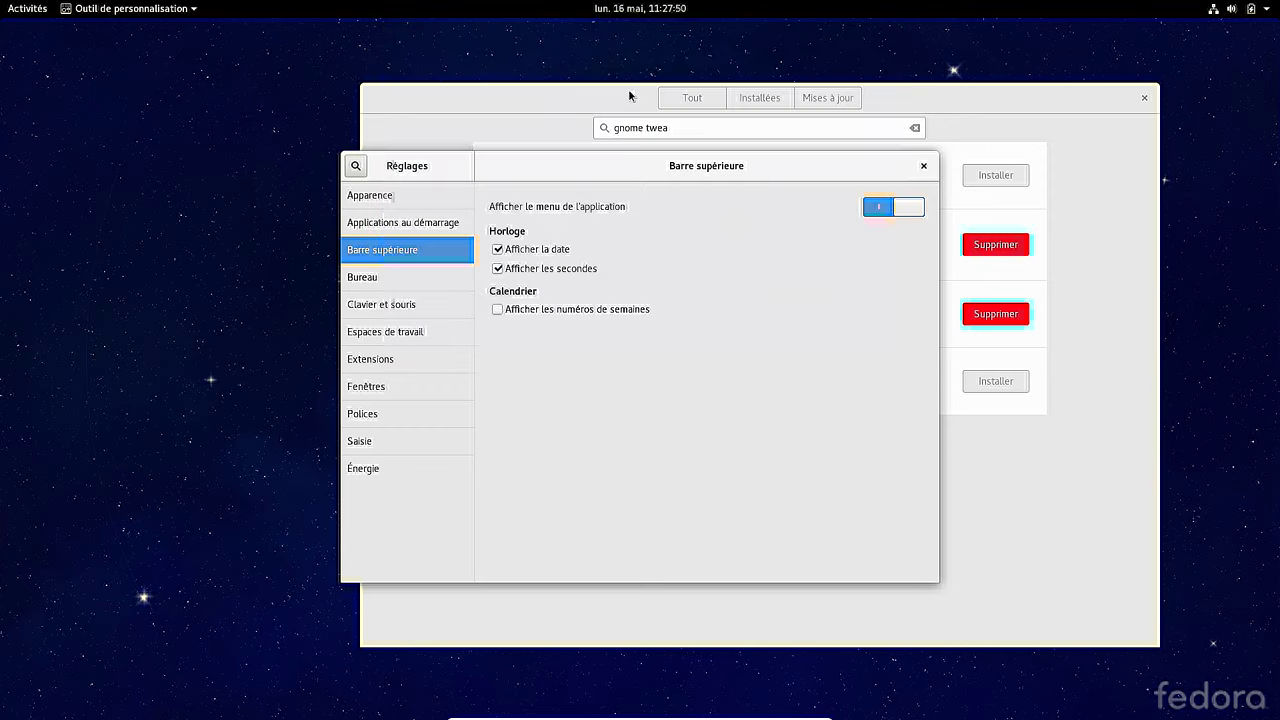
{"action": "left_click", "coordinate": [540, 270]}
{"action": "left_click", "coordinate": [540, 270]}
- Enable week numbers in the calendar and check the calendar display
{"action": "left_click", "coordinate": [538, 314]}
{"action": "left_click", "coordinate": [624, 12]}
{"action": "left_click", "coordinate": [634, 453]}
- Examine the Bureau, Clavier et souris and Espaces de travail settings
{"action": "left_click", "coordinate": [406, 281]}
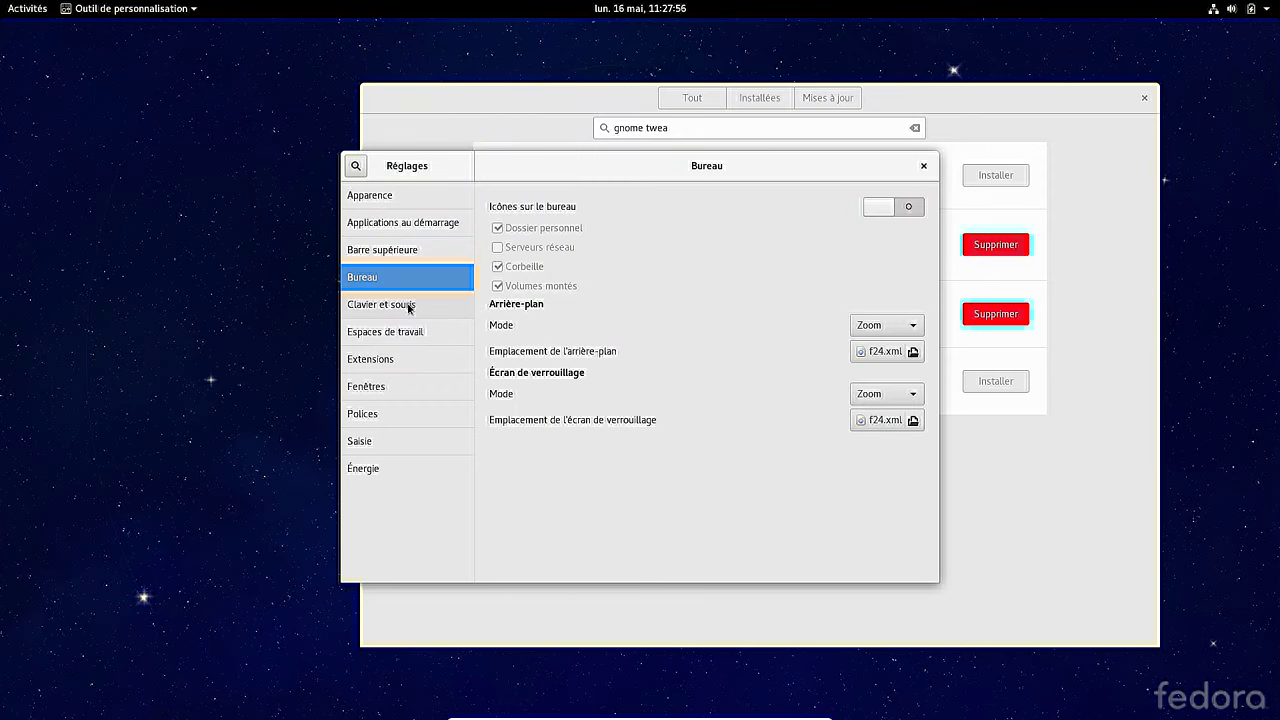
{"action": "left_click", "coordinate": [409, 306]}
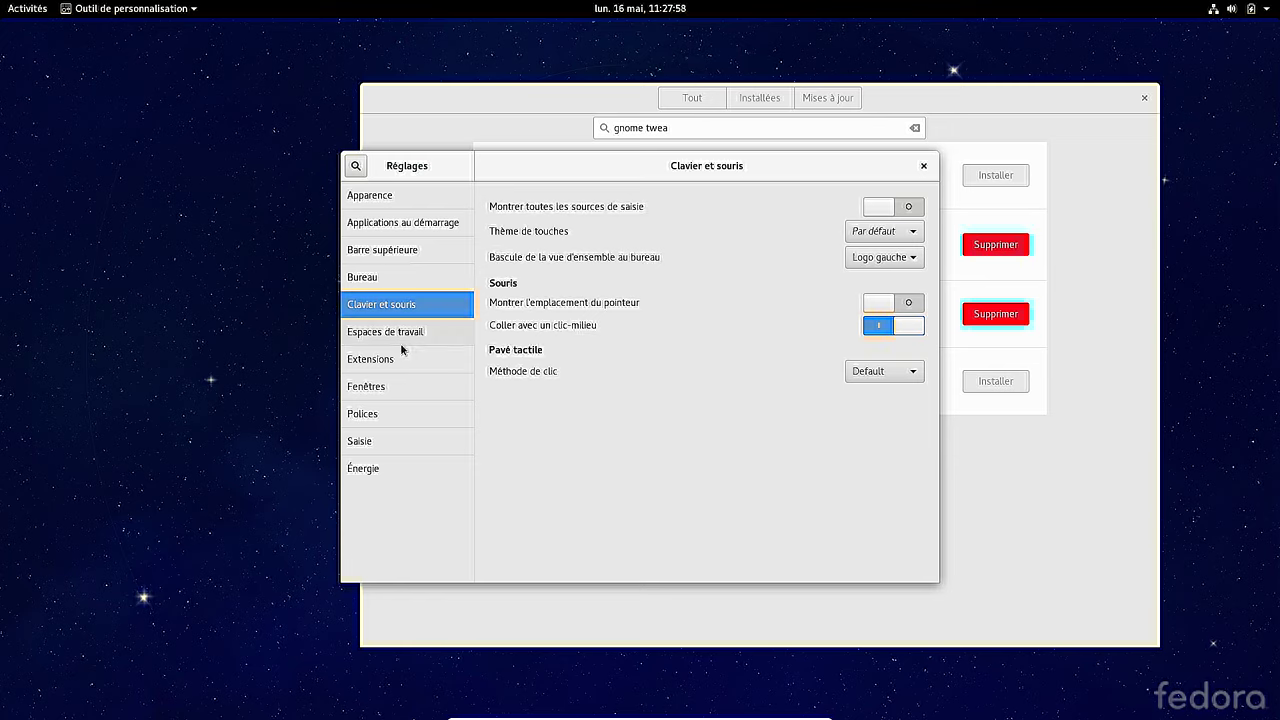
{"action": "left_click", "coordinate": [401, 345]}
- Try out the Applications menu extension, view its categorised menu and disable the extension again
{"action": "left_click", "coordinate": [393, 367]}
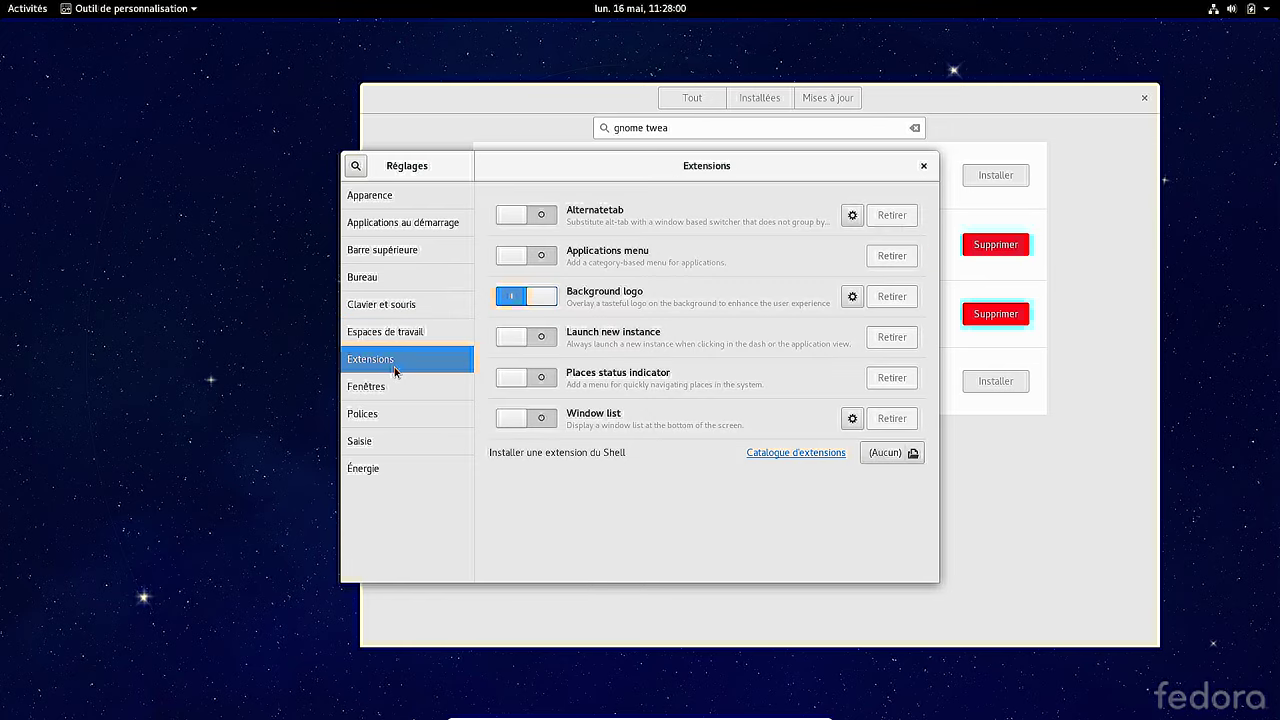
{"action": "left_click", "coordinate": [527, 298]}
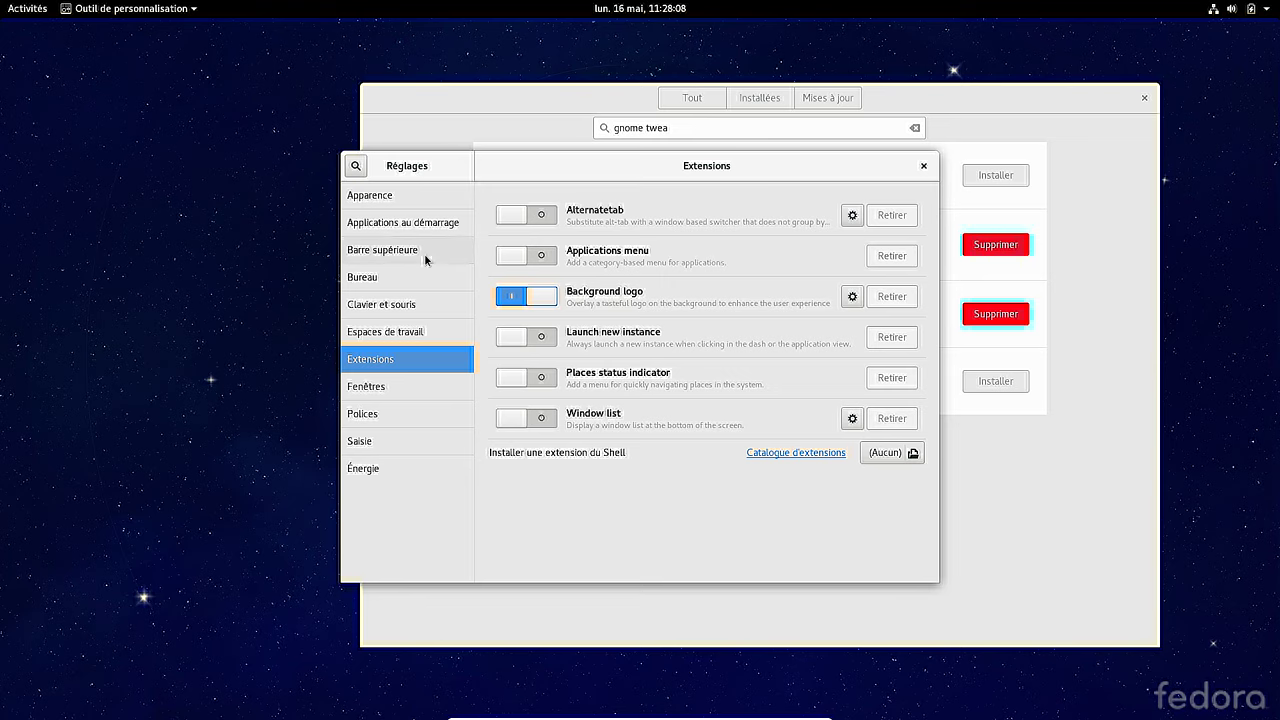
{"action": "left_click", "coordinate": [511, 259]}
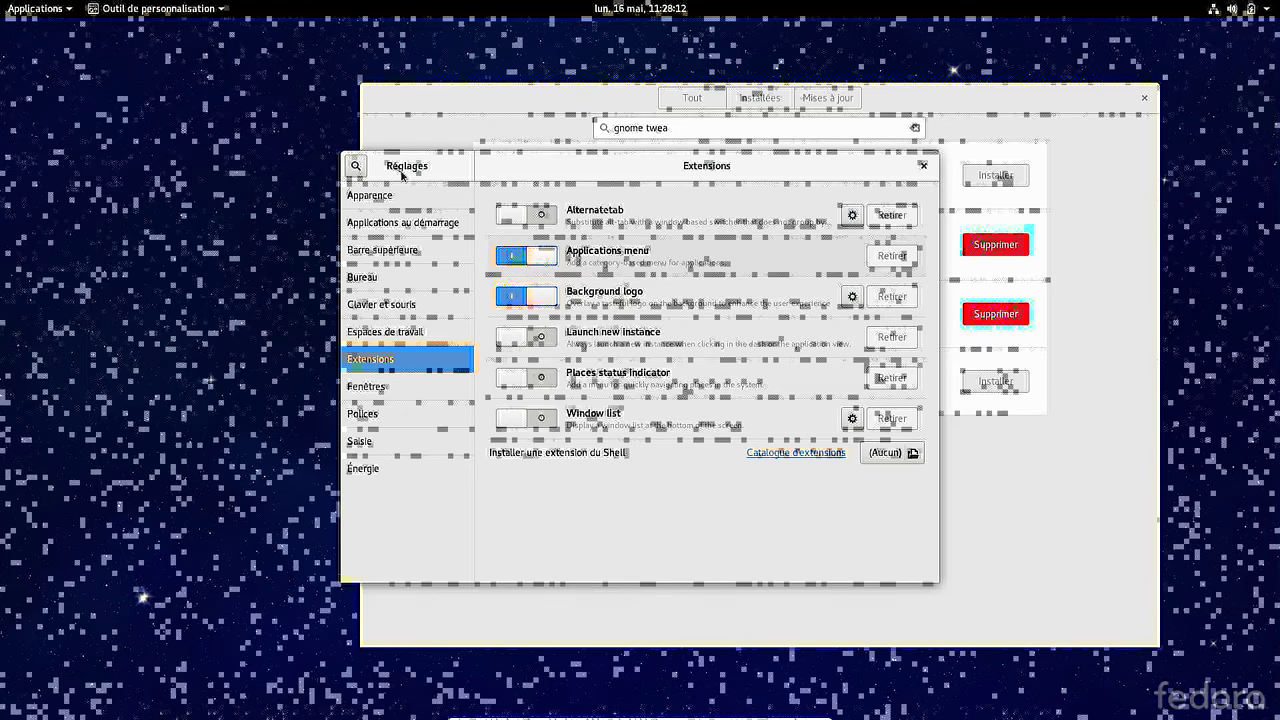
{"action": "left_click", "coordinate": [33, 6]}
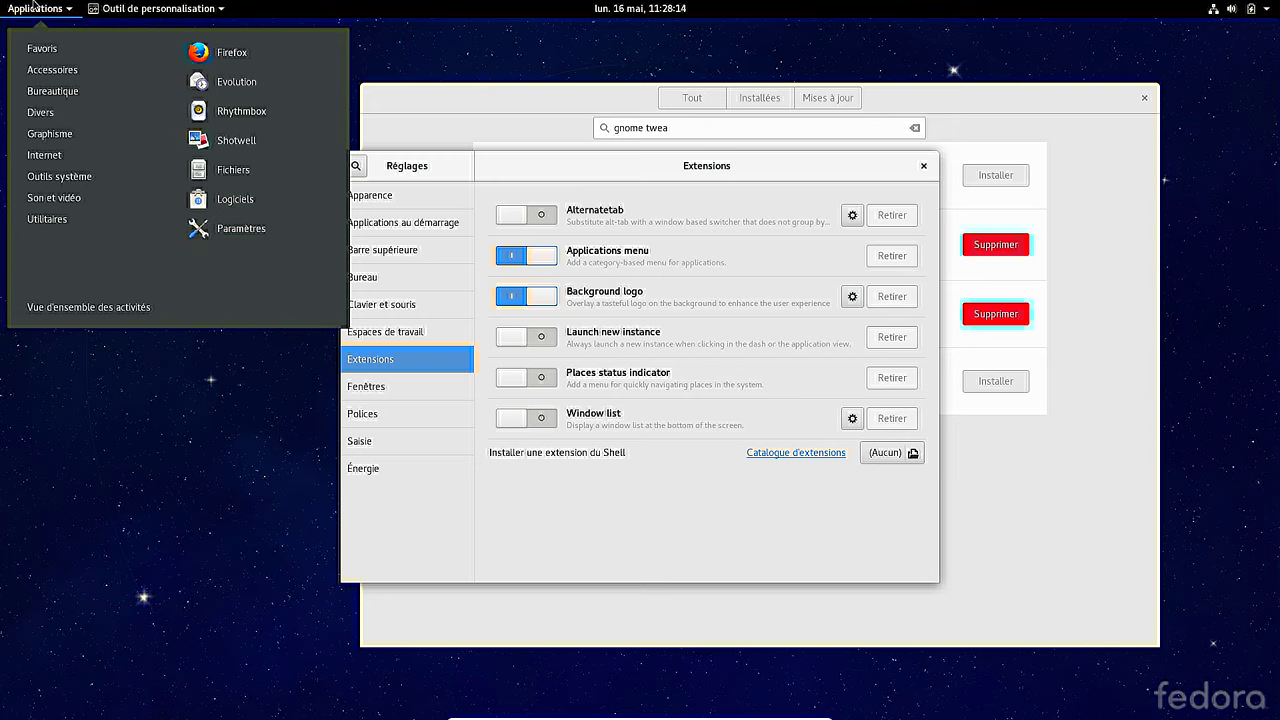
{"action": "left_click", "coordinate": [33, 6]}
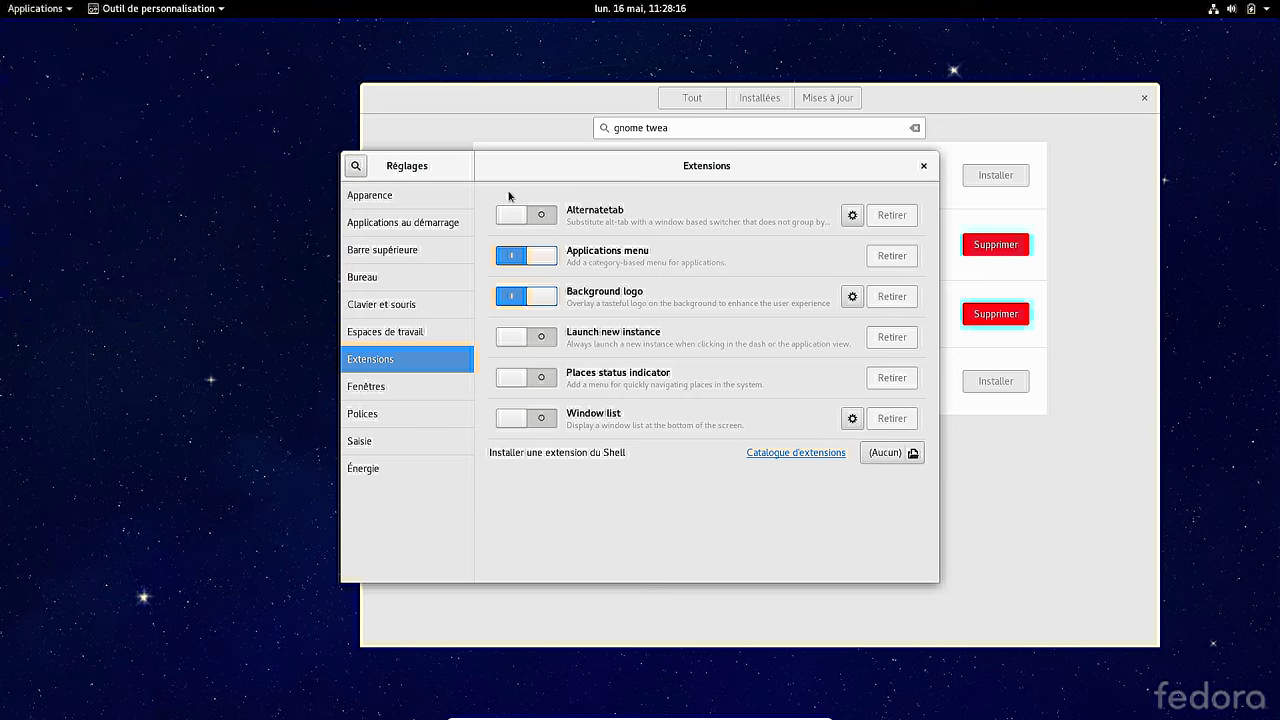
{"action": "left_click", "coordinate": [511, 256]}
- Examine the Fenêtres, Polices, Saisie and Énergie settings and close Outil de personnalisation
{"action": "left_click", "coordinate": [396, 394]}
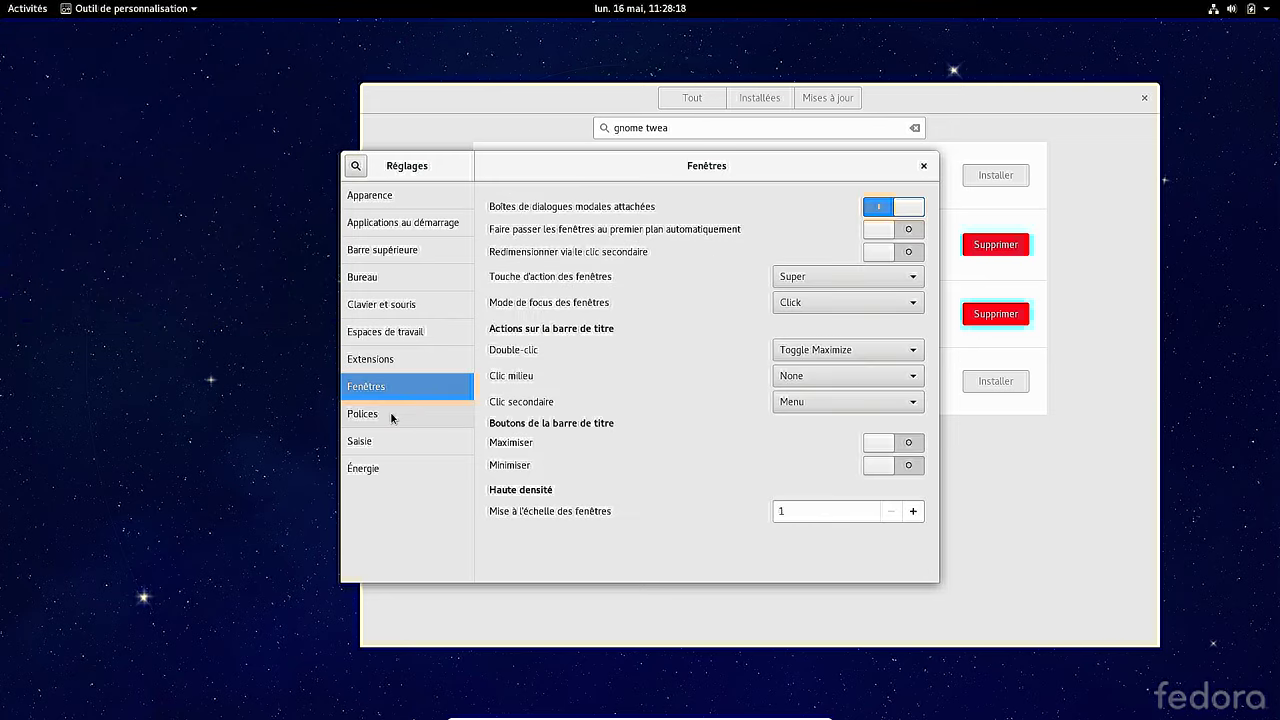
{"action": "left_click", "coordinate": [390, 411]}
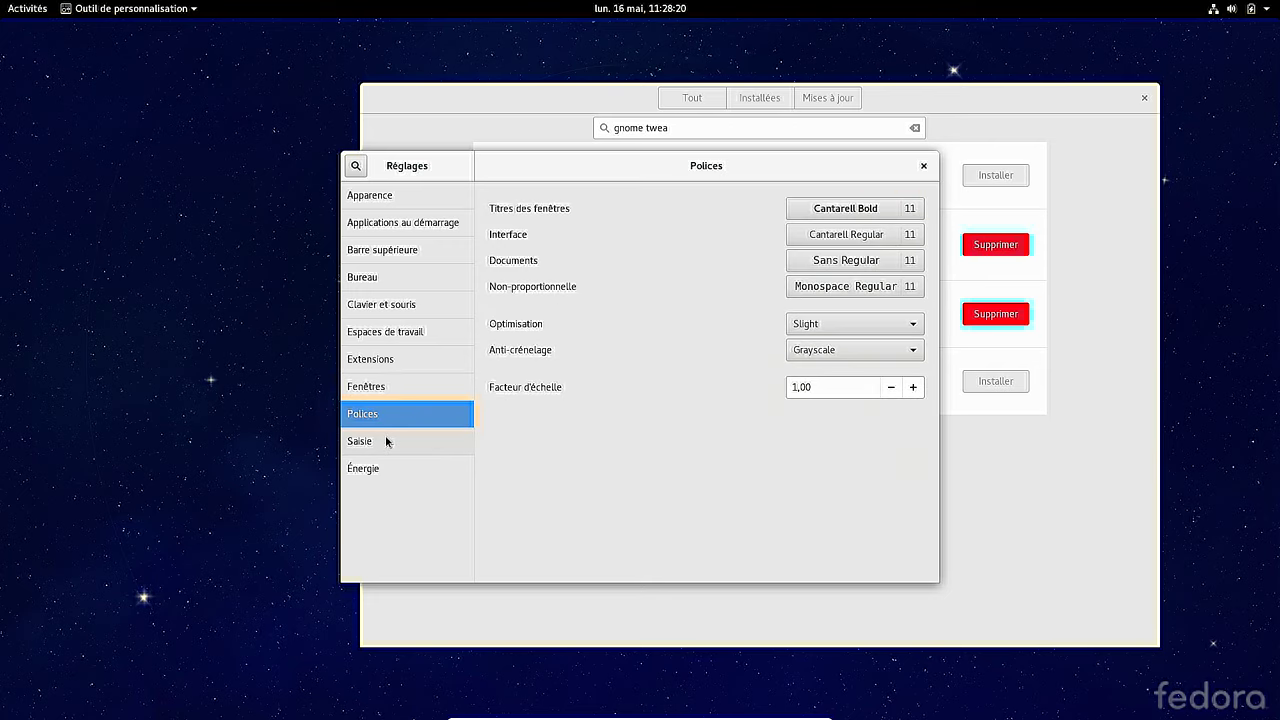
{"action": "left_click", "coordinate": [386, 440]}
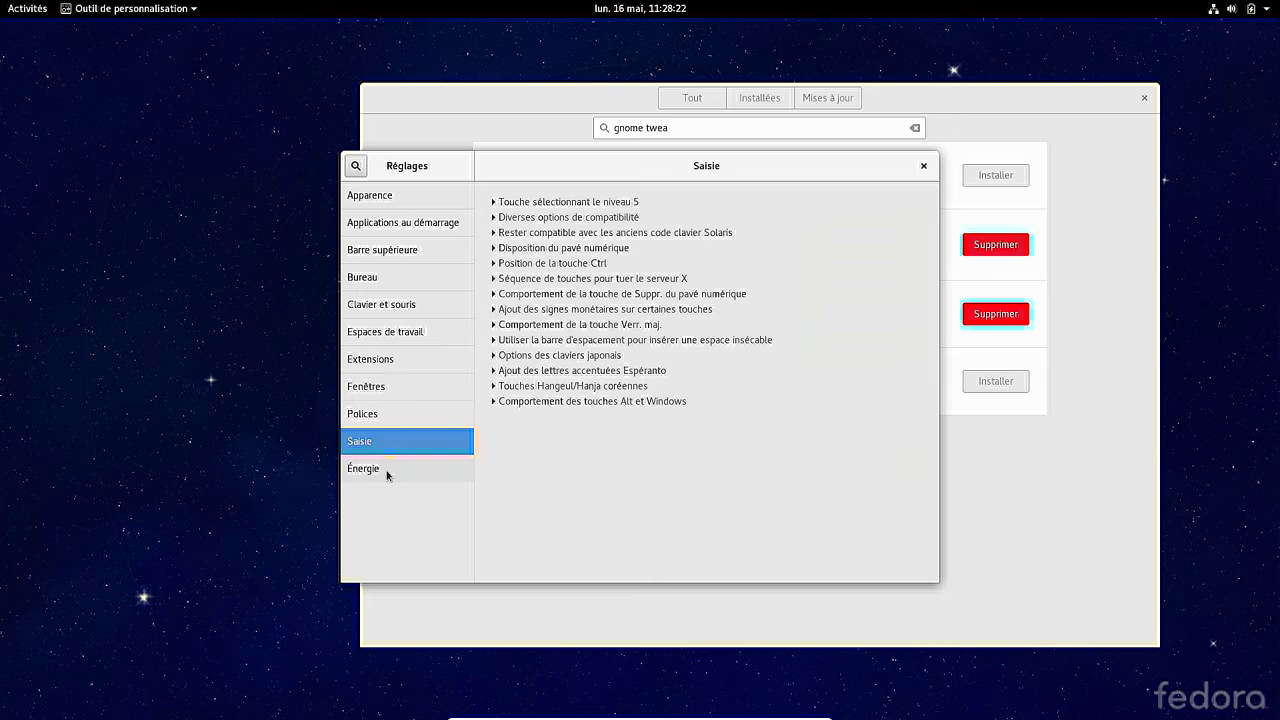
{"action": "left_click", "coordinate": [387, 471]}
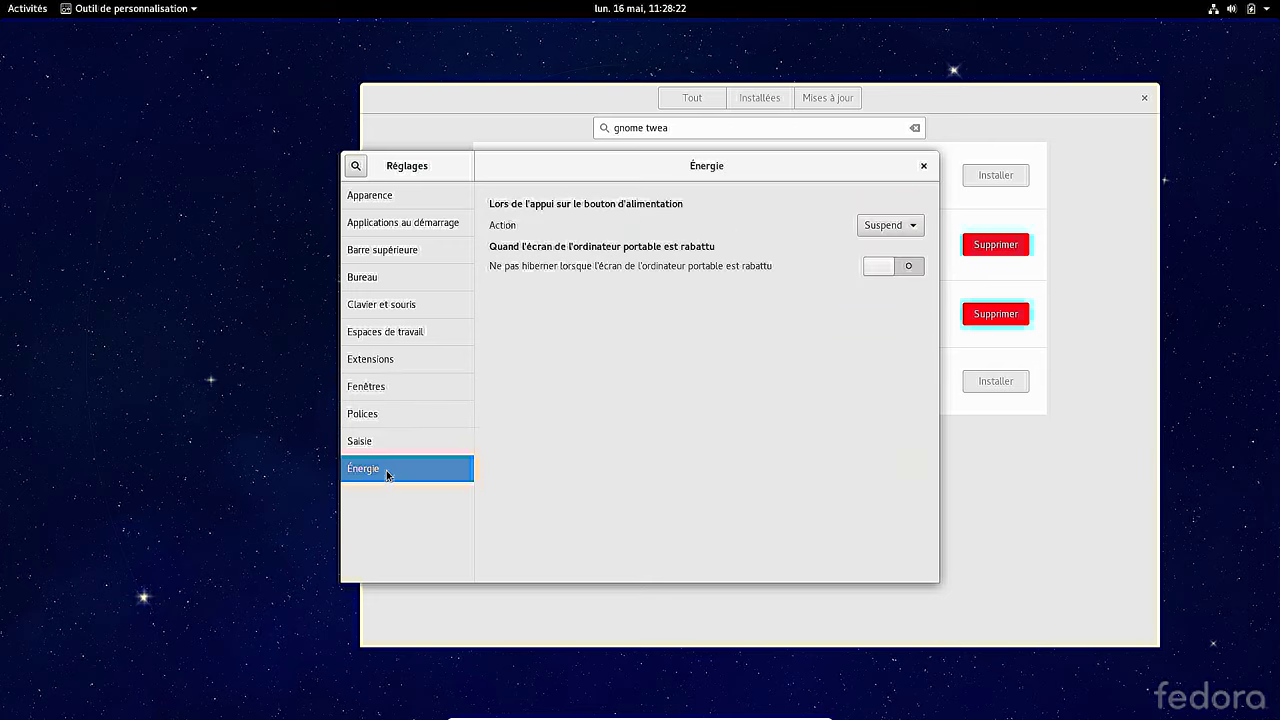
{"action": "left_click", "coordinate": [924, 163]}
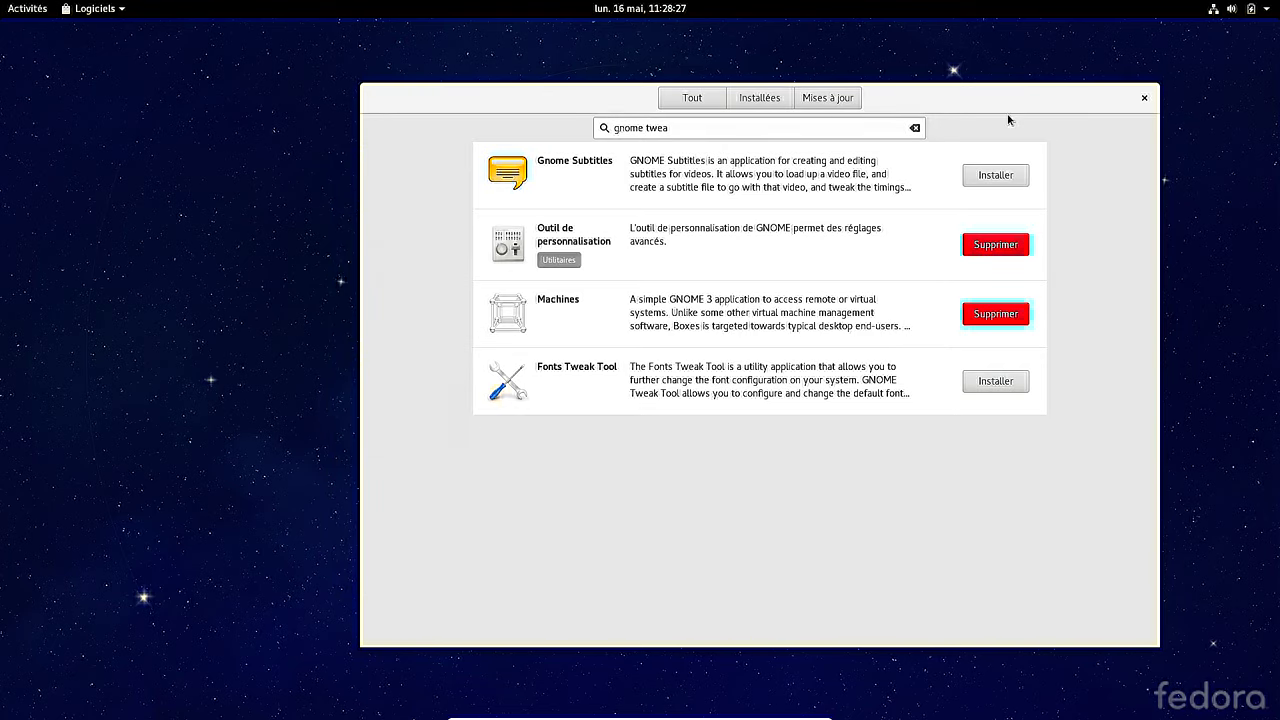
- Check for new software updates in Logiciels and reposition its window while the check runs
{"action": "left_click", "coordinate": [686, 104]}
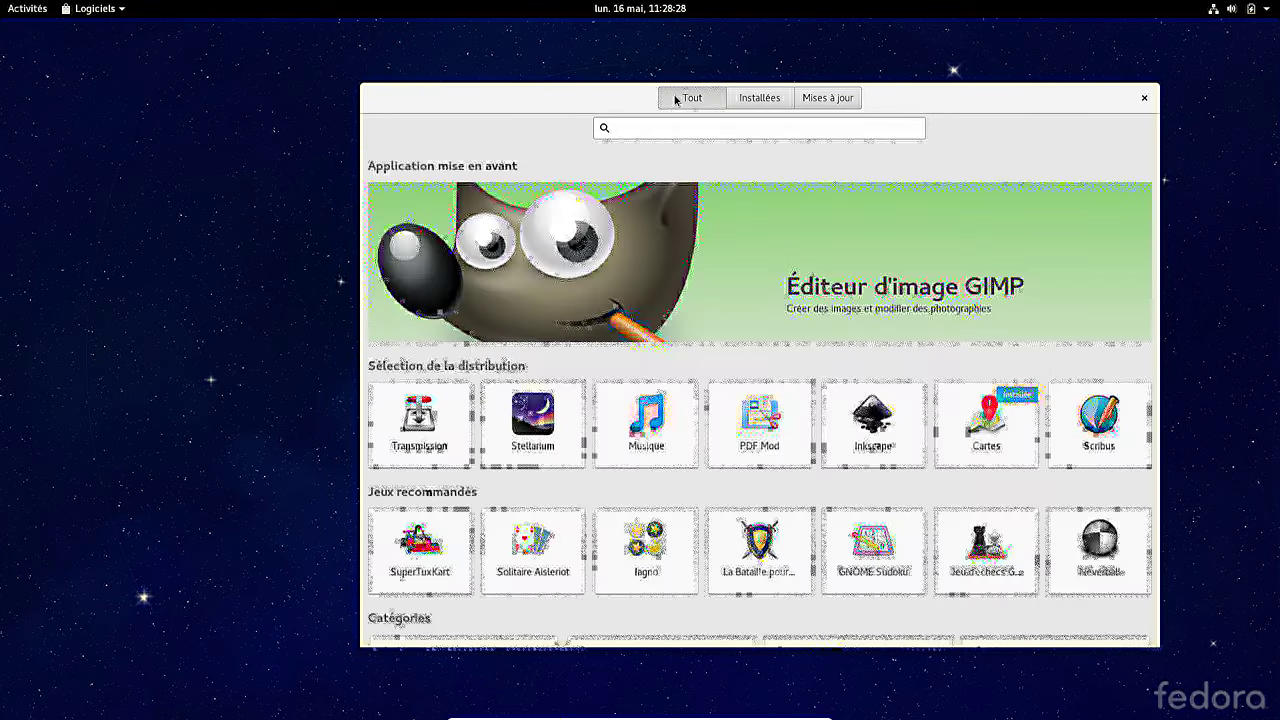
{"action": "left_click", "coordinate": [816, 98]}
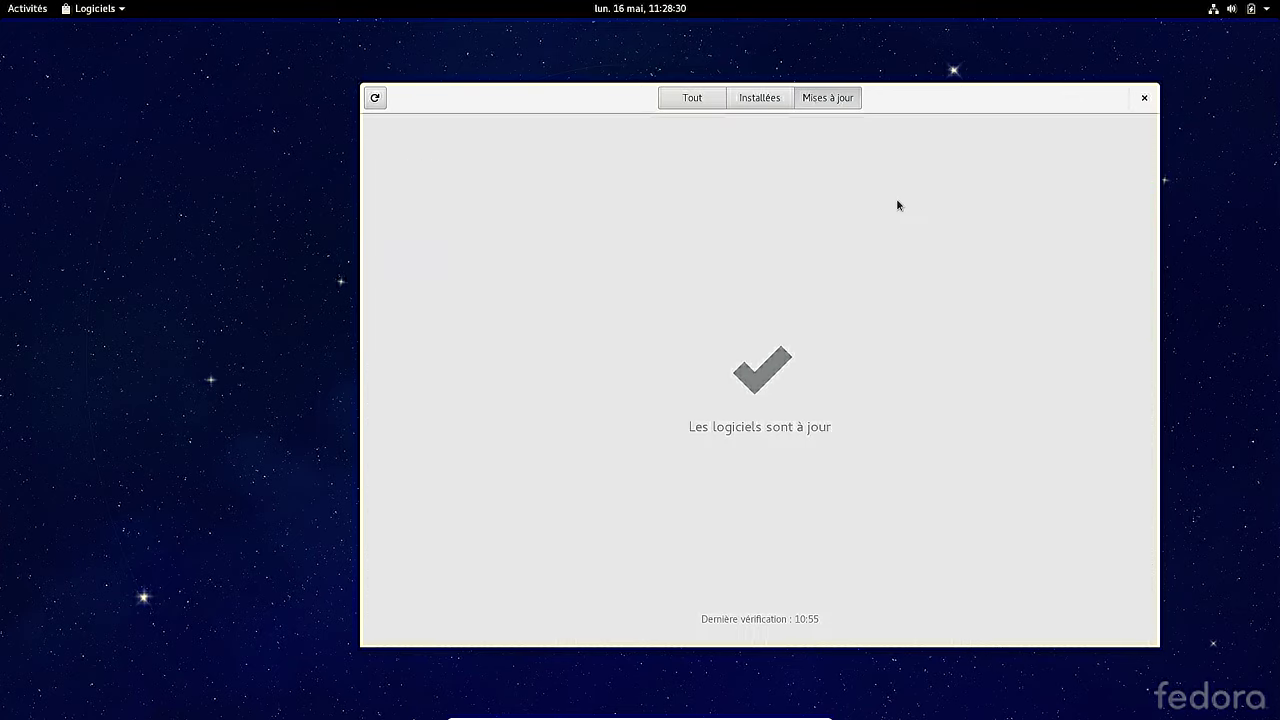
{"action": "left_click", "coordinate": [375, 98]}
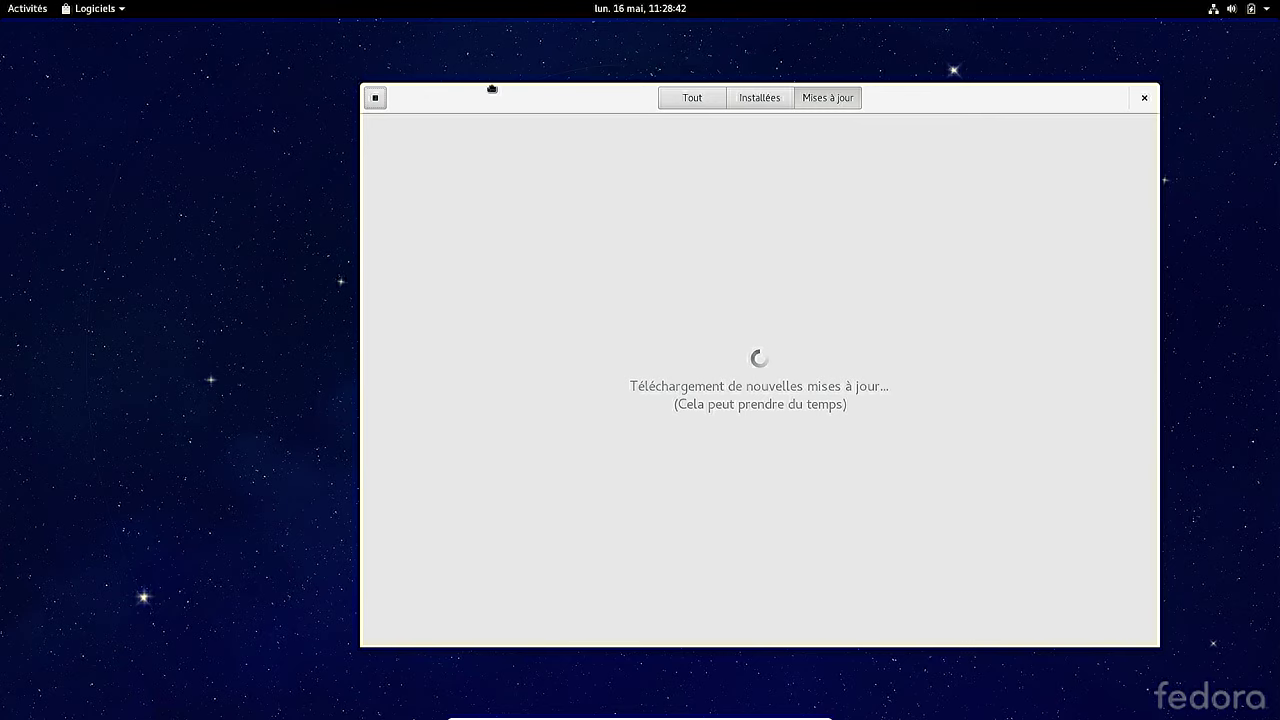
{"action": "left_click_drag", "start_coordinate": [490, 88], "coordinate": [417, 72]}
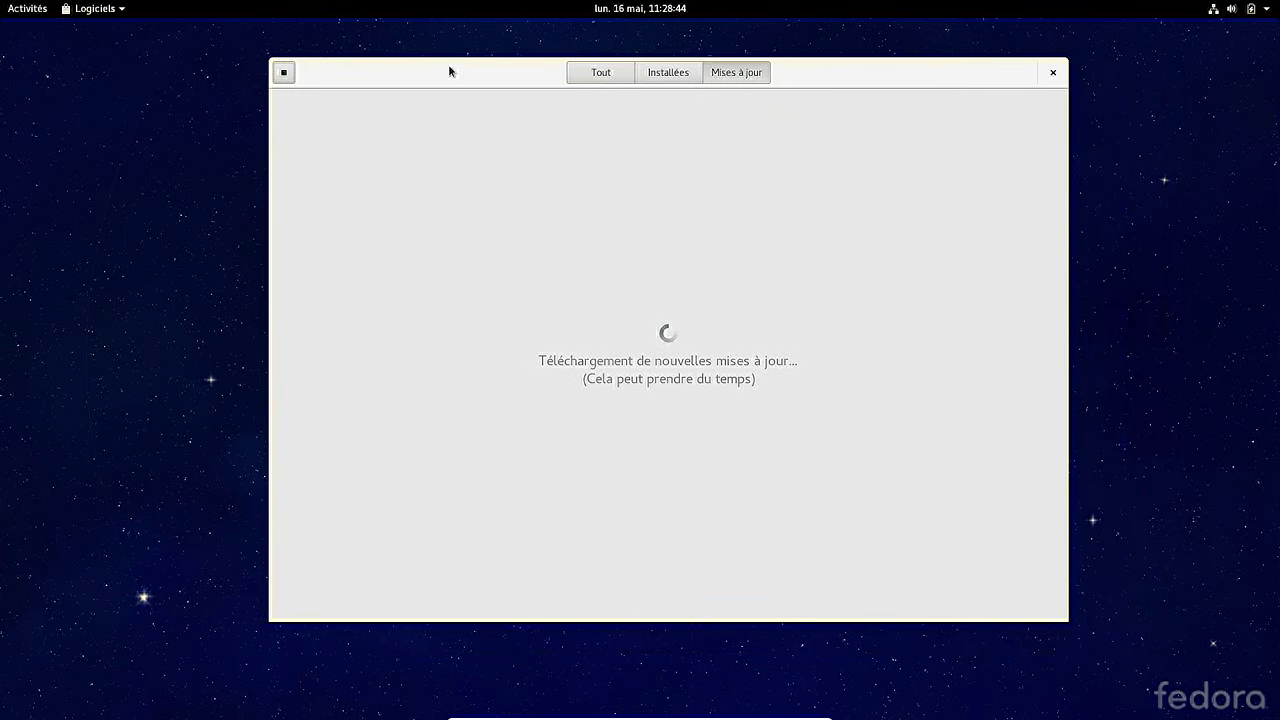
- View the overview of all system settings and the Filaire connection details in Réseau, and close the settings
{"action": "left_click", "coordinate": [1266, 9]}
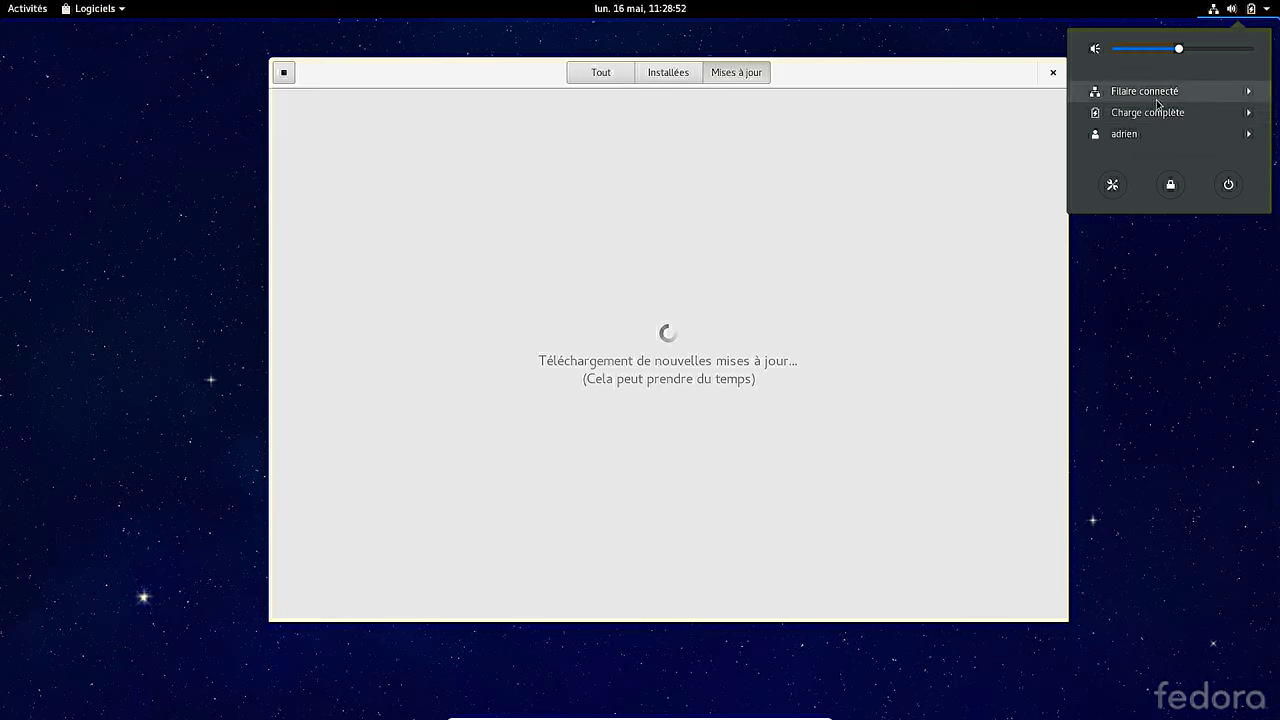
{"action": "left_click", "coordinate": [1113, 186]}
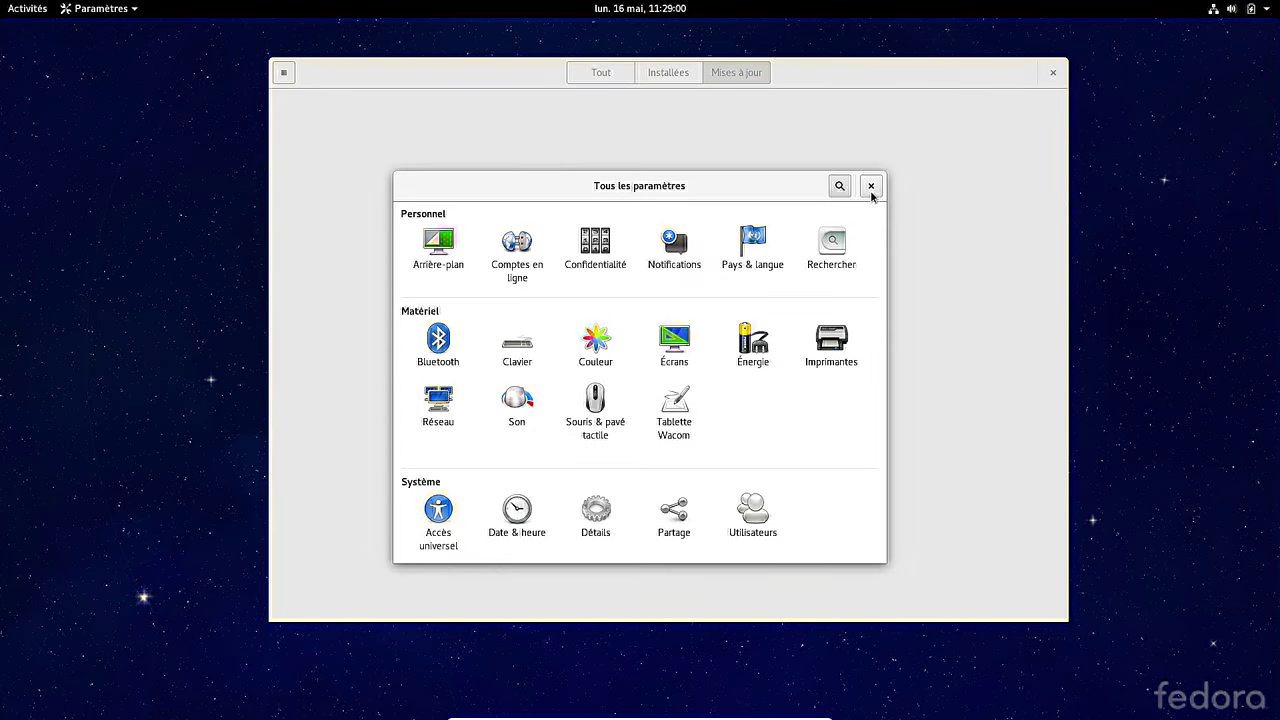
{"action": "left_click", "coordinate": [1267, 12]}
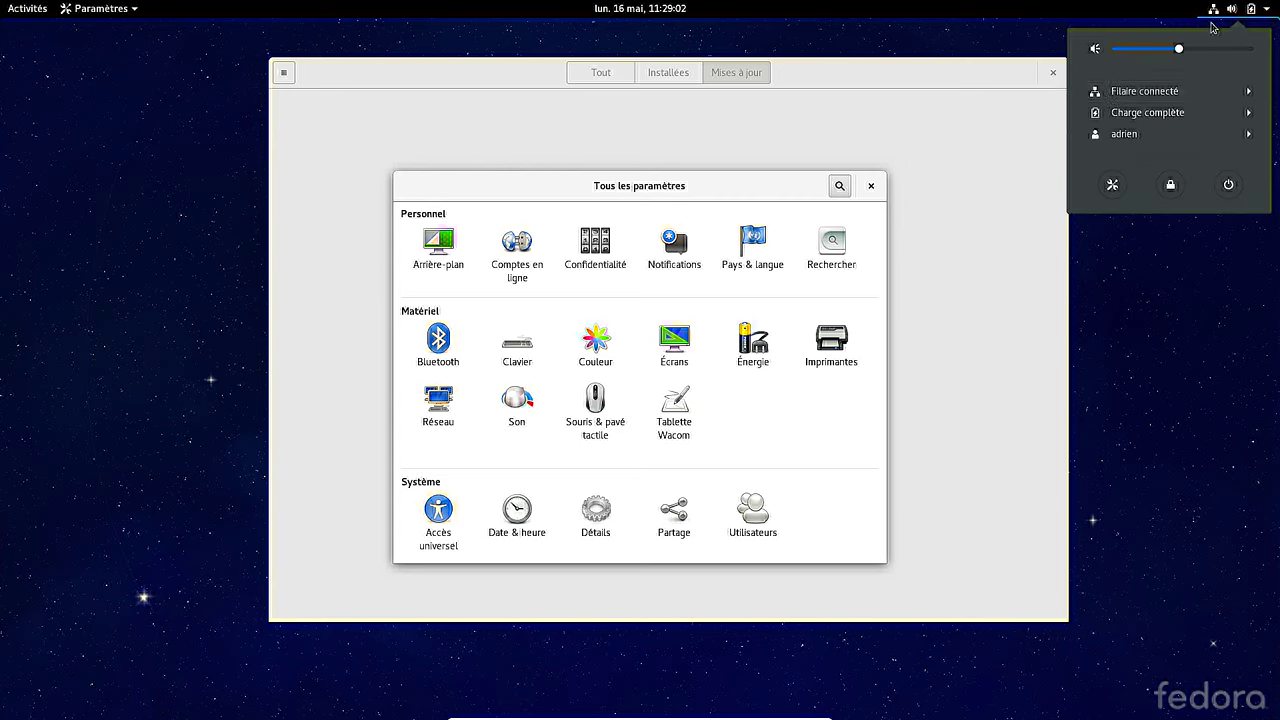
{"action": "left_click", "coordinate": [1131, 93]}
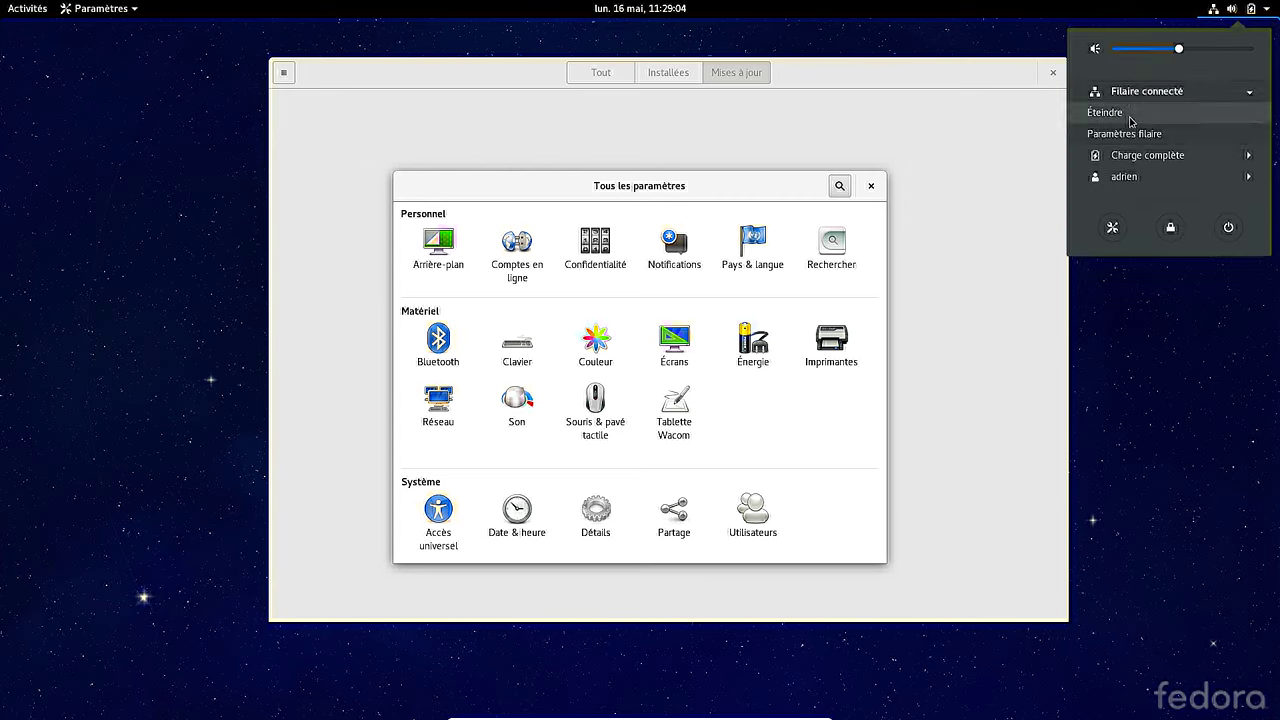
{"action": "left_click", "coordinate": [1131, 133]}
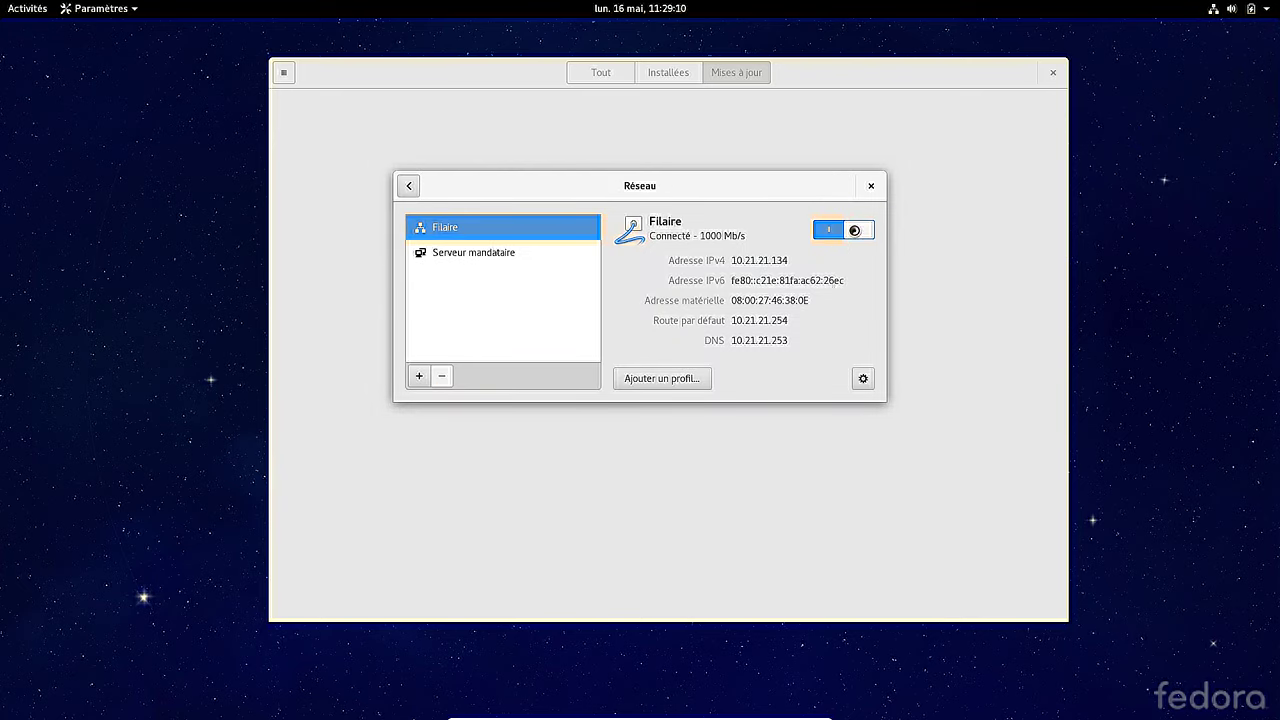
{"action": "left_click", "coordinate": [872, 187]}
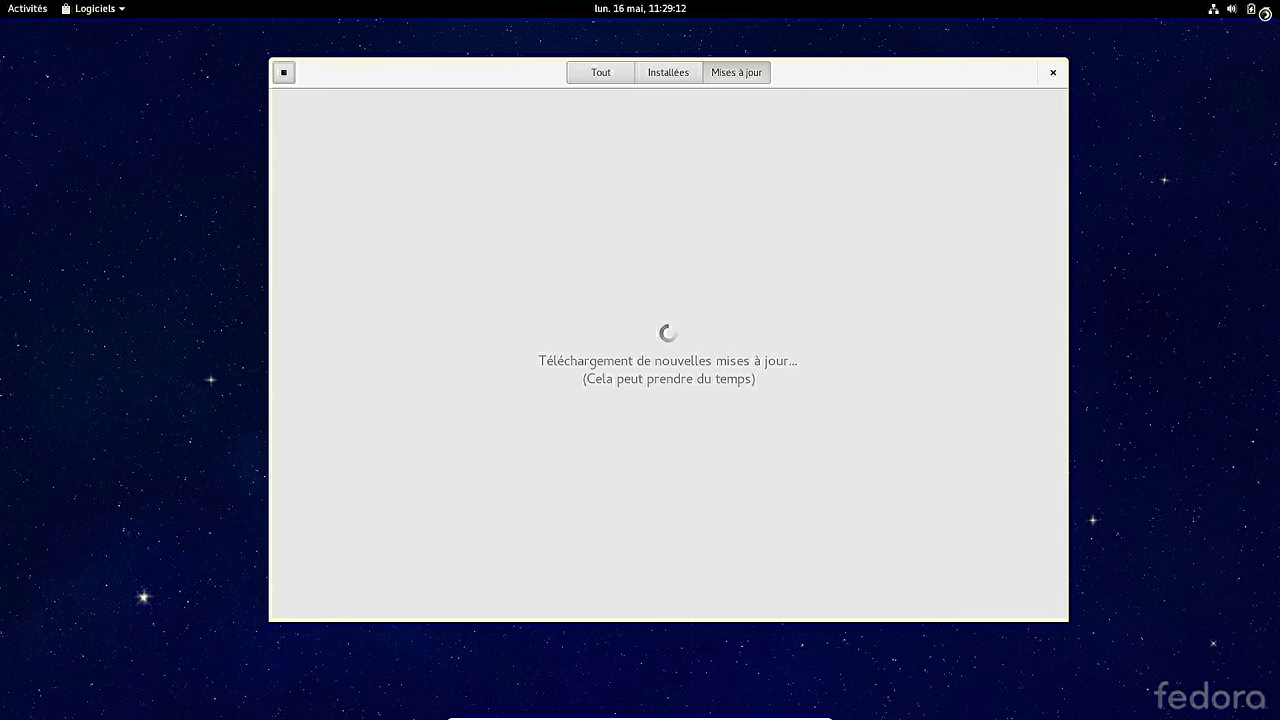
- Examine the account types that can be added in Comptes en ligne, including those under Autre, without adding one, and close the settings
{"action": "left_click", "coordinate": [1260, 10]}
{"action": "left_click", "coordinate": [1112, 184]}
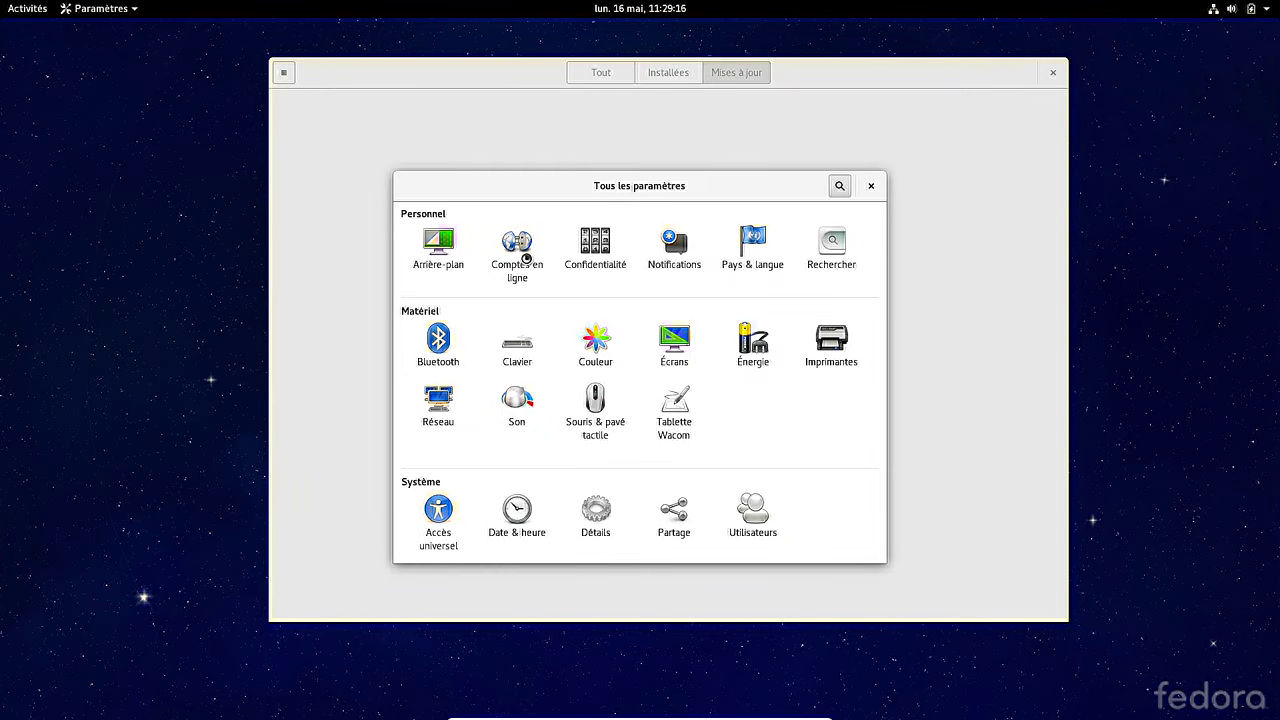
{"action": "left_click", "coordinate": [517, 243]}
{"action": "left_click", "coordinate": [745, 295]}
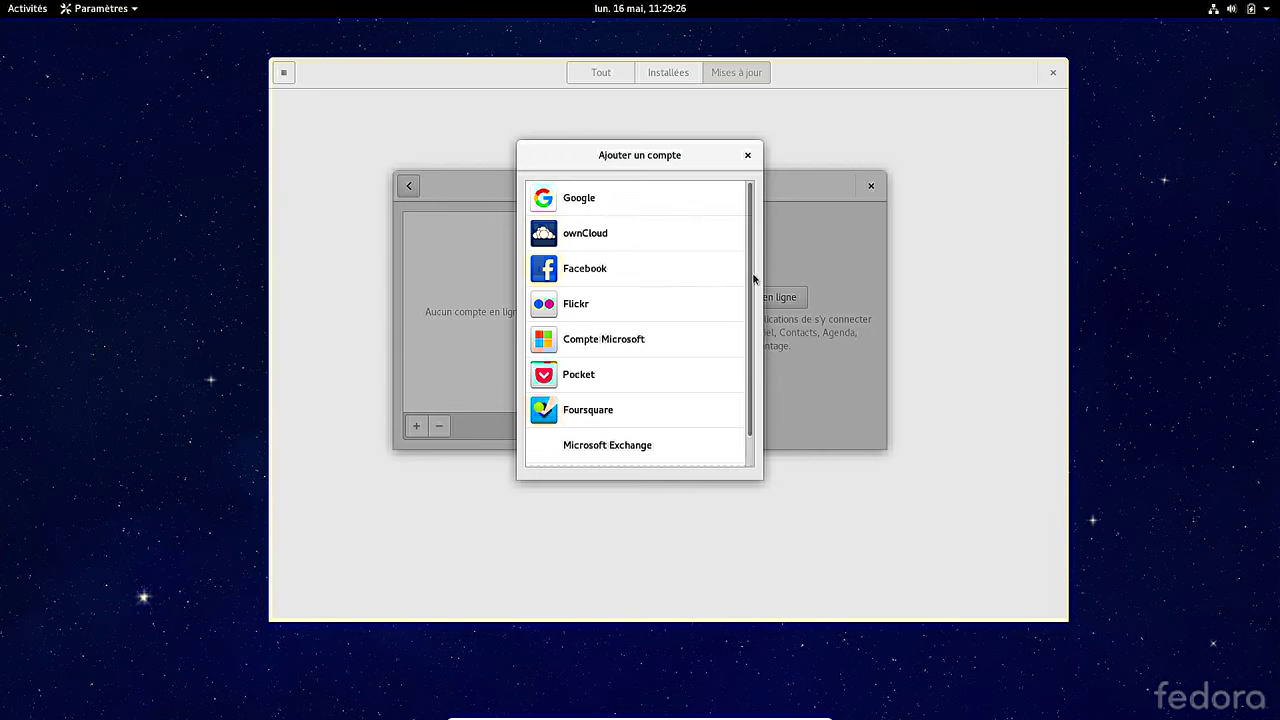
{"action": "left_click_drag", "start_coordinate": [751, 266], "coordinate": [751, 220]}
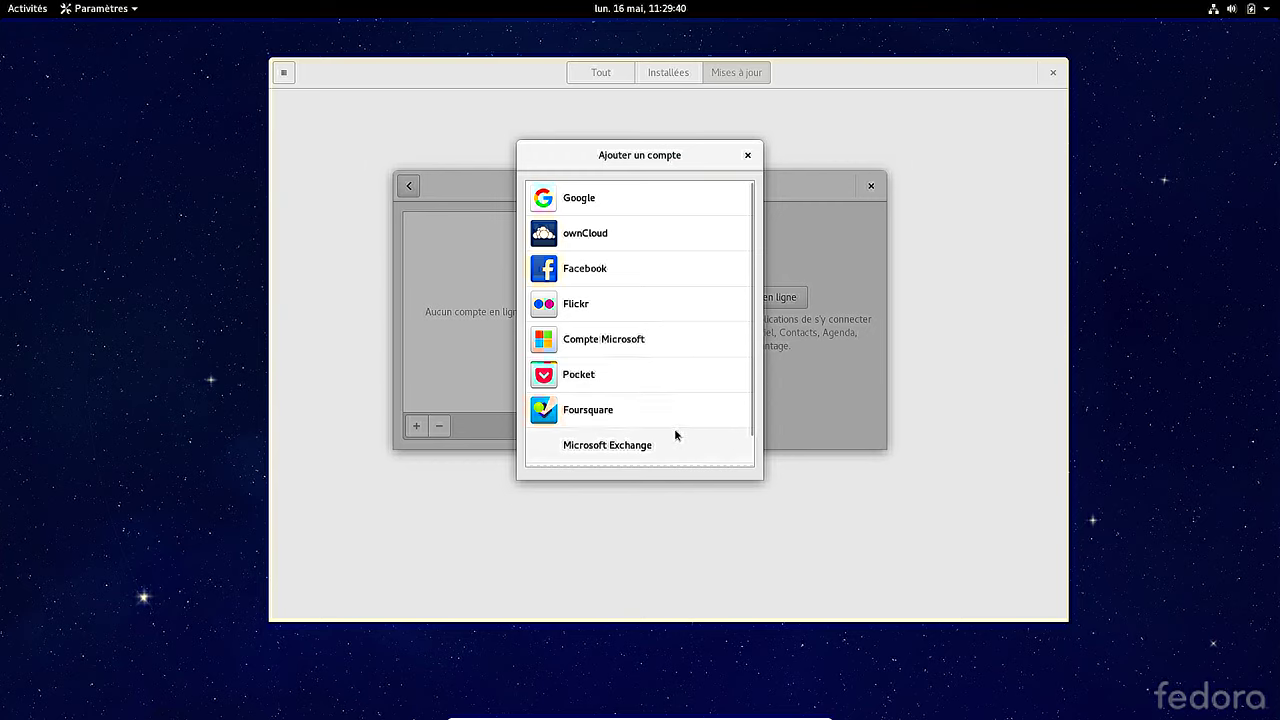
{"action": "scroll", "coordinate": [749, 440], "scroll_direction": "down", "scroll_amount": 2}
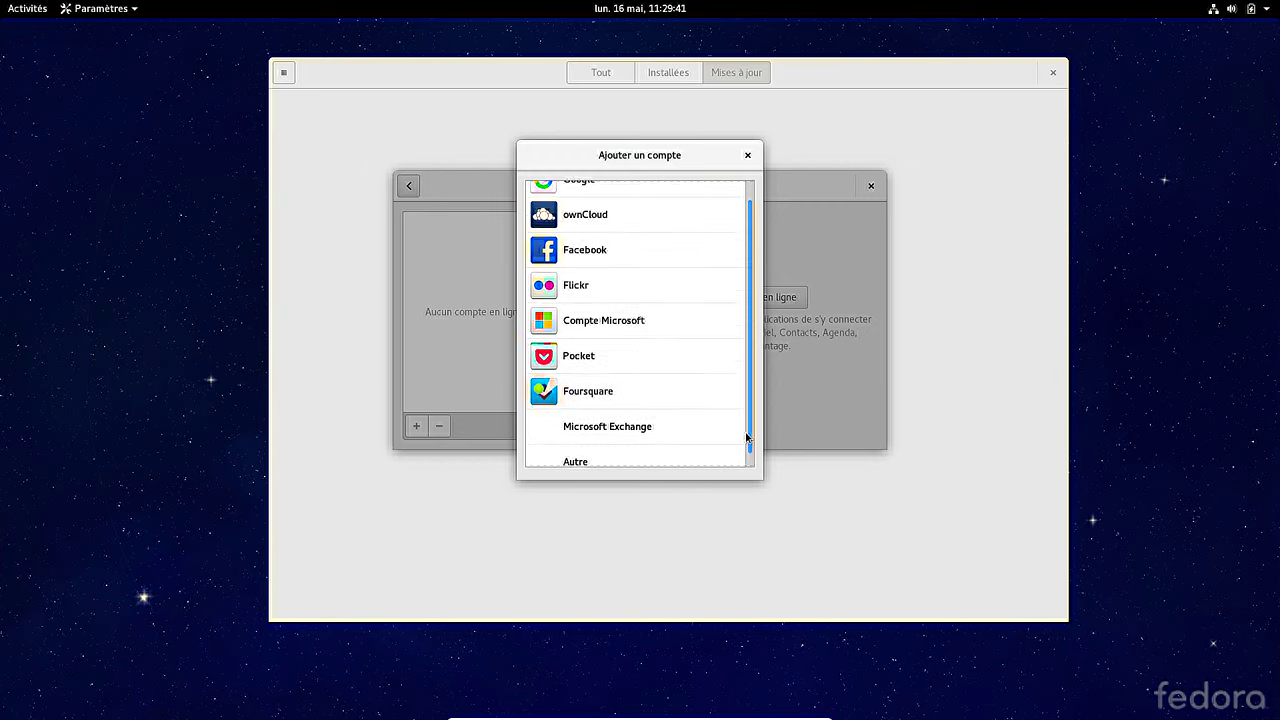
{"action": "left_click", "coordinate": [666, 452]}
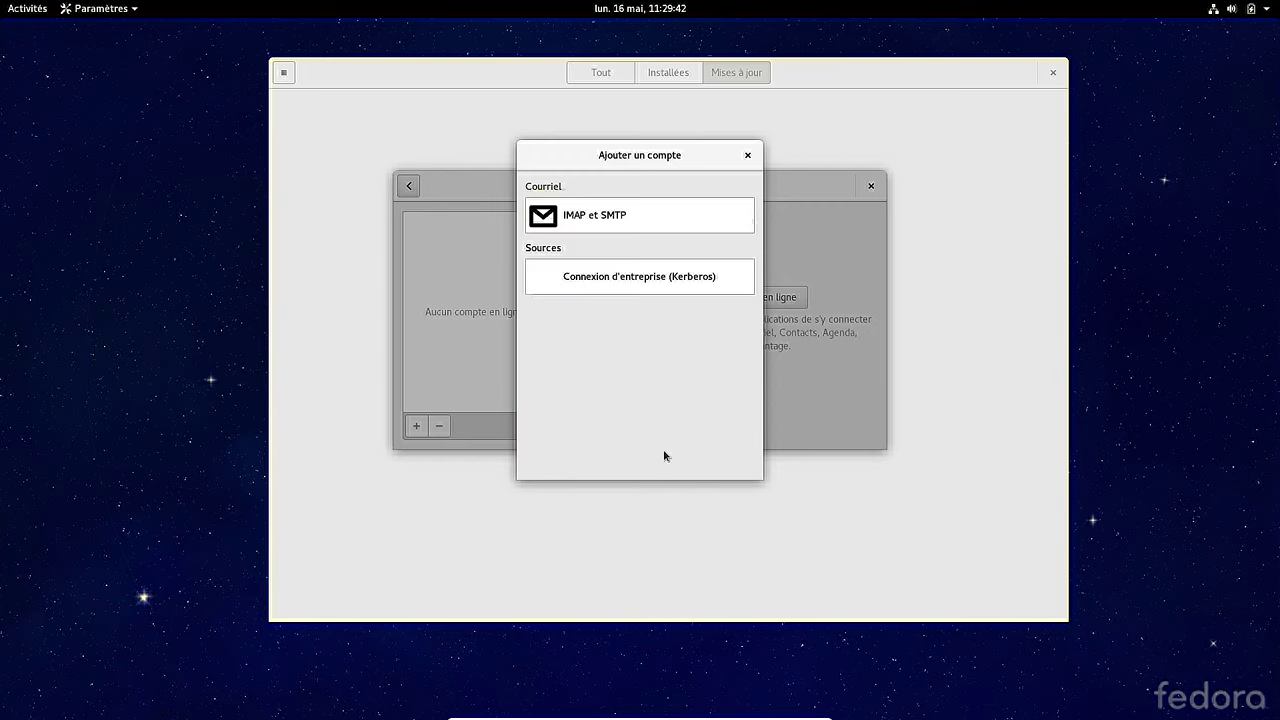
{"action": "left_click", "coordinate": [746, 156]}
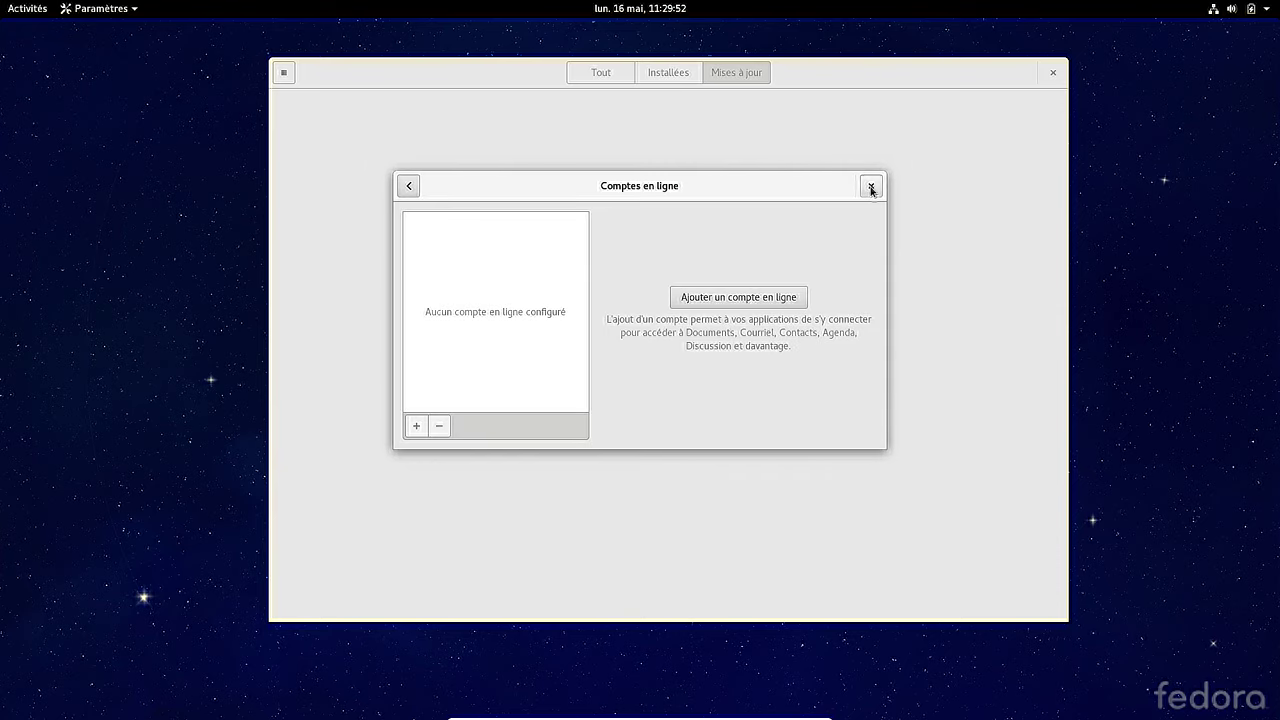
{"action": "left_click", "coordinate": [871, 186]}
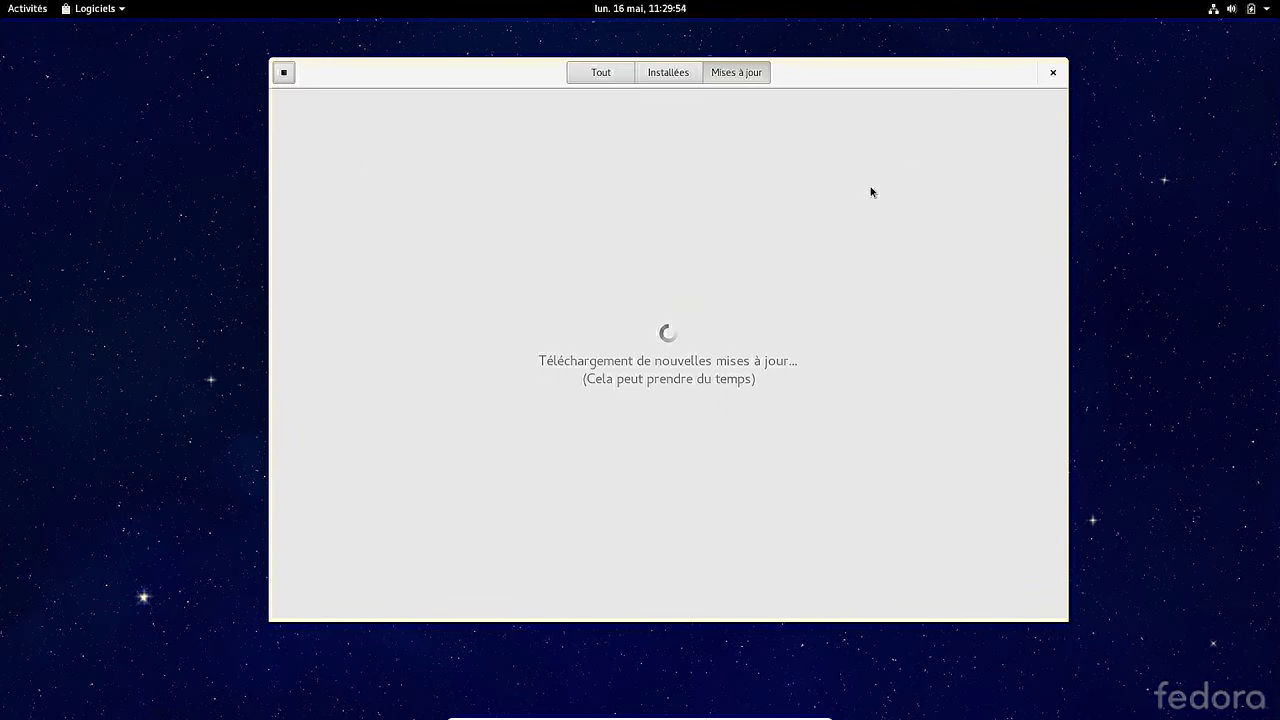
- Look through the full software catalogue in Logiciels, restart the update check and move the window towards the desktop's upper-right area
{"action": "left_click_drag", "start_coordinate": [837, 72], "coordinate": [858, 94]}
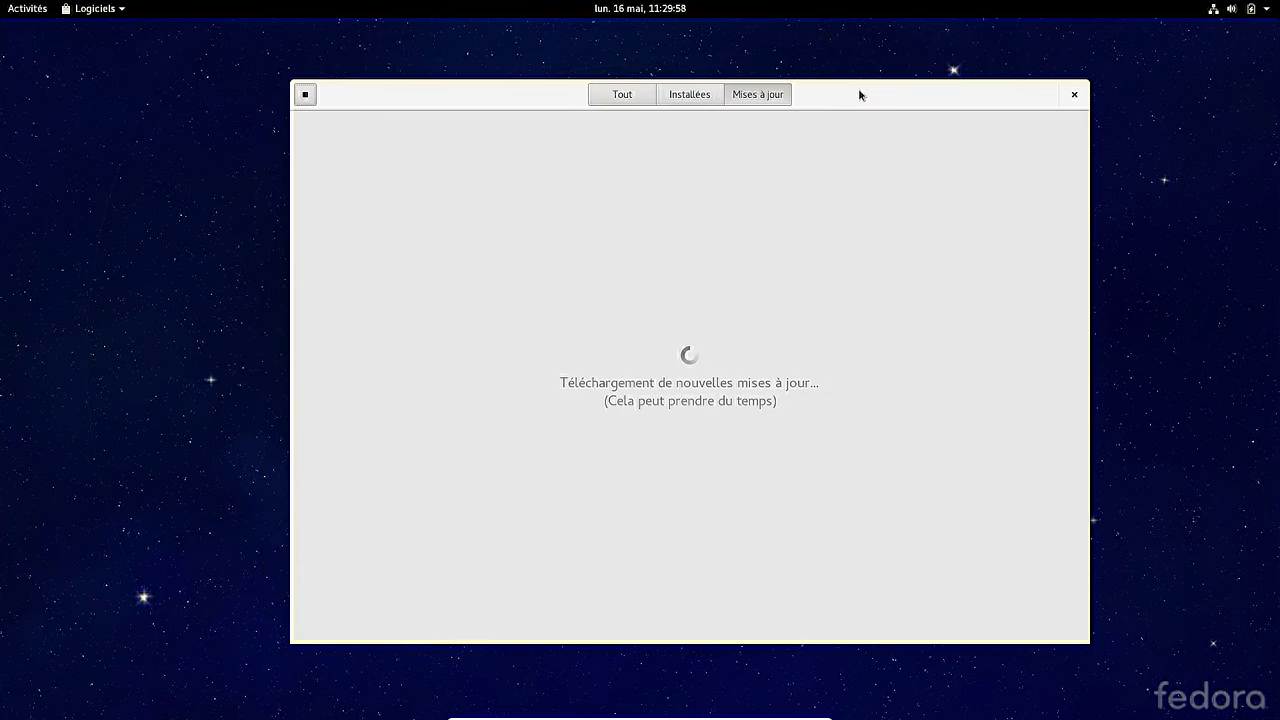
{"action": "left_click", "coordinate": [639, 98]}
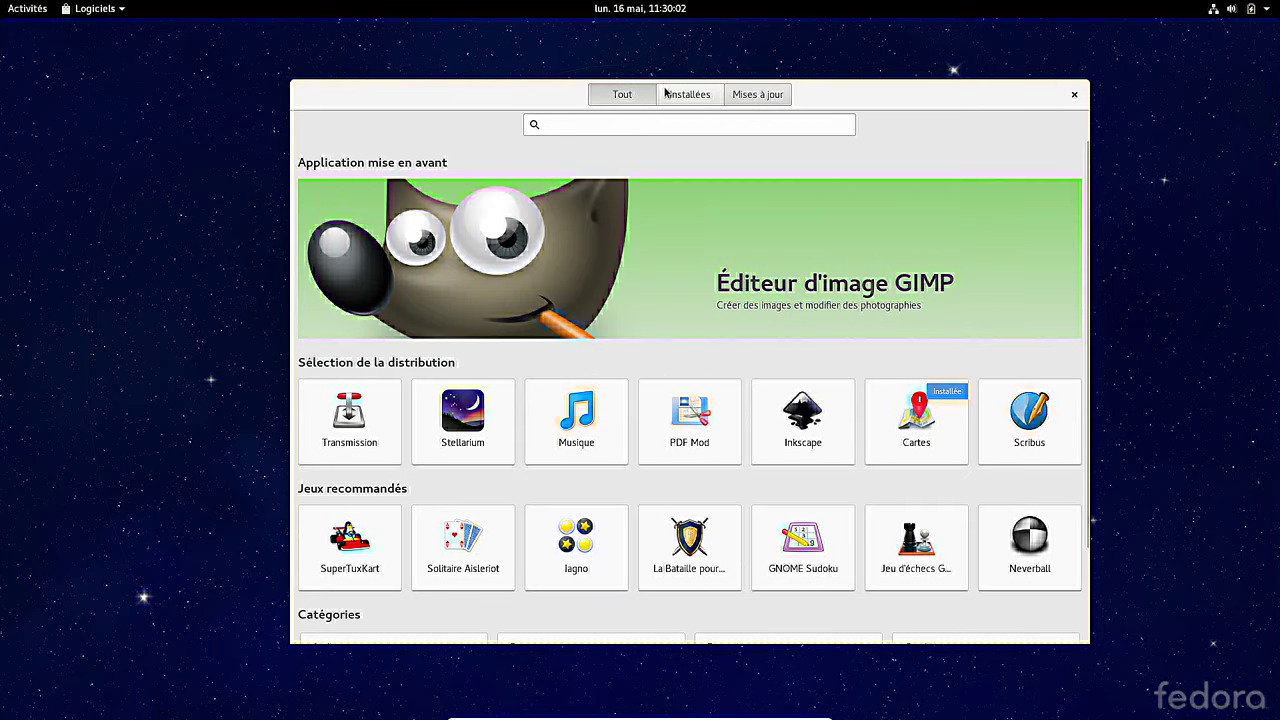
{"action": "scroll", "coordinate": [813, 289], "scroll_direction": "down", "scroll_amount": 3}
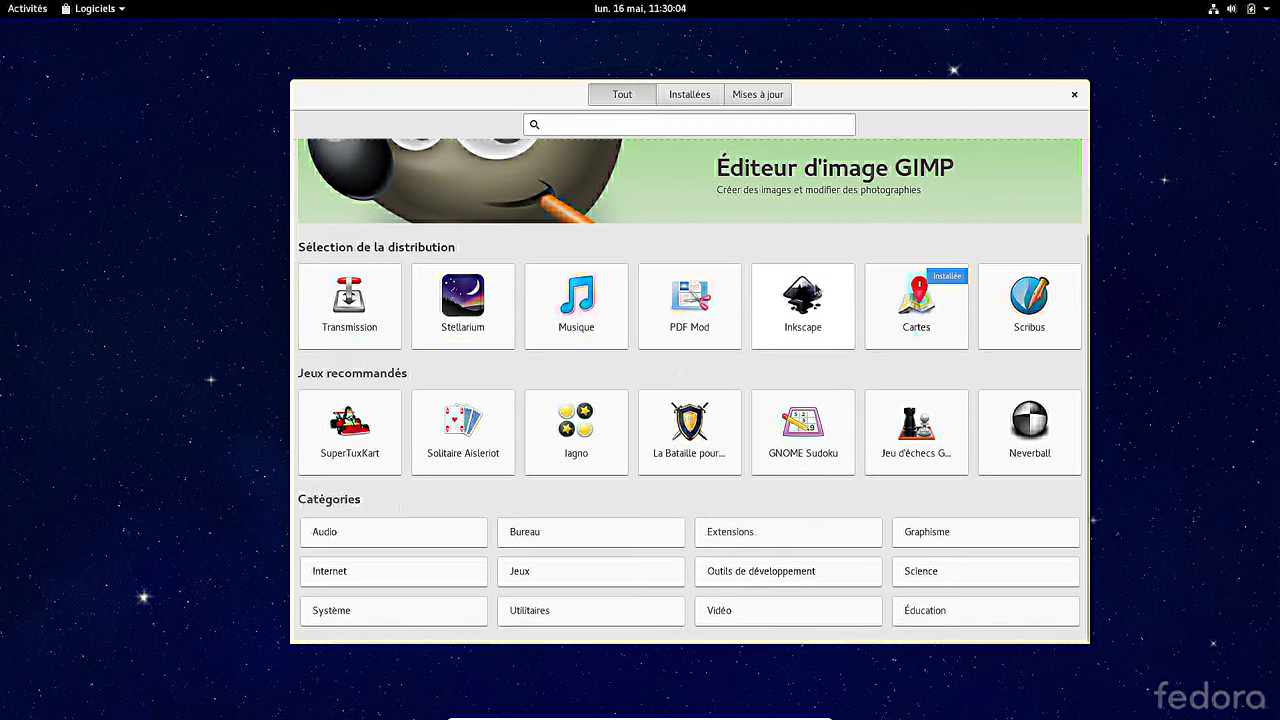
{"action": "scroll", "coordinate": [813, 289], "scroll_direction": "up", "scroll_amount": 3}
{"action": "left_click", "coordinate": [737, 94]}
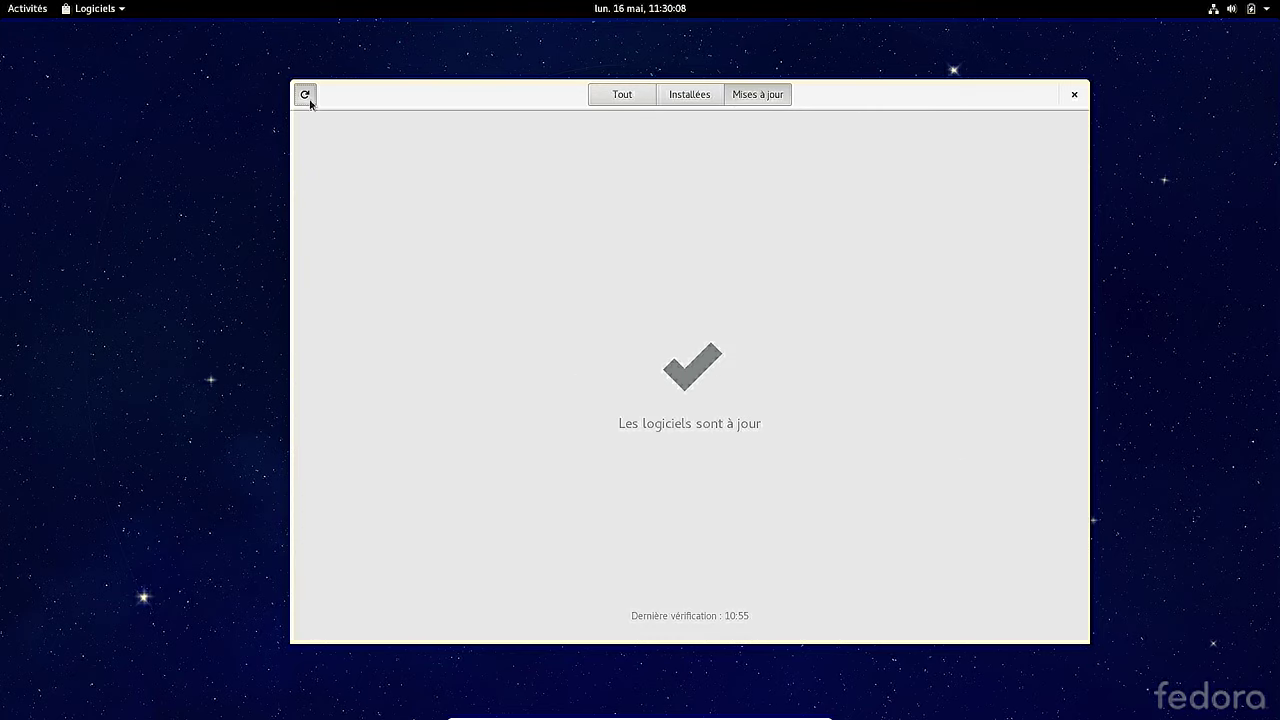
{"action": "left_click", "coordinate": [305, 96]}
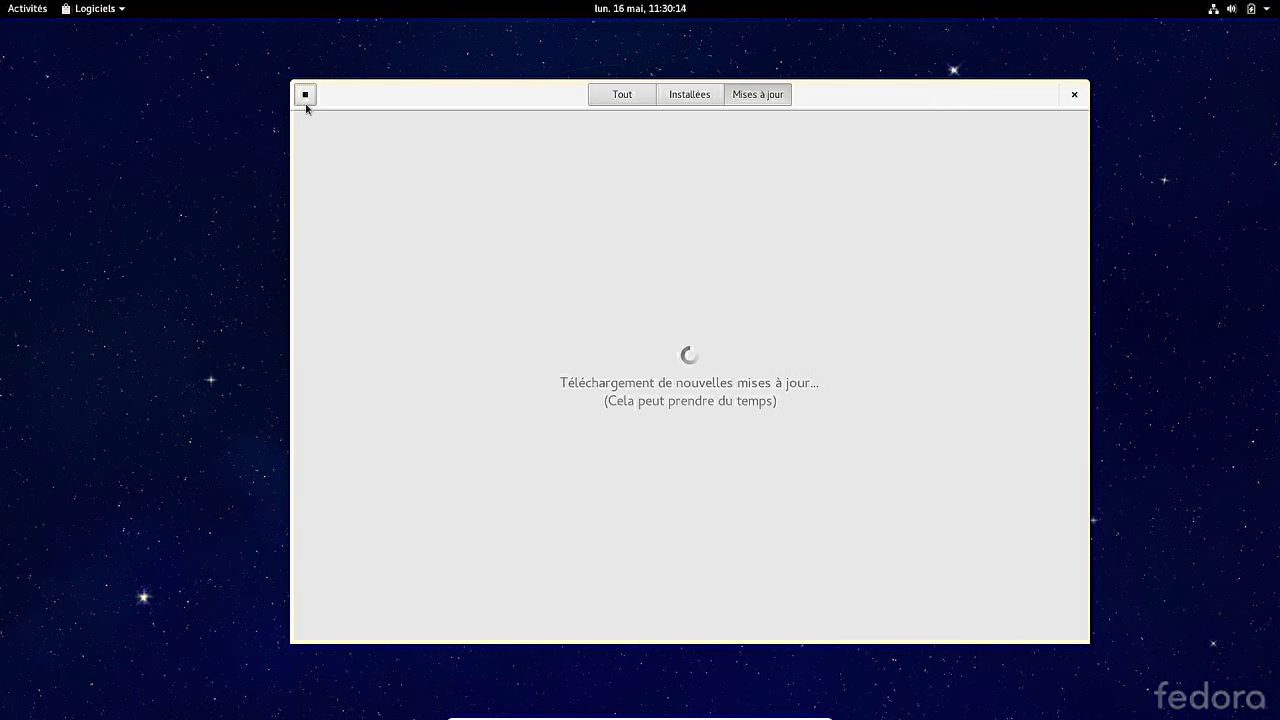
{"action": "left_click_drag", "start_coordinate": [380, 100], "coordinate": [555, 62]}
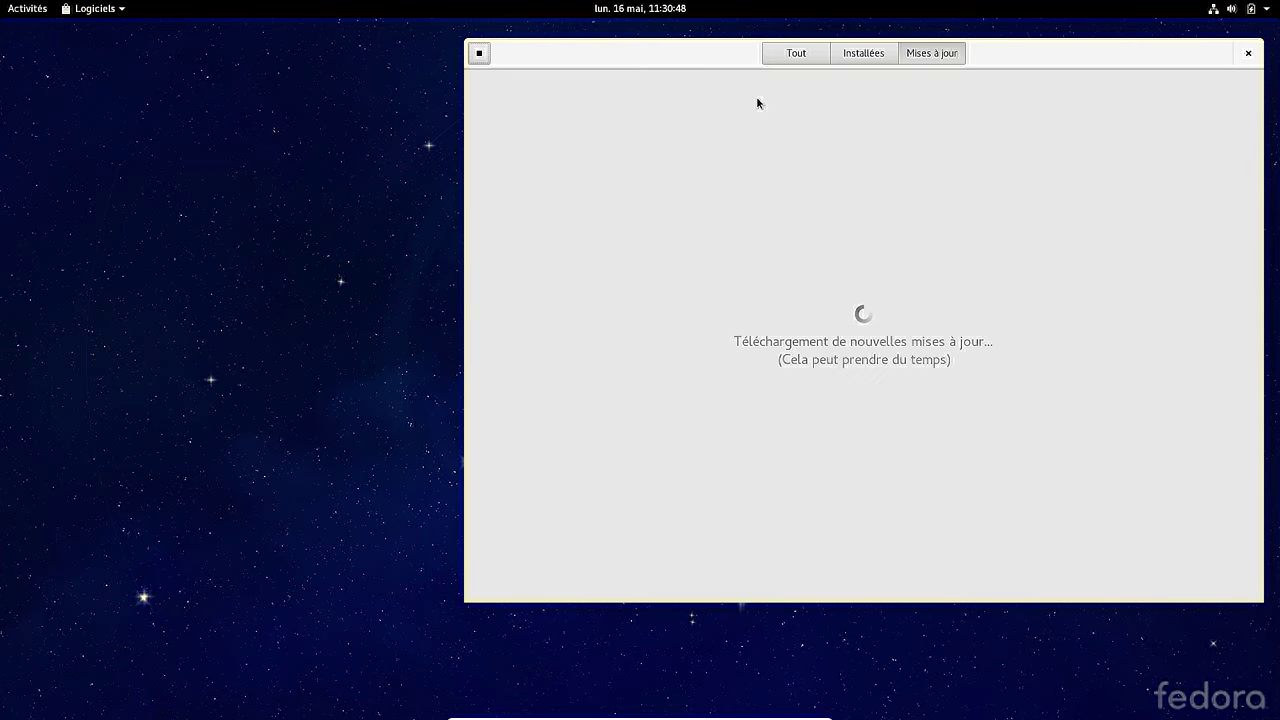
- Launch Machines from the full list of installed applications
{"action": "left_click", "coordinate": [33, 10]}
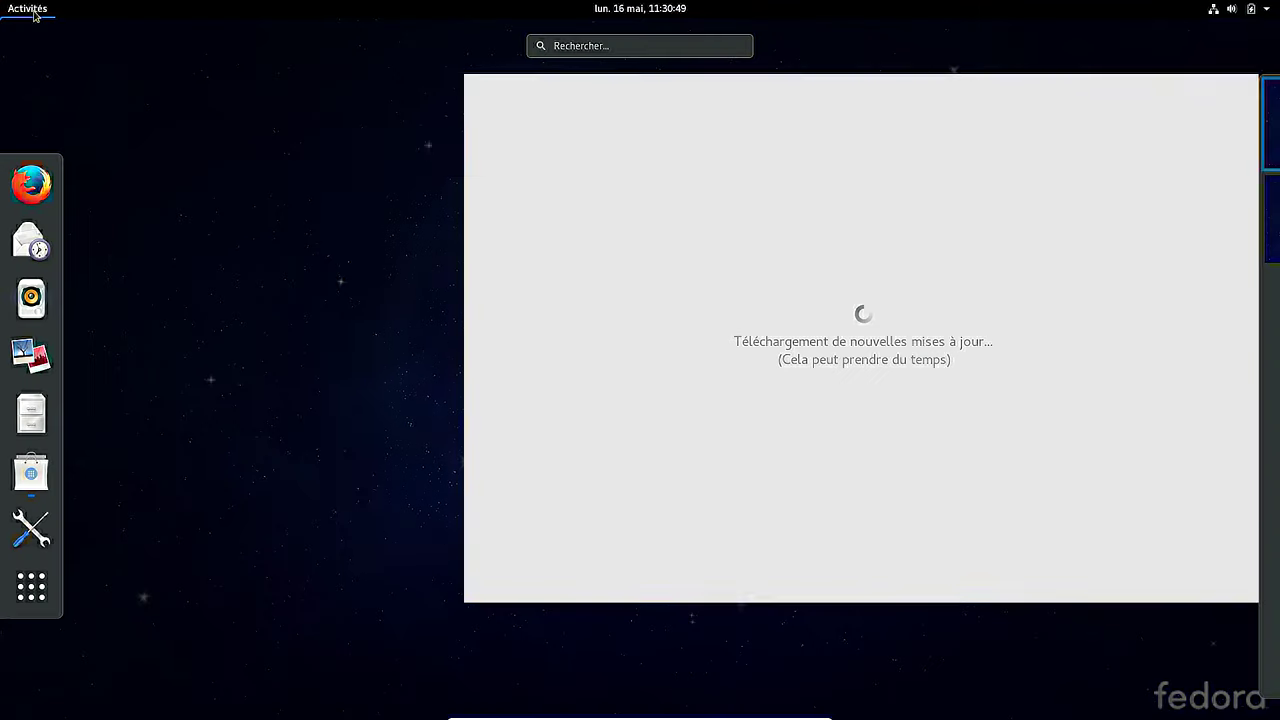
{"action": "left_click", "coordinate": [40, 592]}
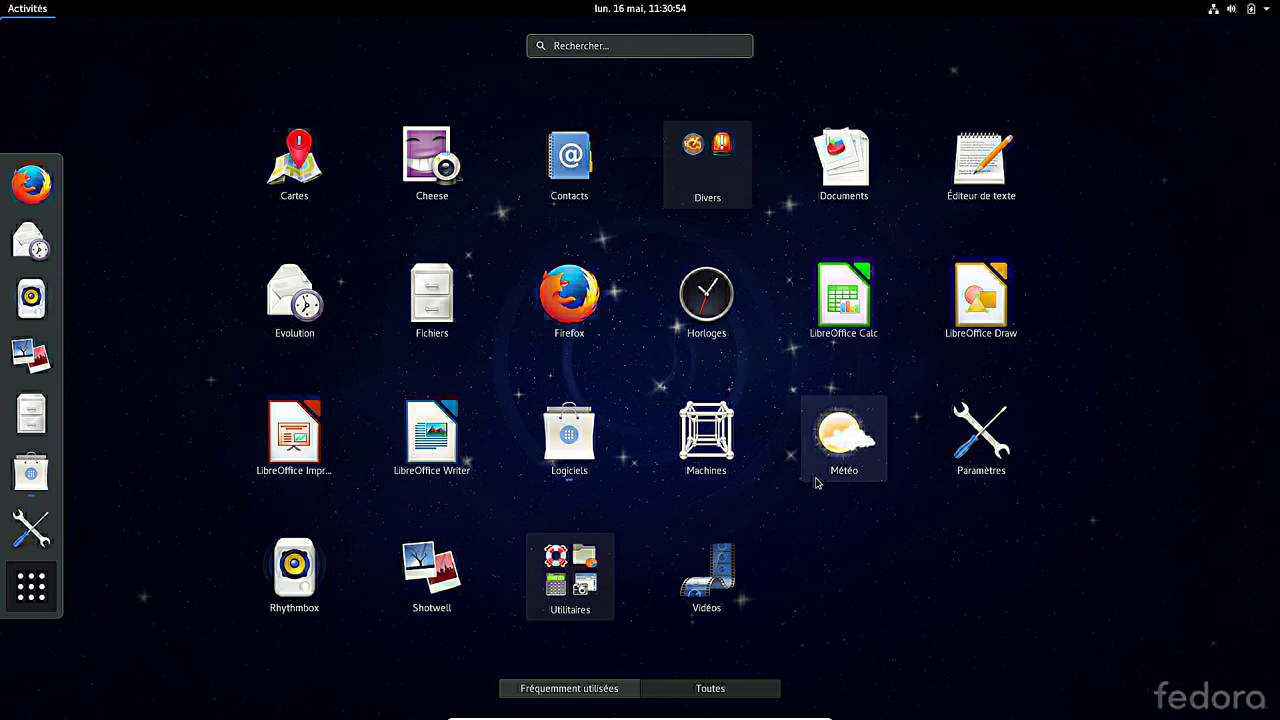
{"action": "left_click", "coordinate": [706, 430]}
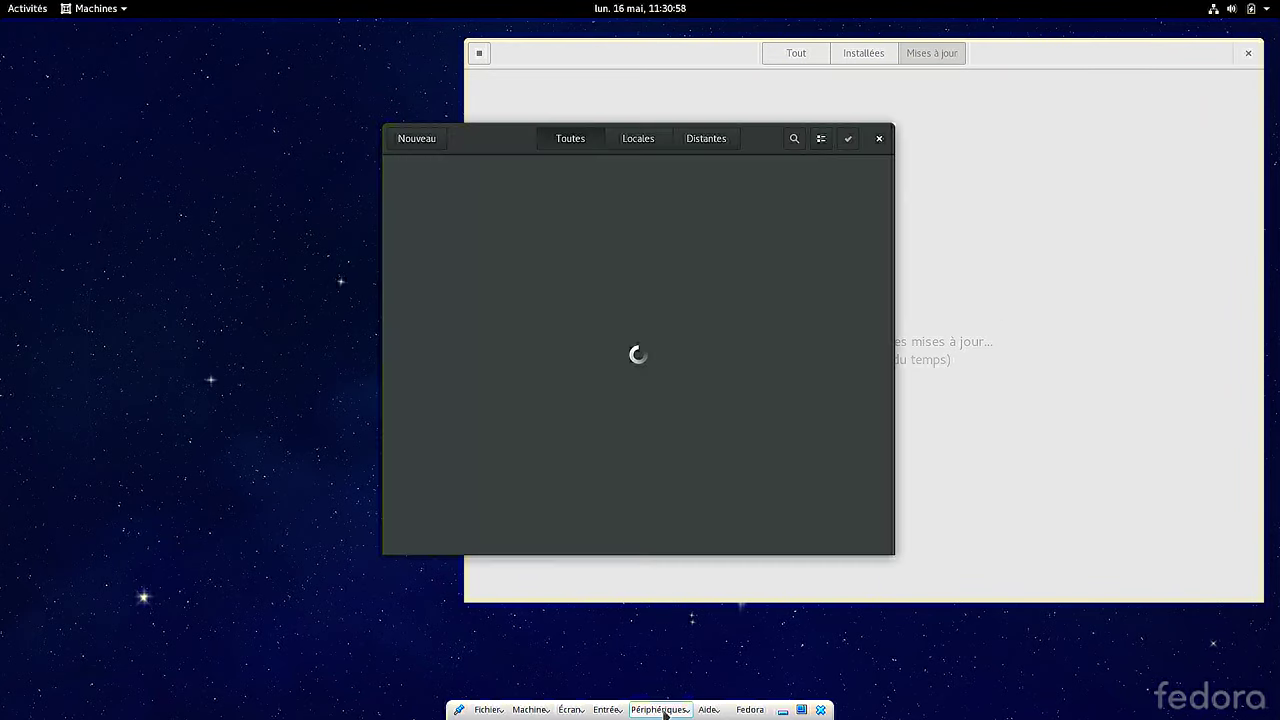
- Load Fedora-Workstation-Live-x86_64-24_Beta-1.6.iso into the VirtualBox optical drive, forcing ejection of the current disc
{"action": "left_click", "coordinate": [660, 714]}
{"action": "mouse_move", "coordinate": [734, 596]}
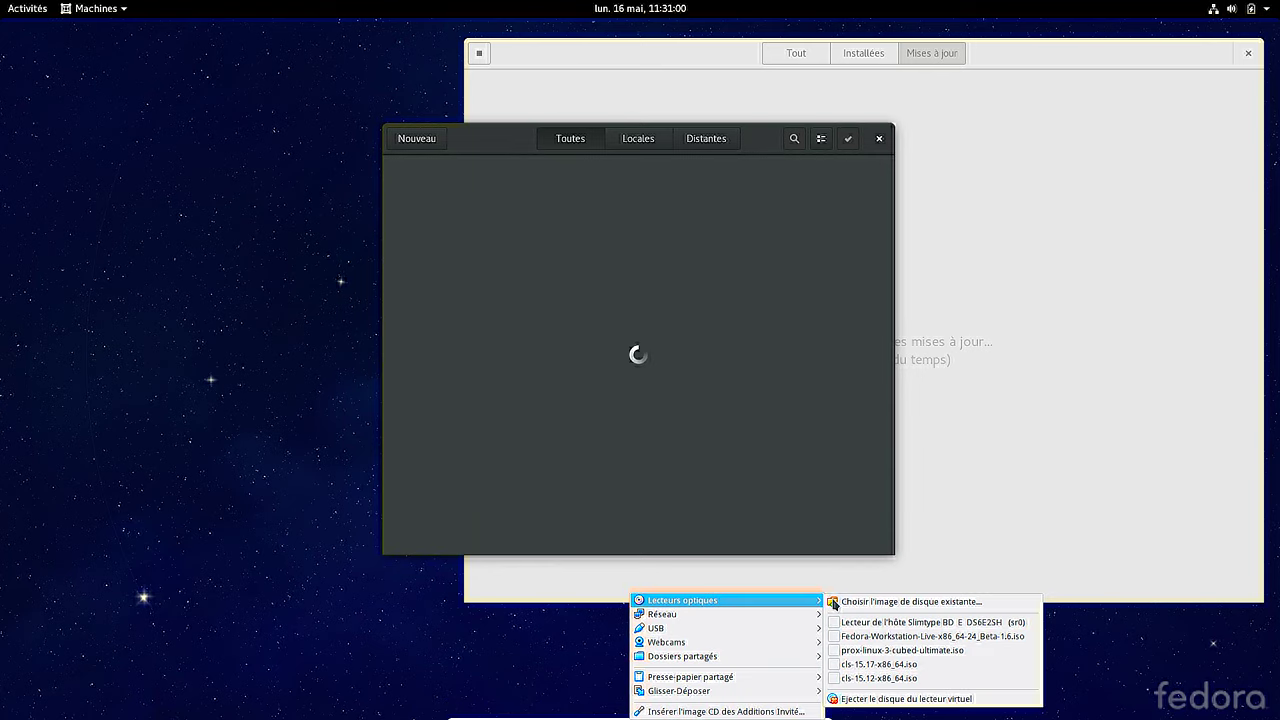
{"action": "left_click", "coordinate": [951, 640]}
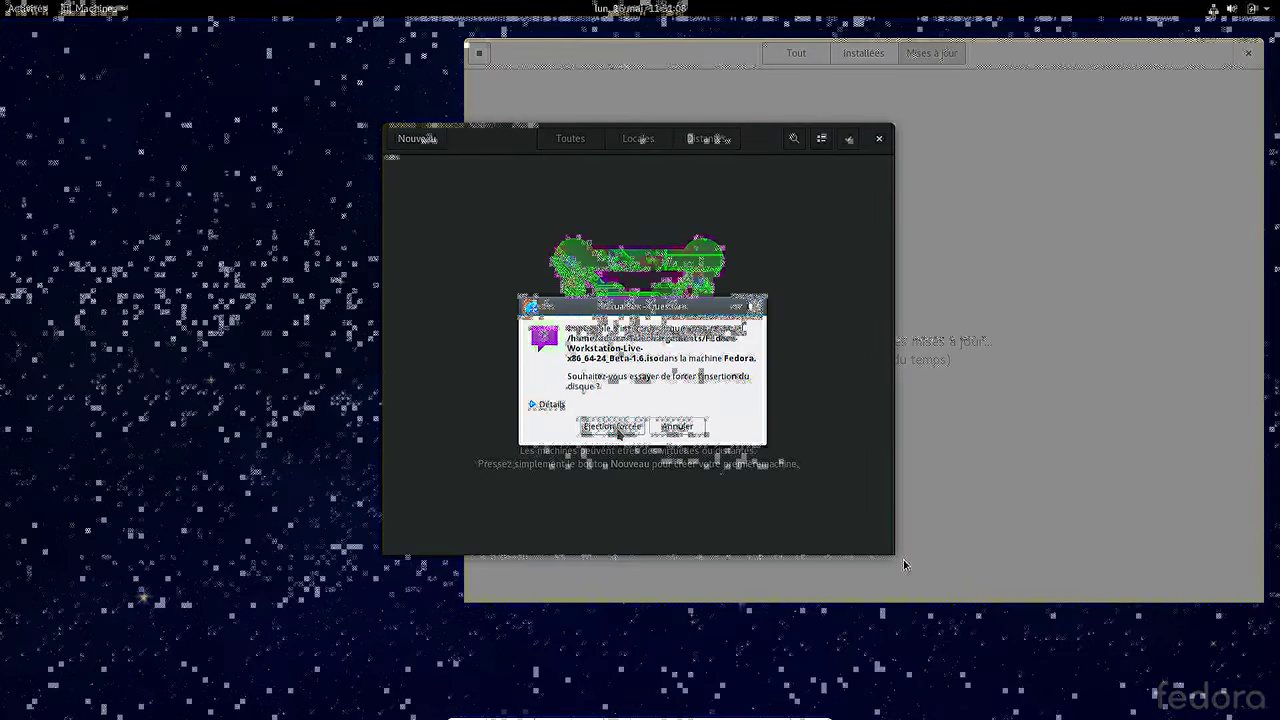
{"action": "left_click", "coordinate": [612, 427]}
- Start a new machine in Machines and try to use the Fedora-WS-Live disc as its installation source file
{"action": "left_click_drag", "start_coordinate": [484, 143], "coordinate": [223, 154]}
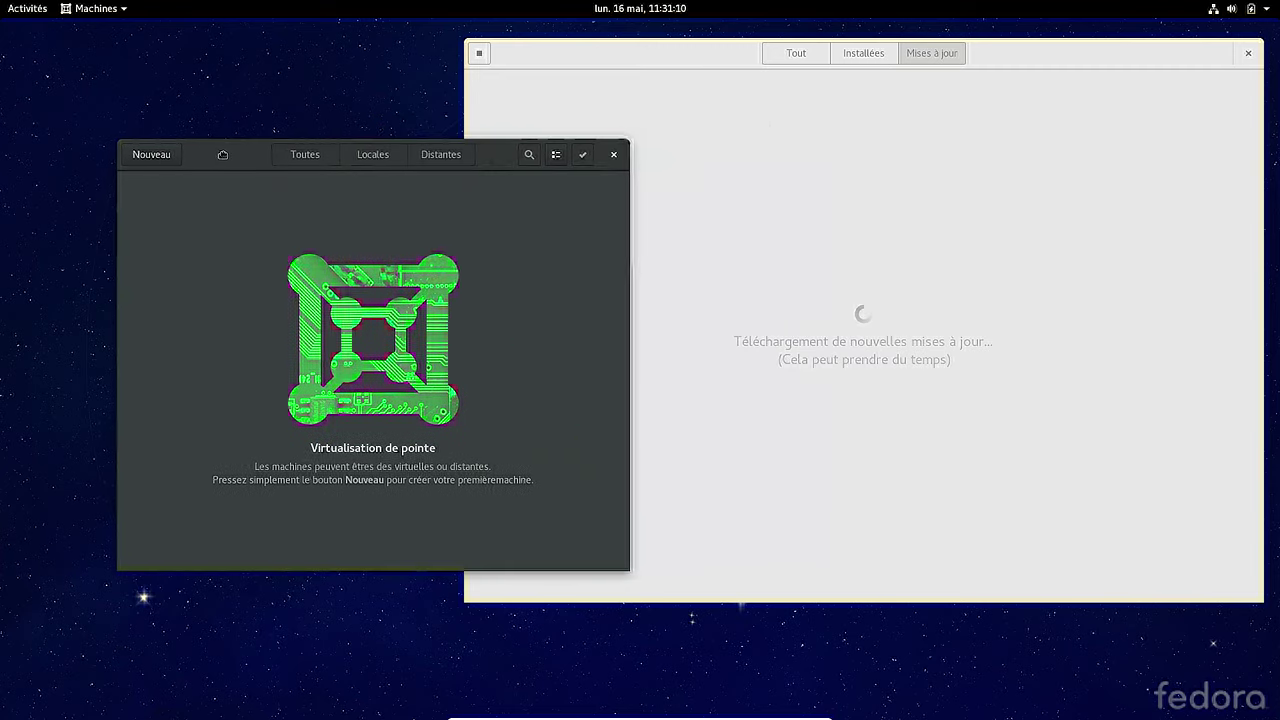
{"action": "left_click", "coordinate": [150, 157]}
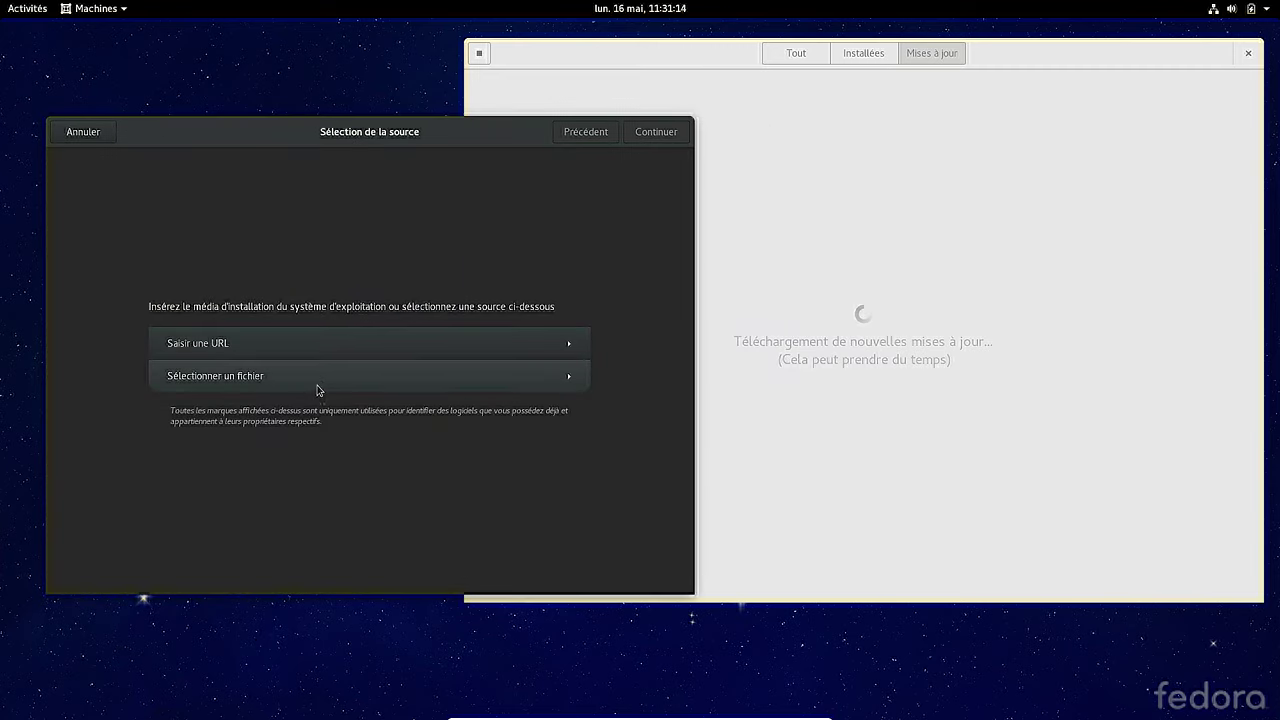
{"action": "left_click", "coordinate": [362, 395]}
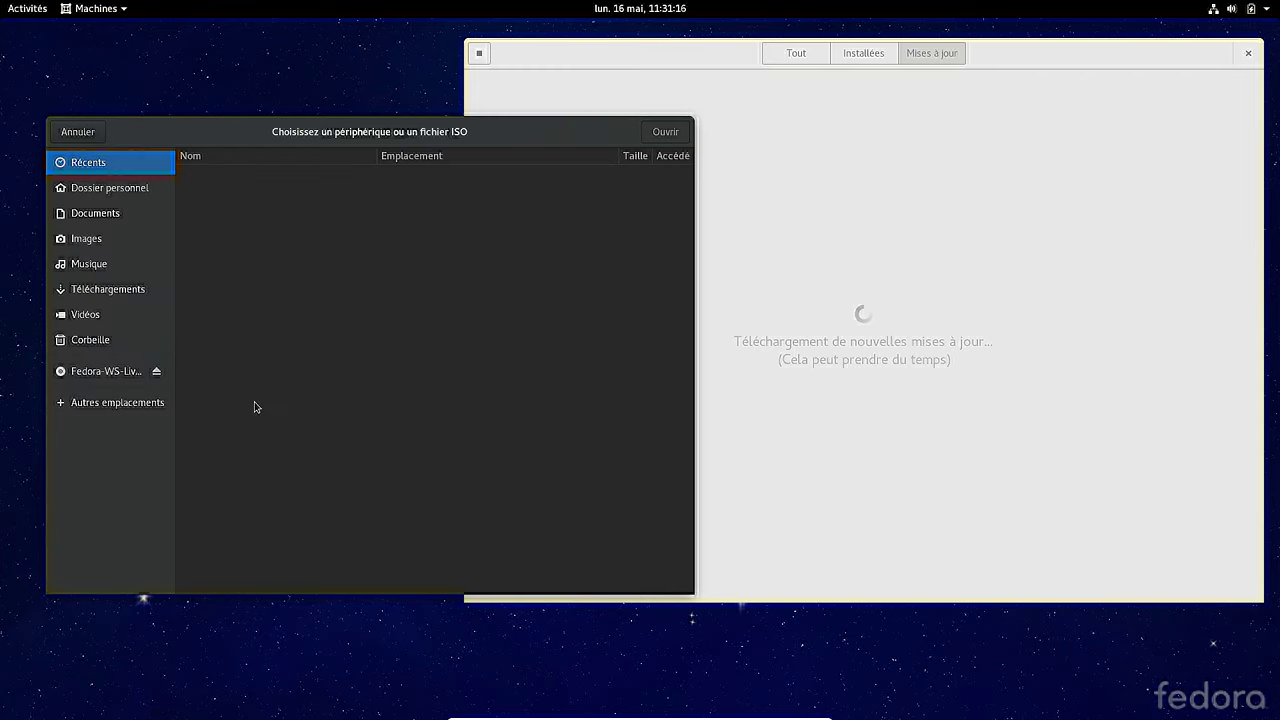
{"action": "left_click", "coordinate": [77, 369]}
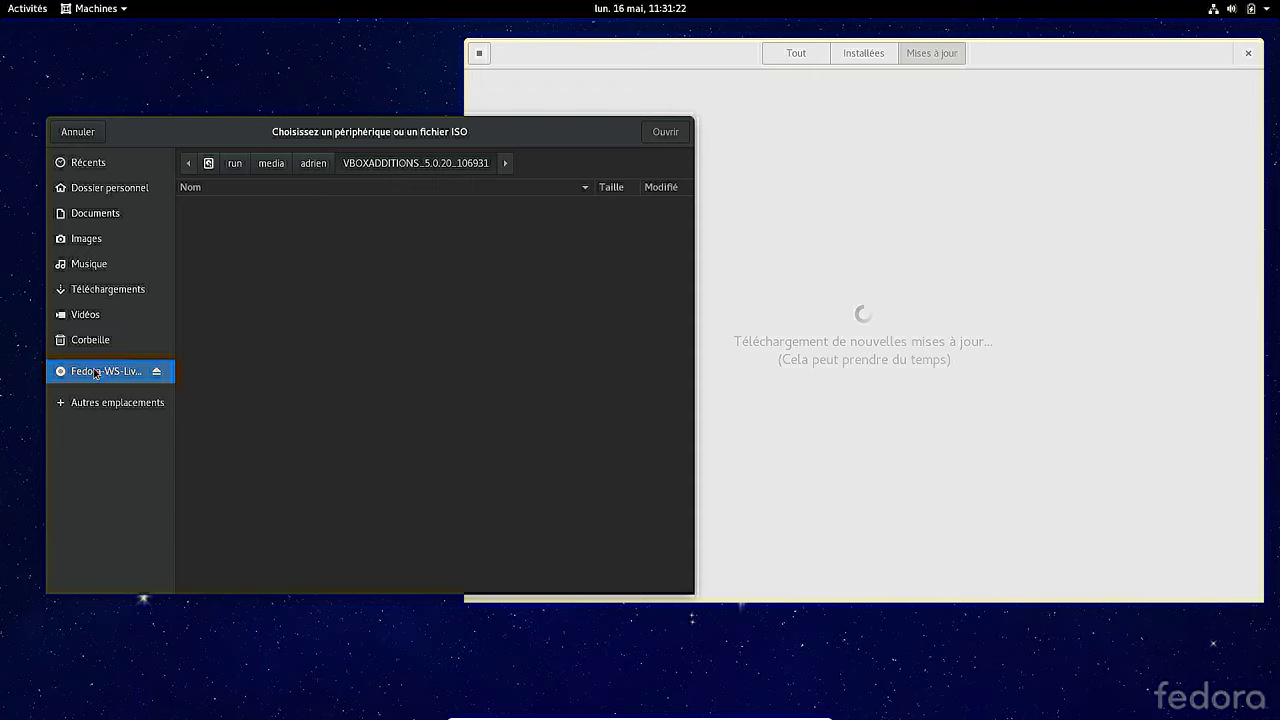
{"action": "left_click", "coordinate": [76, 132]}
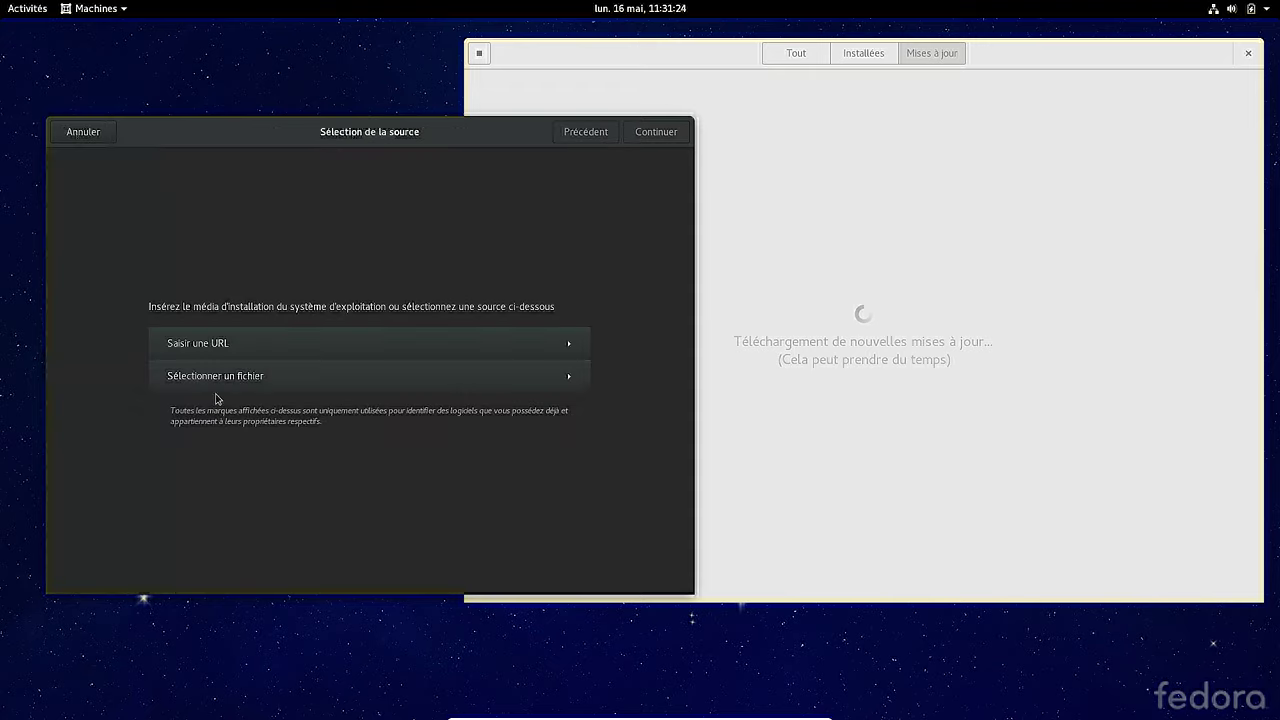
- Browse the network for an installation ISO and try to open the data share on SUPERLINUX
{"action": "left_click", "coordinate": [291, 386]}
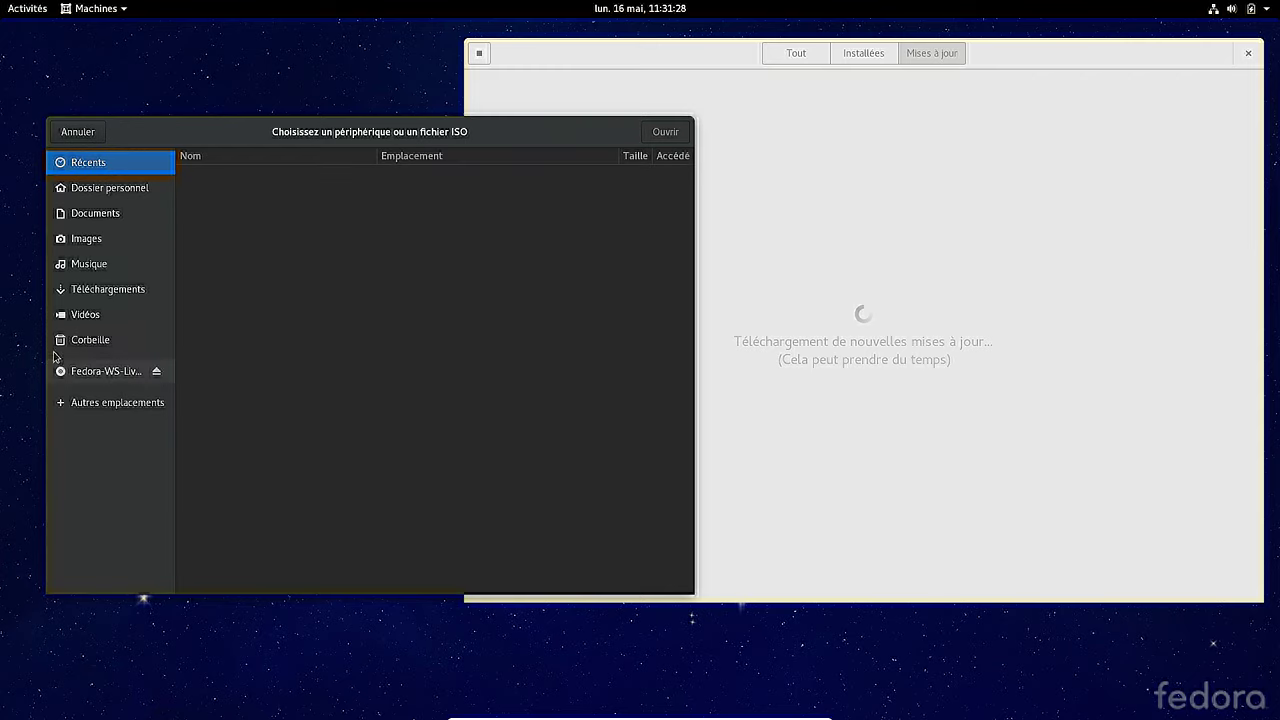
{"action": "left_click", "coordinate": [111, 403]}
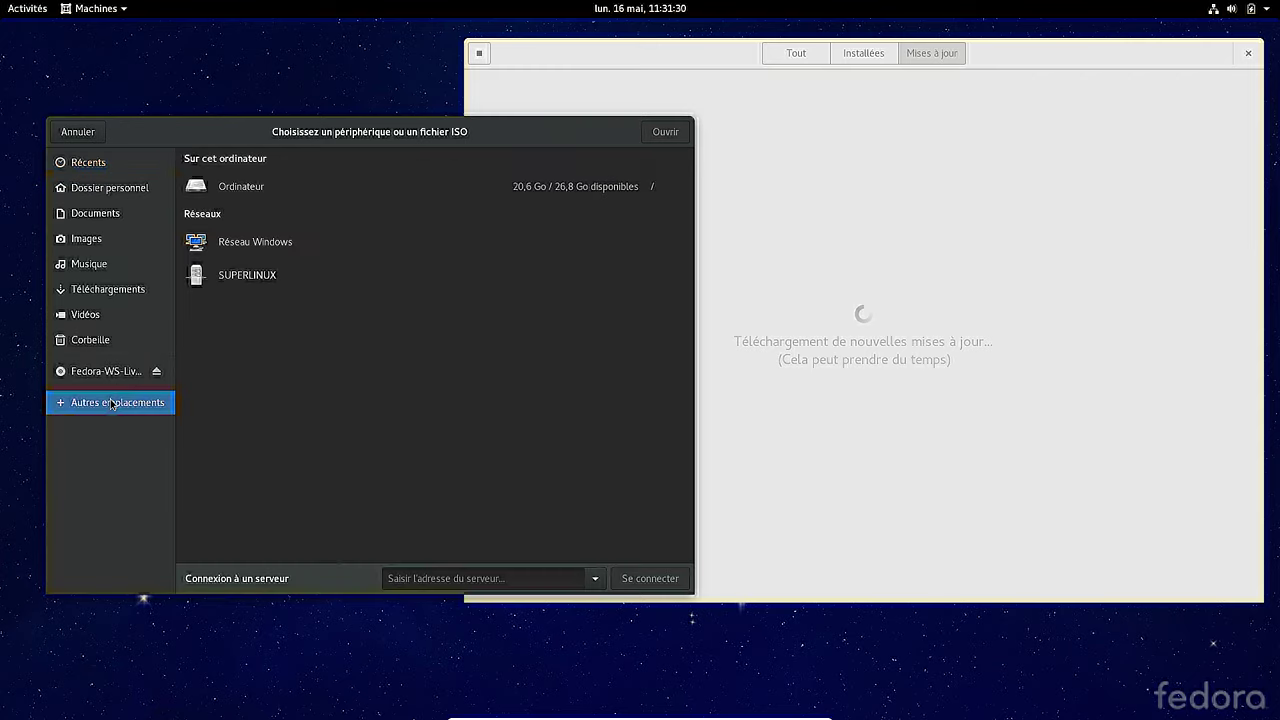
{"action": "left_click", "coordinate": [271, 280]}
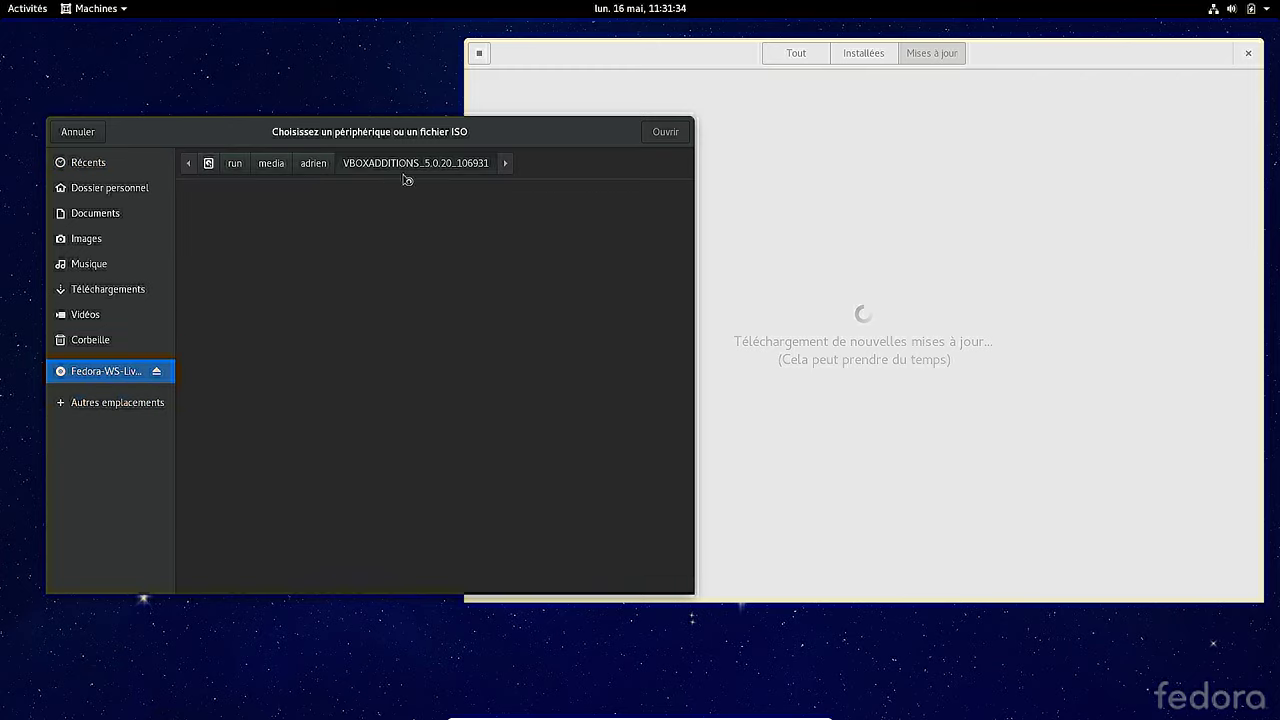
{"action": "left_click", "coordinate": [114, 408]}
{"action": "left_click", "coordinate": [247, 276]}
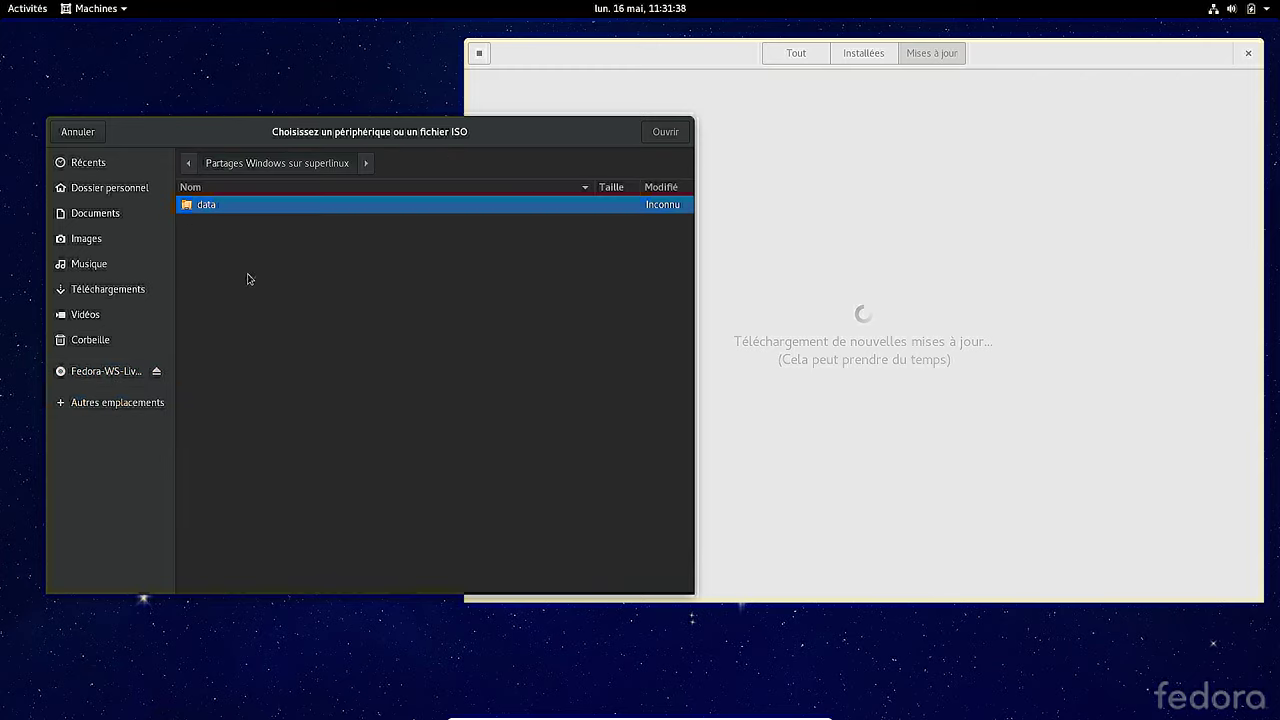
{"action": "double_click", "coordinate": [244, 207]}
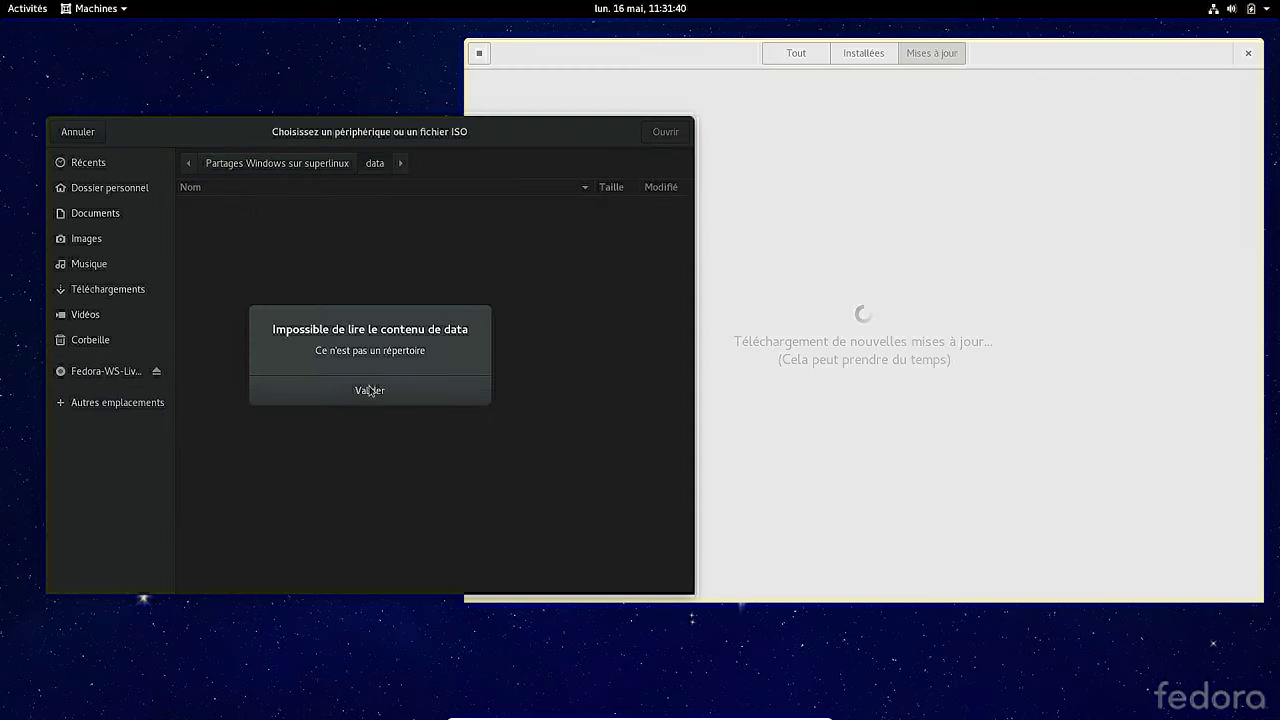
{"action": "left_click", "coordinate": [368, 391]}
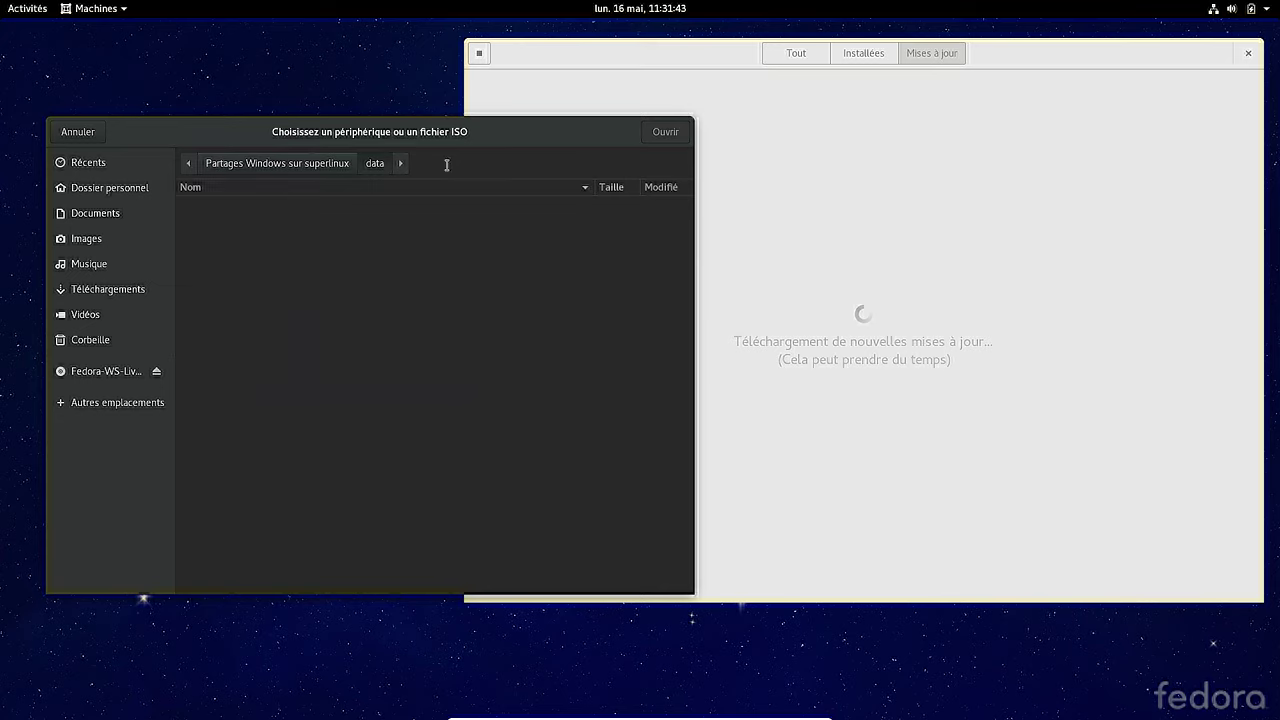
- Try again to open the data share on superlinux through the other locations of the ISO file chooser
{"action": "key", "text": "ctrl+l"}
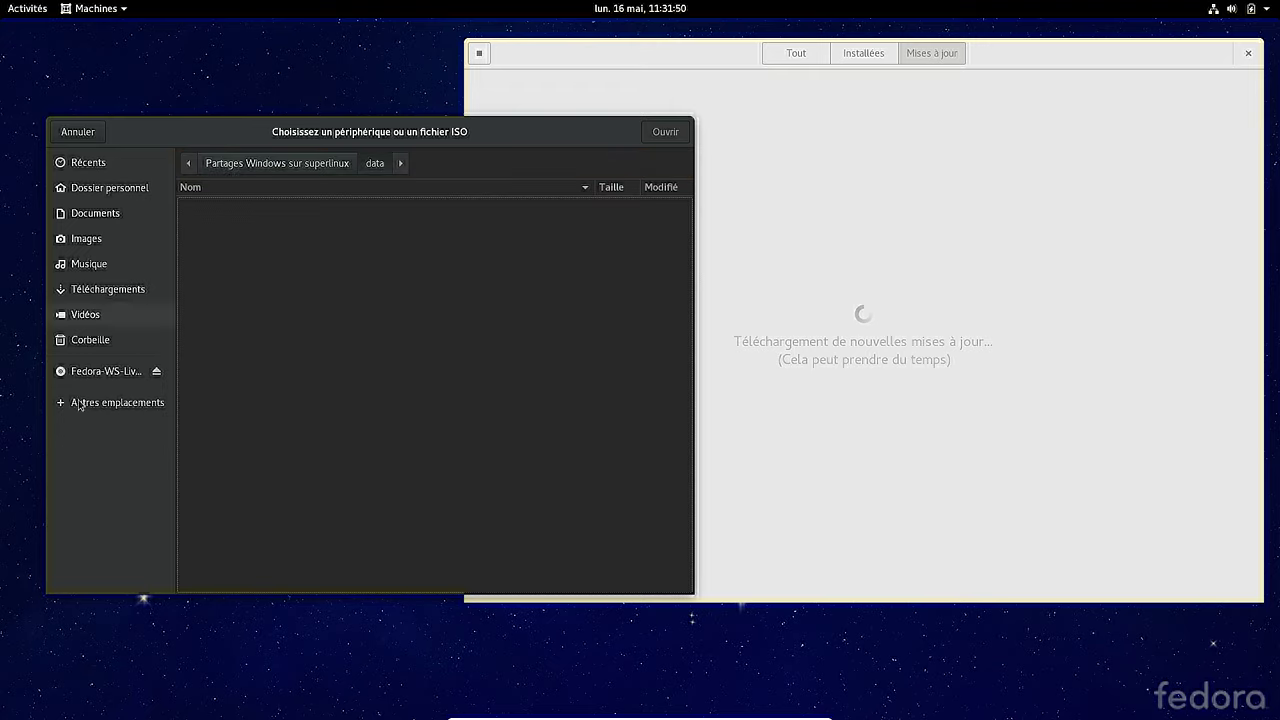
{"action": "left_click", "coordinate": [110, 403]}
{"action": "left_click", "coordinate": [251, 275]}
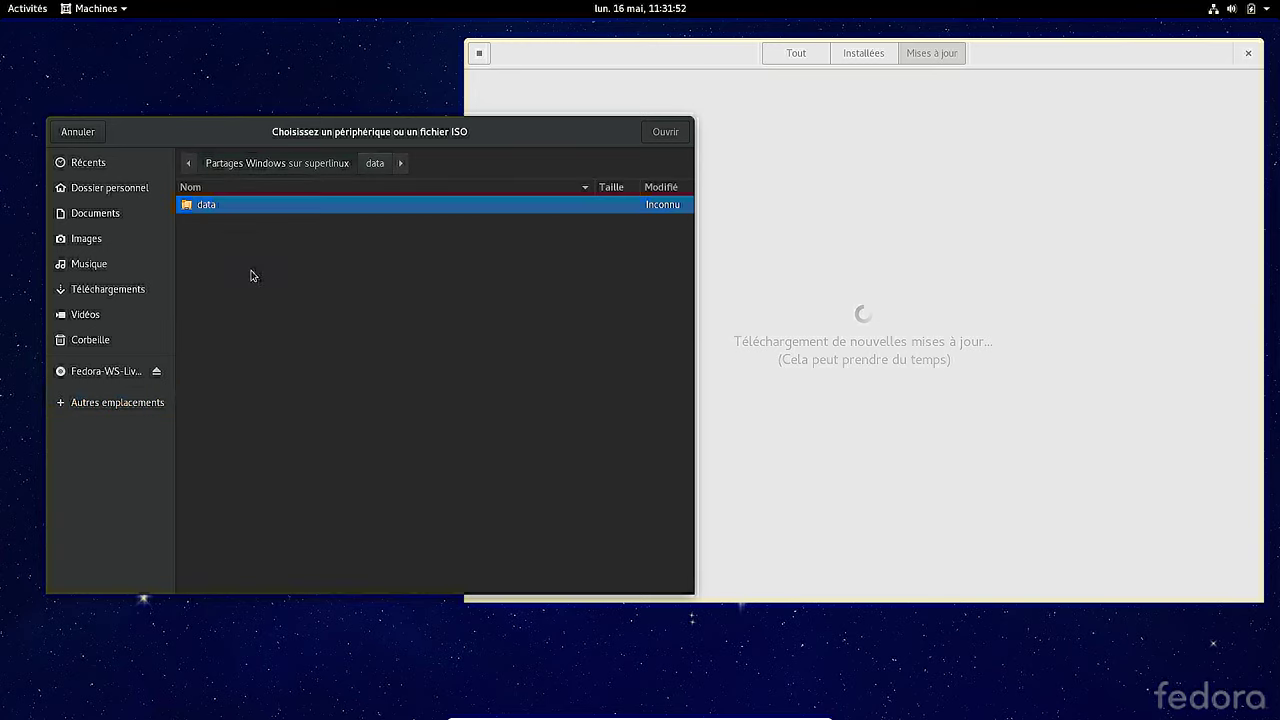
{"action": "double_click", "coordinate": [237, 212]}
{"action": "left_click", "coordinate": [331, 390]}
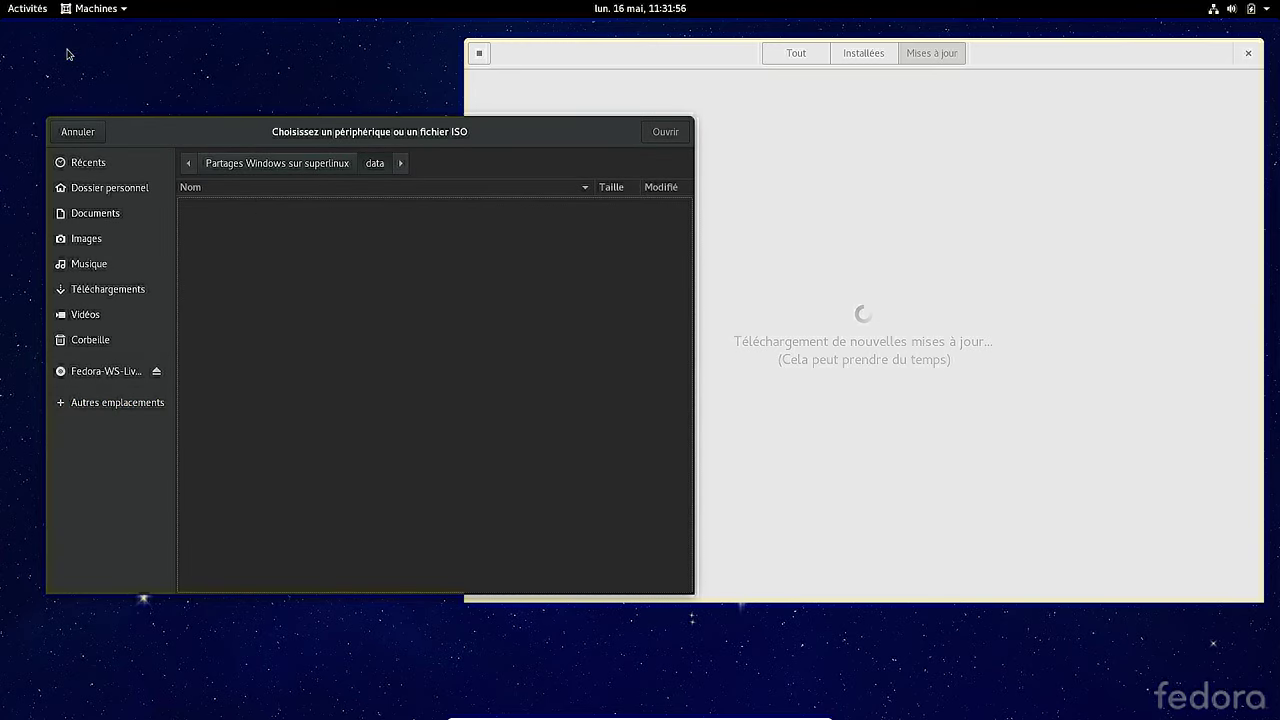
- Open the Files application, browse the network to superlinux and request access to its data share
{"action": "left_click", "coordinate": [44, 10]}
{"action": "left_click", "coordinate": [25, 390]}
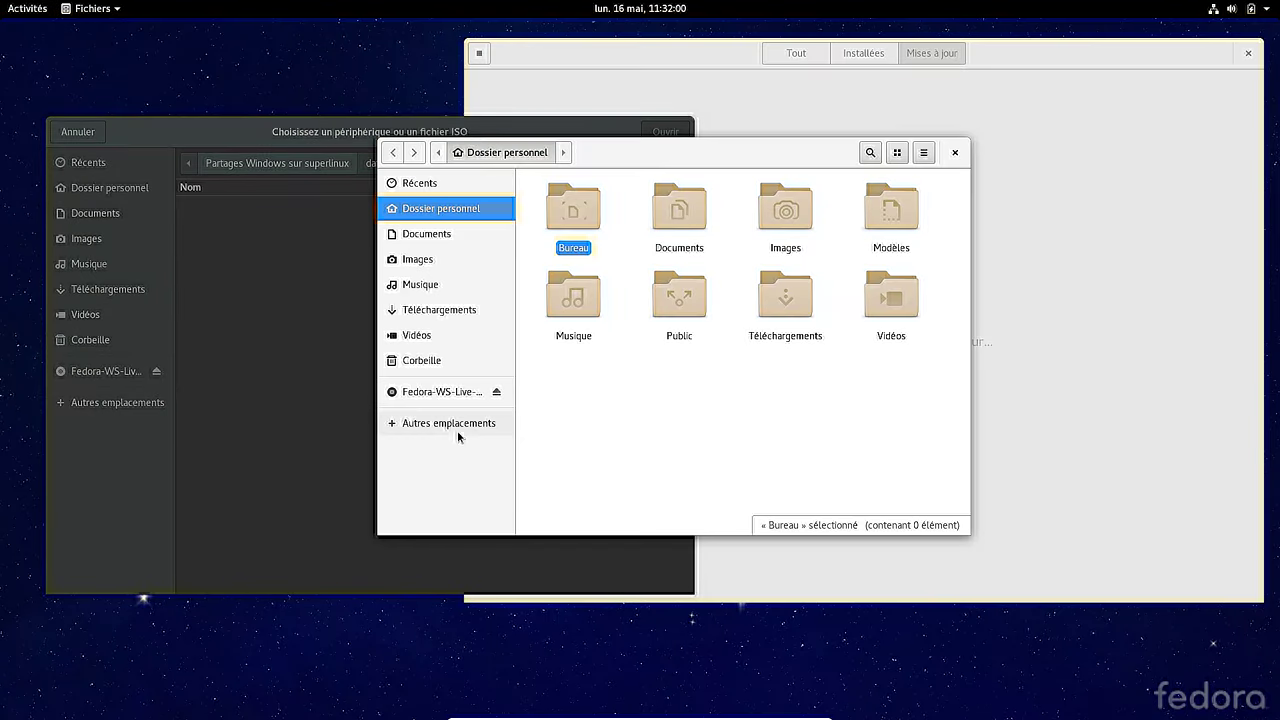
{"action": "left_click", "coordinate": [455, 432]}
{"action": "left_click", "coordinate": [586, 297]}
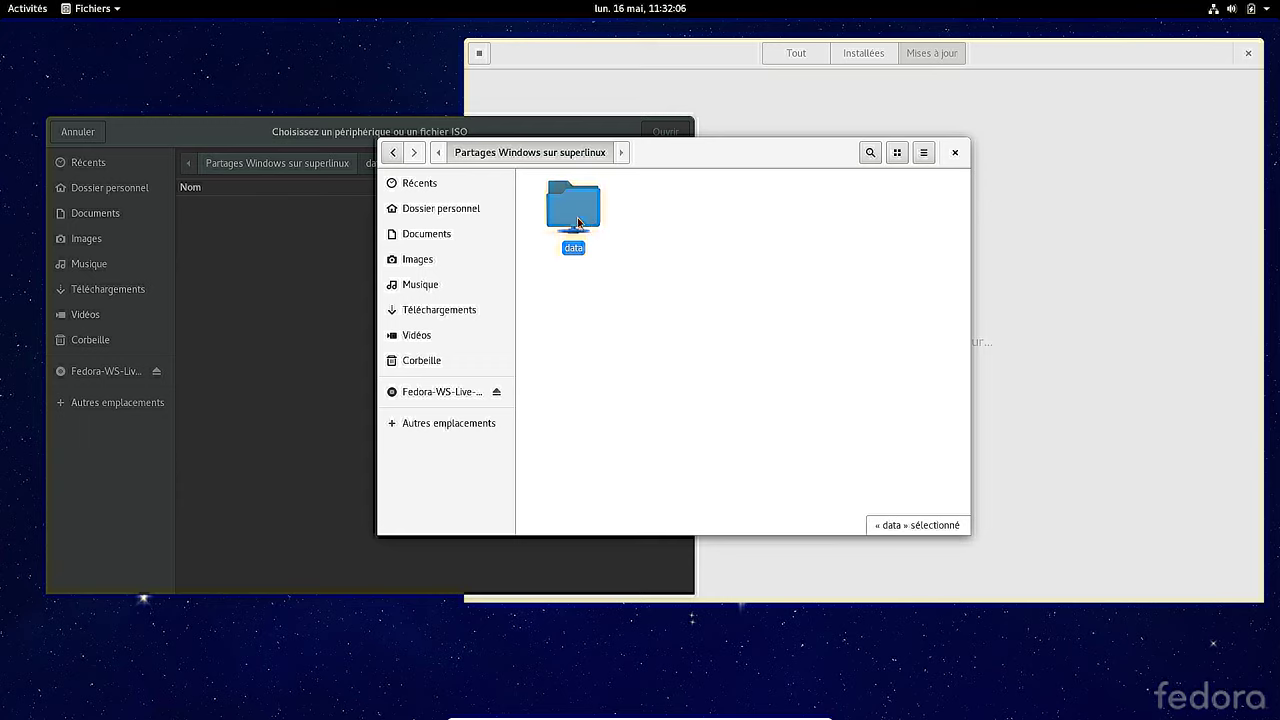
{"action": "double_click", "coordinate": [578, 220]}
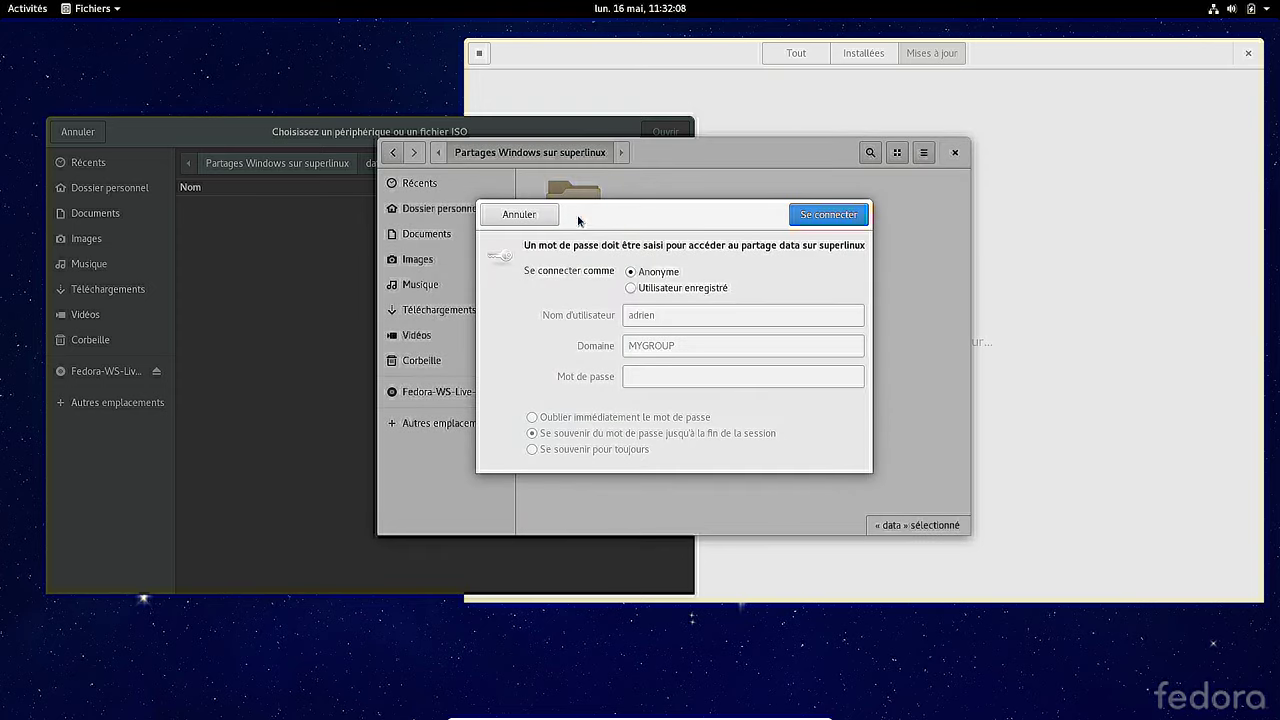
- Connect to the data share as a registered user with the account password
{"action": "left_click", "coordinate": [649, 289]}
{"action": "left_click", "coordinate": [646, 370]}
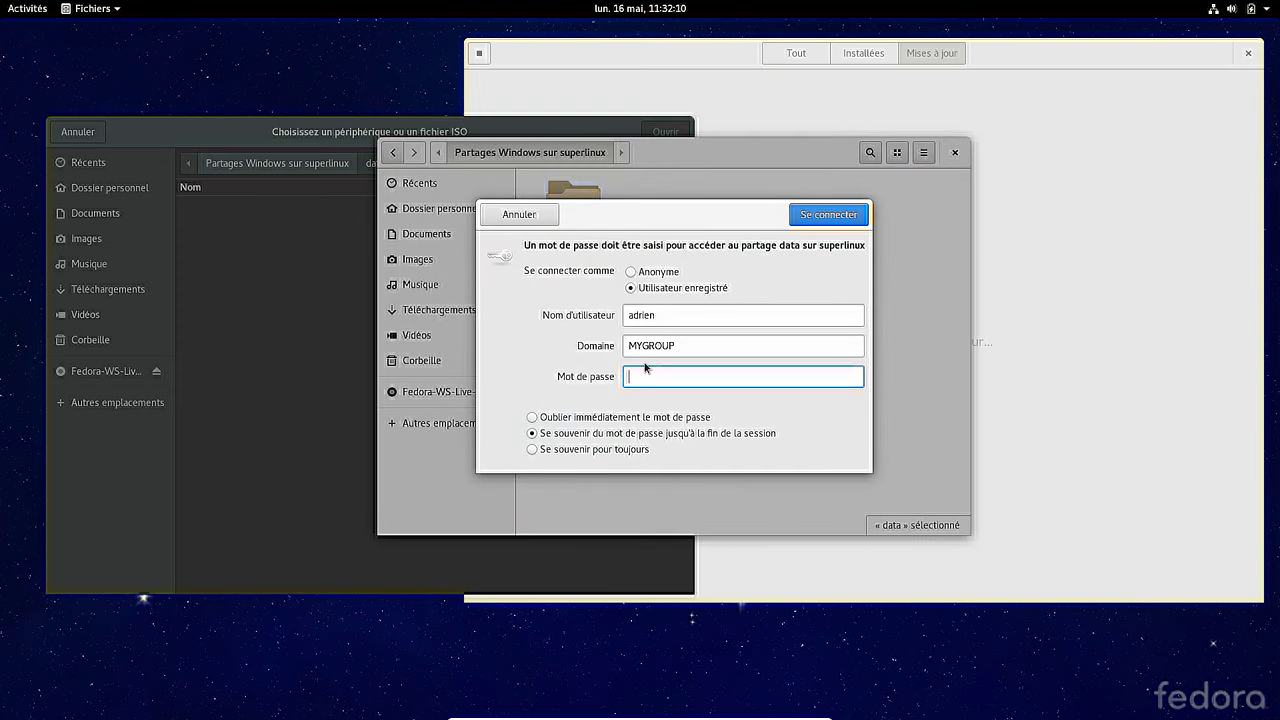
{"action": "type", "text": "••••••••"}
{"action": "key", "text": "Return"}
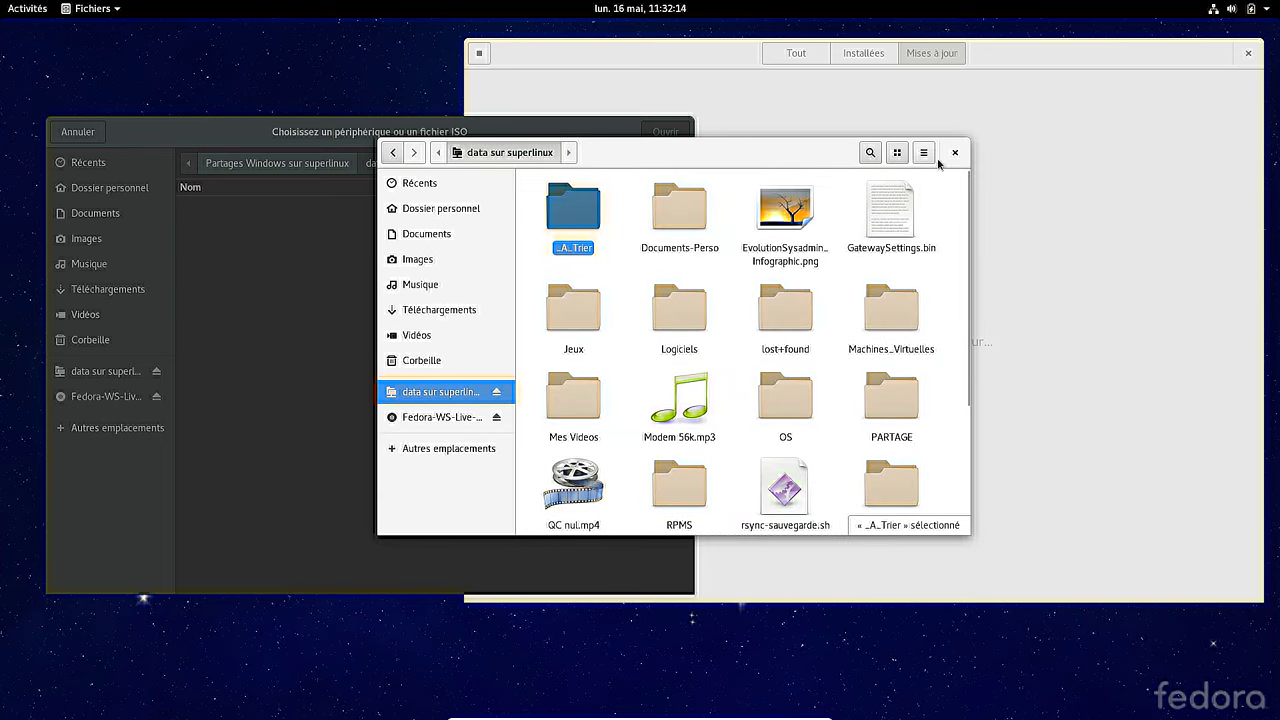
- Back in Machines, choose a Fedora-Live-Workstation 23-10 ISO from the share's OS/Fedora folder as the installation source
{"action": "left_click", "coordinate": [549, 130]}
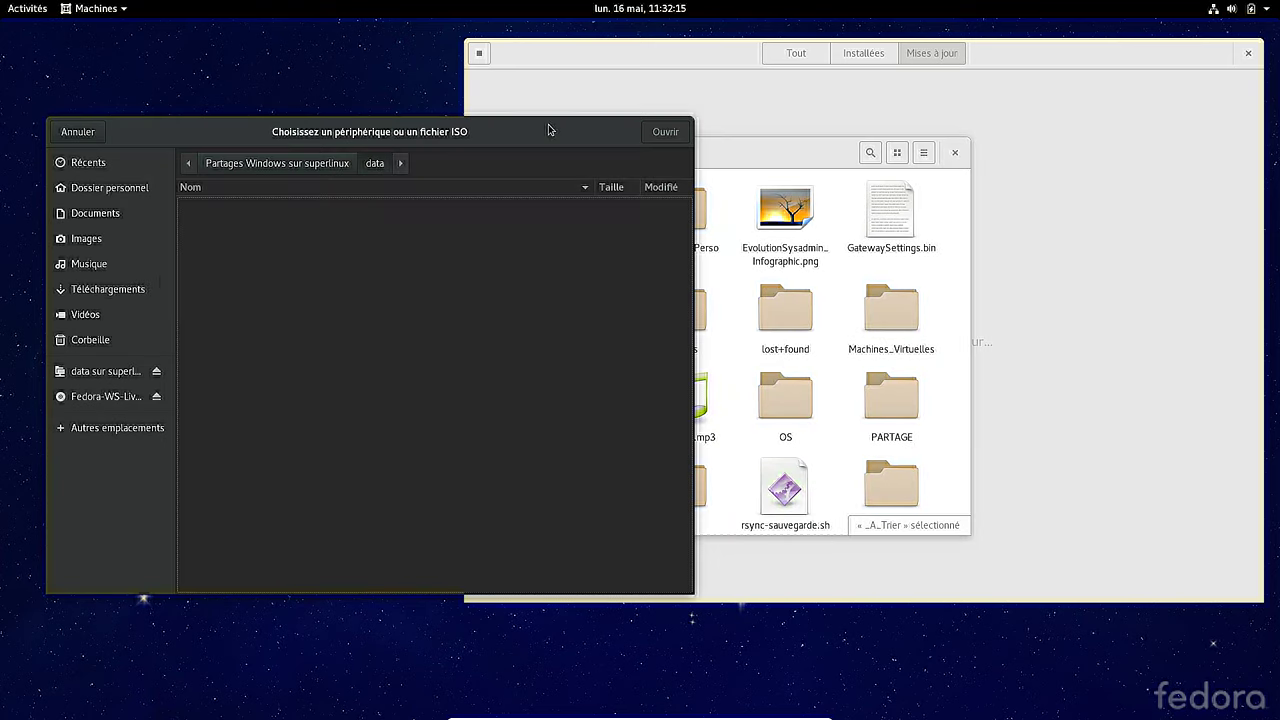
{"action": "left_click", "coordinate": [140, 371]}
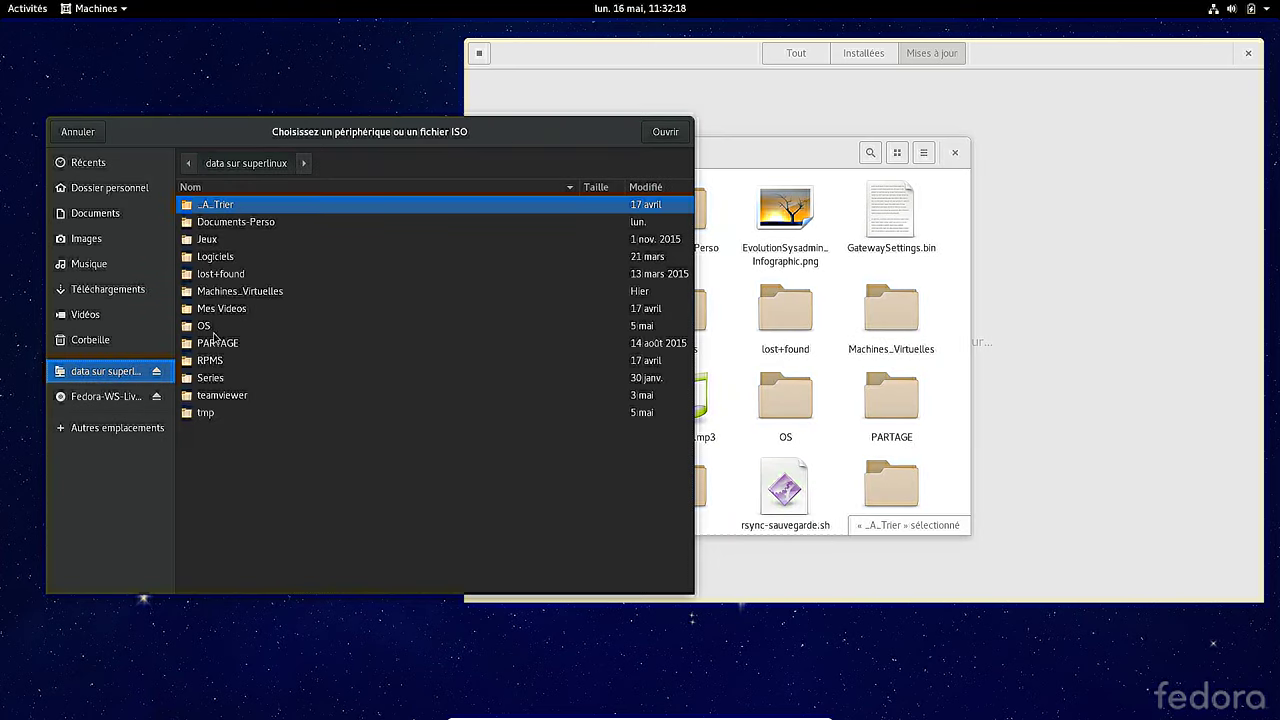
{"action": "double_click", "coordinate": [227, 325]}
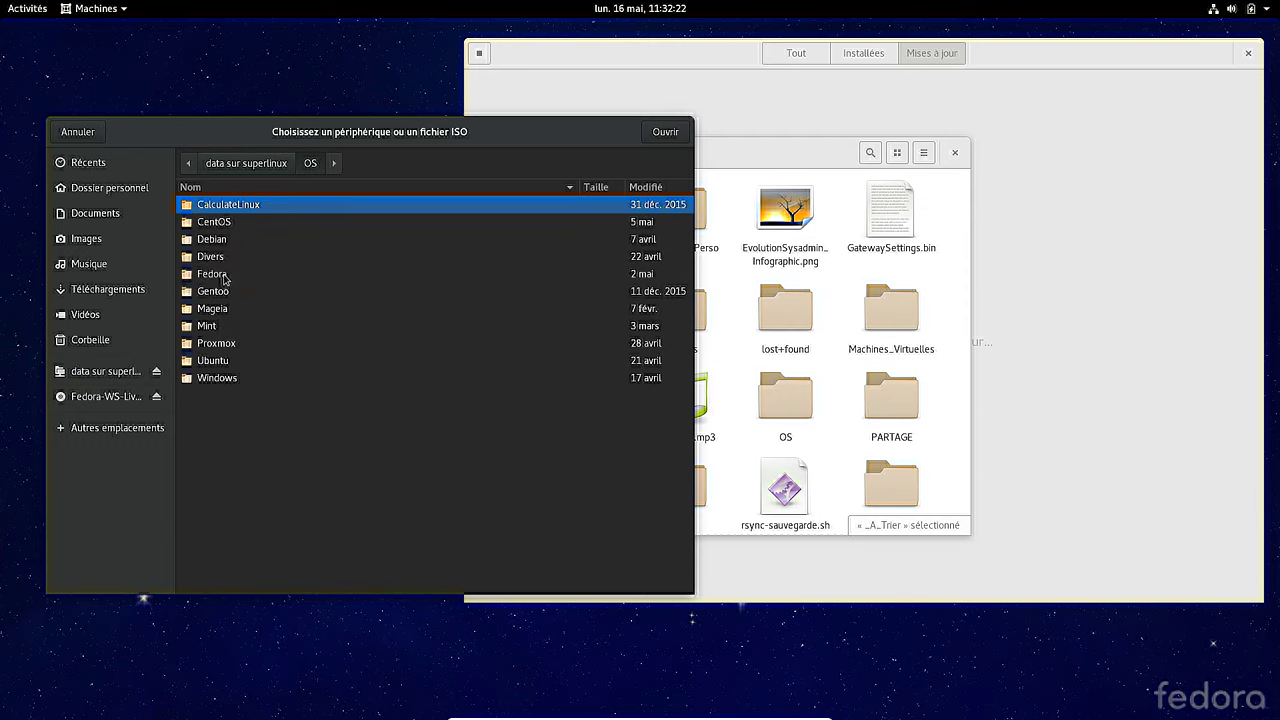
{"action": "double_click", "coordinate": [222, 275]}
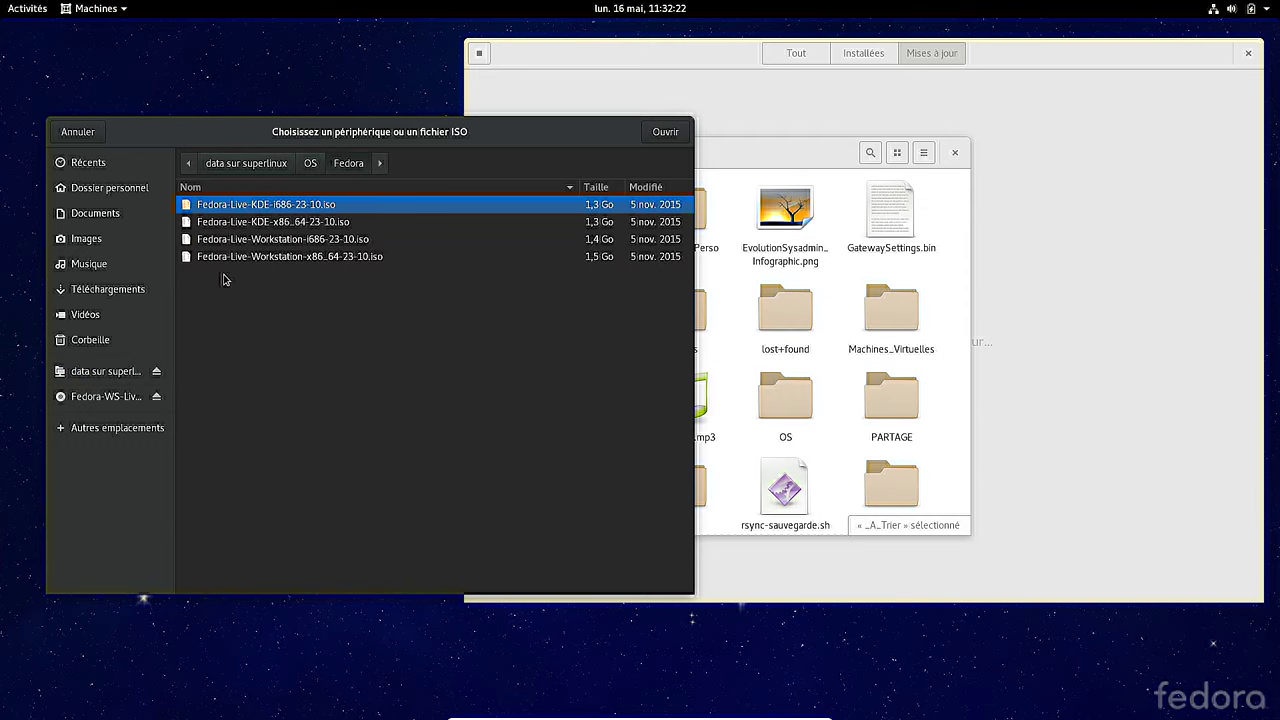
{"action": "double_click", "coordinate": [314, 247]}
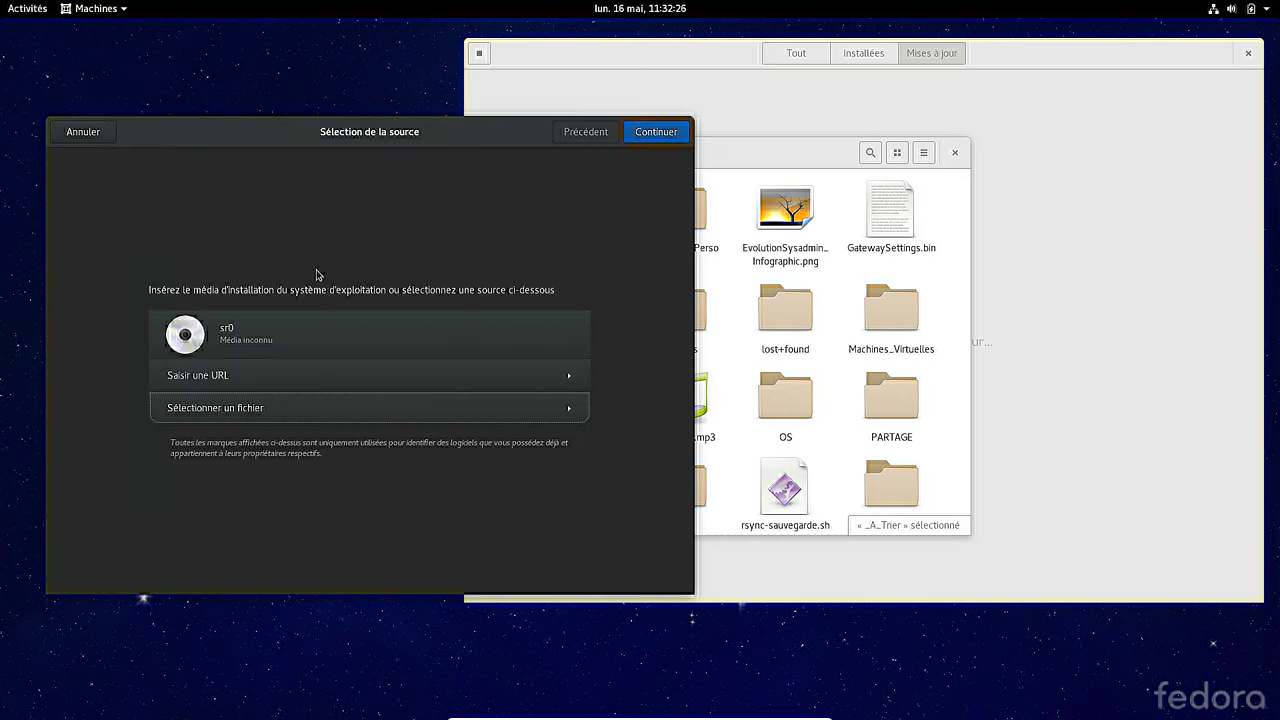
- Close the Files window and create the Fedora 23 Workstation machine with the proposed memory and disk size
{"action": "left_click", "coordinate": [955, 152]}
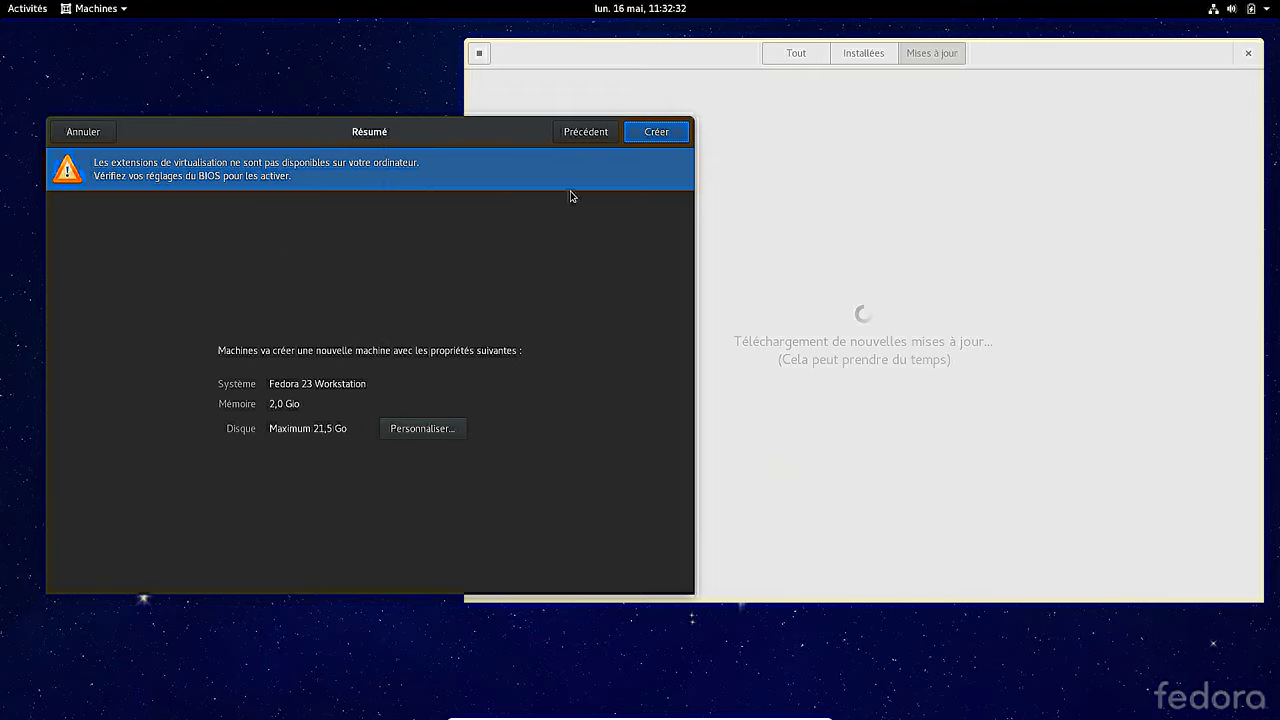
{"action": "left_click", "coordinate": [648, 138]}
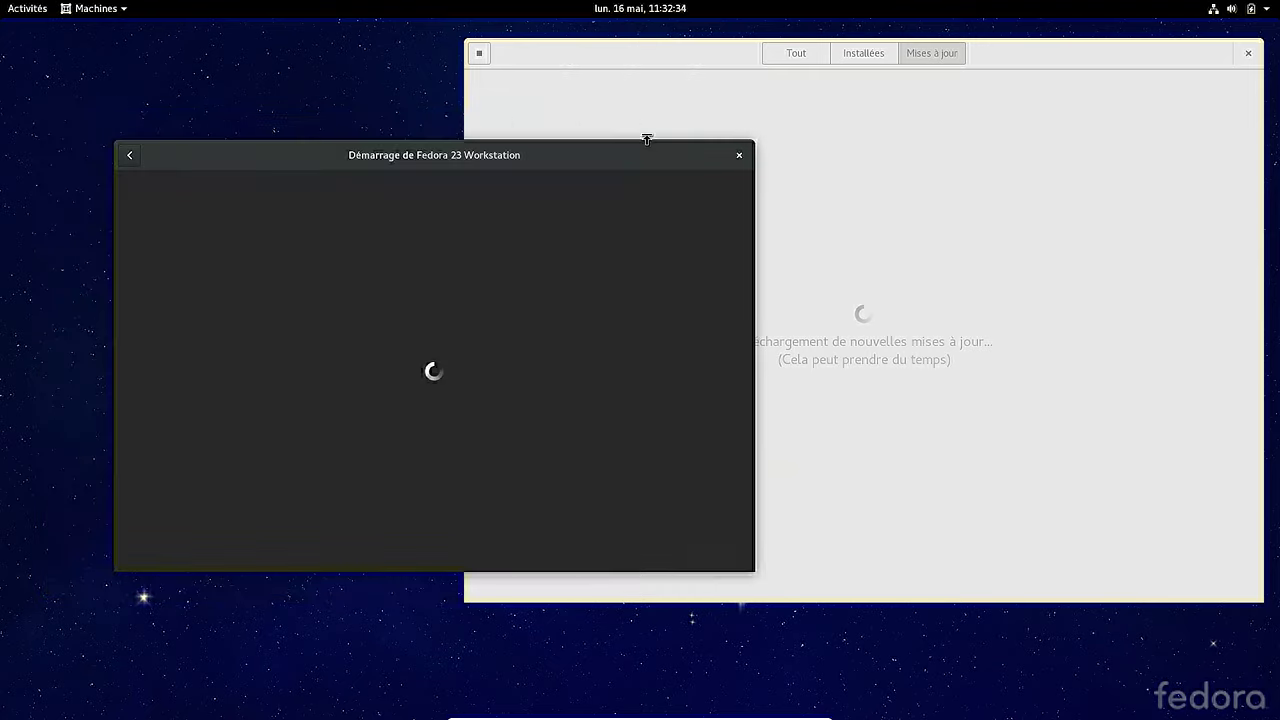
{"action": "left_click_drag", "start_coordinate": [576, 163], "coordinate": [543, 139]}
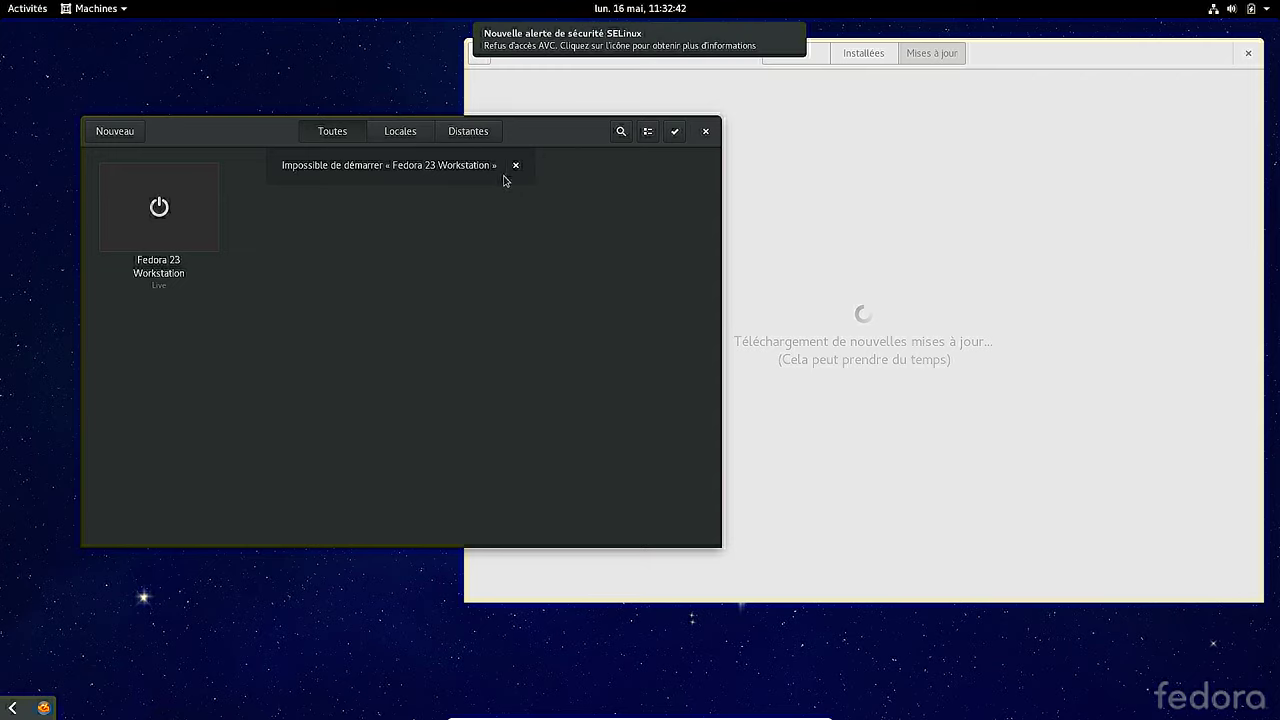
{"action": "mouse_move", "coordinate": [580, 50]}
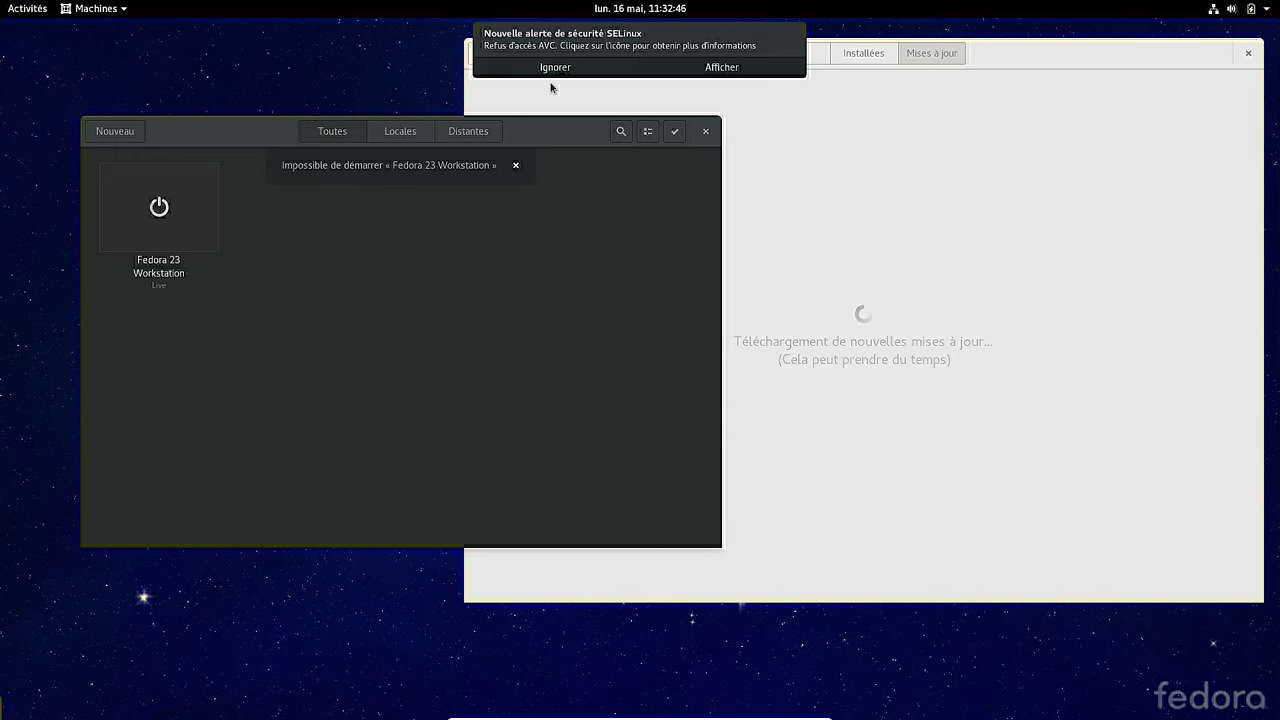
{"action": "left_click", "coordinate": [32, 12]}
{"action": "left_click", "coordinate": [312, 416]}
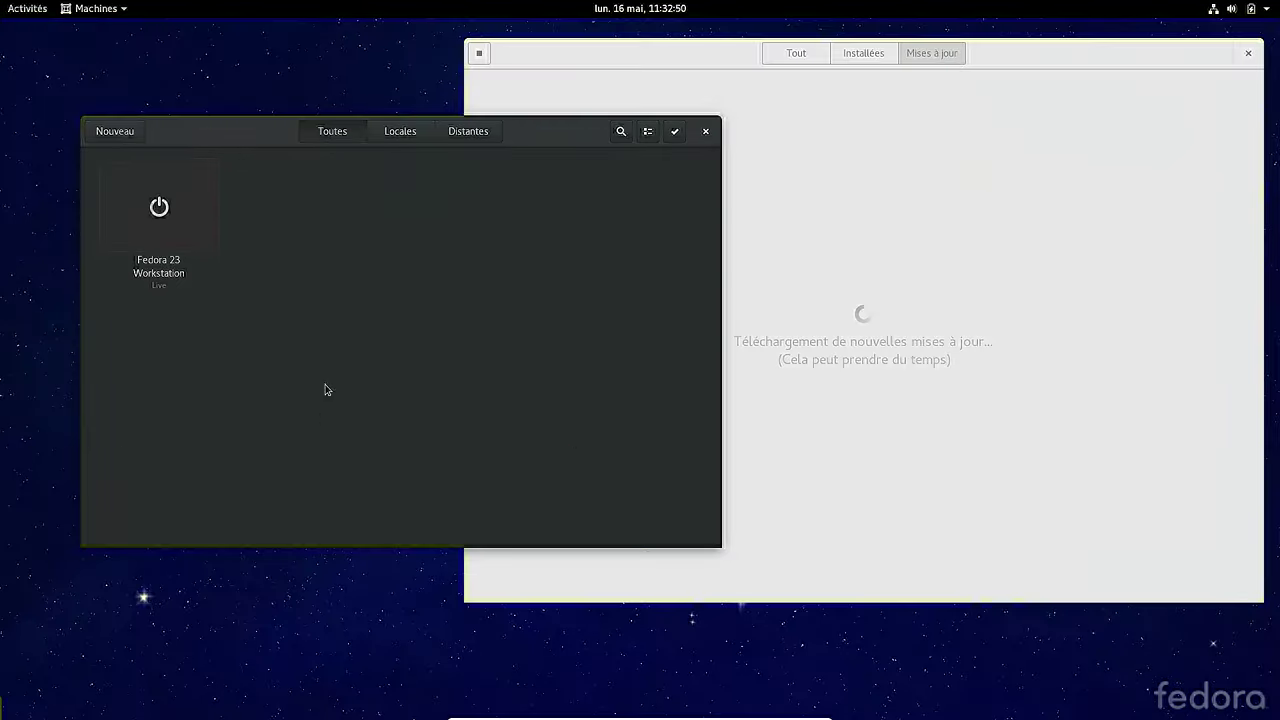
{"action": "left_click", "coordinate": [677, 48]}
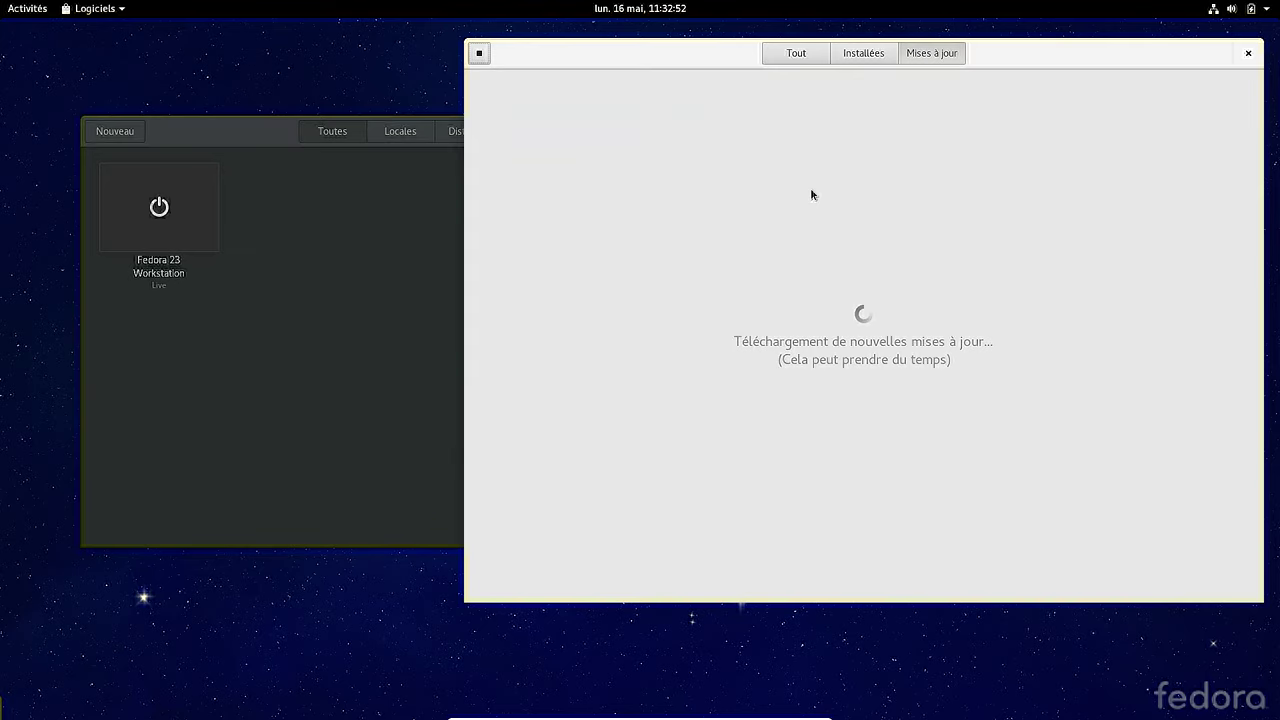
- Launch Terminal and open a root shell with sudo -i, entering the sudo password
{"action": "left_click", "coordinate": [25, 14]}
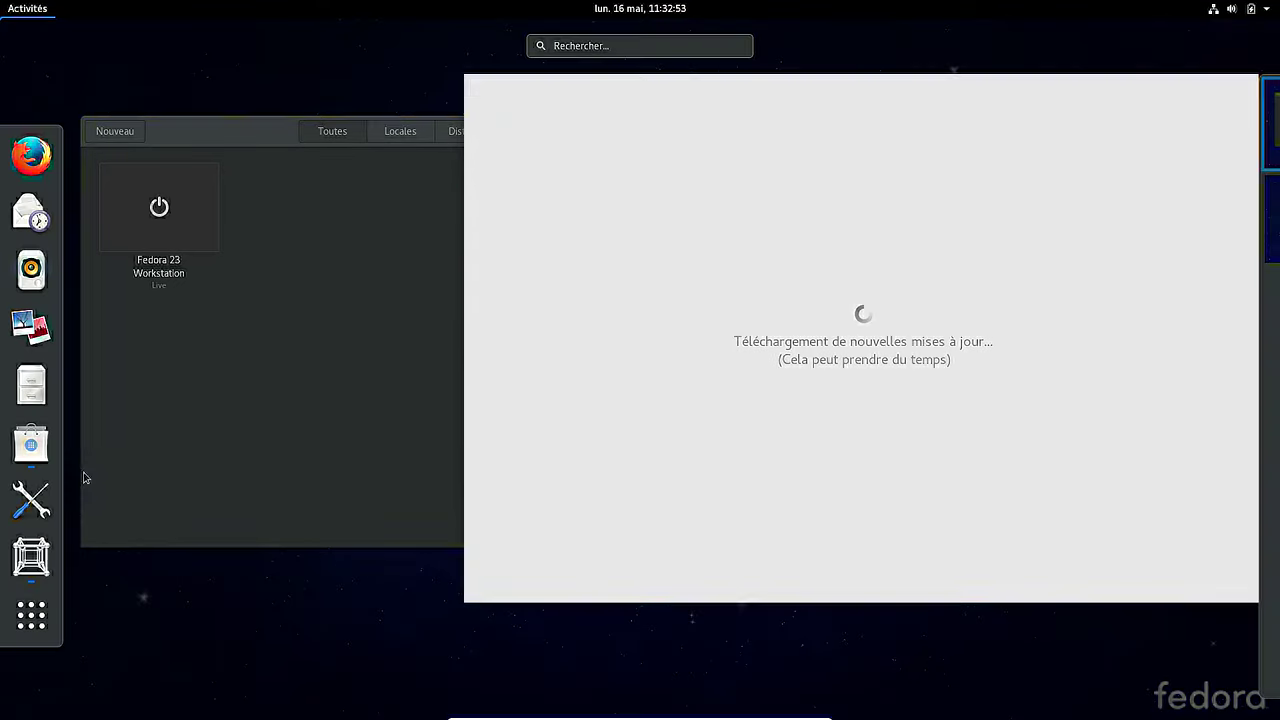
{"action": "type", "text": "ter"}
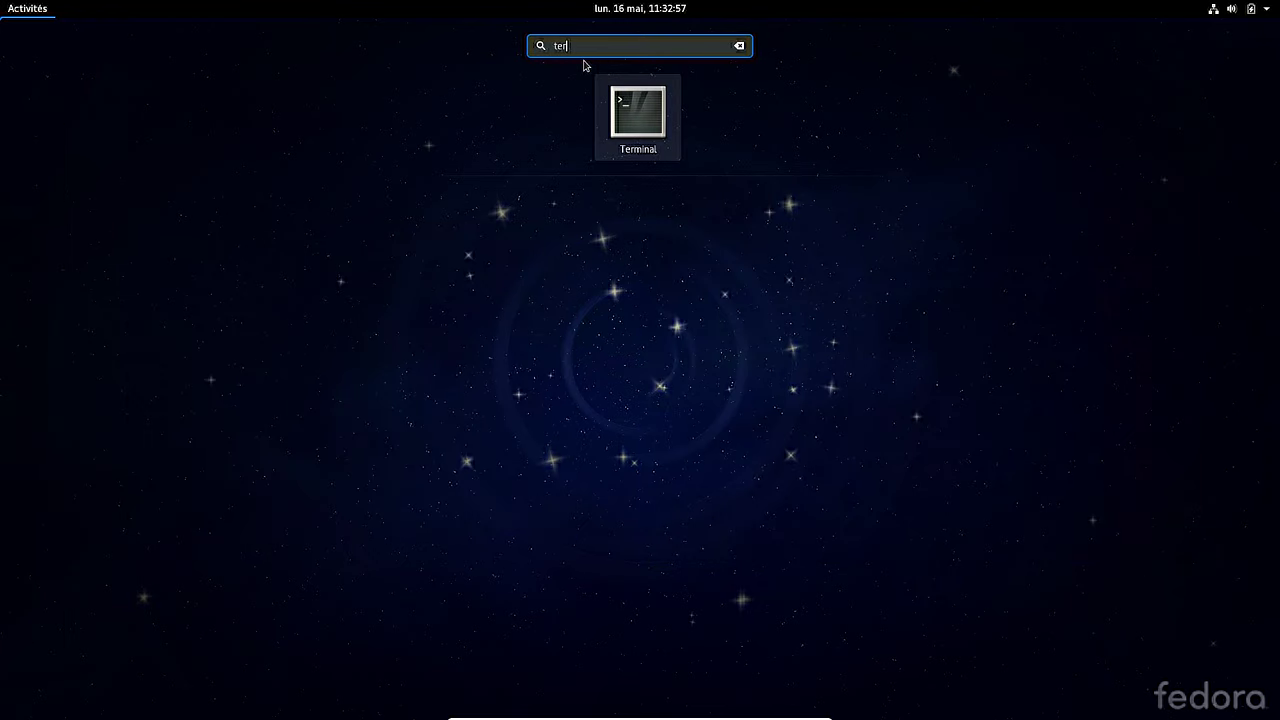
{"action": "key", "text": "Return"}
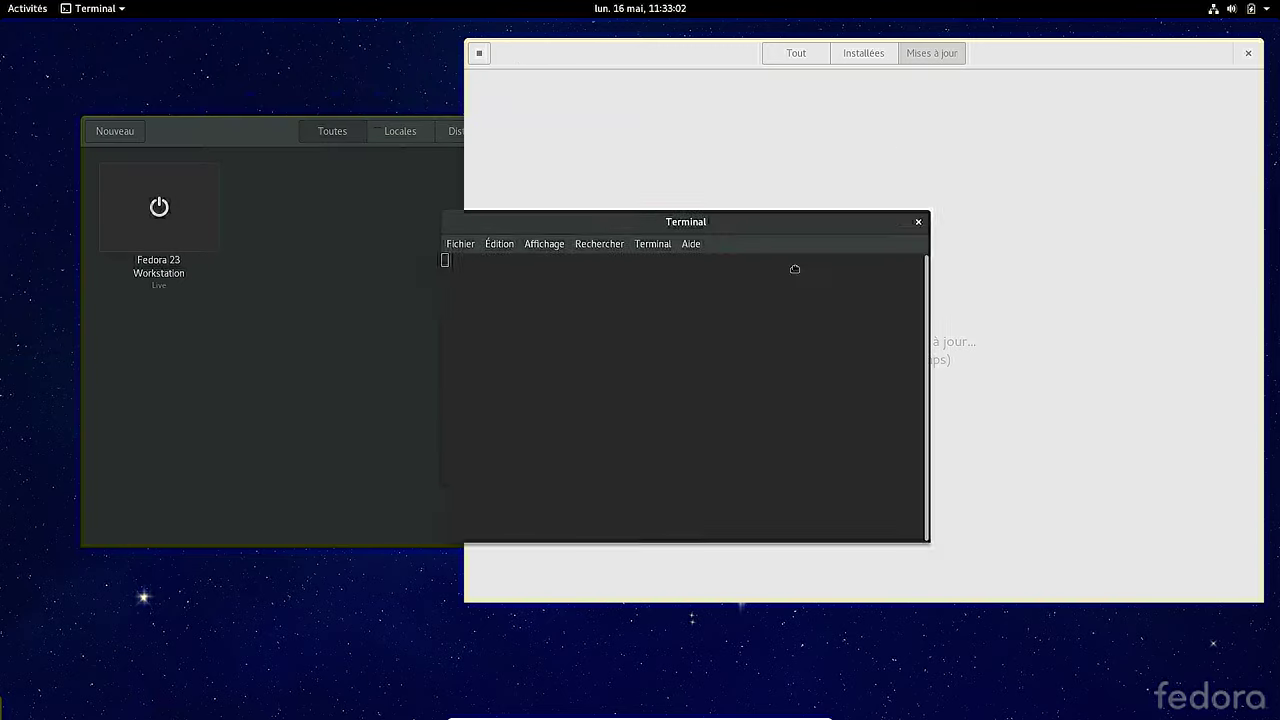
{"action": "type", "text": "sudo -i"}
{"action": "key", "text": "Return"}
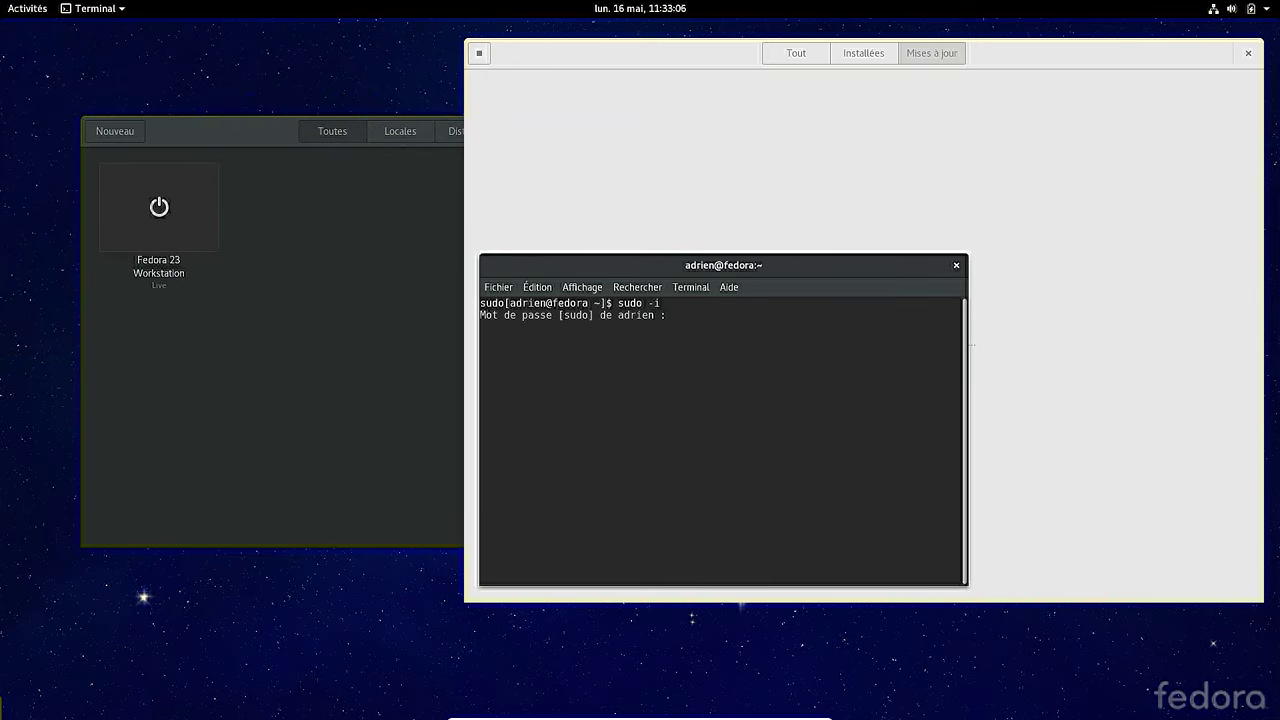
{"action": "key", "text": "Return"}
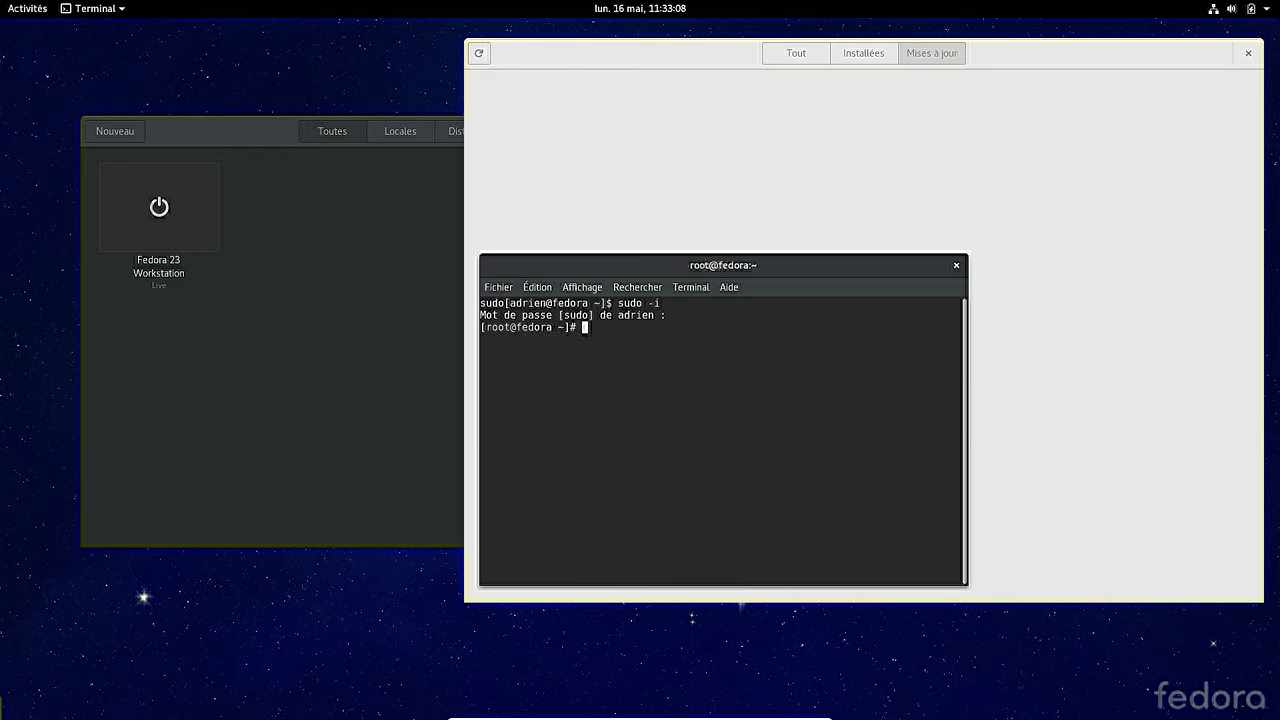
- Open the SELinux configuration file /etc/sysconfig/selinux in vi
{"action": "type", "text": "vi /etc/sysconfig/"}
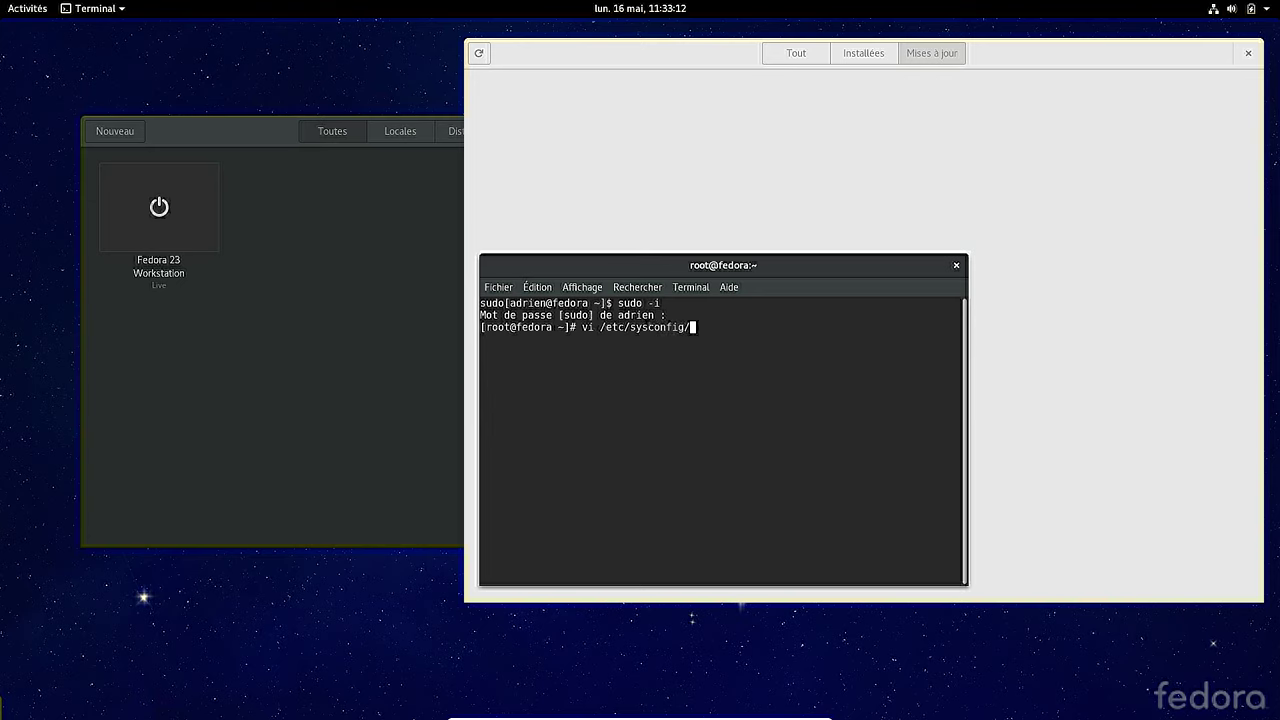
{"action": "type", "text": "sel"}
{"action": "key", "text": "Tab"}
{"action": "key", "text": "Return"}
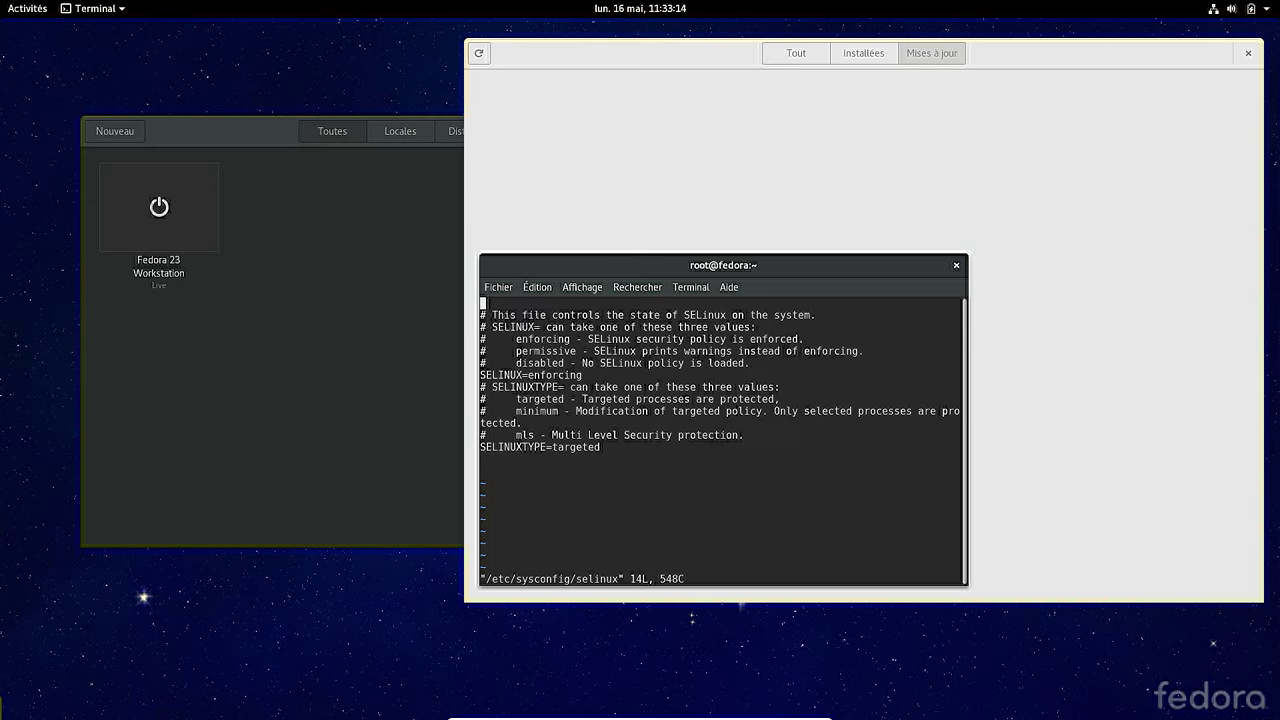
- Set the SELINUX parameter to disabled in the configuration file, then save and quit vi
{"action": "key", "text": "Down"}
{"action": "key", "text": "Down"}
{"action": "key", "text": "Down"}
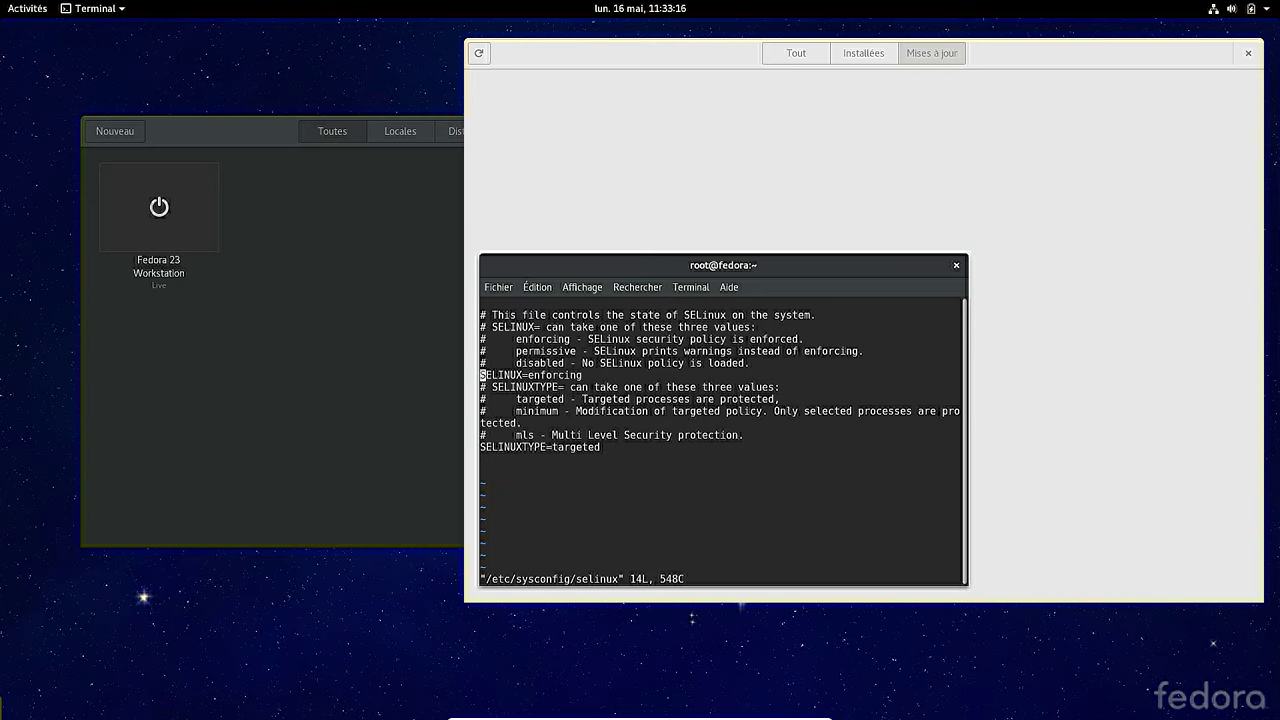
{"action": "key", "text": "End"}
{"action": "key", "text": "x"}
{"action": "key", "text": "x"}
{"action": "key", "text": "x"}
{"action": "key", "text": "x"}
{"action": "key", "text": "x"}
{"action": "key", "text": "x"}
{"action": "key", "text": "x"}
{"action": "key", "text": "x"}
{"action": "type", "text": "idisabled"}
{"action": "key", "text": "Escape"}
{"action": "type", "text": ":w"}
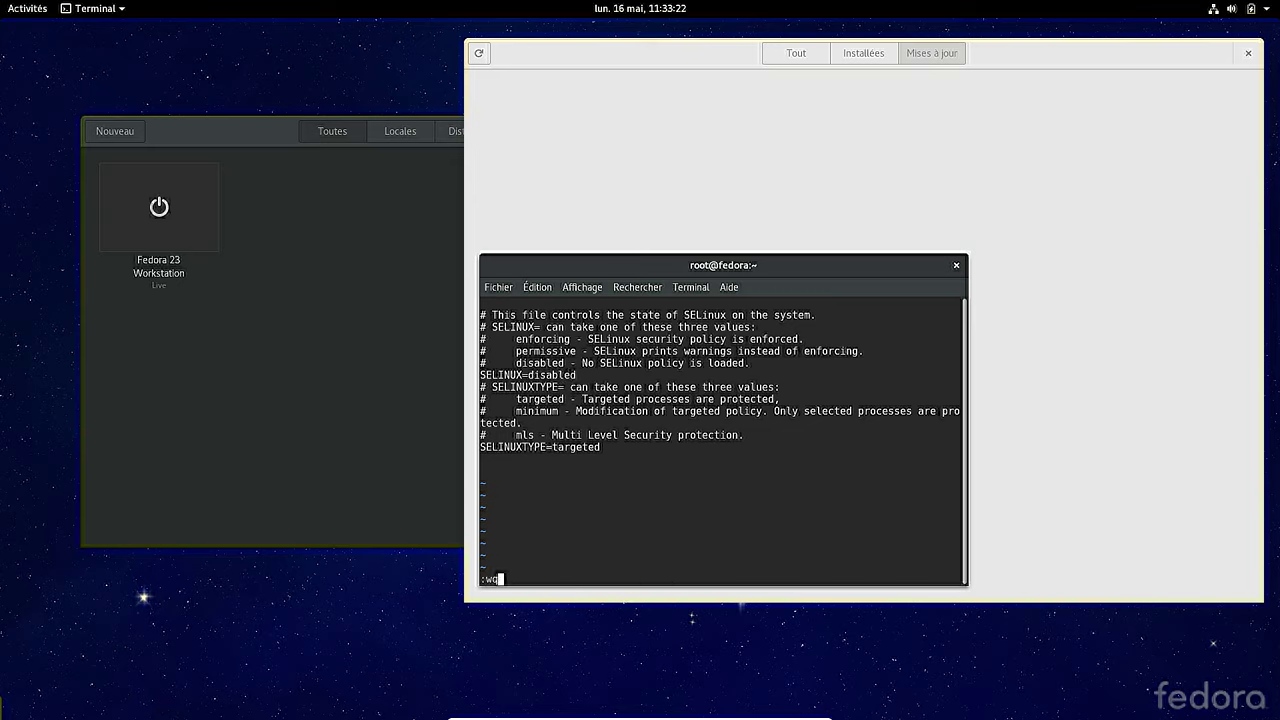
{"action": "type", "text": "q"}
{"action": "key", "text": "Return"}
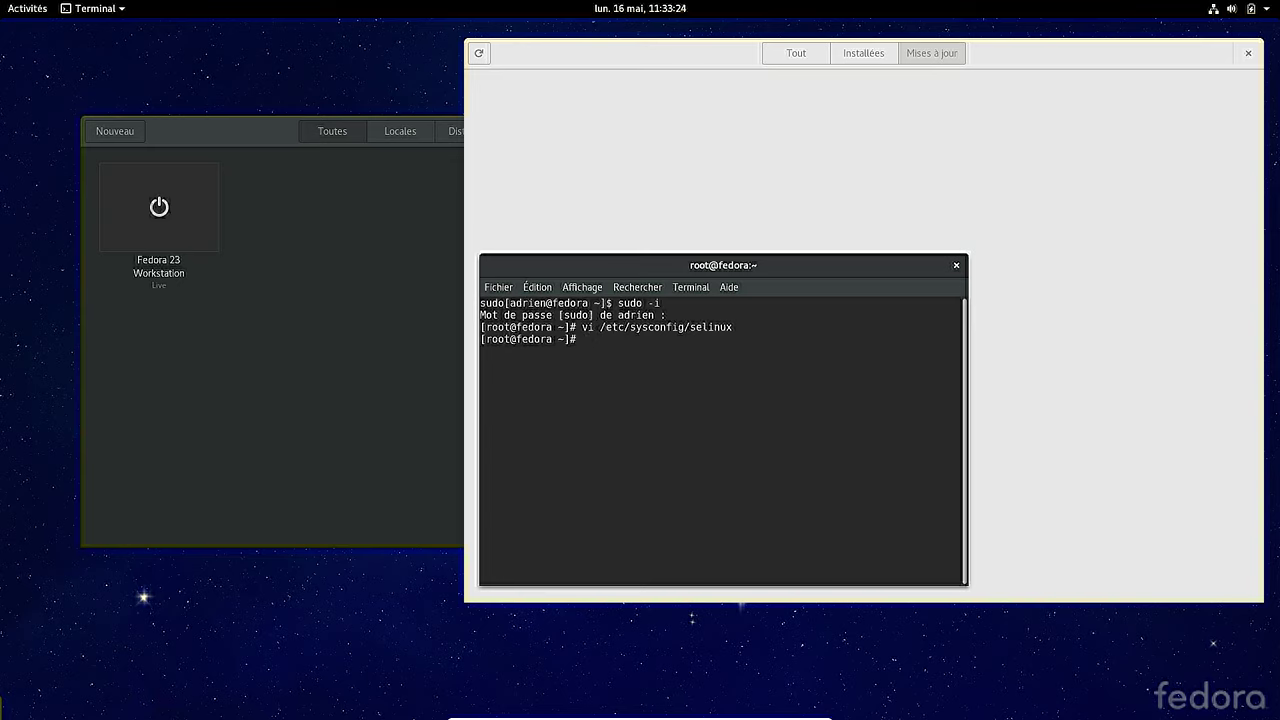
- Switch SELinux to permissive mode for the running system with setenforce 0 and check it with sestatus
{"action": "type", "text": "setenforce 0"}
{"action": "key", "text": "Return"}
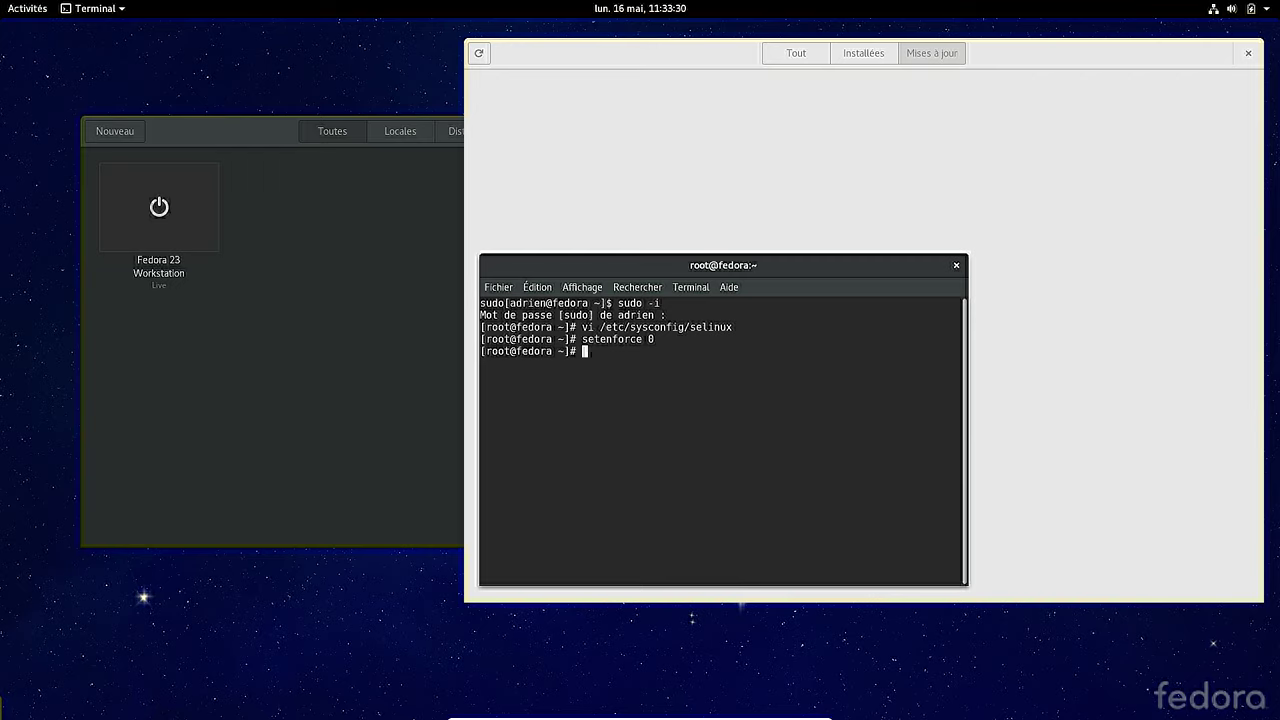
{"action": "type", "text": "sestatus"}
{"action": "key", "text": "Return"}
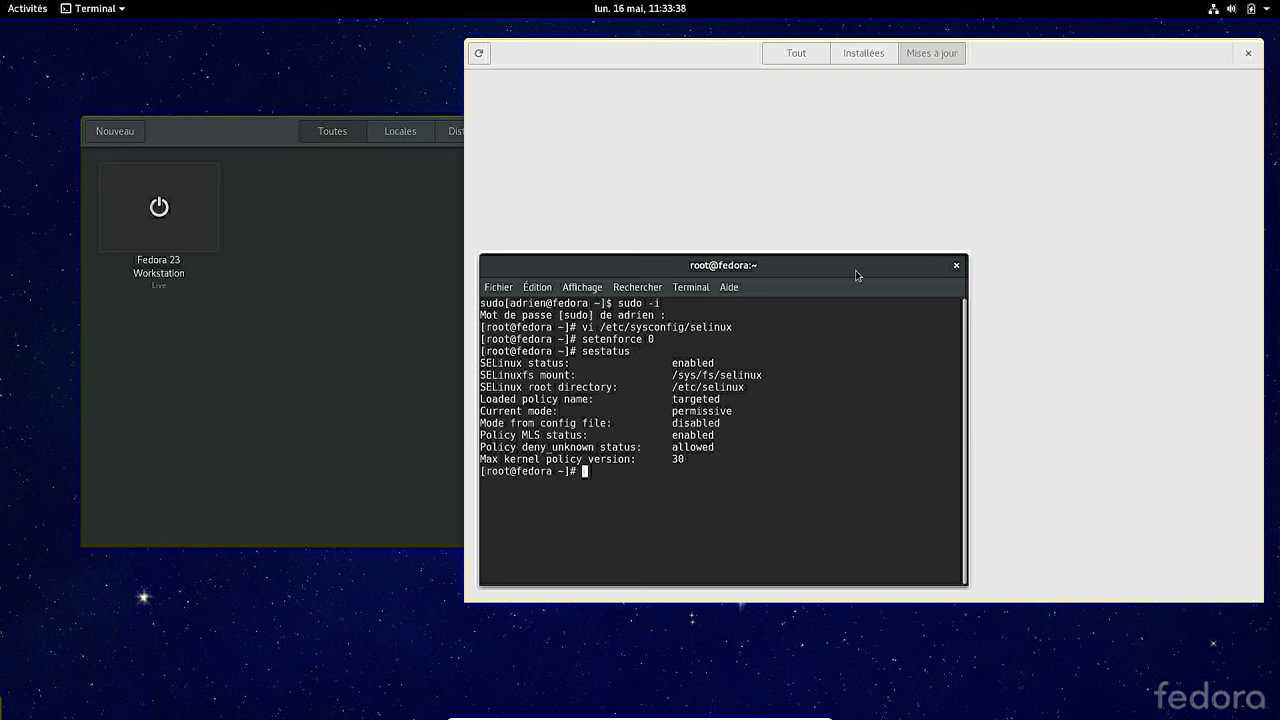
- Log out of the root shell and close the terminal
{"action": "left_click", "coordinate": [956, 266]}
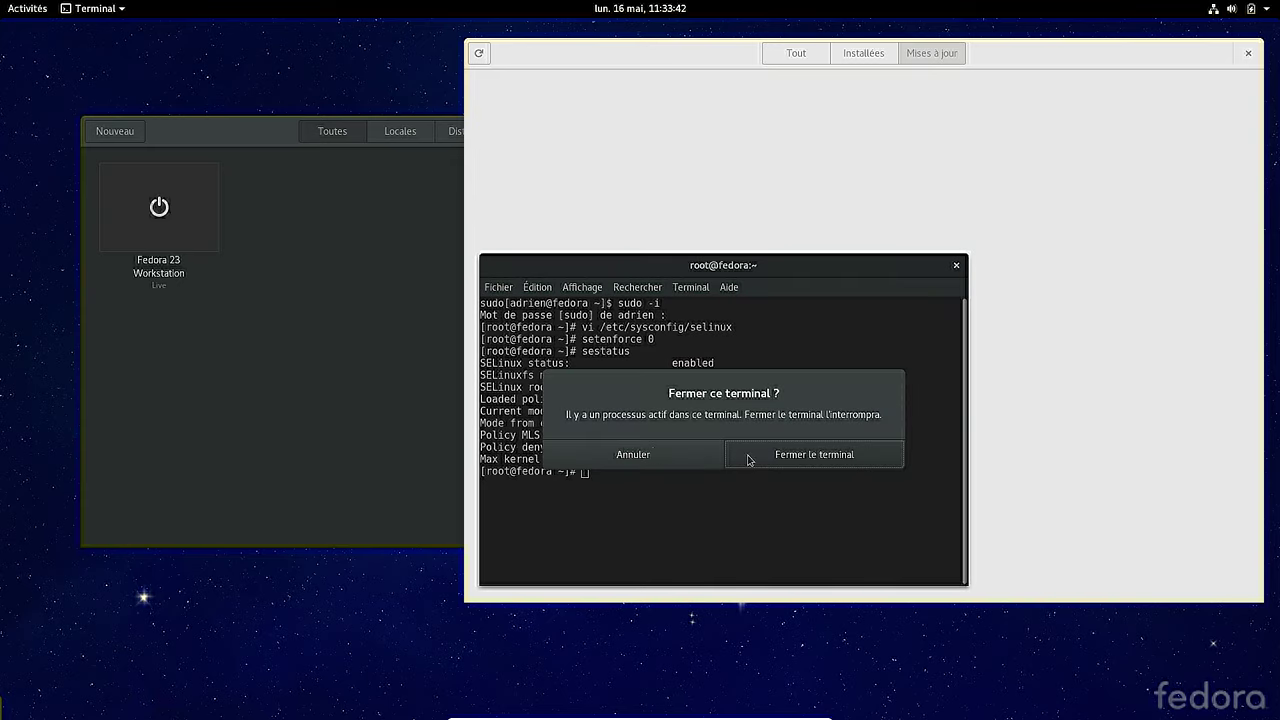
{"action": "left_click", "coordinate": [667, 457]}
{"action": "key", "text": "ctrl+d"}
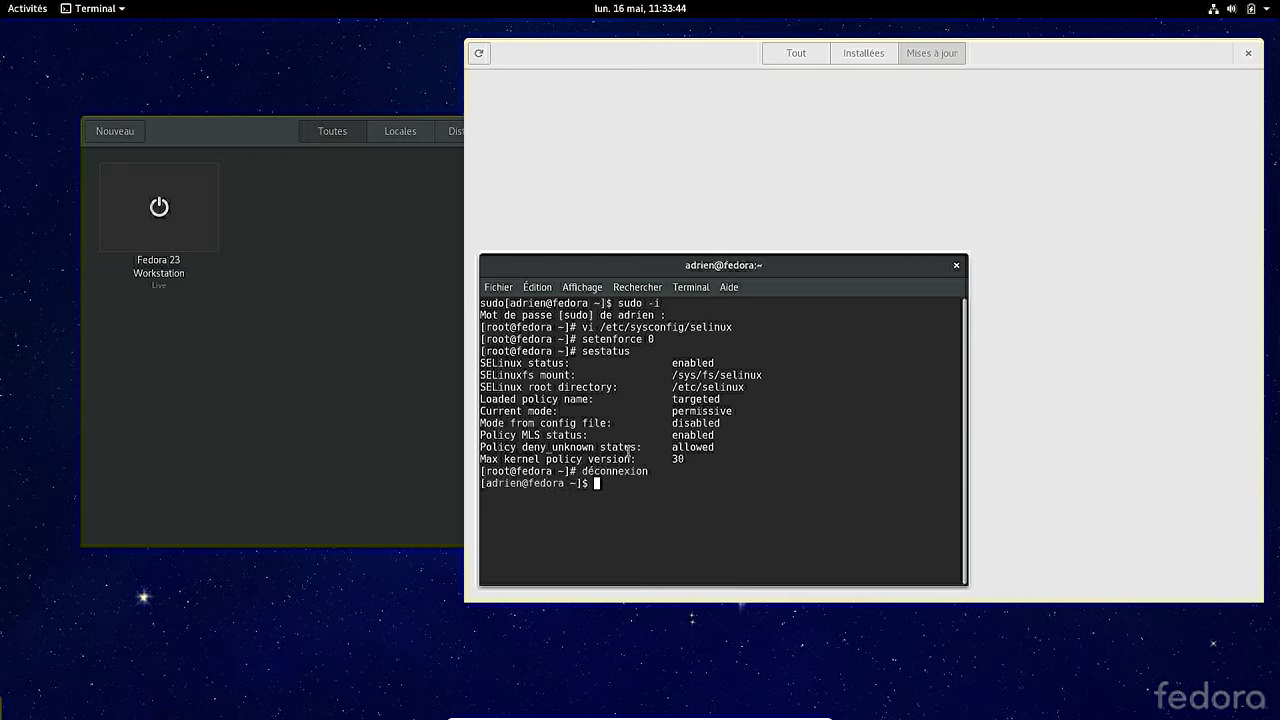
{"action": "key", "text": "ctrl+d"}
- Start the Fedora 23 Workstation machine in Machines and interrupt the automatic boot countdown
{"action": "left_click", "coordinate": [178, 222]}
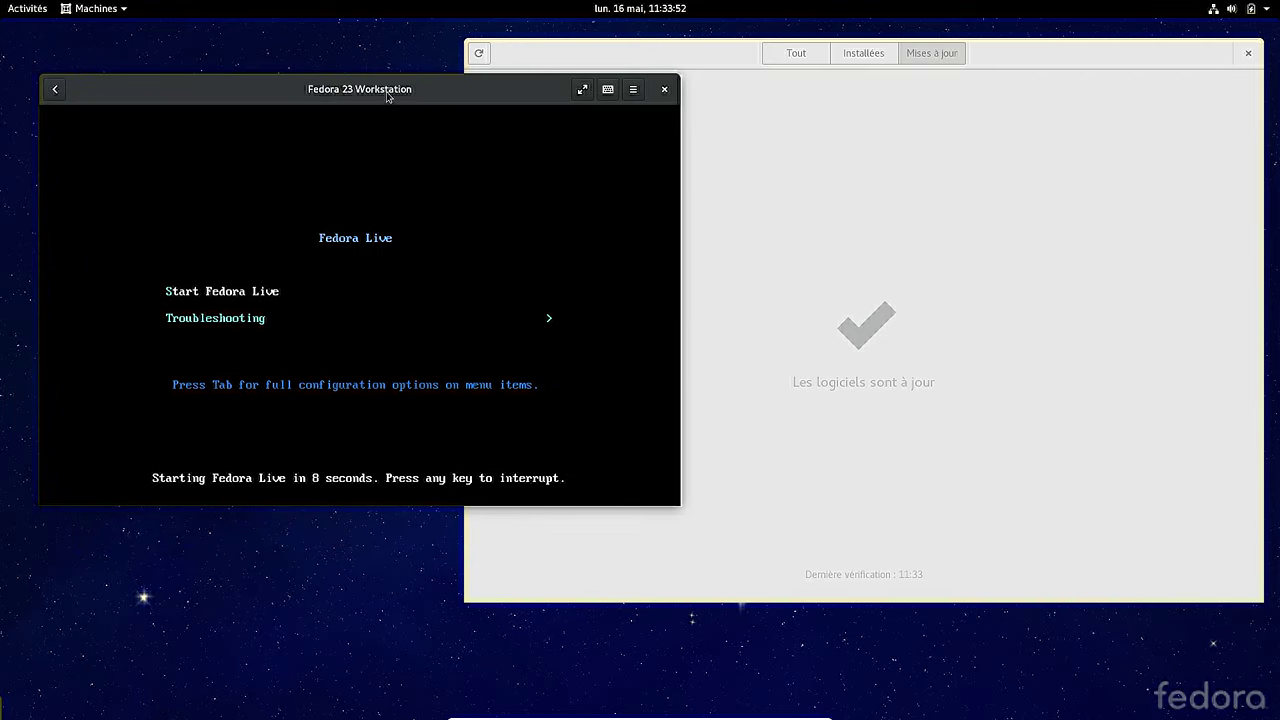
{"action": "key", "text": "Down"}
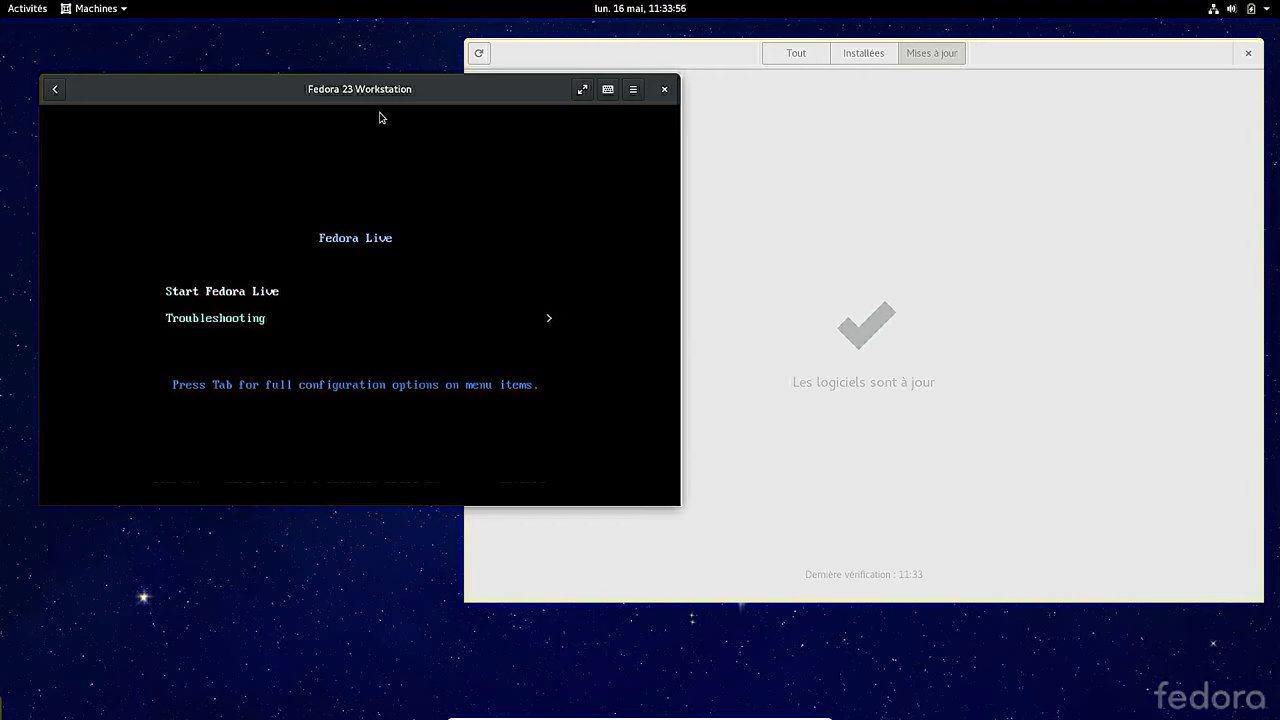
- Start Fedora Live in the virtual machine, and close the software updates window beside it
{"action": "key", "text": "Return"}
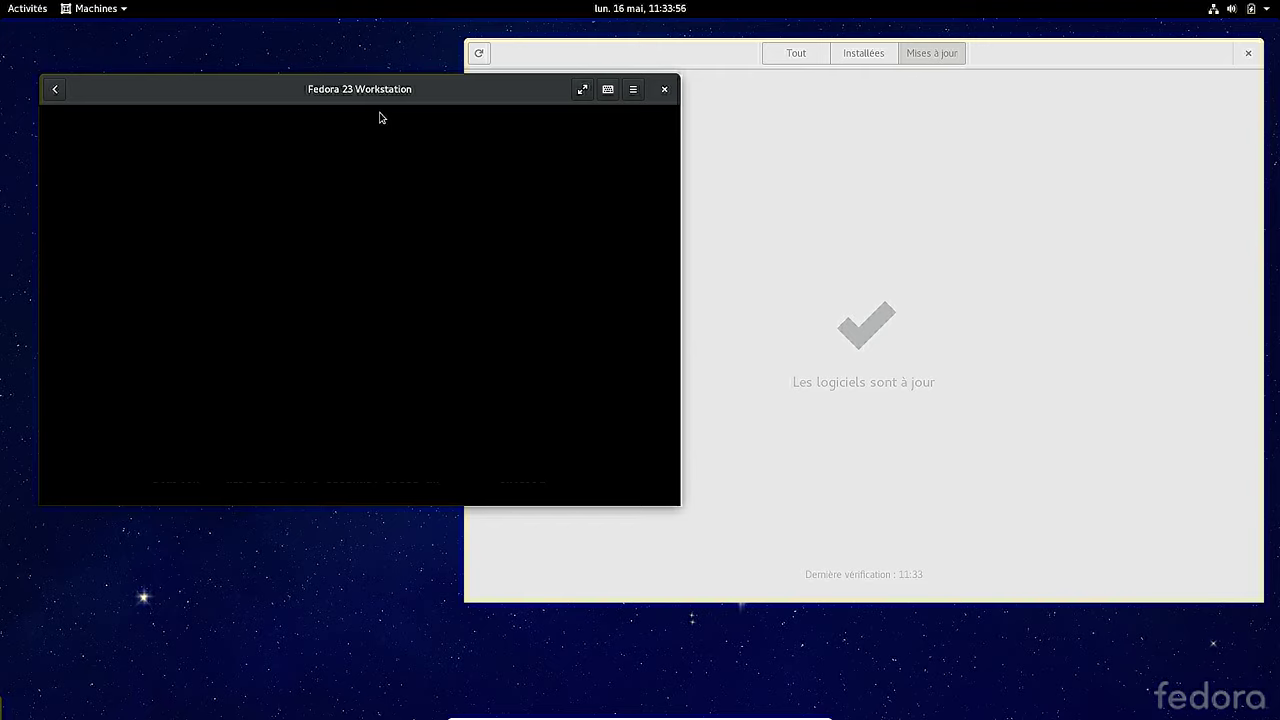
{"action": "left_click", "coordinate": [614, 53]}
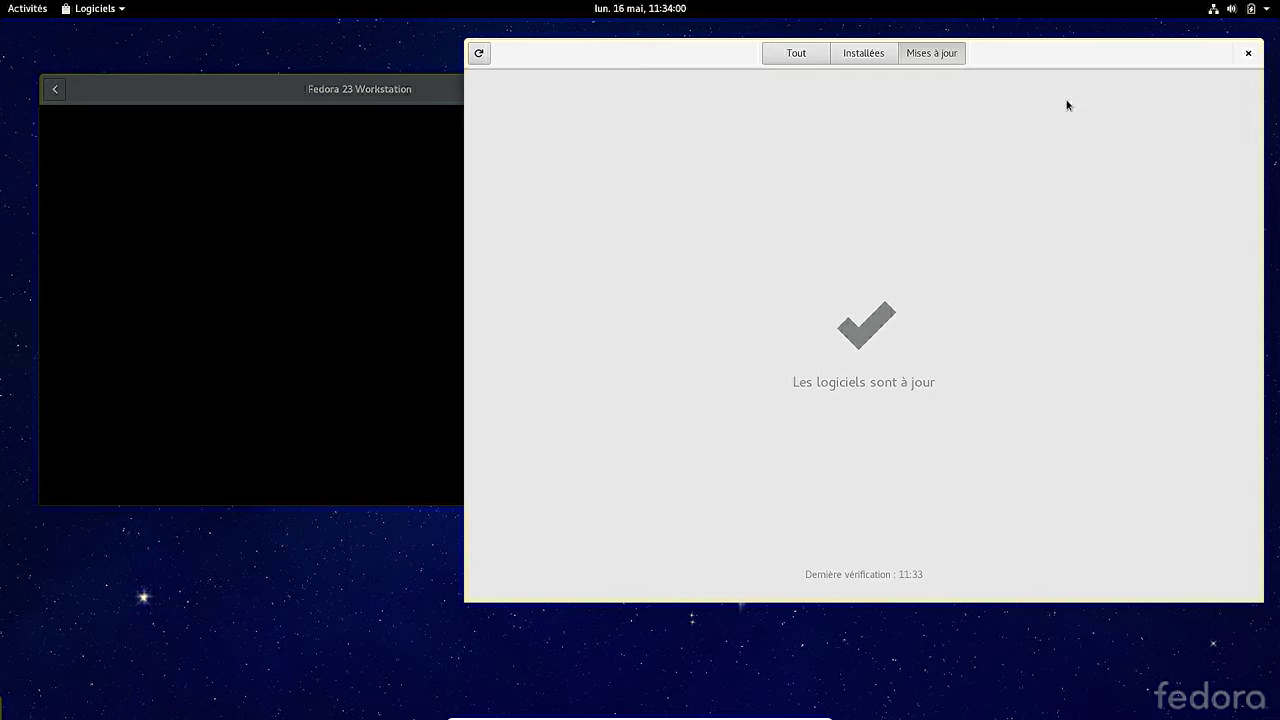
{"action": "left_click", "coordinate": [1247, 54]}
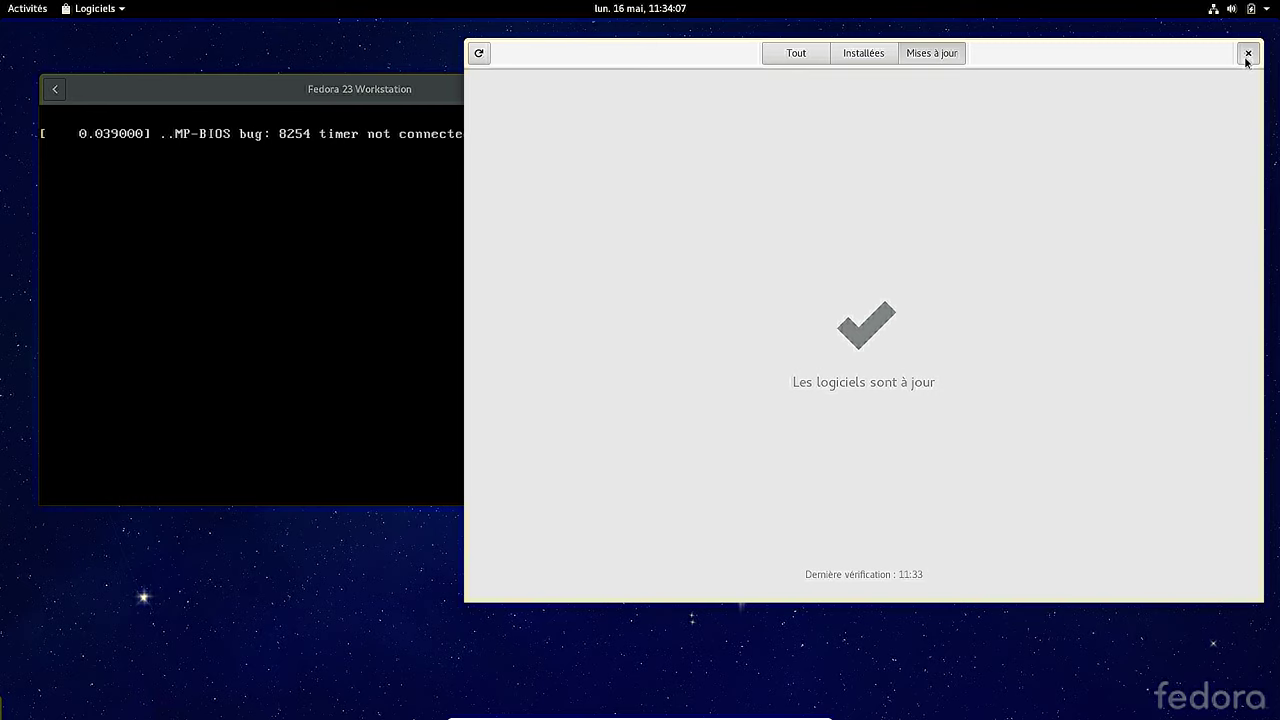
{"action": "left_click_drag", "start_coordinate": [499, 116], "coordinate": [441, 101]}
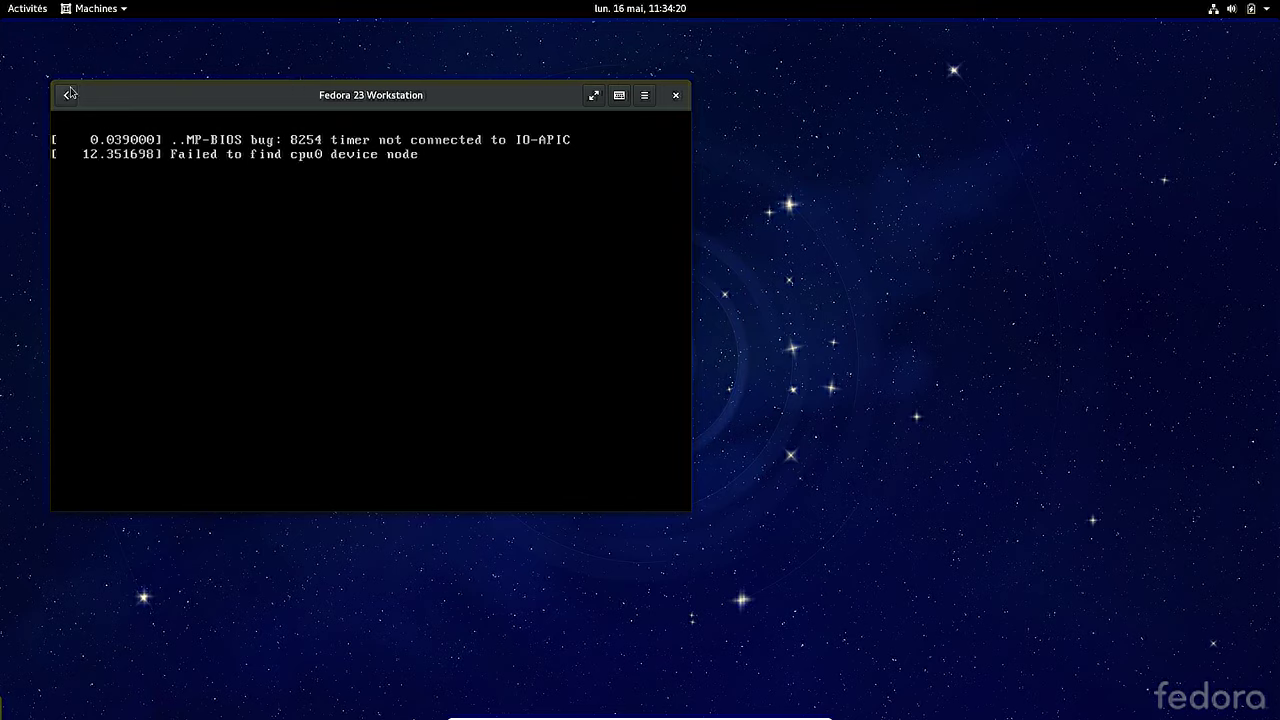
{"action": "left_click", "coordinate": [505, 116]}
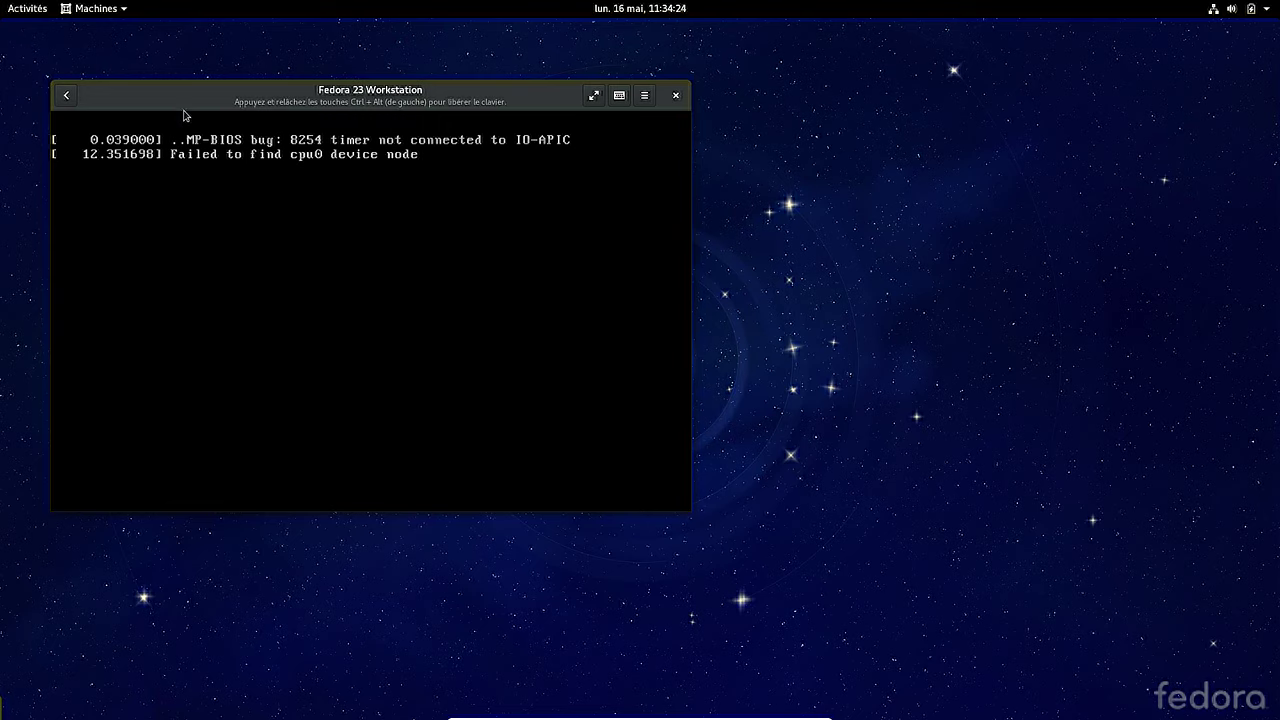
{"action": "left_click_drag", "start_coordinate": [191, 108], "coordinate": [168, 116]}
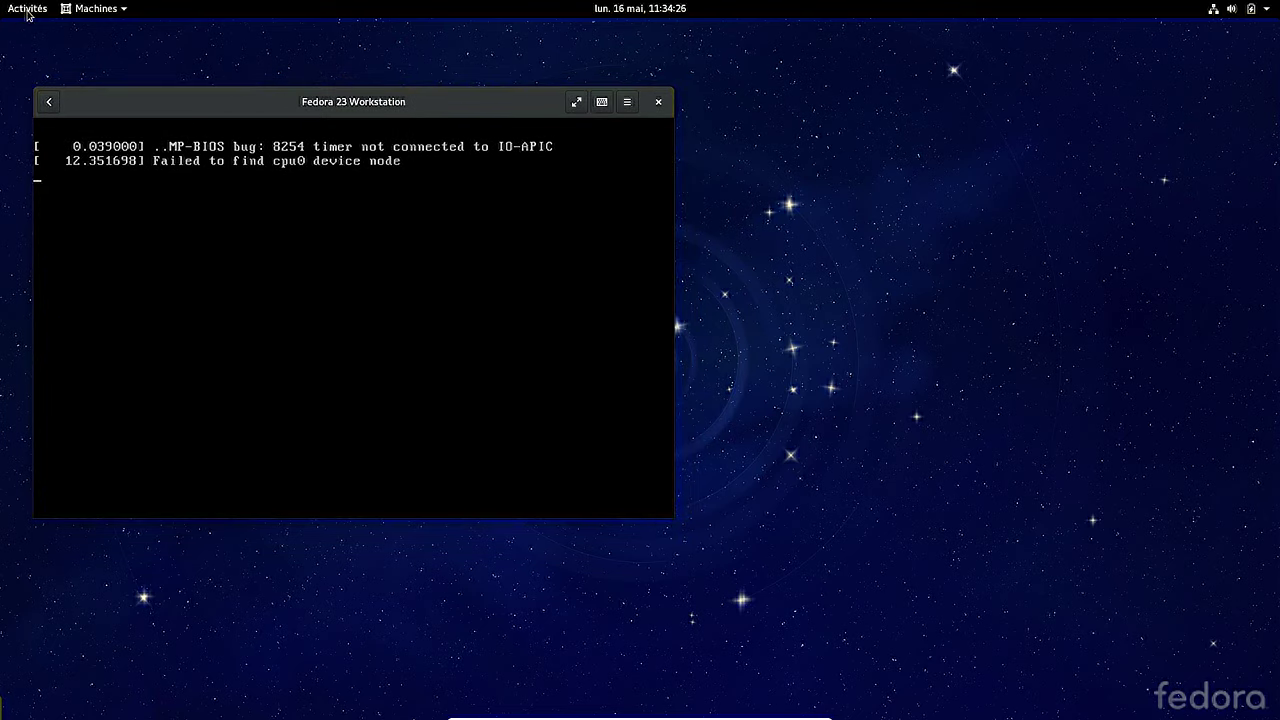
- Search the applications for "term" and open a terminal
{"action": "left_click", "coordinate": [28, 10]}
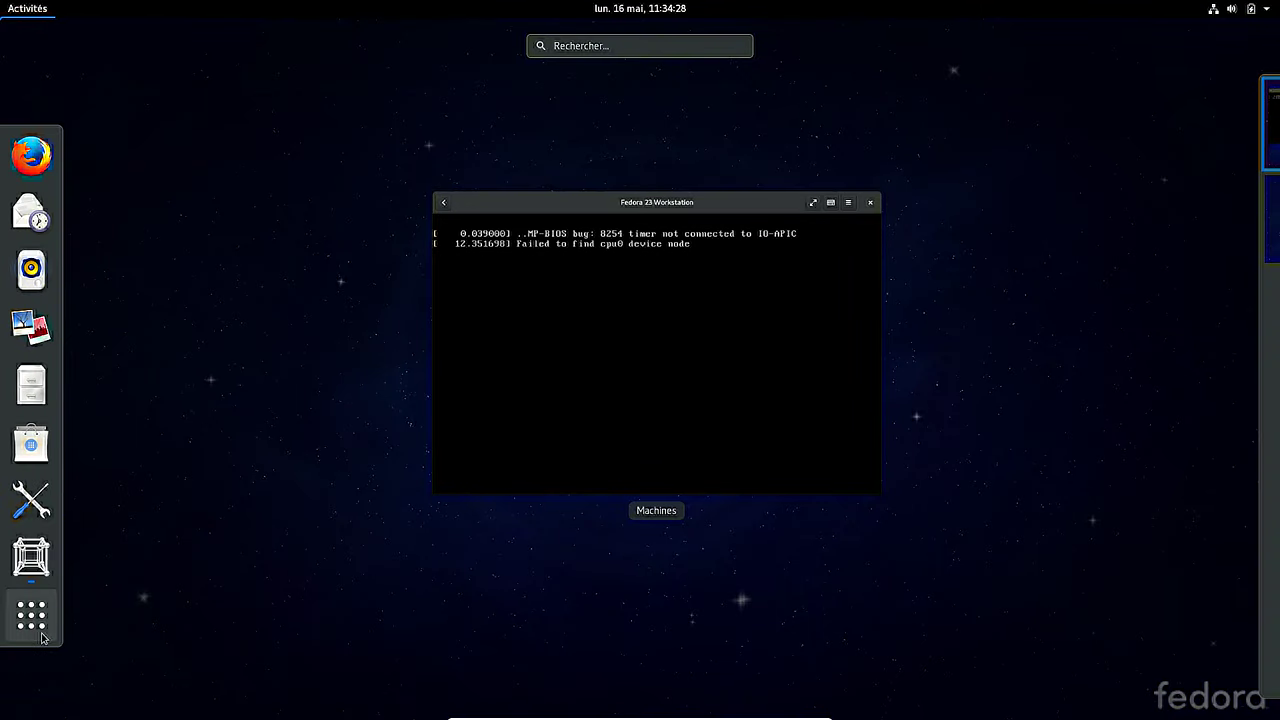
{"action": "left_click", "coordinate": [32, 616]}
{"action": "left_click", "coordinate": [580, 46]}
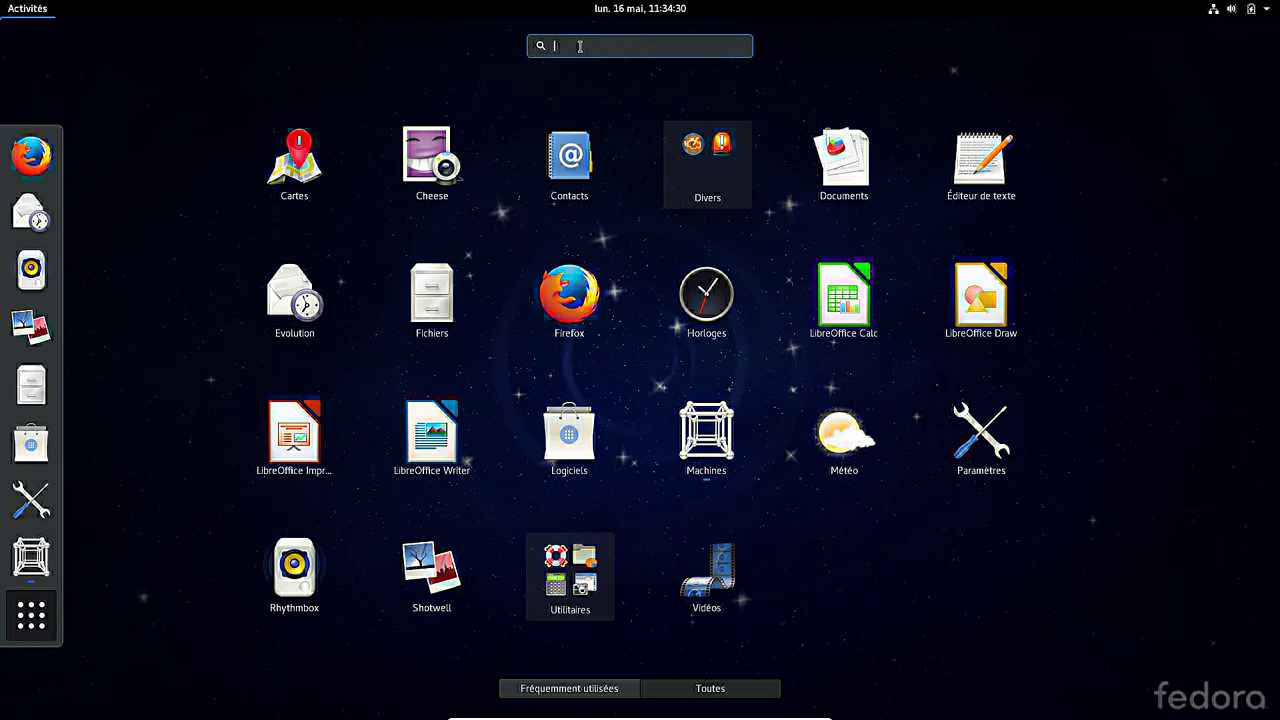
{"action": "type", "text": "term"}
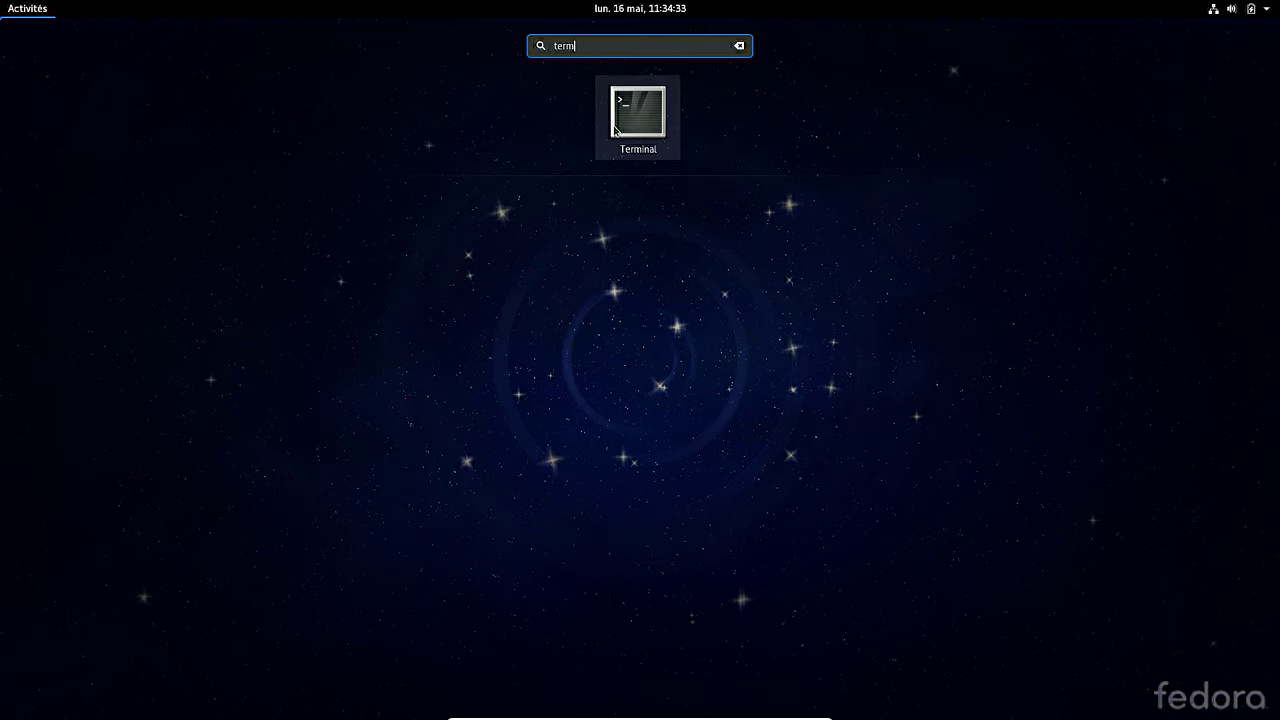
{"action": "key", "text": "Return"}
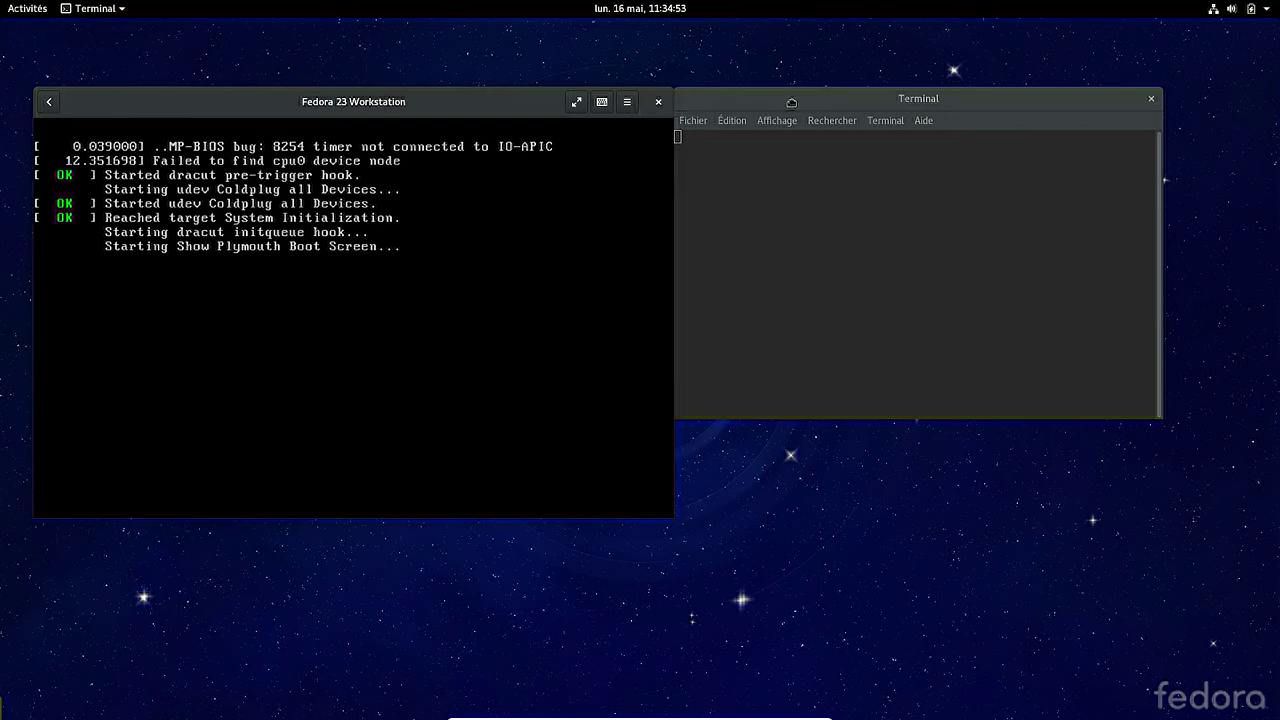
- Close the Fedora 23 Workstation machine window and run sudo dnf upgrade in the terminal
{"action": "left_click", "coordinate": [500, 104]}
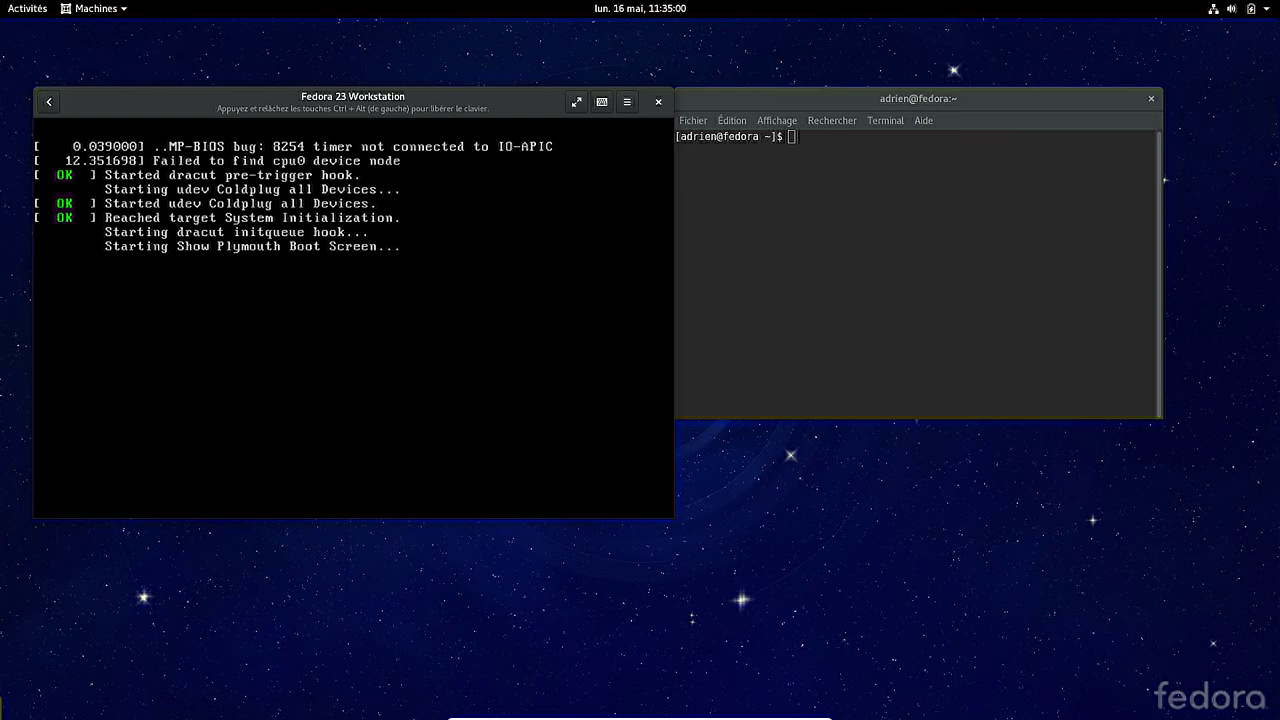
{"action": "left_click", "coordinate": [658, 101]}
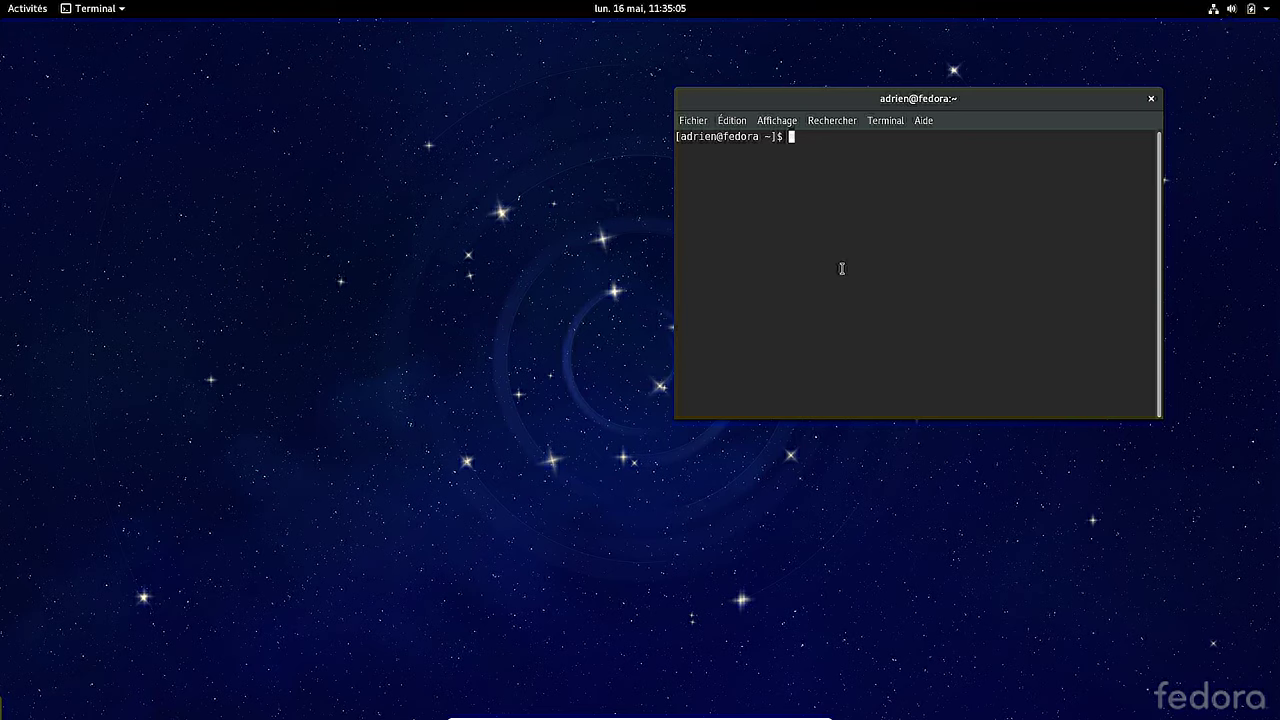
{"action": "type", "text": "sudo dnf upgrade"}
{"action": "key", "text": "Return"}
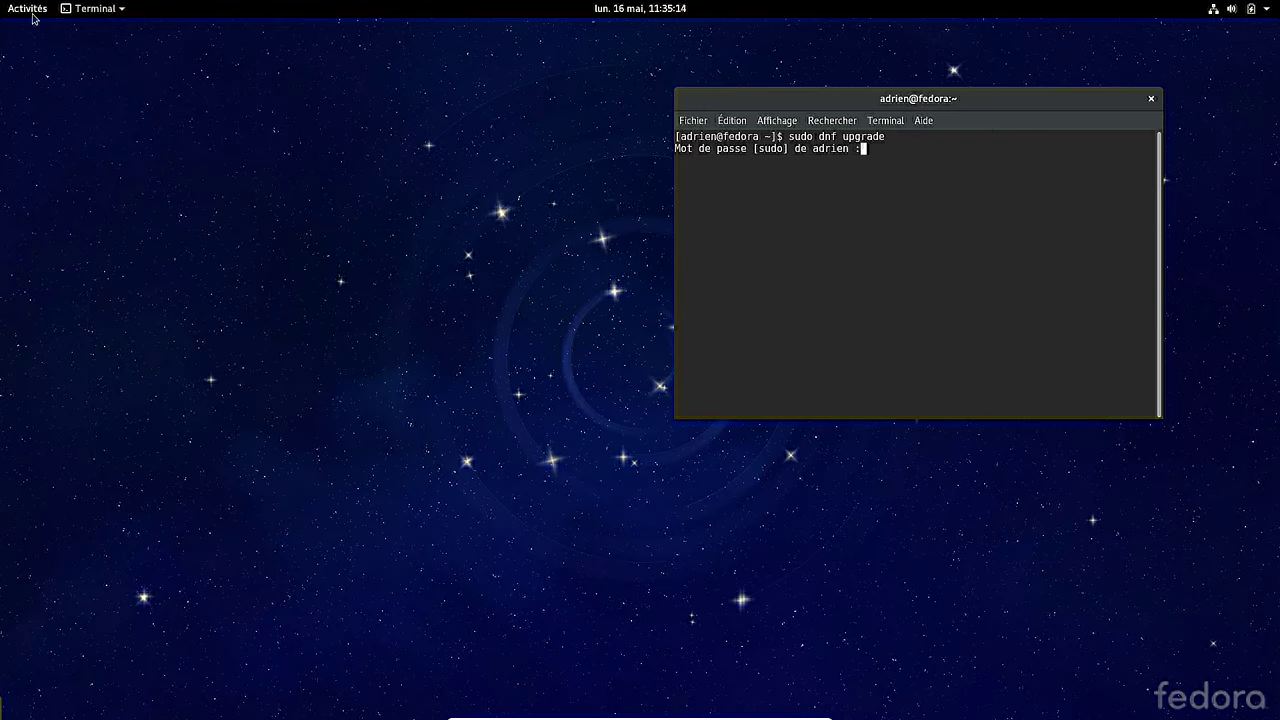
- Search the applications for "machine" and launch Machines
{"action": "left_click", "coordinate": [30, 10]}
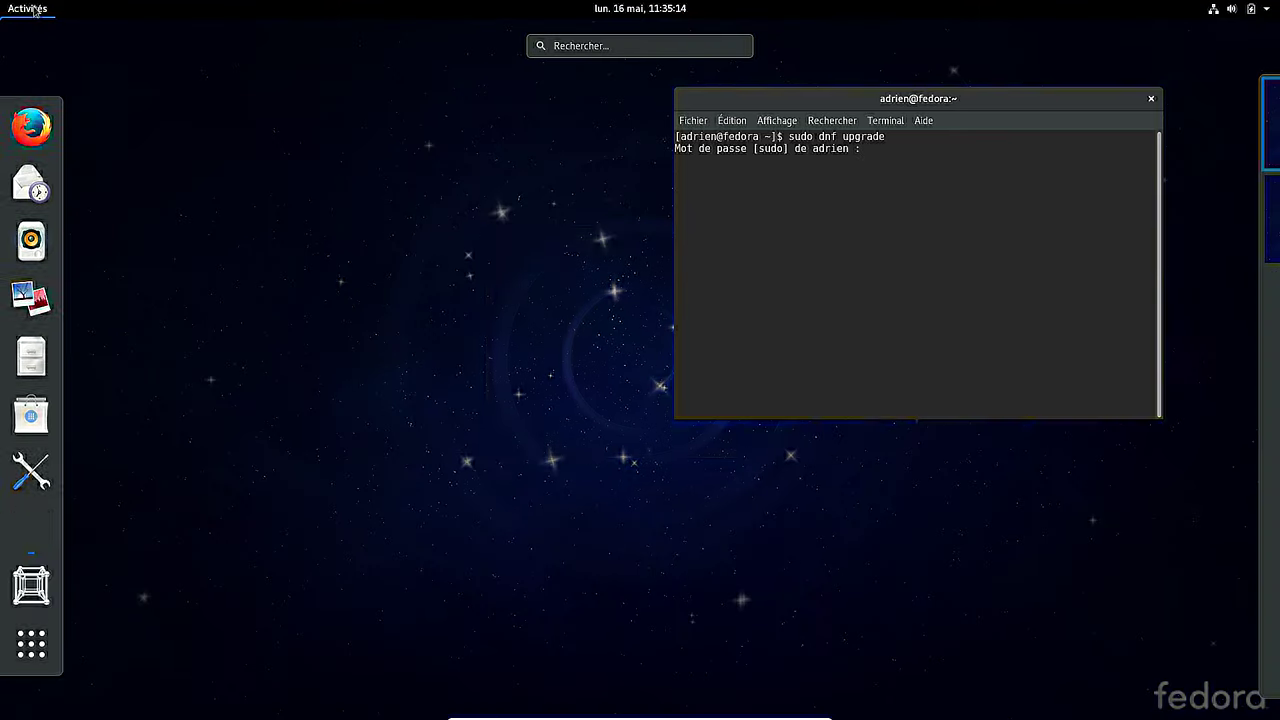
{"action": "left_click", "coordinate": [665, 52]}
{"action": "type", "text": "machine"}
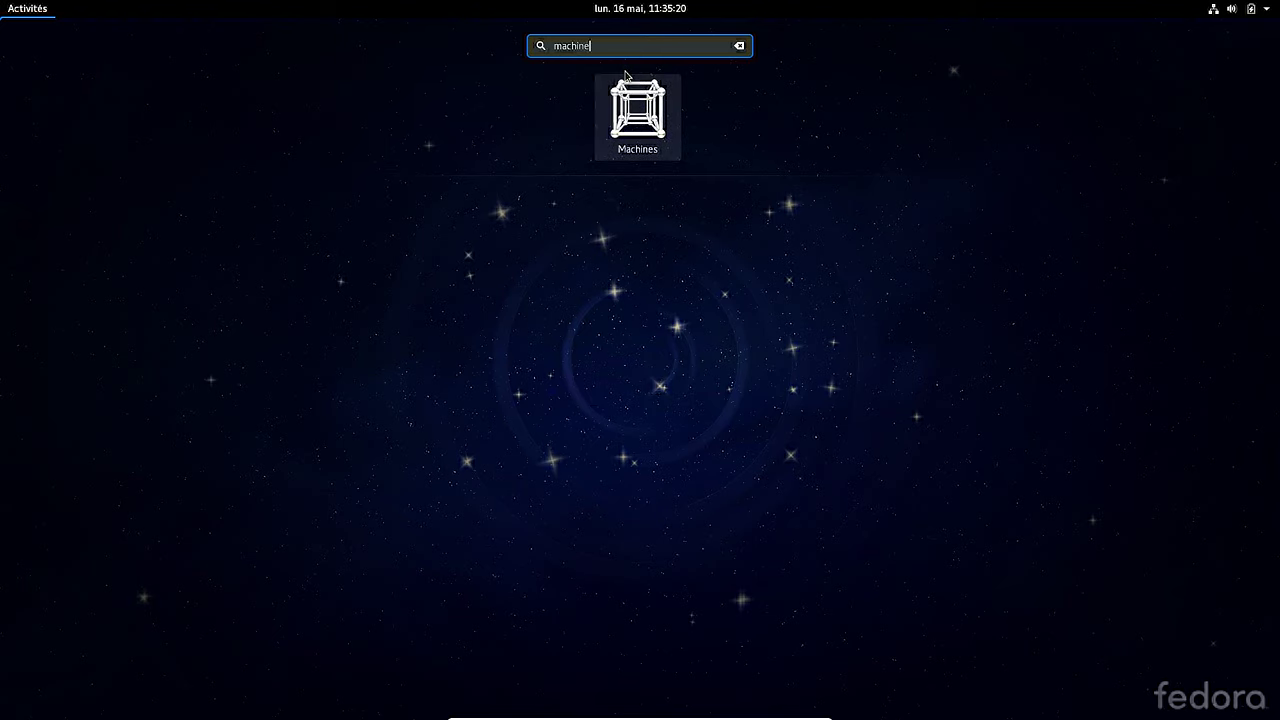
{"action": "left_click", "coordinate": [642, 108]}
- Enter the account password at the sudo prompt and move the terminal clear of the Machines window
{"action": "left_click", "coordinate": [955, 200]}
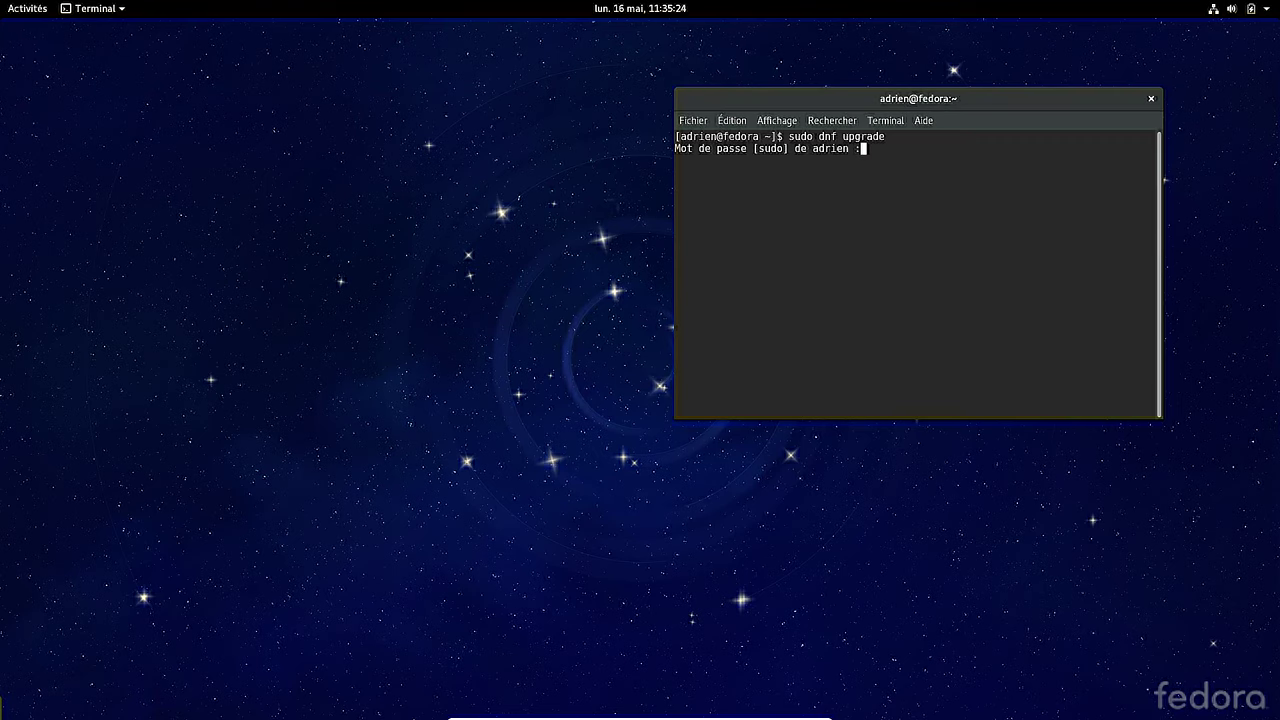
{"action": "key", "text": "Return"}
{"action": "left_click_drag", "start_coordinate": [877, 99], "coordinate": [969, 84]}
{"action": "mouse_move", "coordinate": [650, 714]}
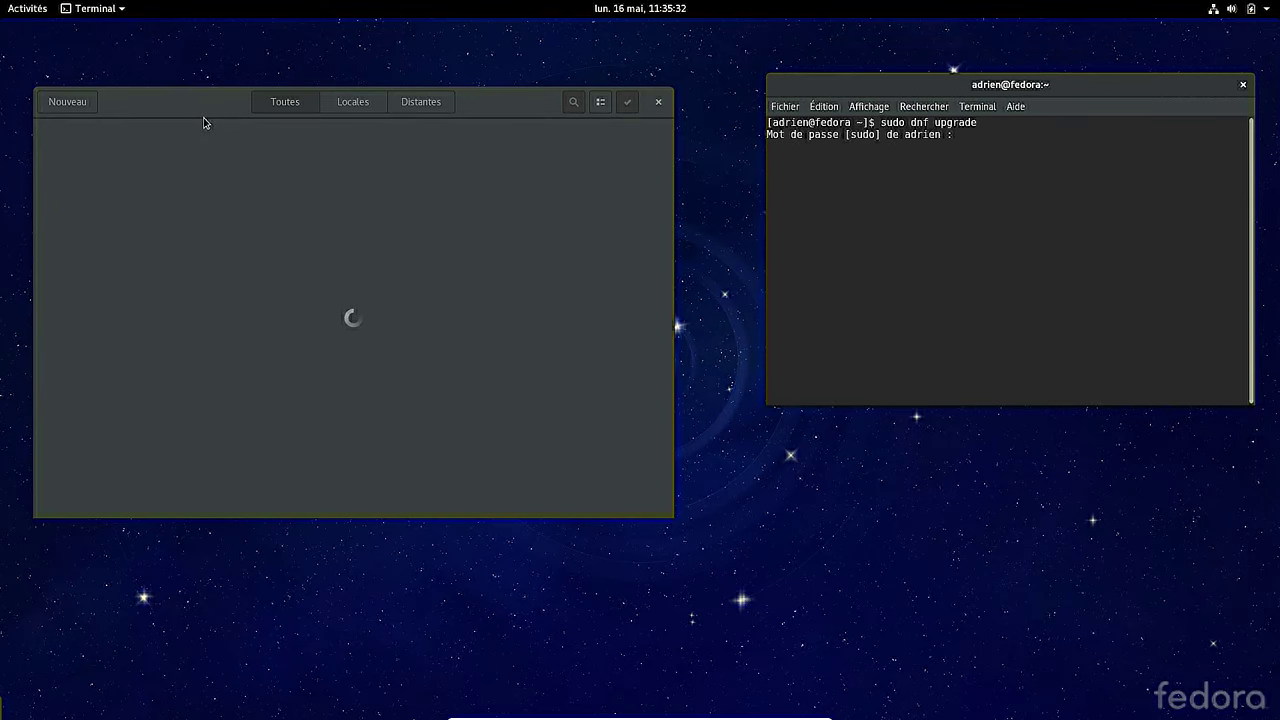
- Delete the Fedora 23 Workstation virtual machine and close Machines
{"action": "right_click", "coordinate": [128, 178]}
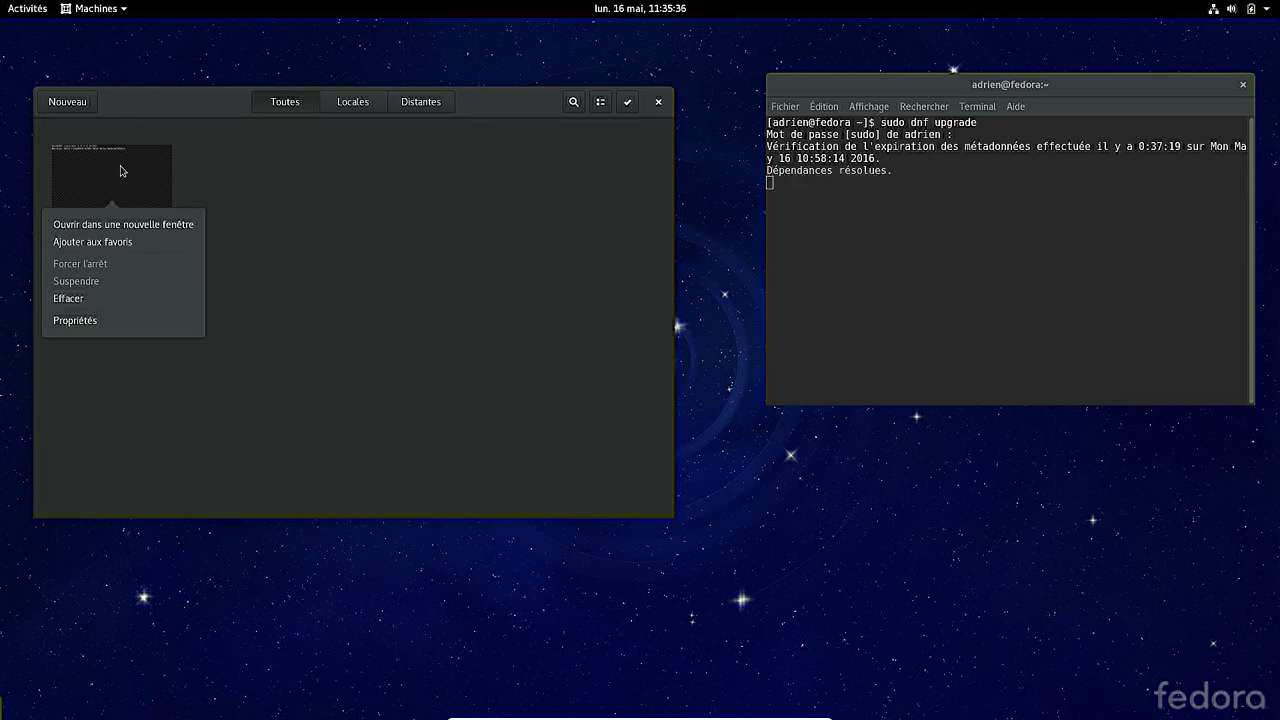
{"action": "left_click", "coordinate": [309, 152]}
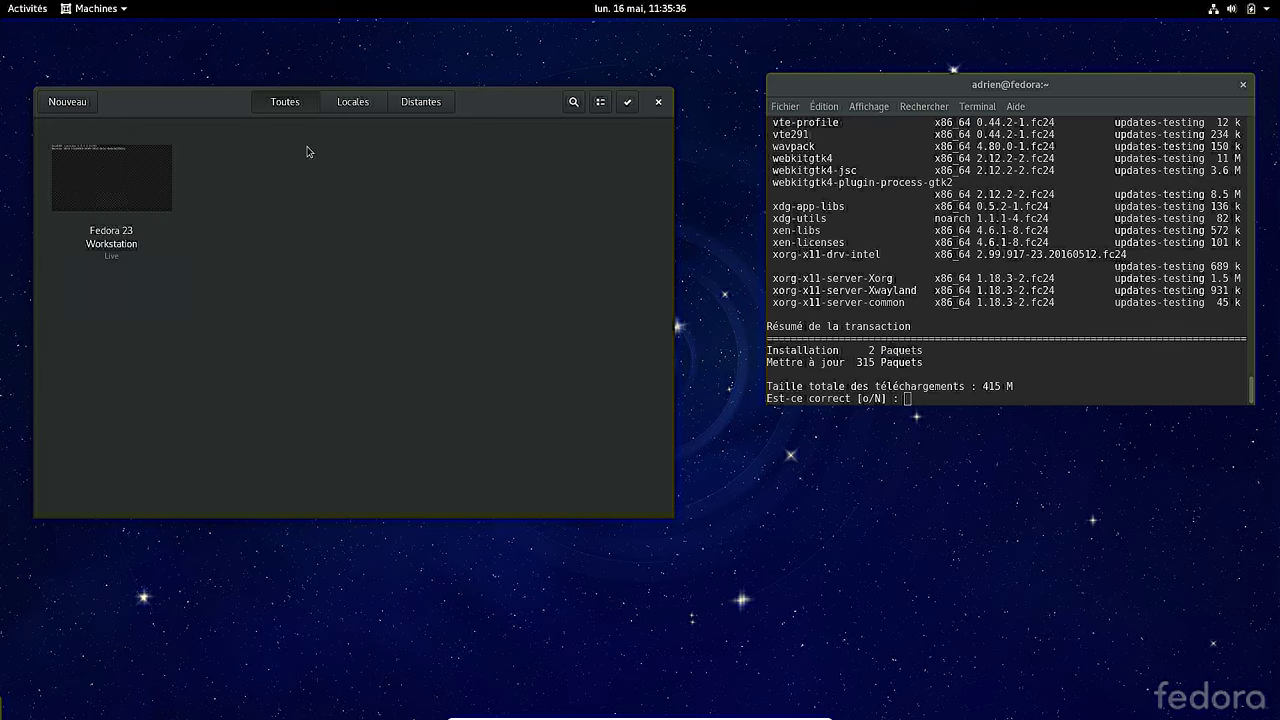
{"action": "right_click", "coordinate": [104, 204]}
{"action": "left_click", "coordinate": [113, 302]}
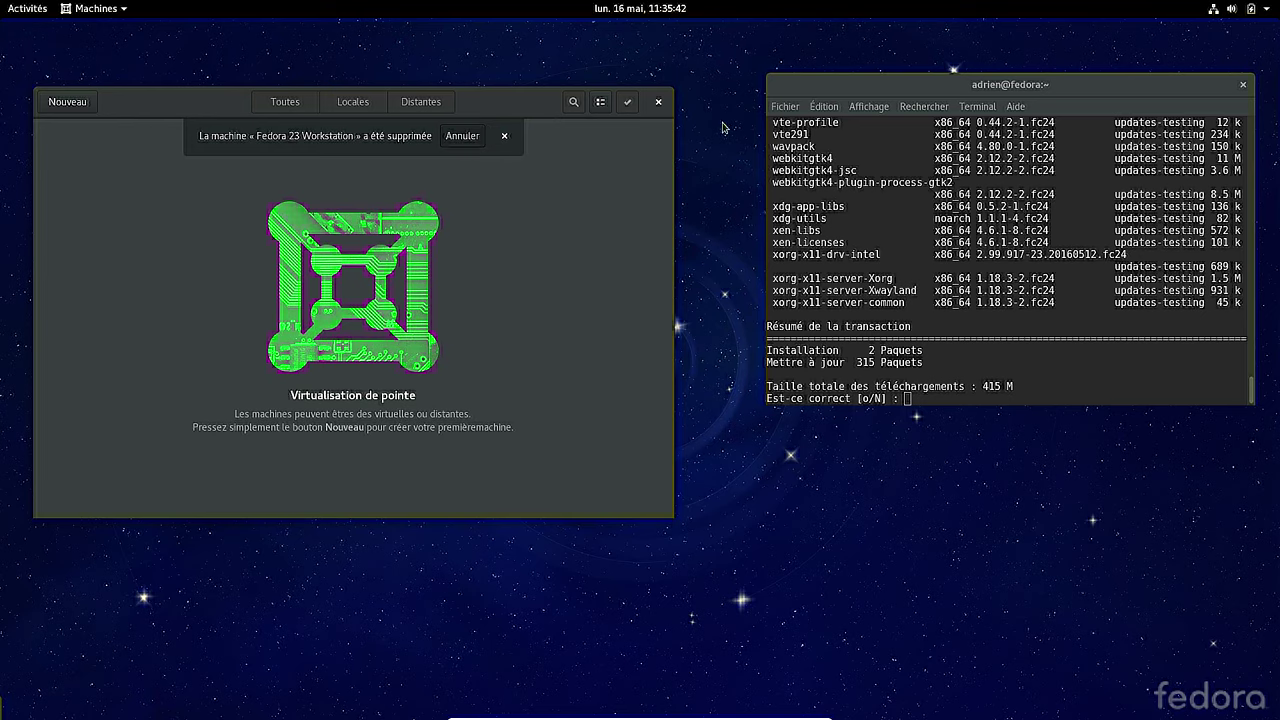
{"action": "left_click", "coordinate": [658, 101]}
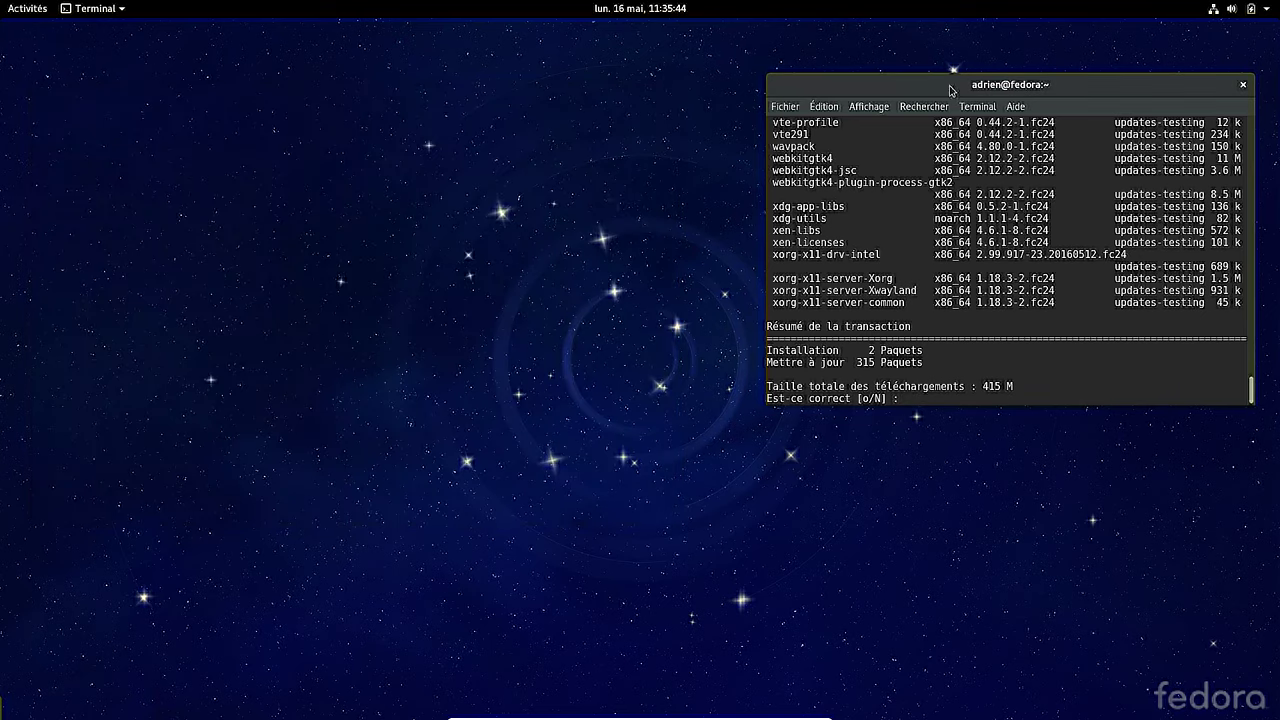
- Accept the package upgrade by answering "o" and move the terminal to the upper-right corner of the desktop
{"action": "left_click_drag", "start_coordinate": [952, 88], "coordinate": [820, 130]}
{"action": "type", "text": "o"}
{"action": "key", "text": "Return"}
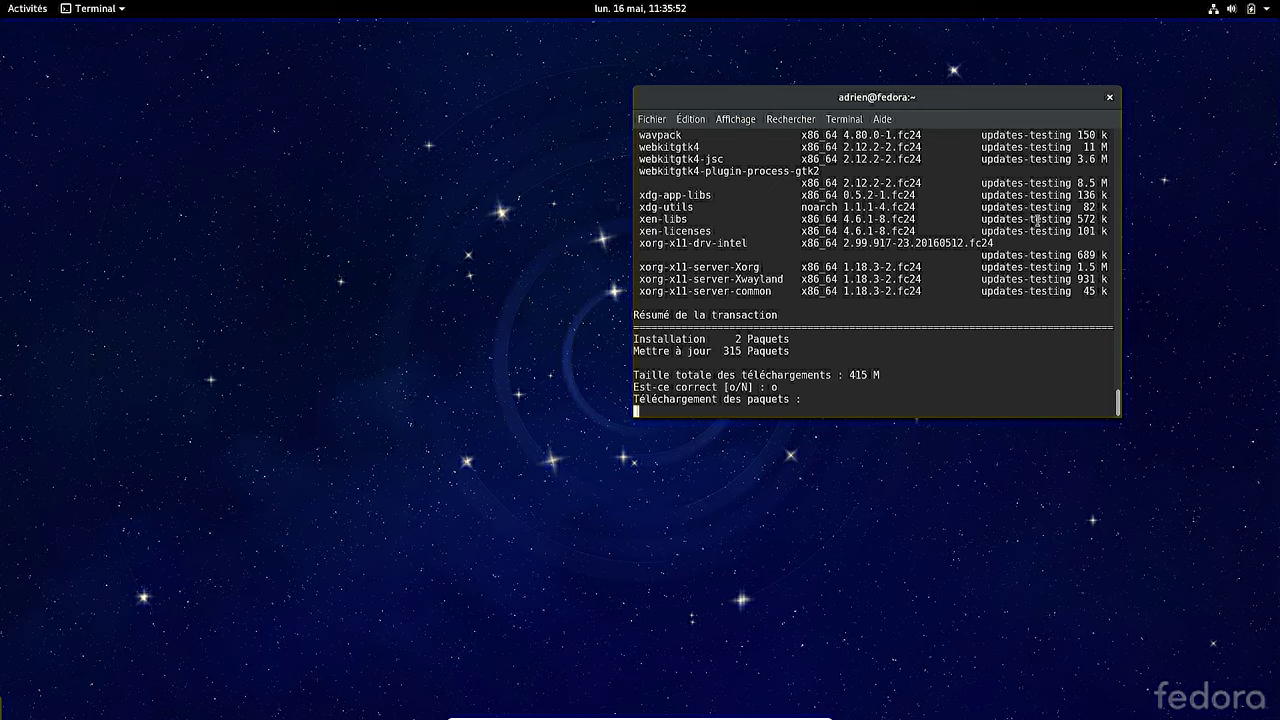
{"action": "scroll", "coordinate": [1037, 219], "scroll_direction": "up", "scroll_amount": 1}
{"action": "mouse_move", "coordinate": [1119, 408]}
{"action": "left_mouse_down"}
{"action": "mouse_move", "coordinate": [1124, 152]}
{"action": "mouse_move", "coordinate": [1100, 422]}
{"action": "left_mouse_up"}
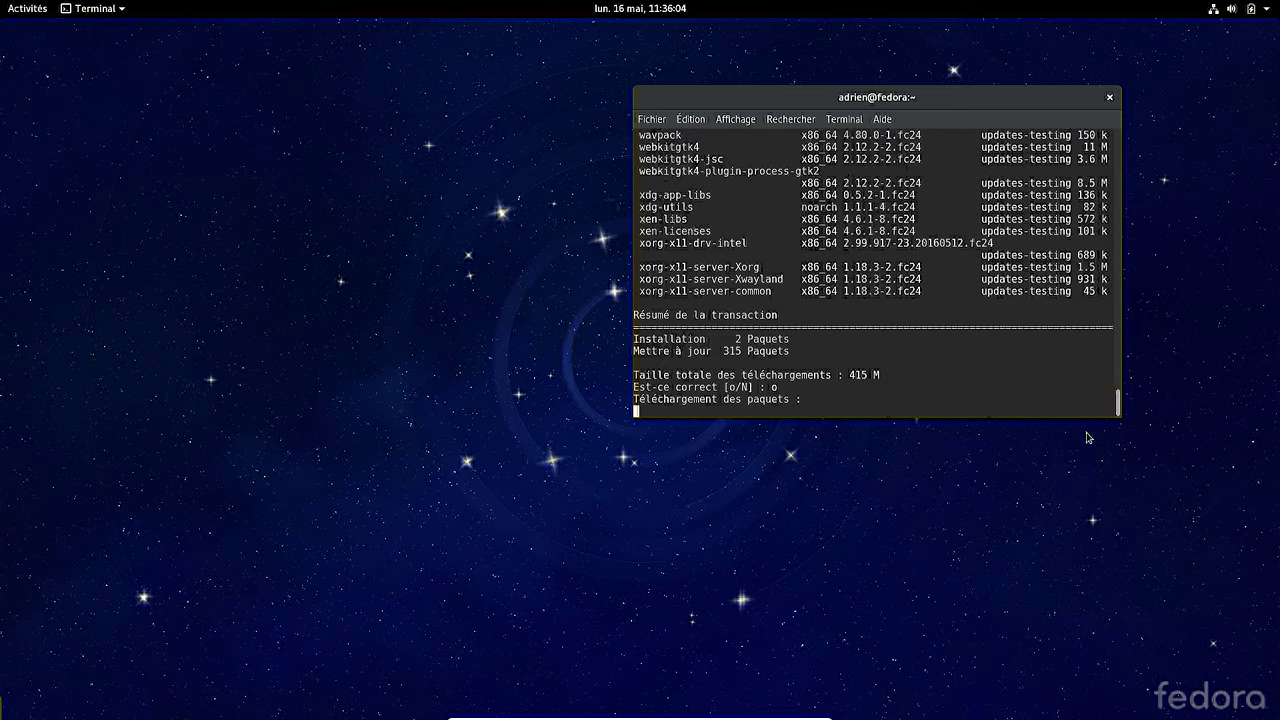
{"action": "left_click_drag", "start_coordinate": [870, 97], "coordinate": [1014, 41]}
{"action": "mouse_move", "coordinate": [459, 711]}
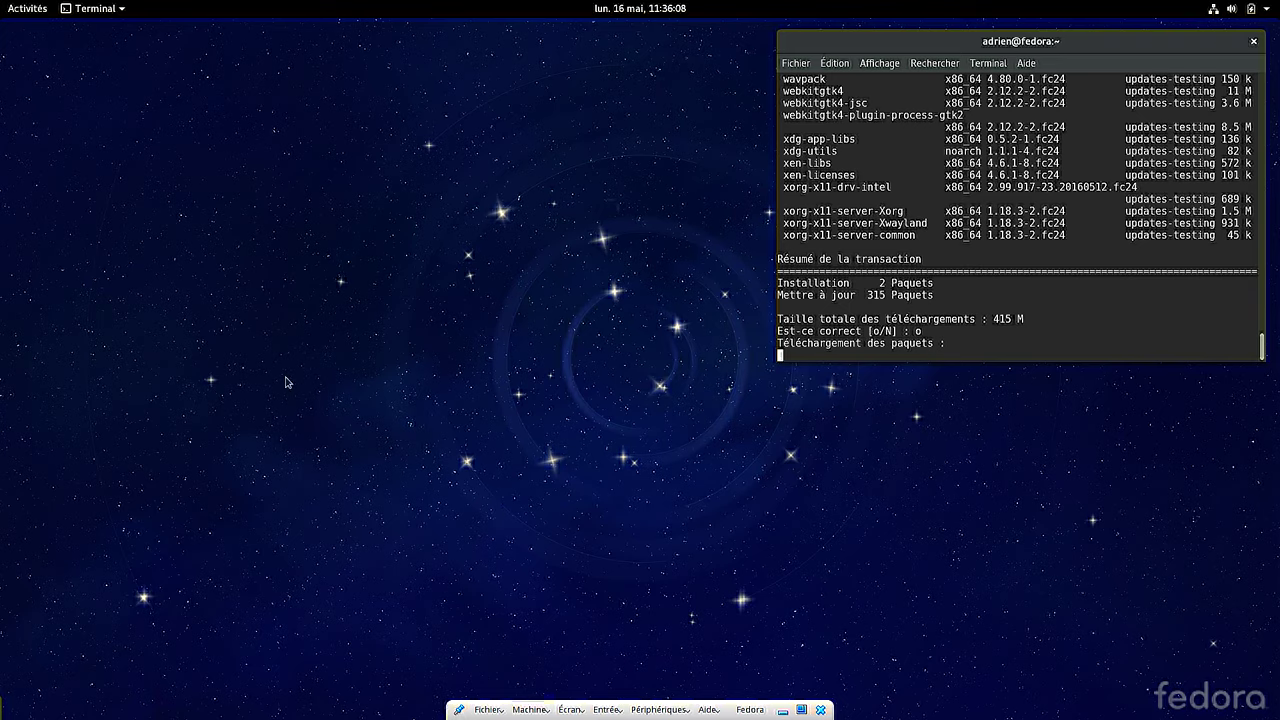
- Open Firefox and enter "youtube/con" as the address
{"action": "left_click", "coordinate": [35, 22]}
{"action": "left_click", "coordinate": [31, 157]}
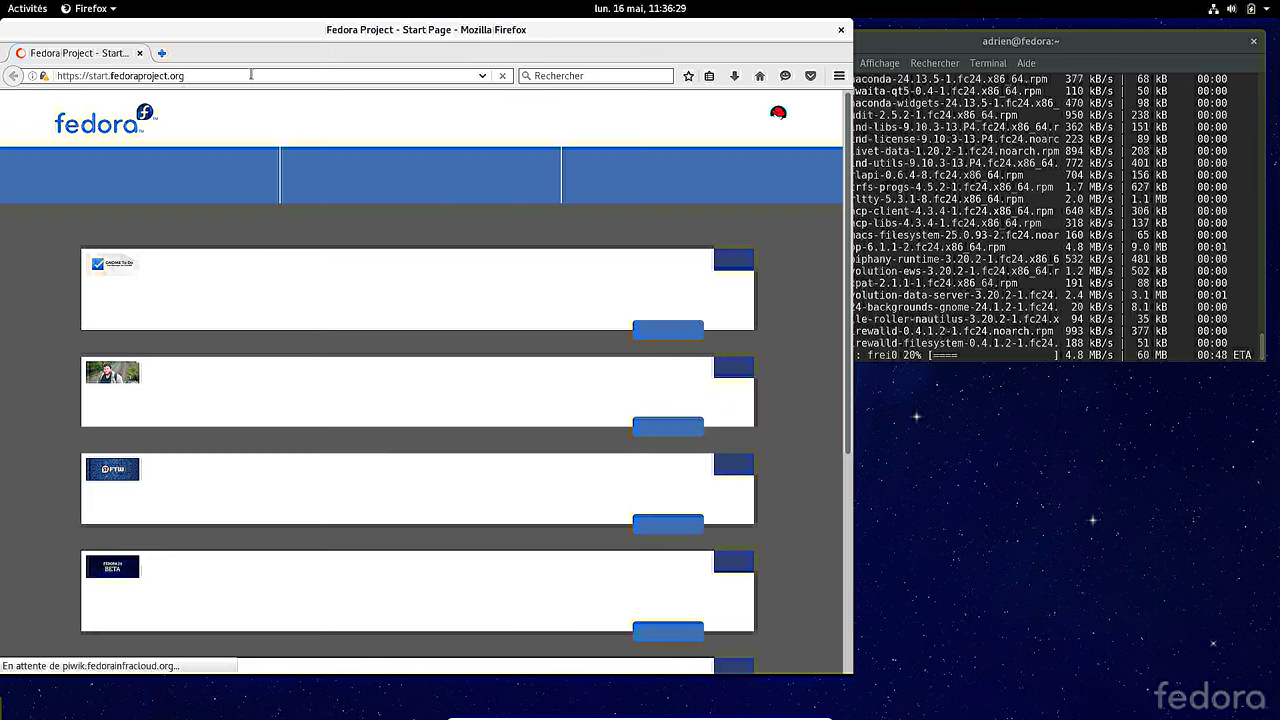
{"action": "left_click", "coordinate": [251, 75]}
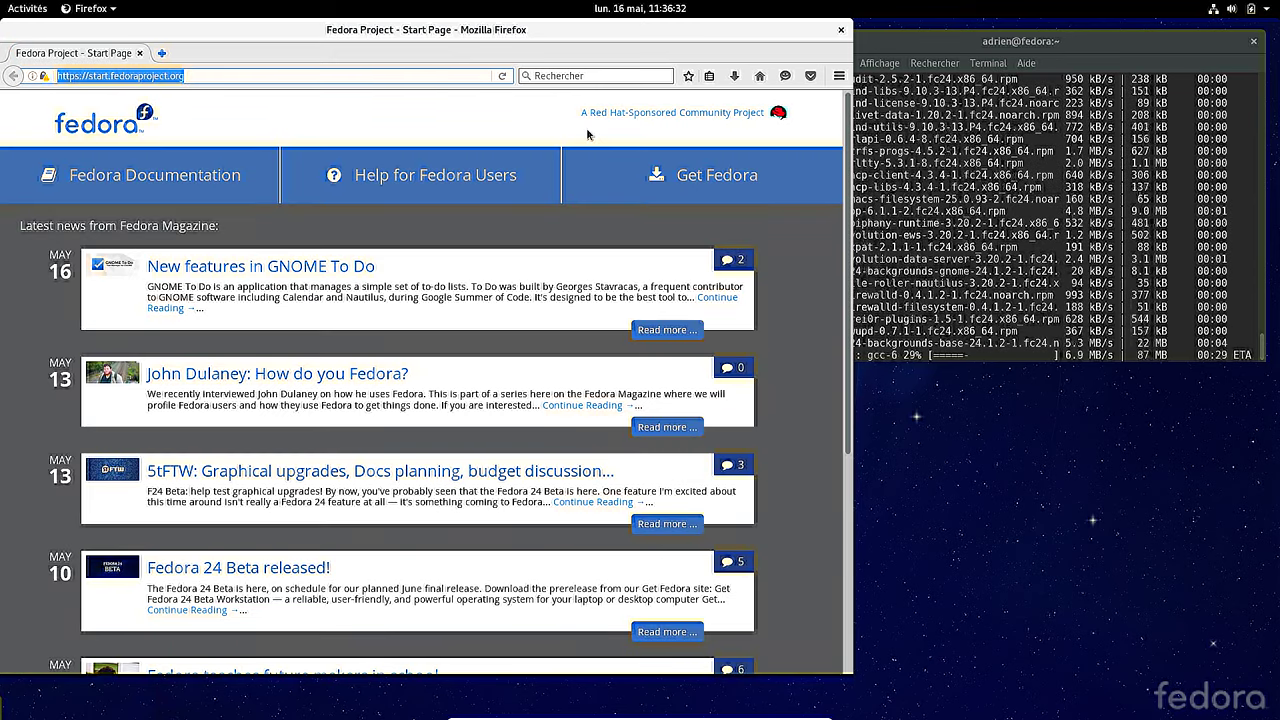
{"action": "type", "text": "youtube/con"}
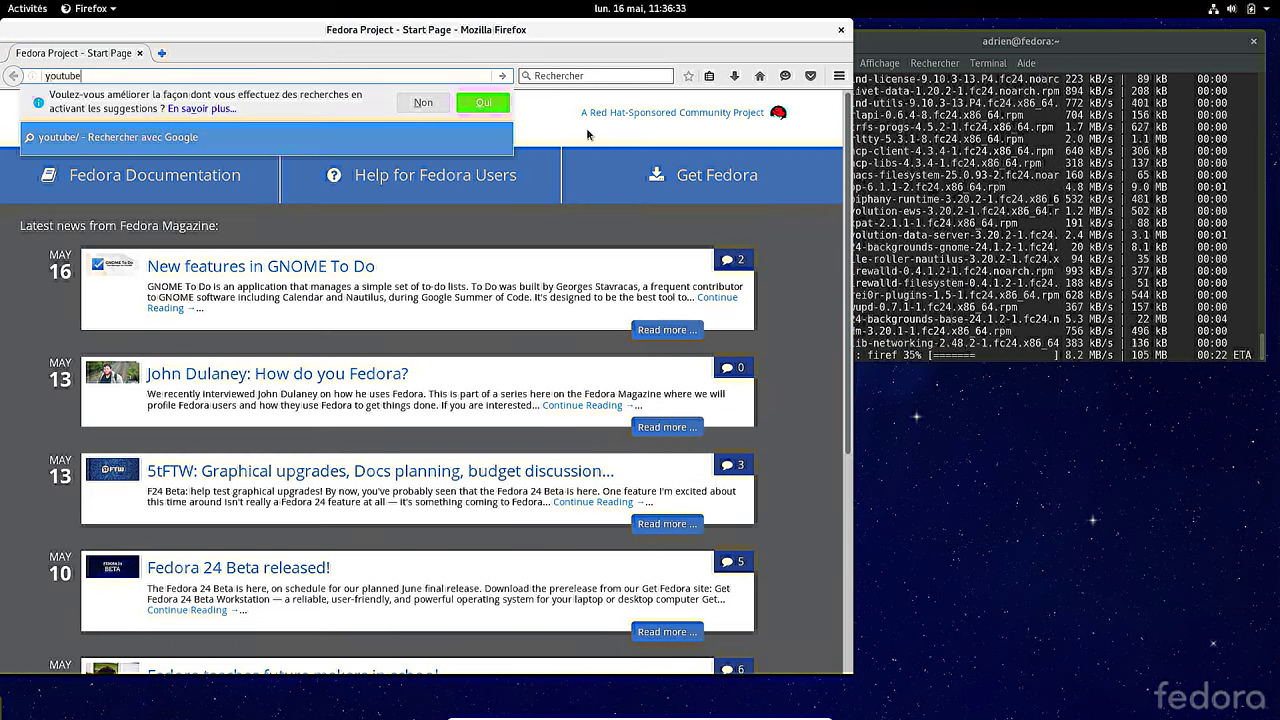
- Search Google for YouTube videos about Fedora 23 from the Linuxtricks channel
{"action": "left_click", "coordinate": [565, 77]}
{"action": "type", "text": "you"}
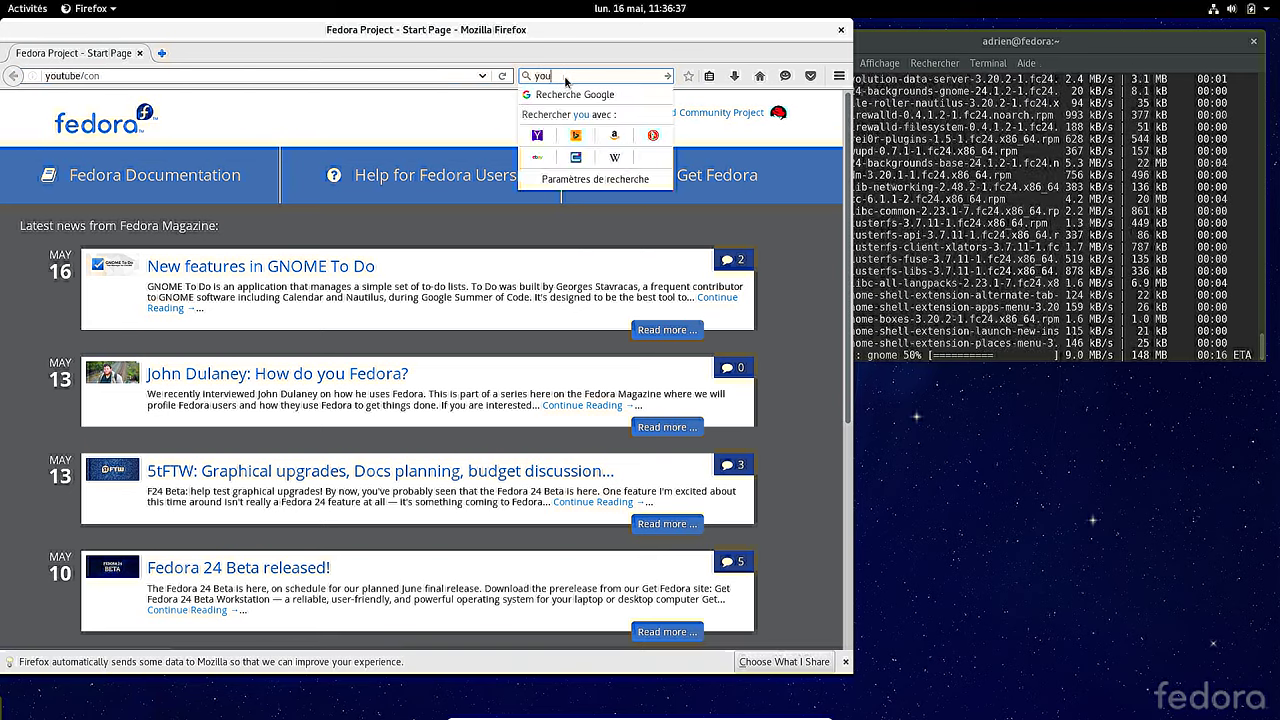
{"action": "type", "text": "tube fedora"}
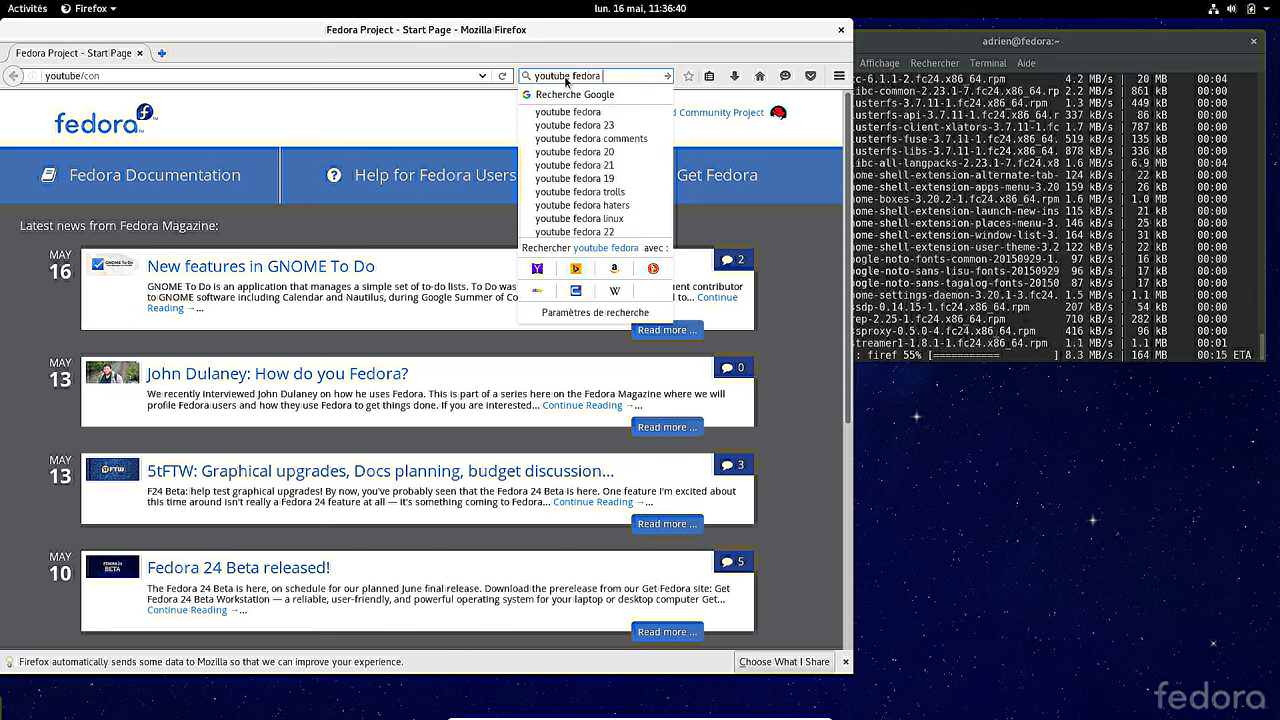
{"action": "type", "text": " 23 ad"}
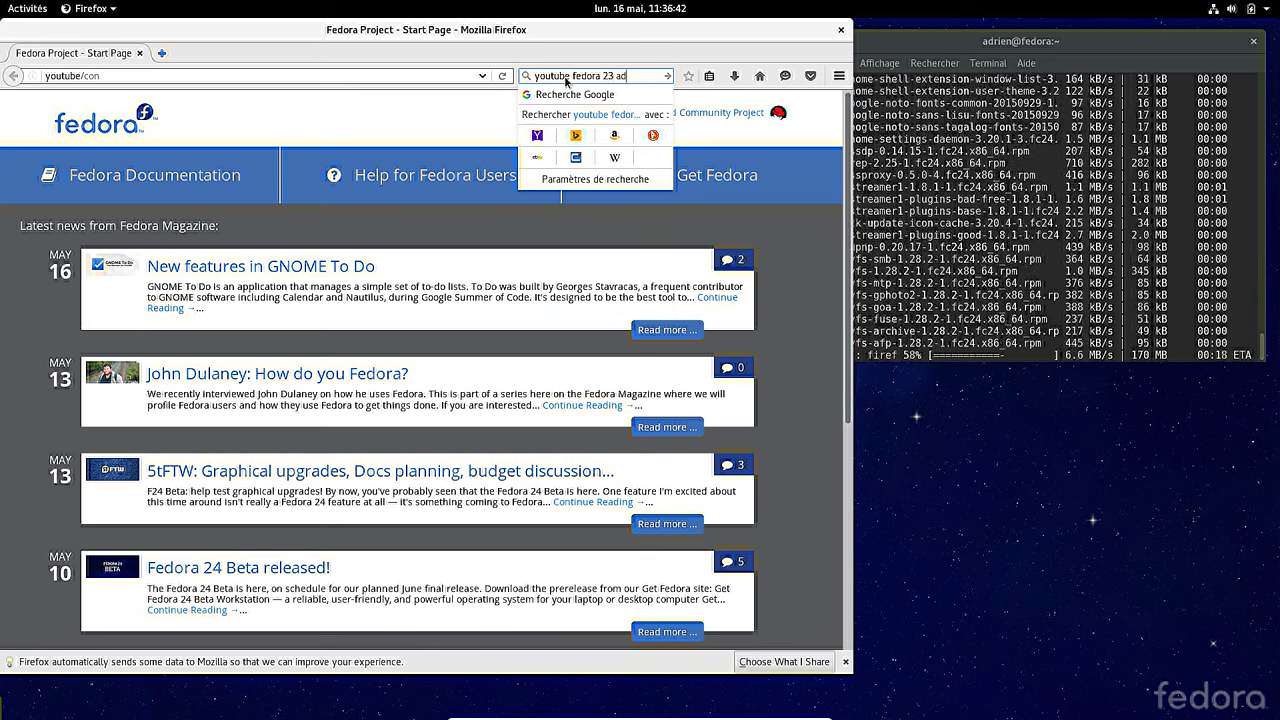
{"action": "type", "text": "rien linuxtricks"}
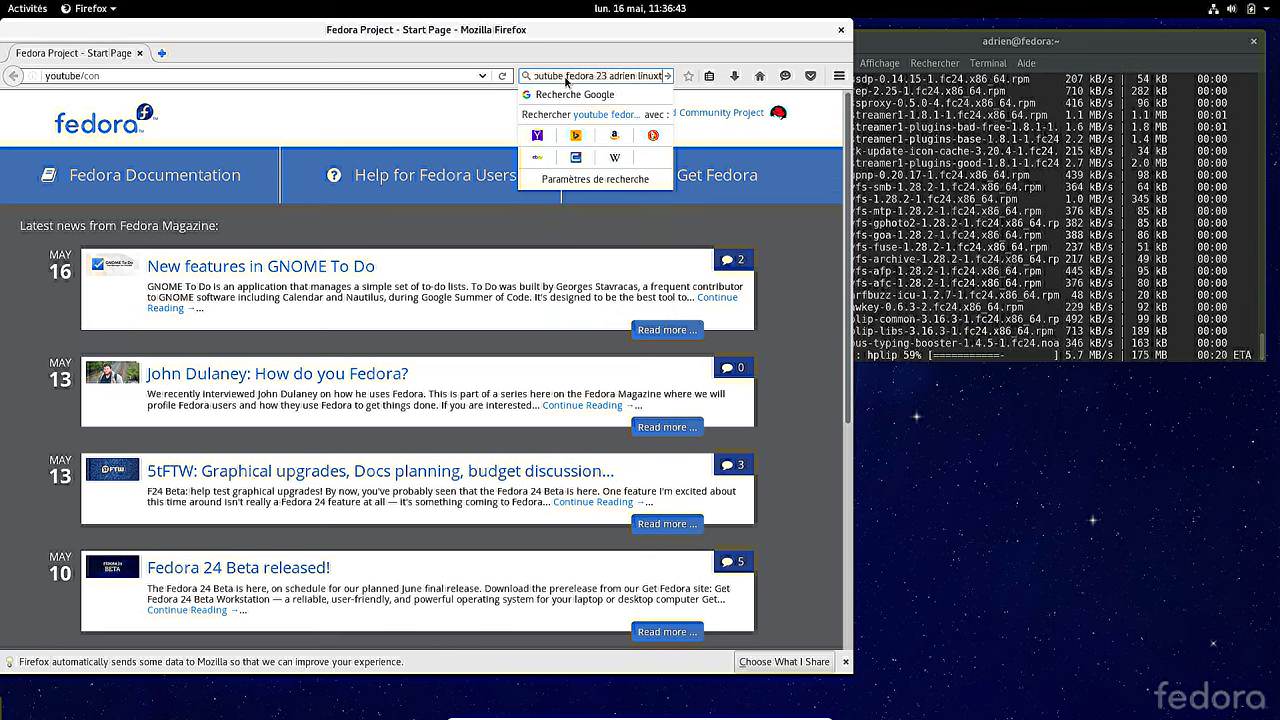
{"action": "key", "text": "Return"}
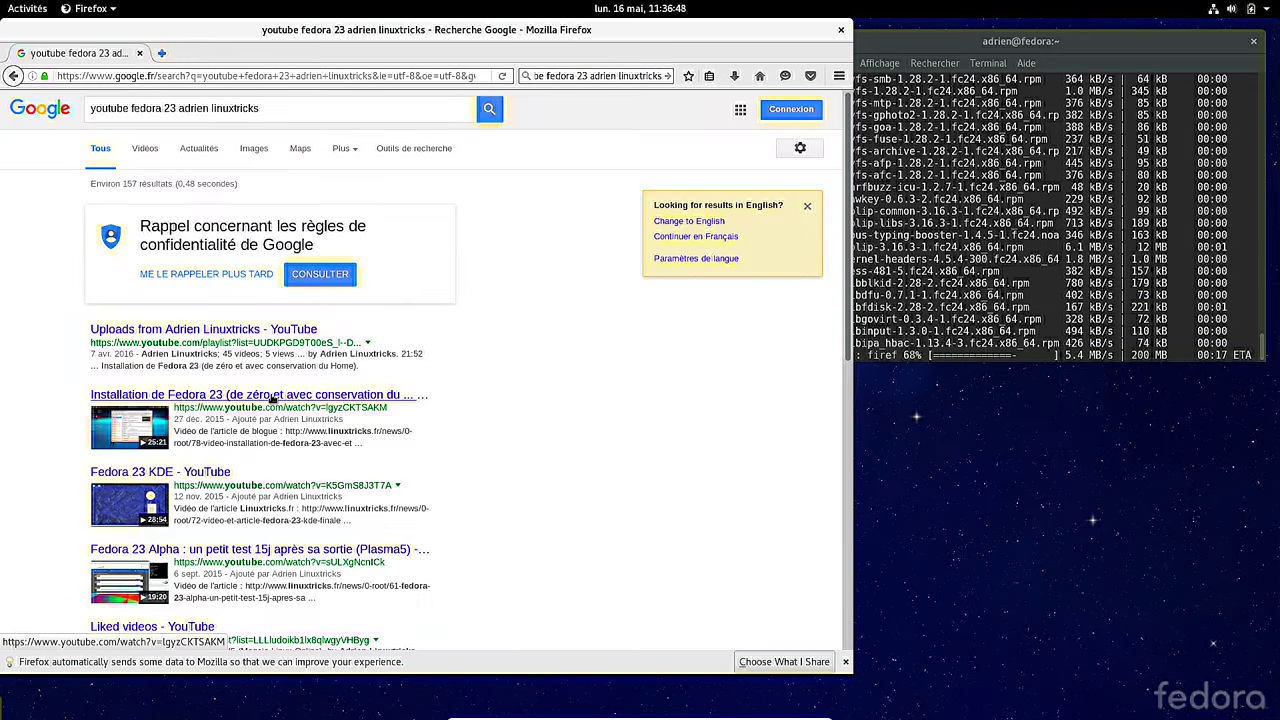
- Play the YouTube video "Installation de Fedora 23 (de zéro et avec conservation du Home)" and check the system sound volume
{"action": "left_click", "coordinate": [272, 397]}
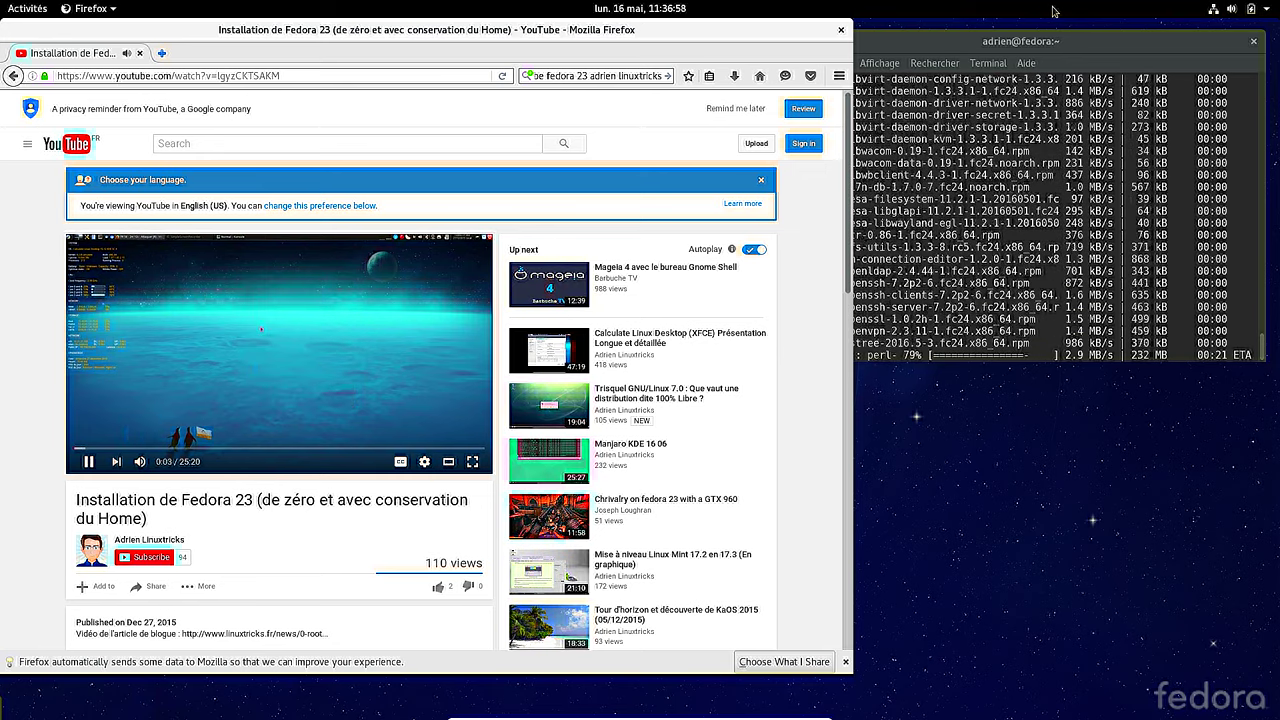
{"action": "left_click", "coordinate": [1231, 11]}
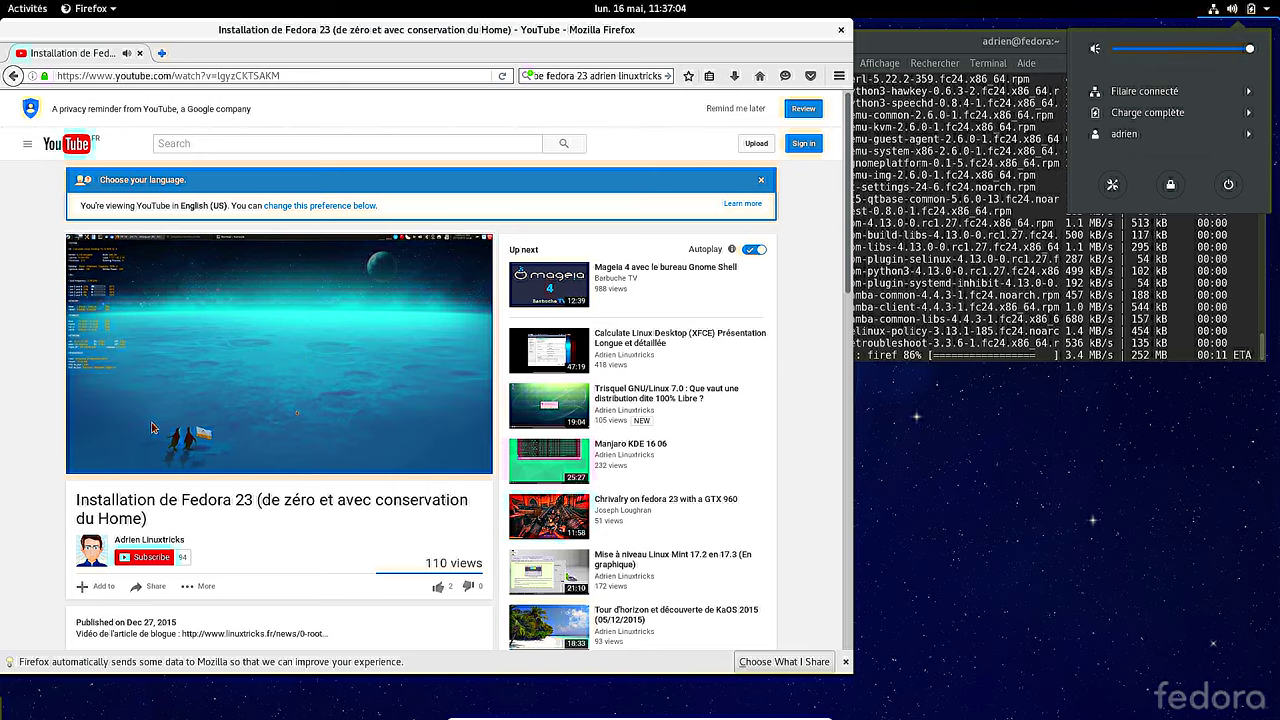
{"action": "left_click", "coordinate": [138, 452]}
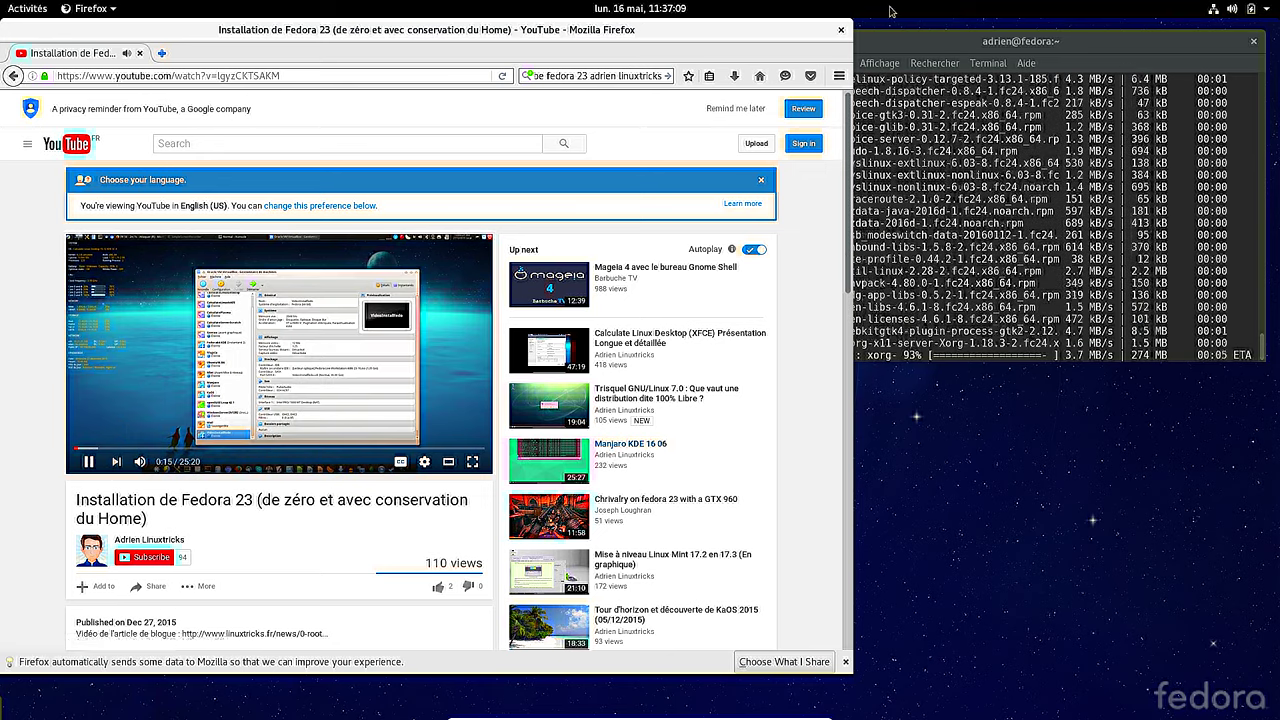
- Close Firefox, slightly enlarge the terminal window, and place it back in the upper-right corner of the desktop
{"action": "left_click", "coordinate": [841, 31]}
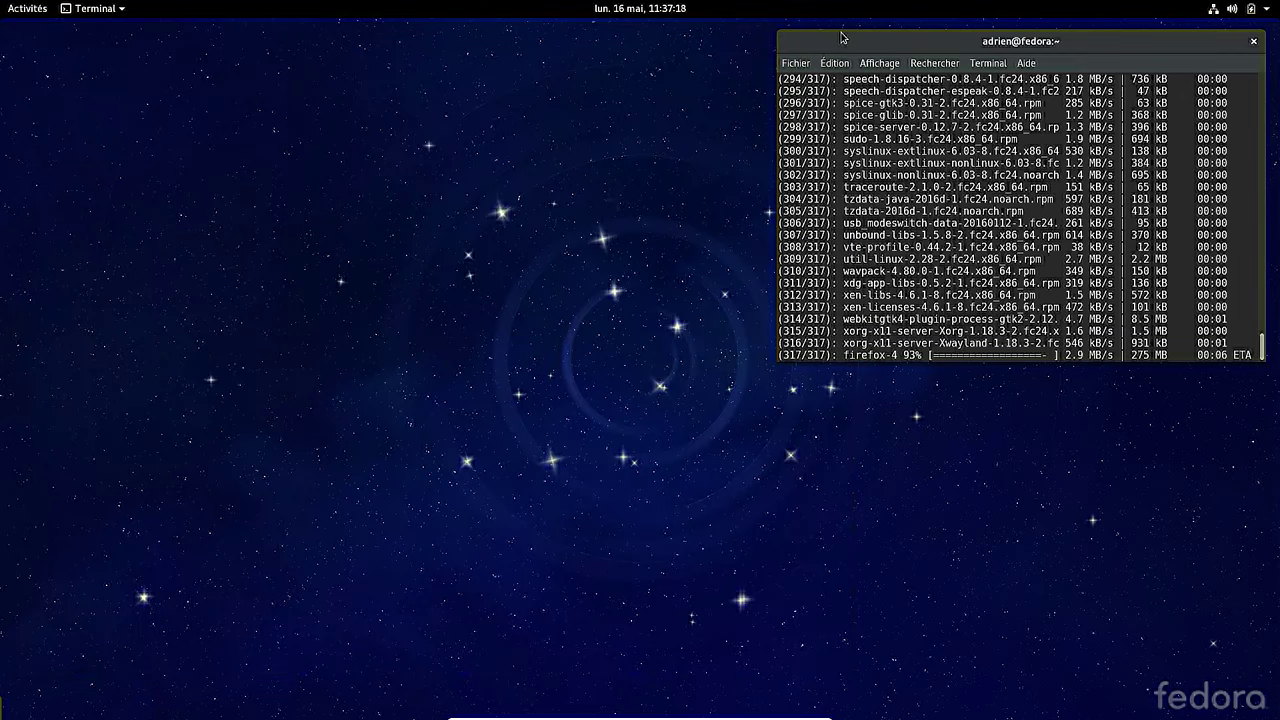
{"action": "left_click_drag", "start_coordinate": [903, 44], "coordinate": [582, 76]}
{"action": "double_click", "coordinate": [589, 66]}
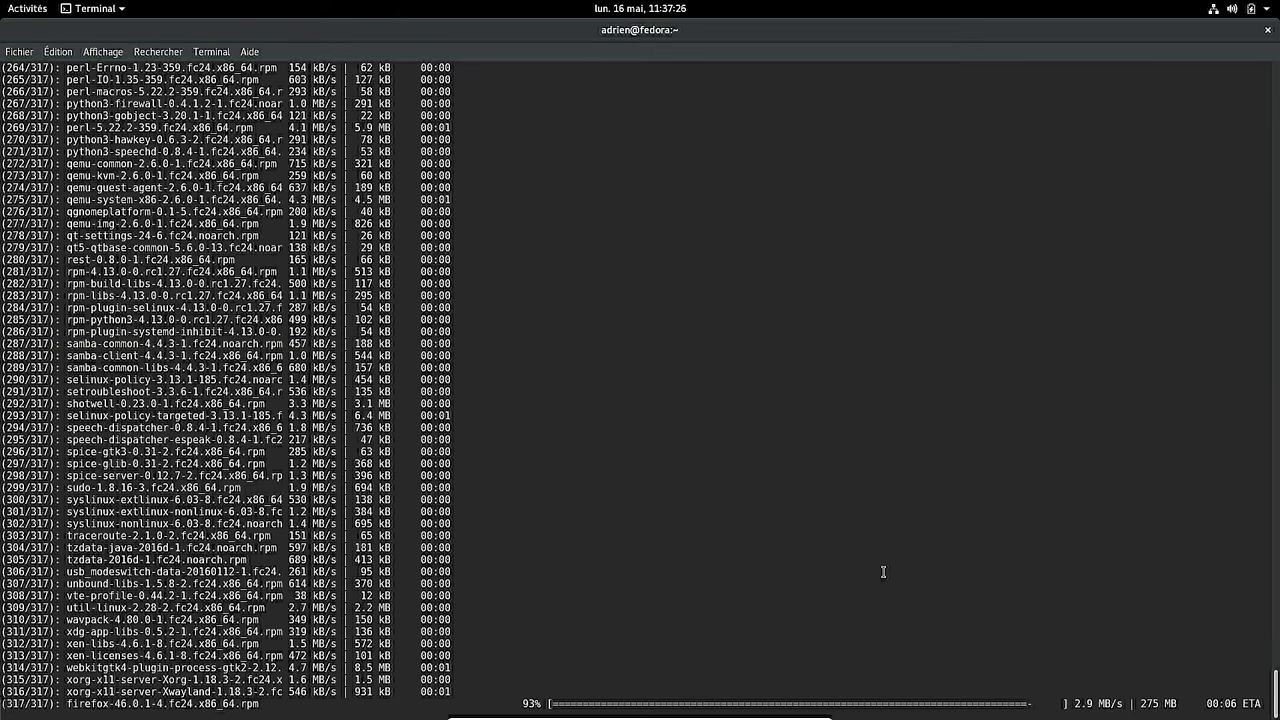
{"action": "double_click", "coordinate": [520, 38]}
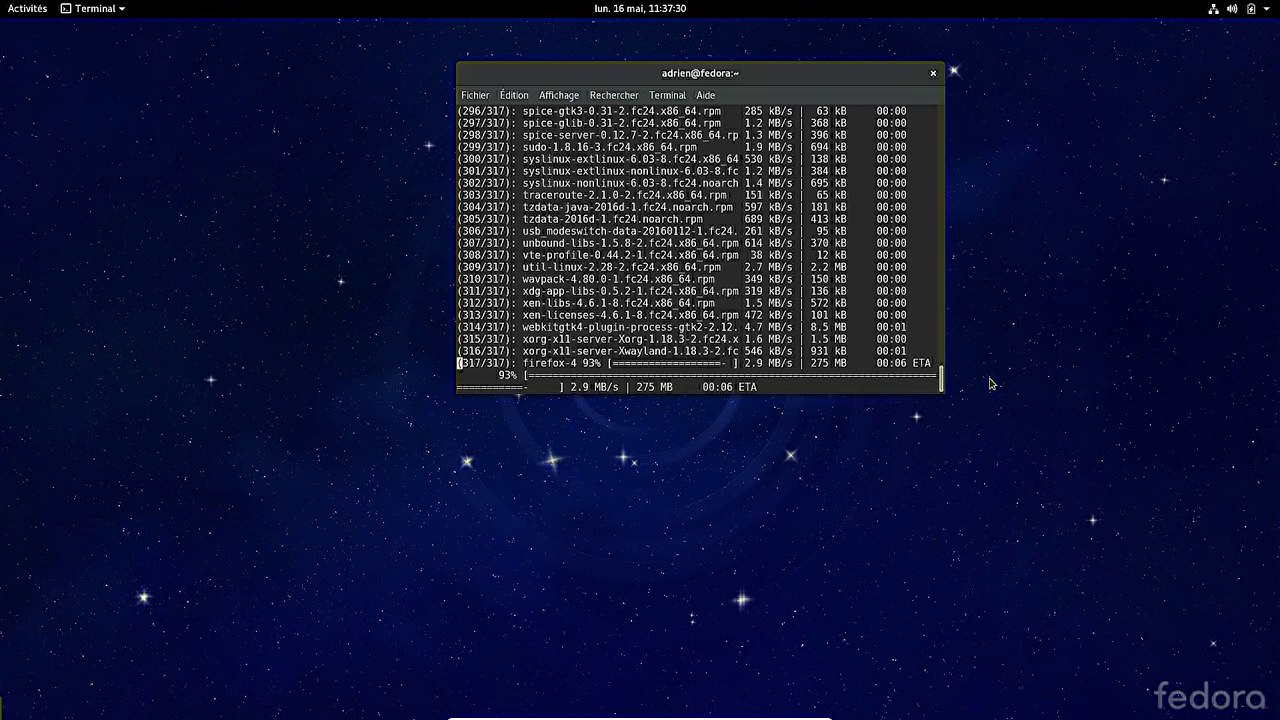
{"action": "left_click_drag", "start_coordinate": [943, 394], "coordinate": [1024, 432]}
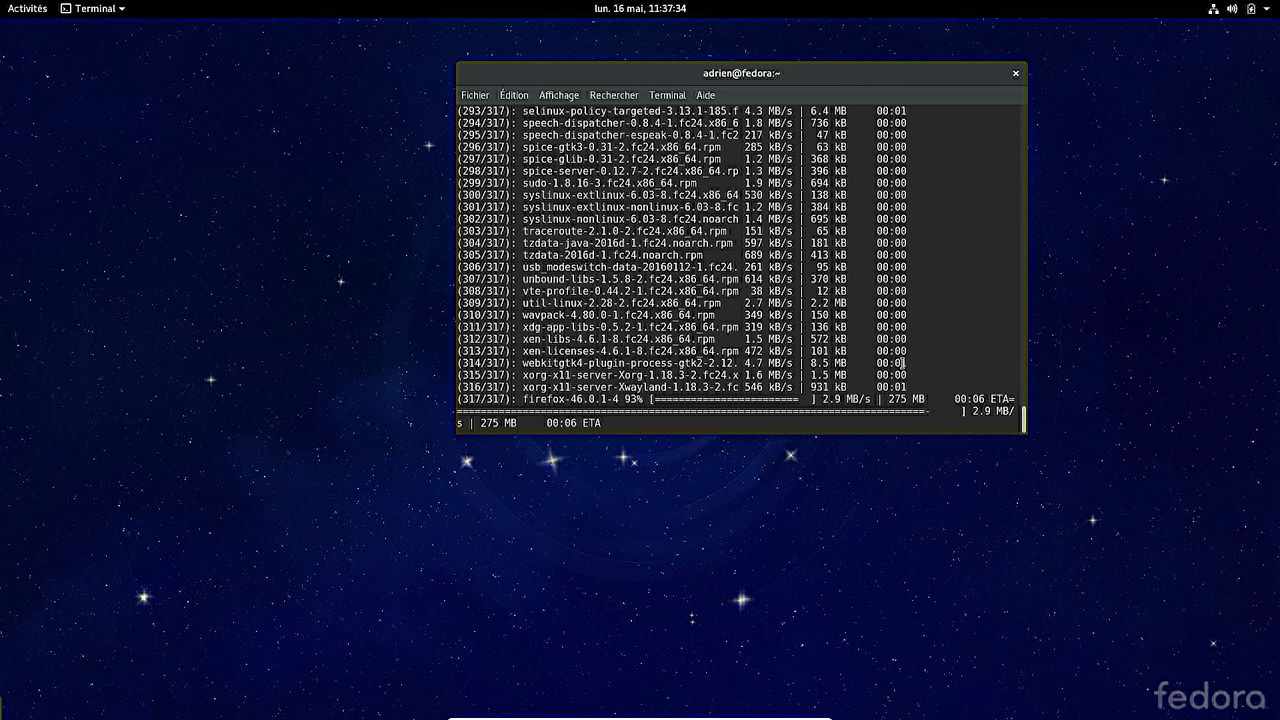
{"action": "left_click_drag", "start_coordinate": [805, 73], "coordinate": [1046, 45]}
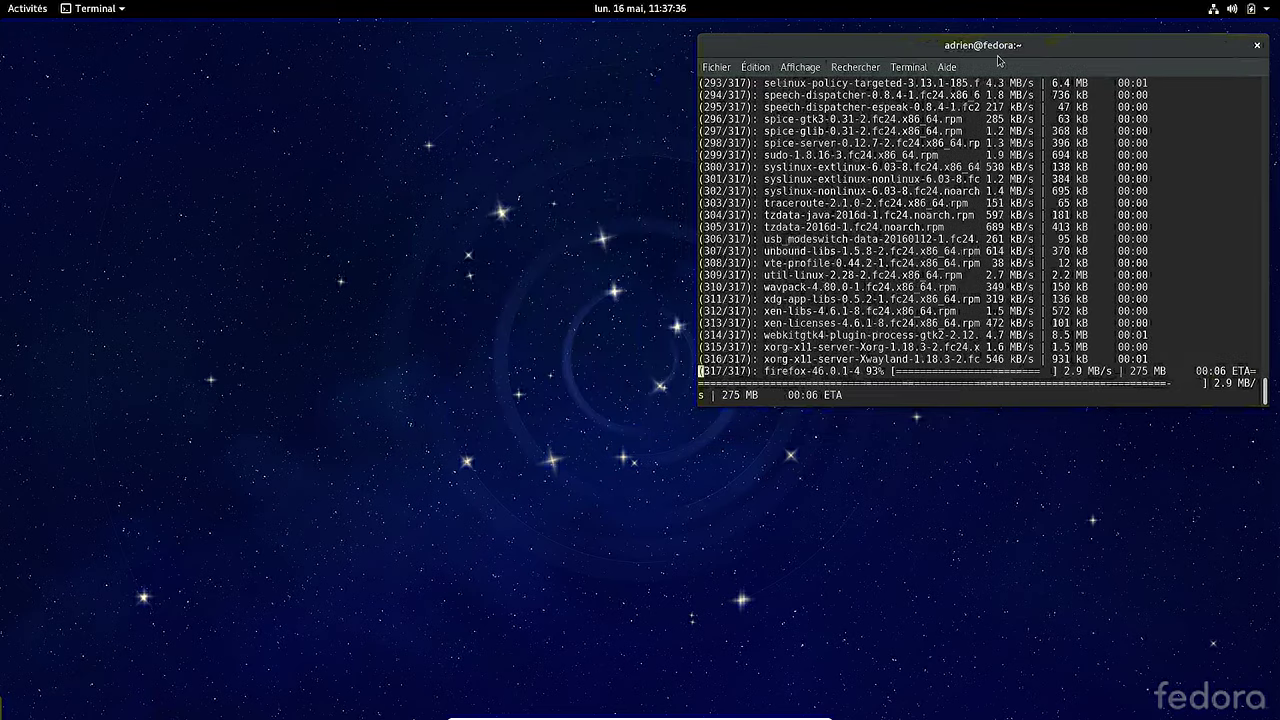
- Look up the local time in Moscow and Toronto with the overview searches "heure moscou", "moscou" and "toronto"
{"action": "left_click", "coordinate": [15, 12]}
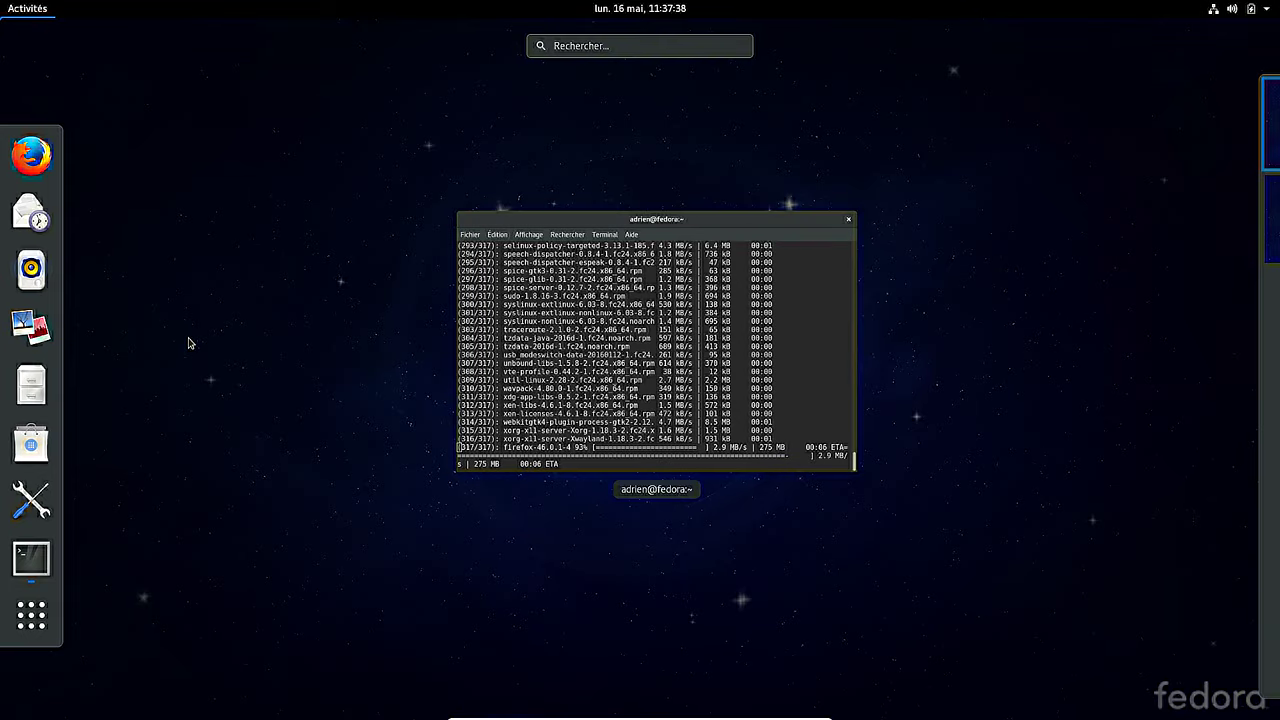
{"action": "left_click", "coordinate": [30, 614]}
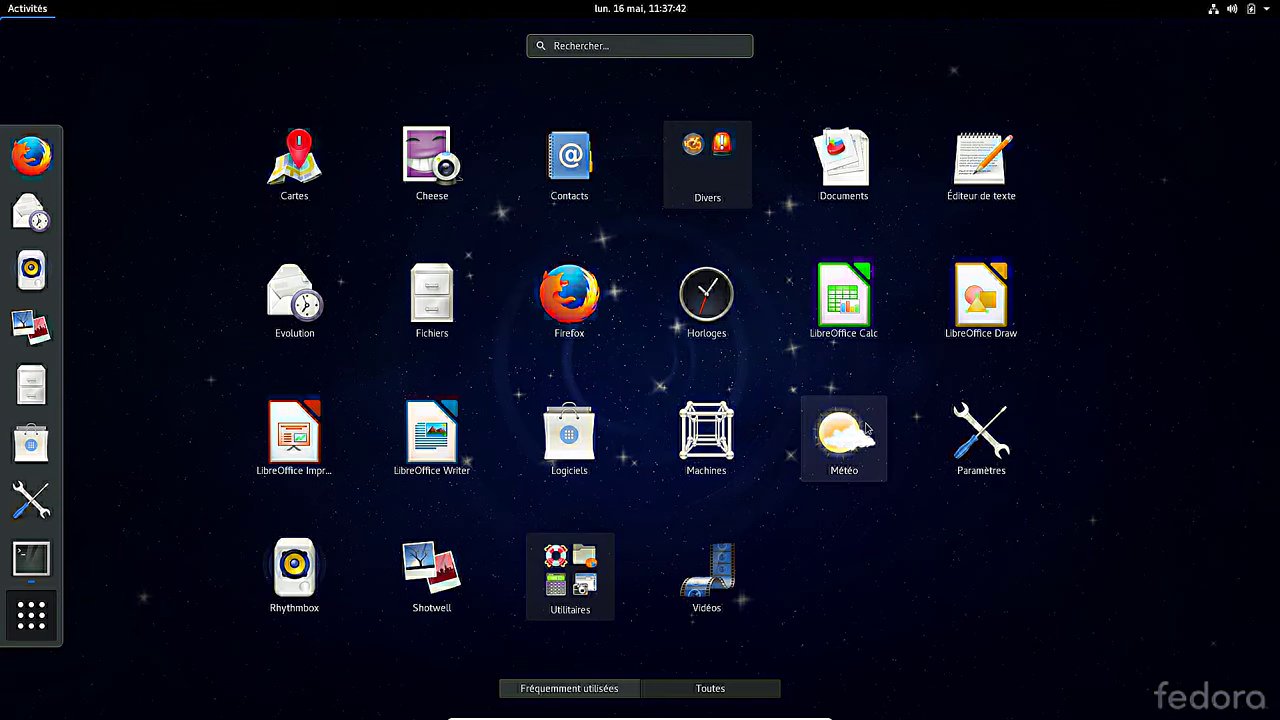
{"action": "left_click", "coordinate": [640, 44]}
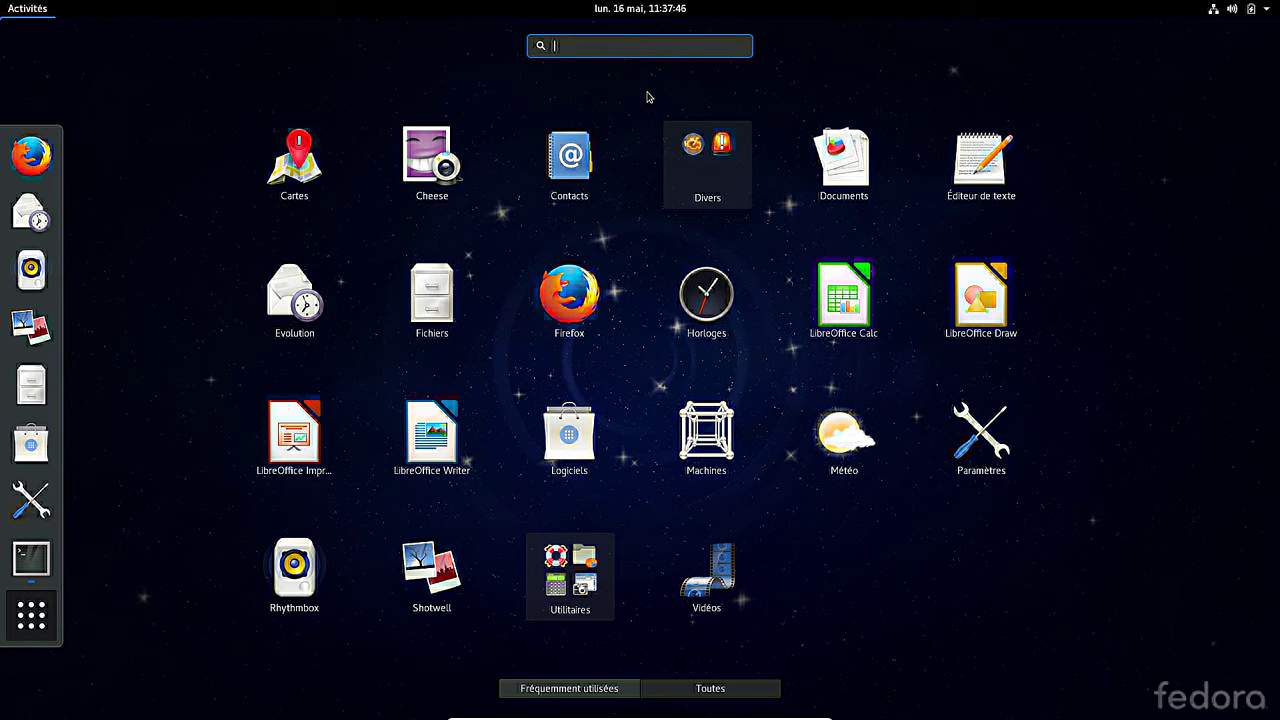
{"action": "type", "text": "h"}
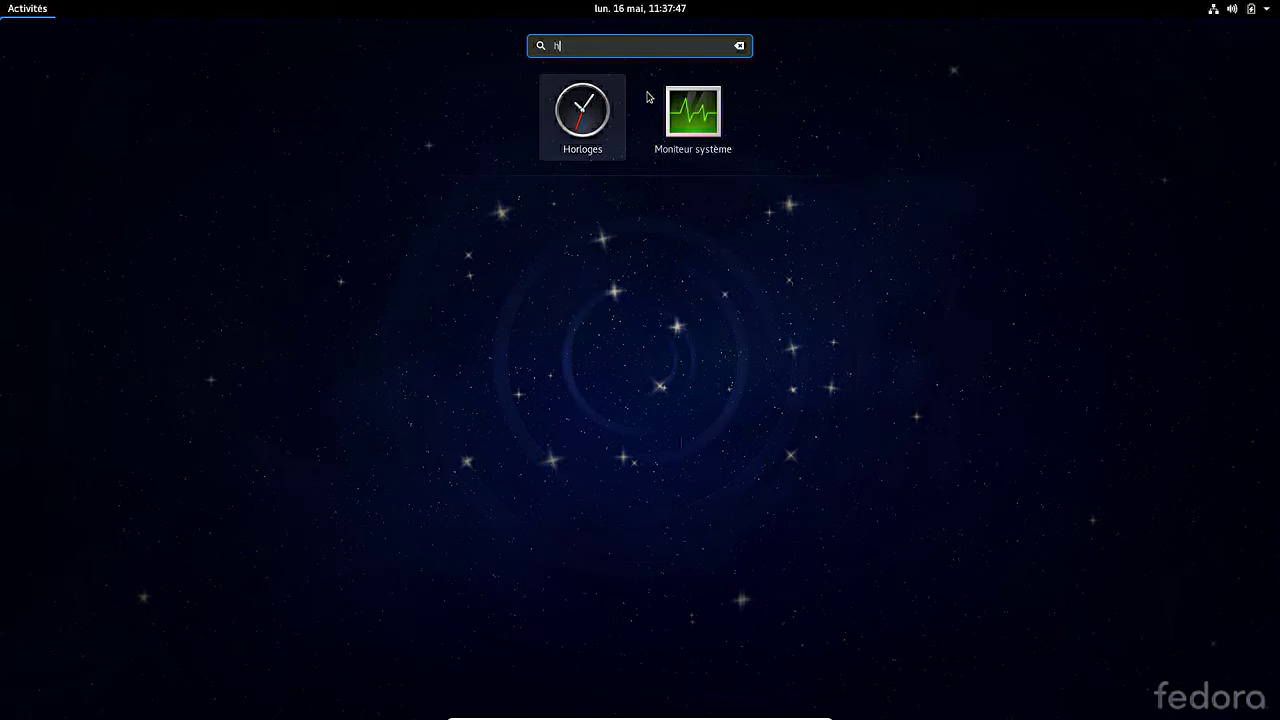
{"action": "type", "text": "eure moscou"}
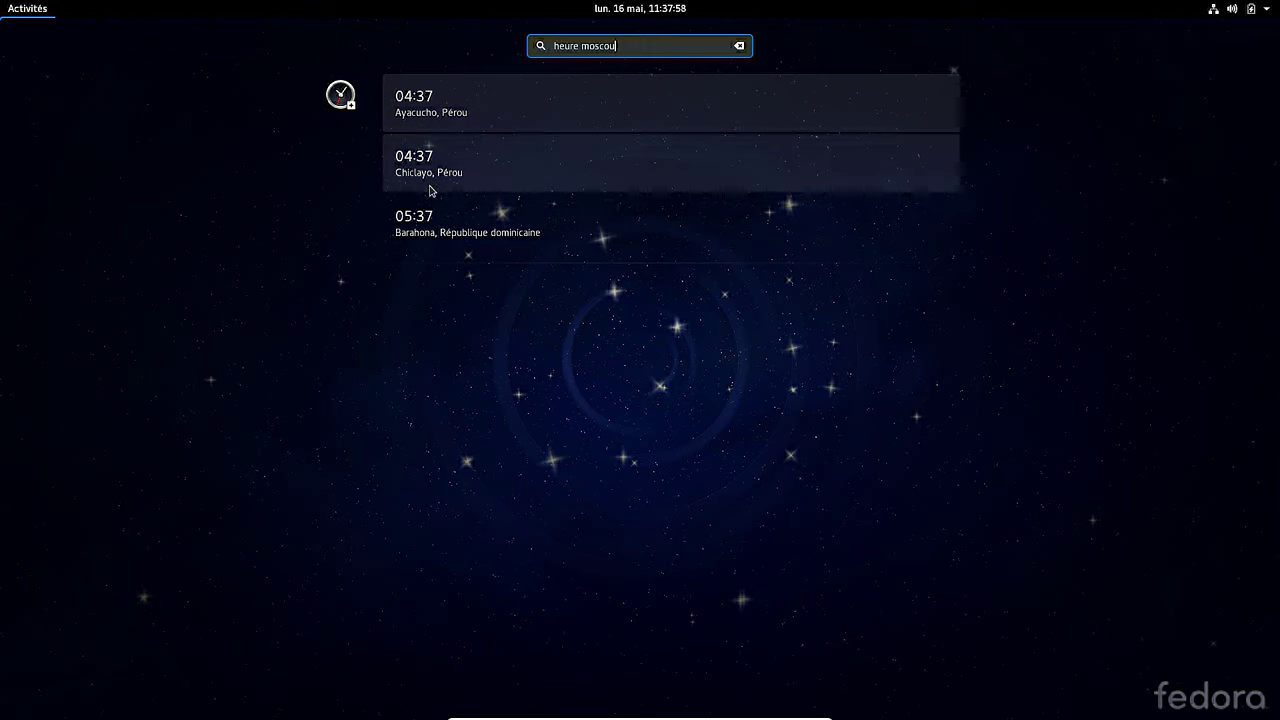
{"action": "double_click", "coordinate": [567, 45]}
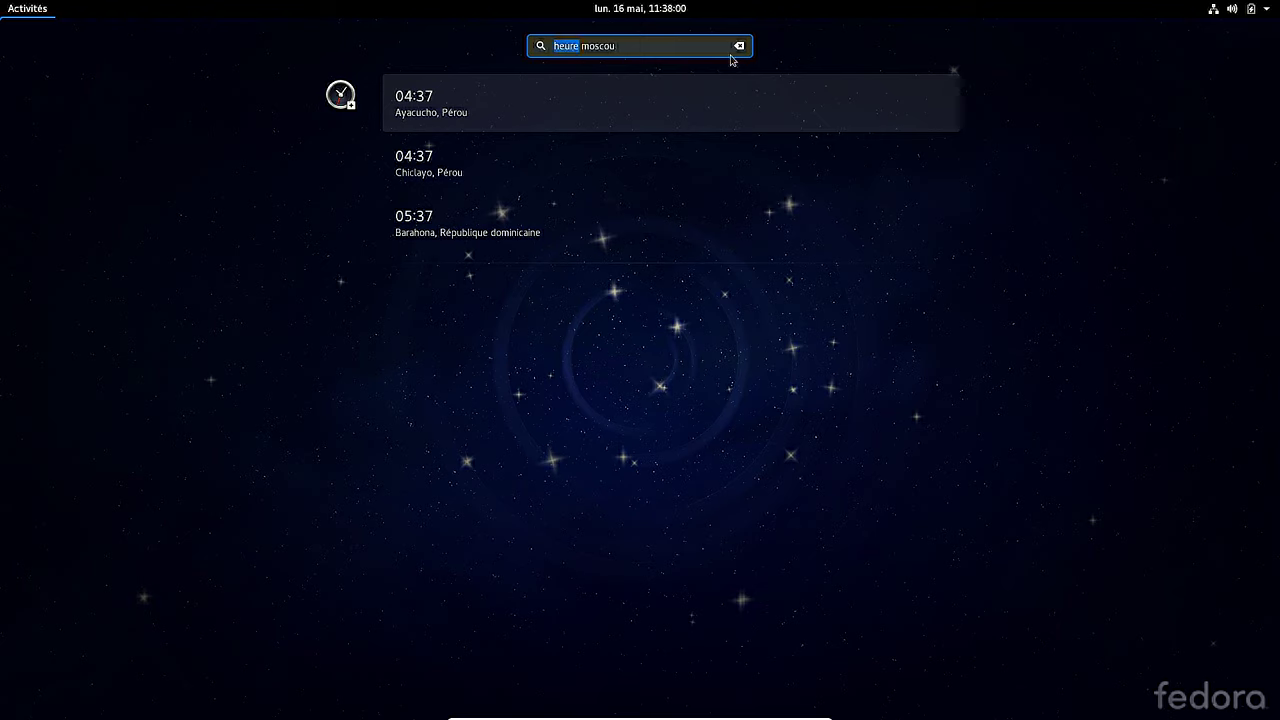
{"action": "key", "text": "BackSpace"}
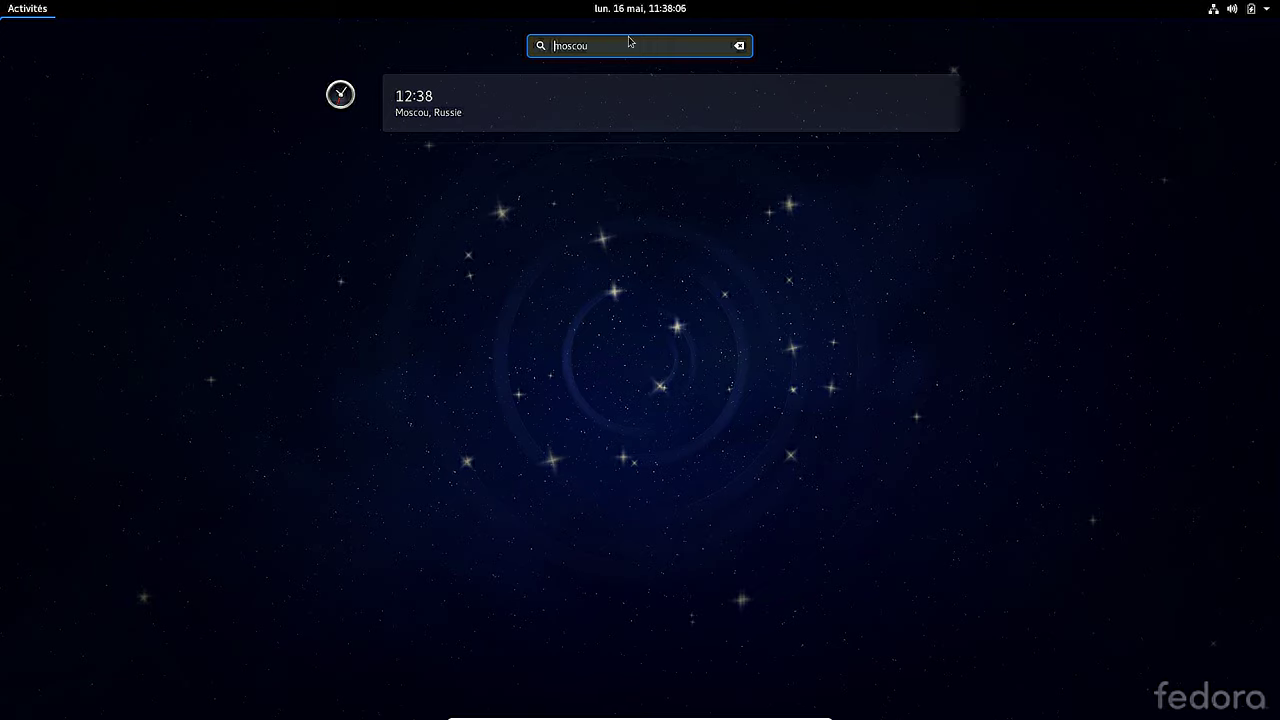
{"action": "left_click_drag", "start_coordinate": [642, 45], "coordinate": [349, 10]}
{"action": "type", "text": "toronto"}
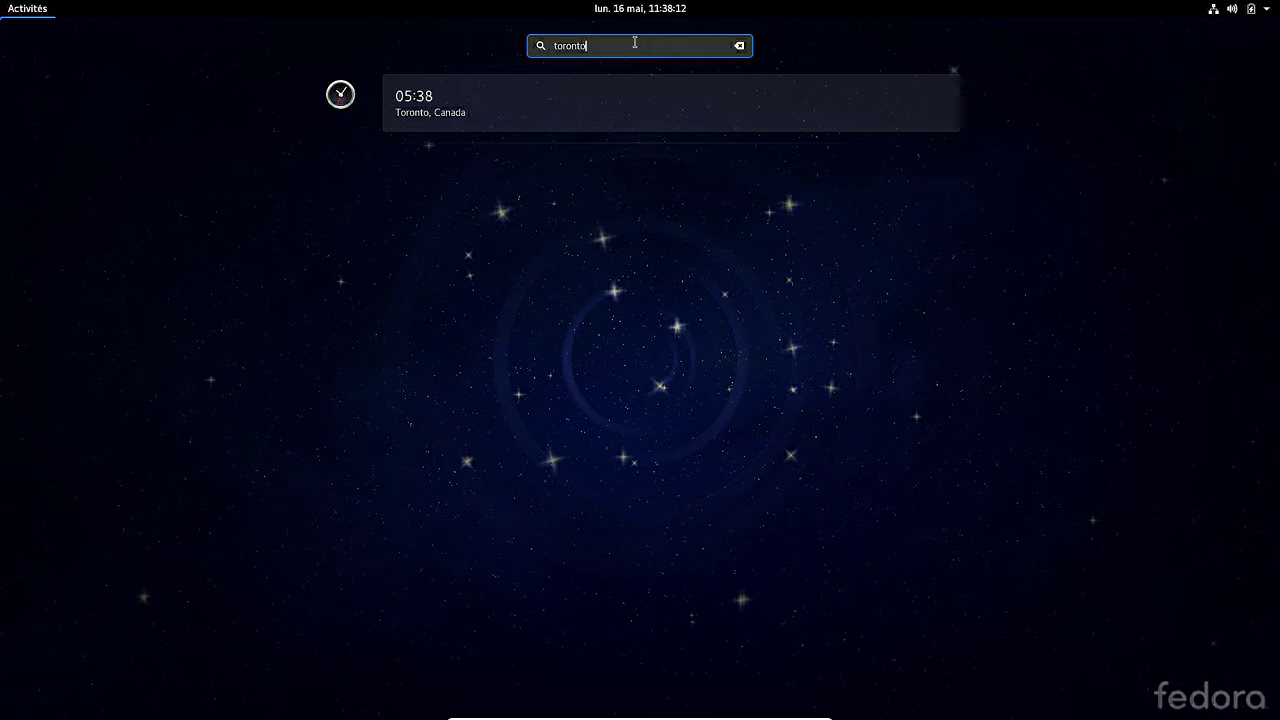
- Try the calculation "=2+2" in the overview search, and replace it with "2+2"
{"action": "left_click_drag", "start_coordinate": [634, 42], "coordinate": [394, 40]}
{"action": "type", "text": "=2+2"}
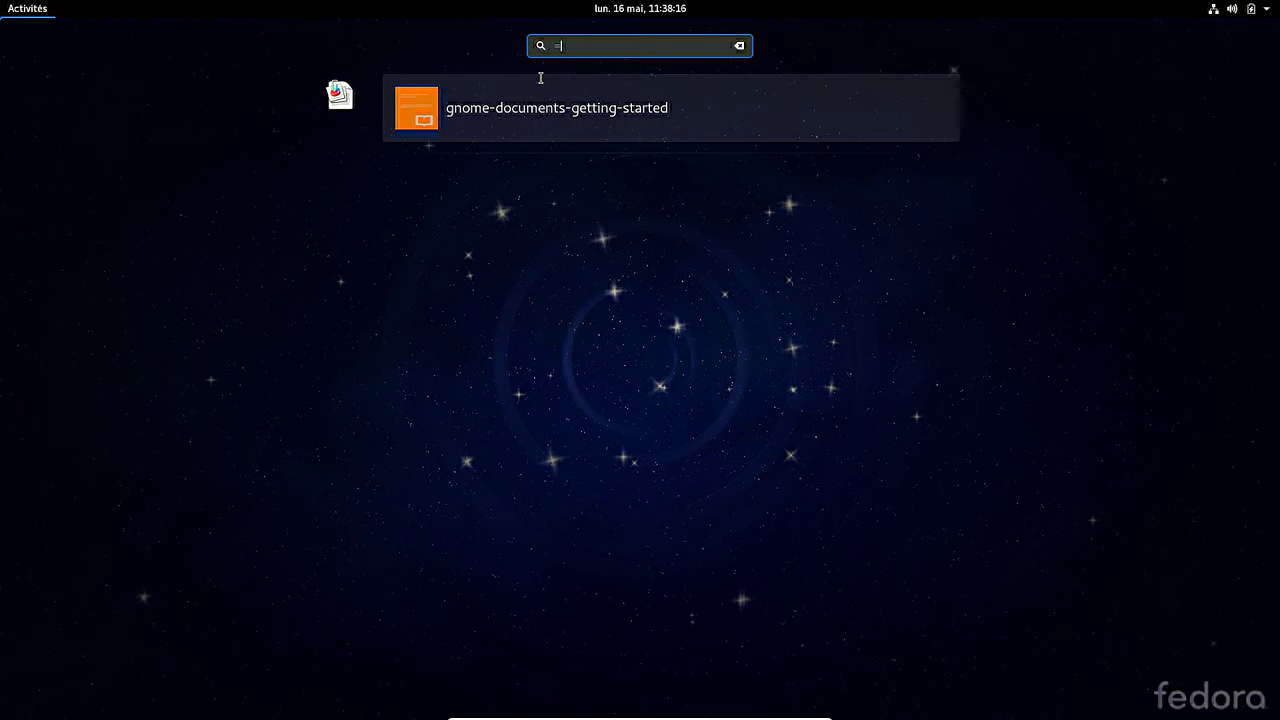
{"action": "key", "text": "BackSpace"}
{"action": "key", "text": "BackSpace"}
{"action": "key", "text": "BackSpace"}
{"action": "key", "text": "BackSpace"}
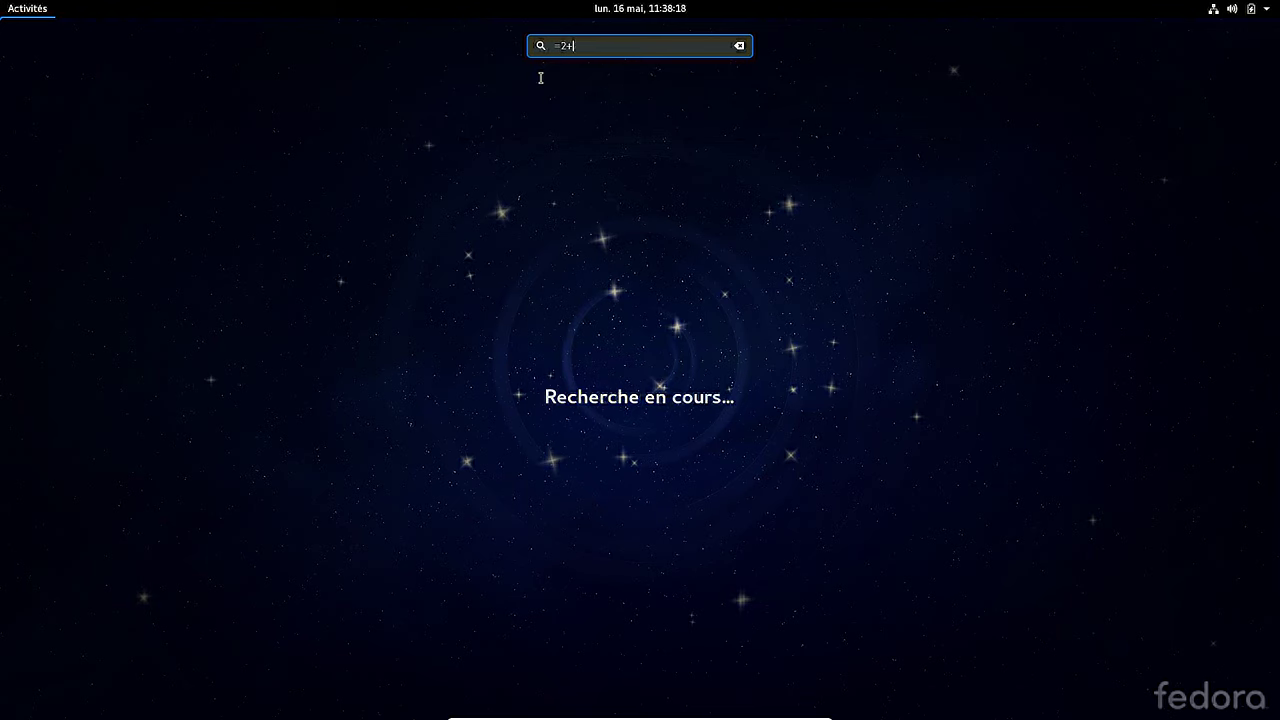
{"action": "type", "text": "2+2"}
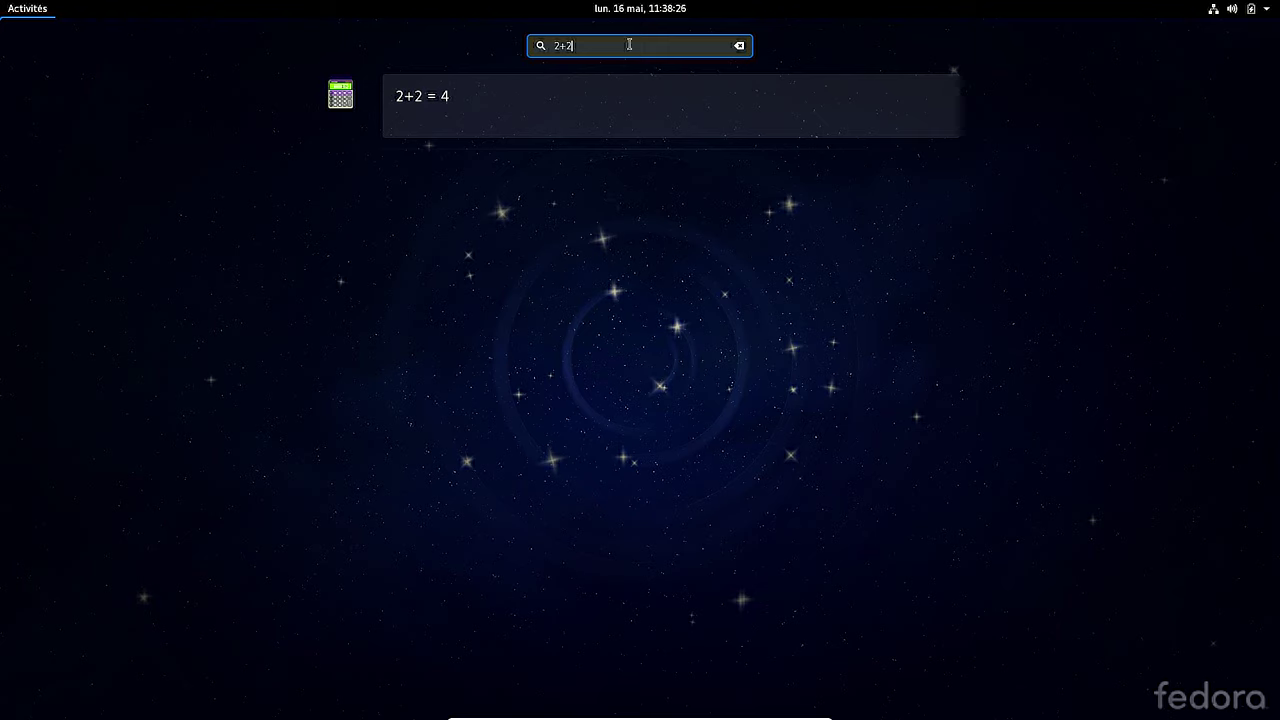
- Browse the full application grid and the contents of the Utilitaires folder, and return to the desktop
{"action": "left_click", "coordinate": [21, 9]}
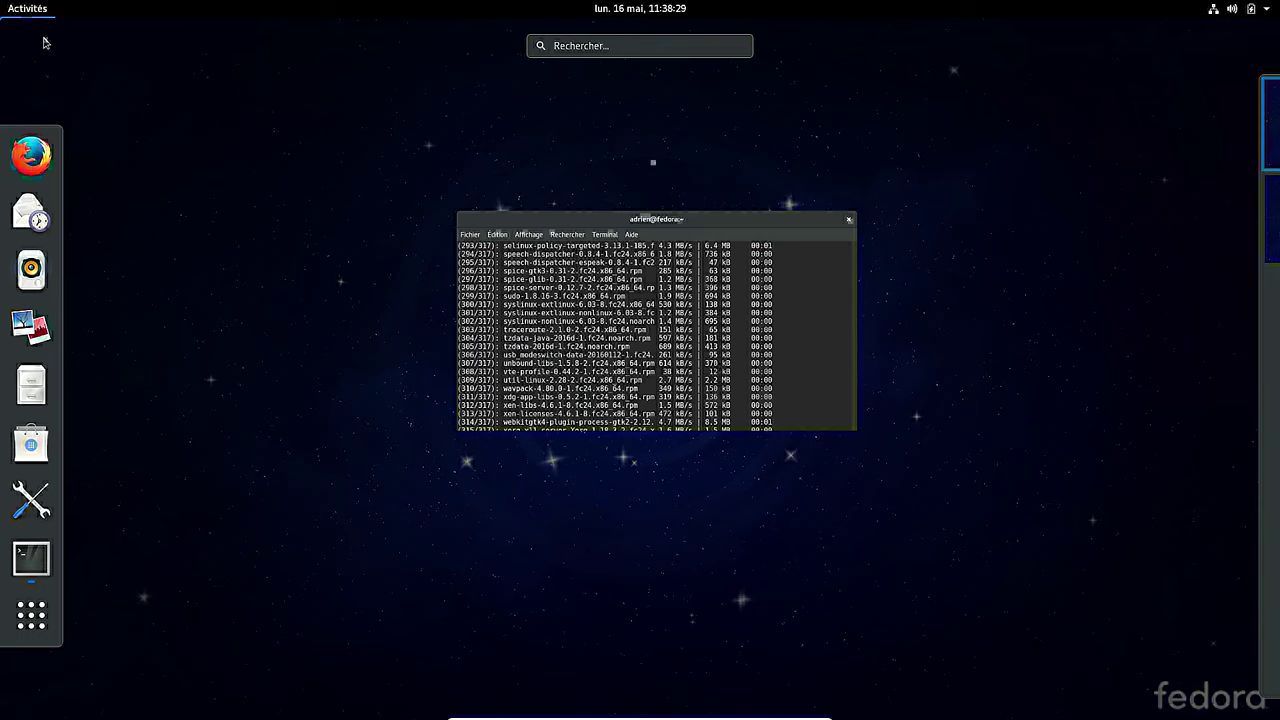
{"action": "left_click", "coordinate": [20, 10]}
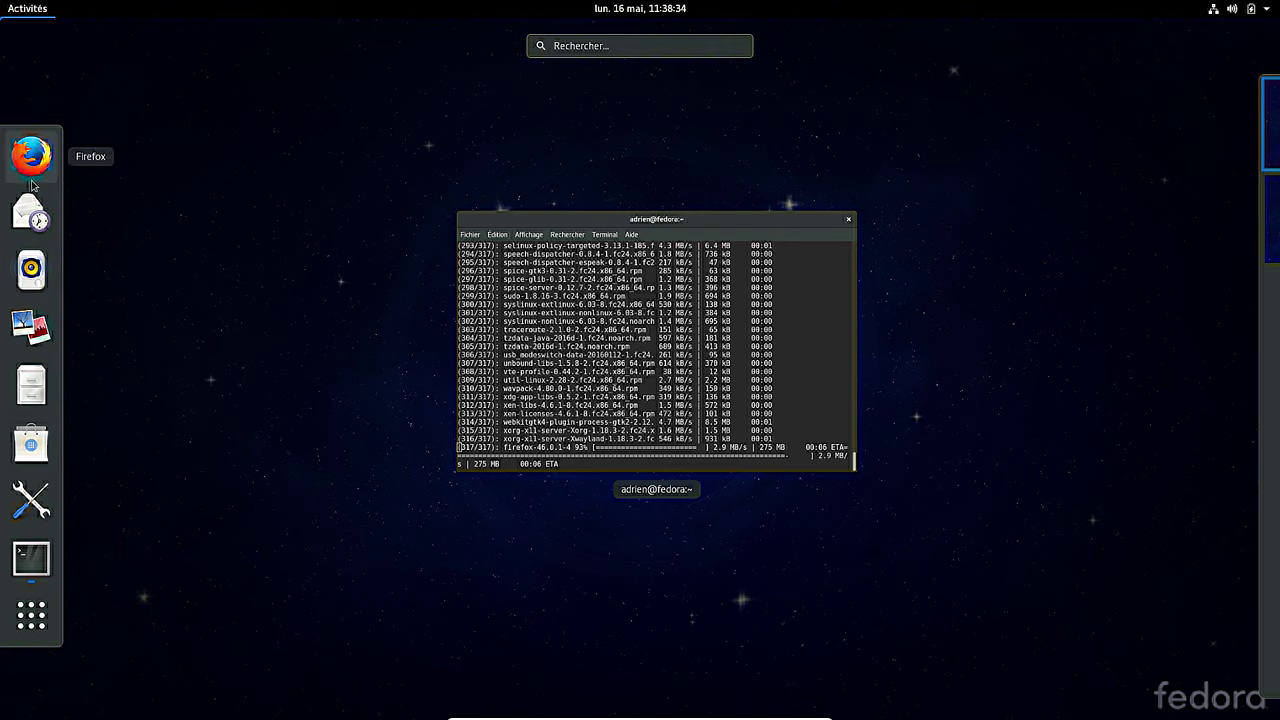
{"action": "left_click", "coordinate": [26, 620]}
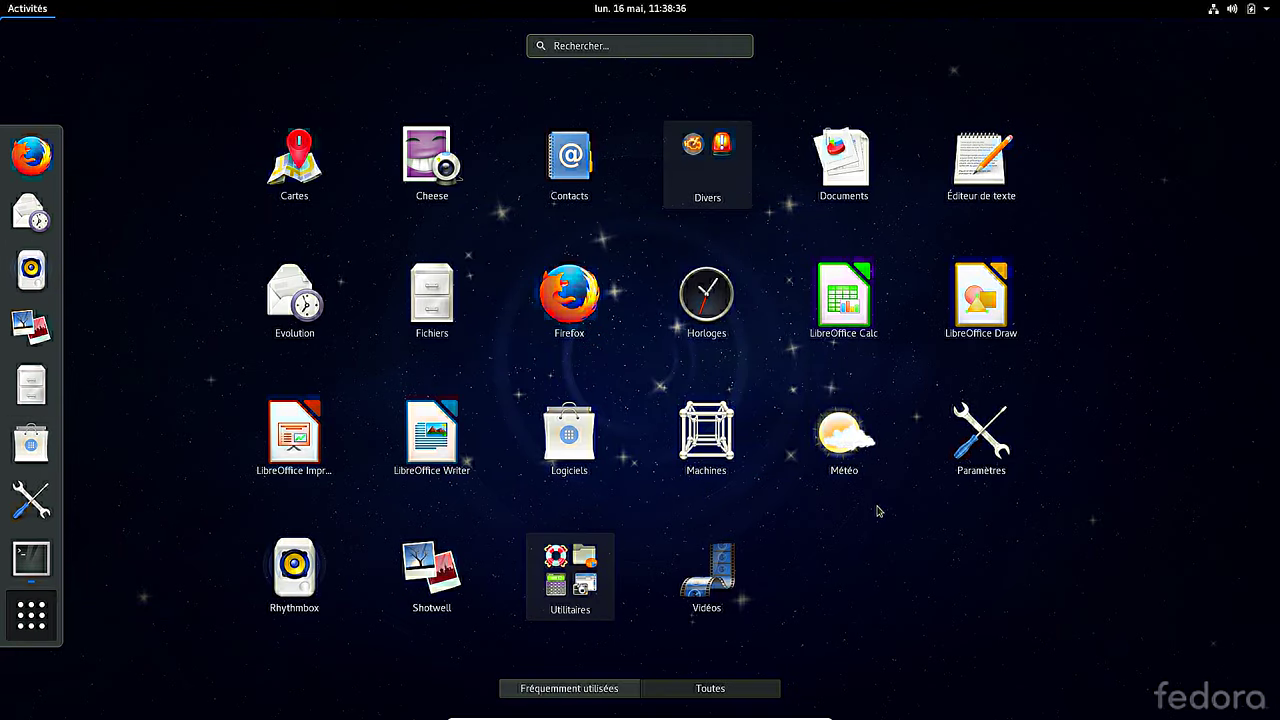
{"action": "left_click", "coordinate": [568, 600]}
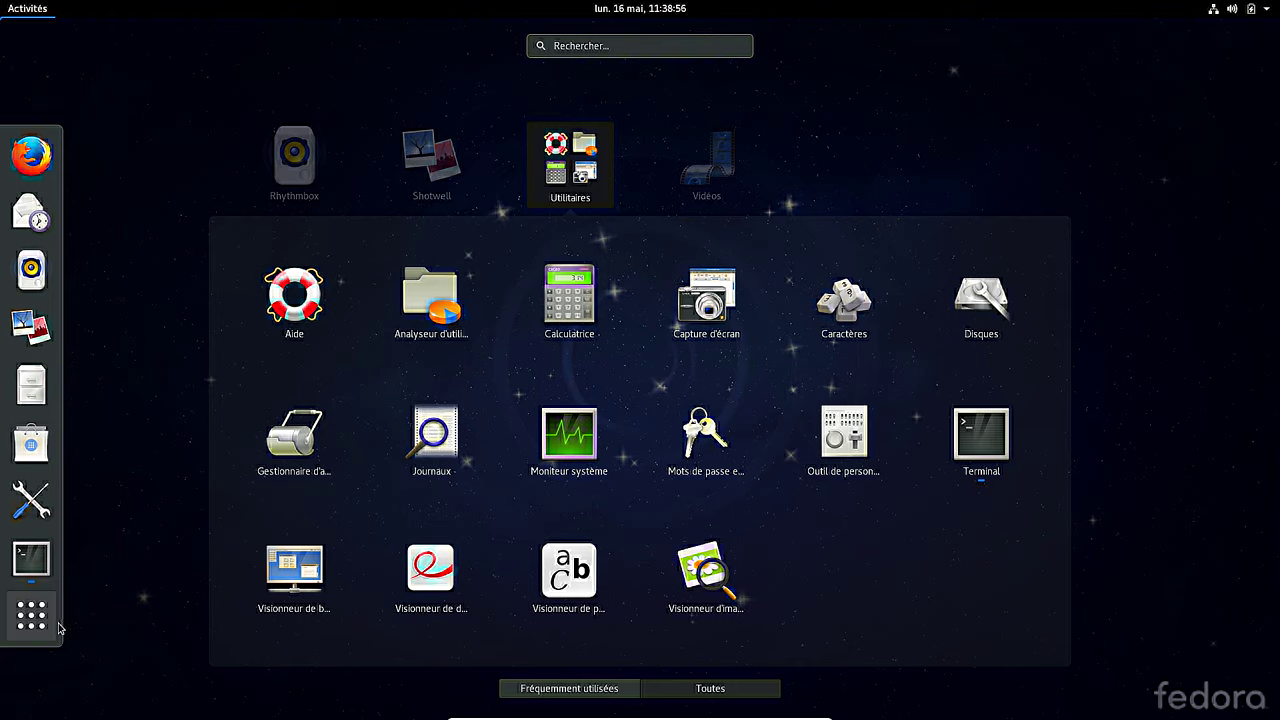
{"action": "left_click", "coordinate": [873, 175]}
{"action": "left_click", "coordinate": [33, 14]}
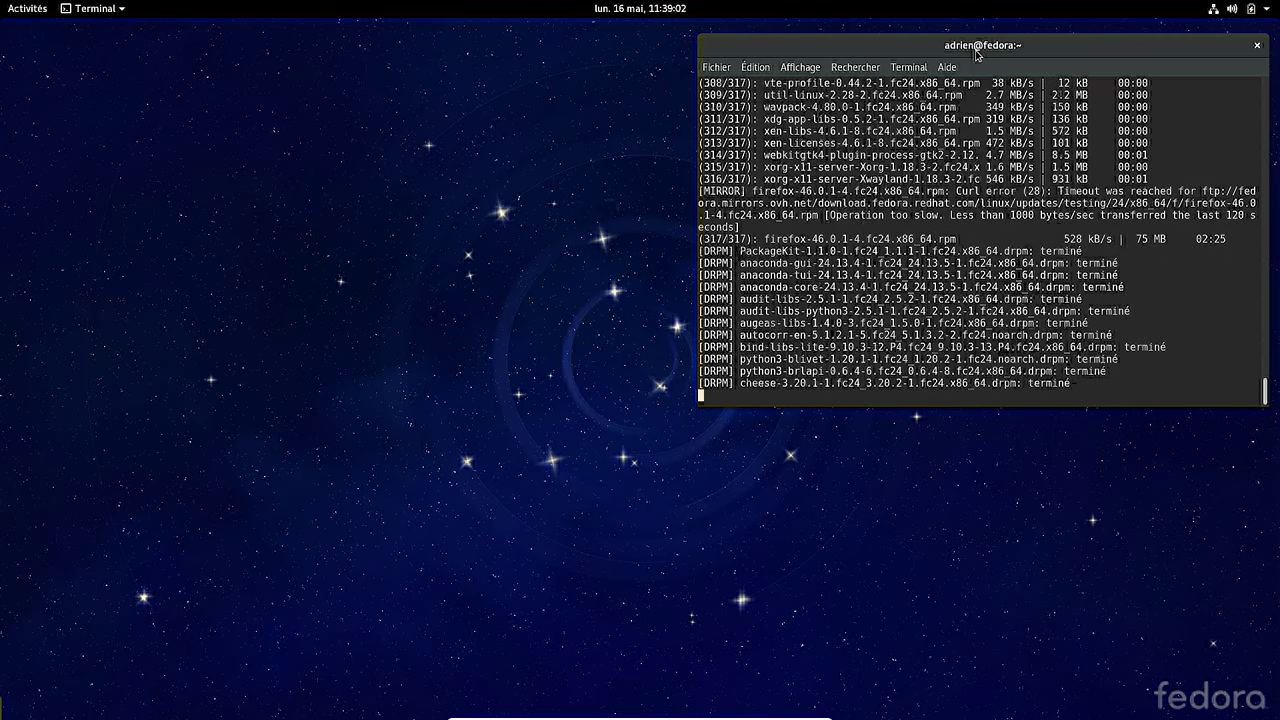
- Show the Fedora virtual machine in an enlarged VirtualBox window instead of full screen and open the host screen recorder's menu
{"action": "mouse_move", "coordinate": [736, 716]}
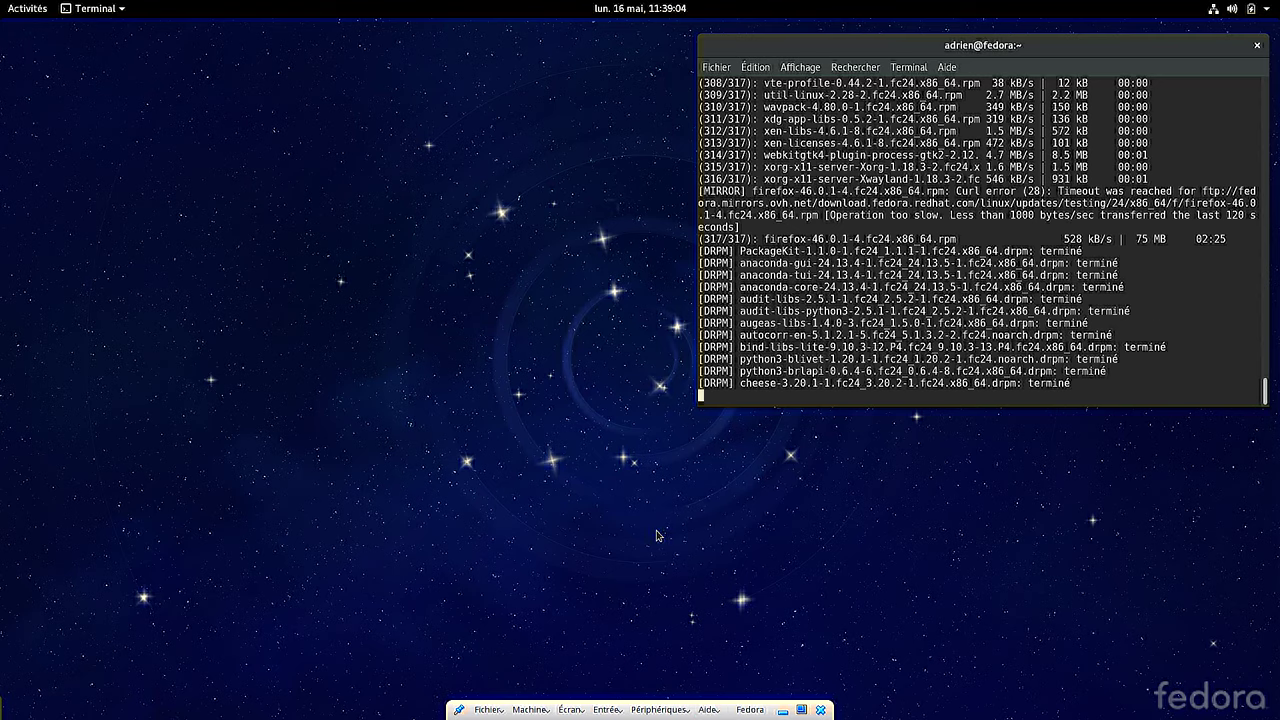
{"action": "key", "text": "ctrl+f"}
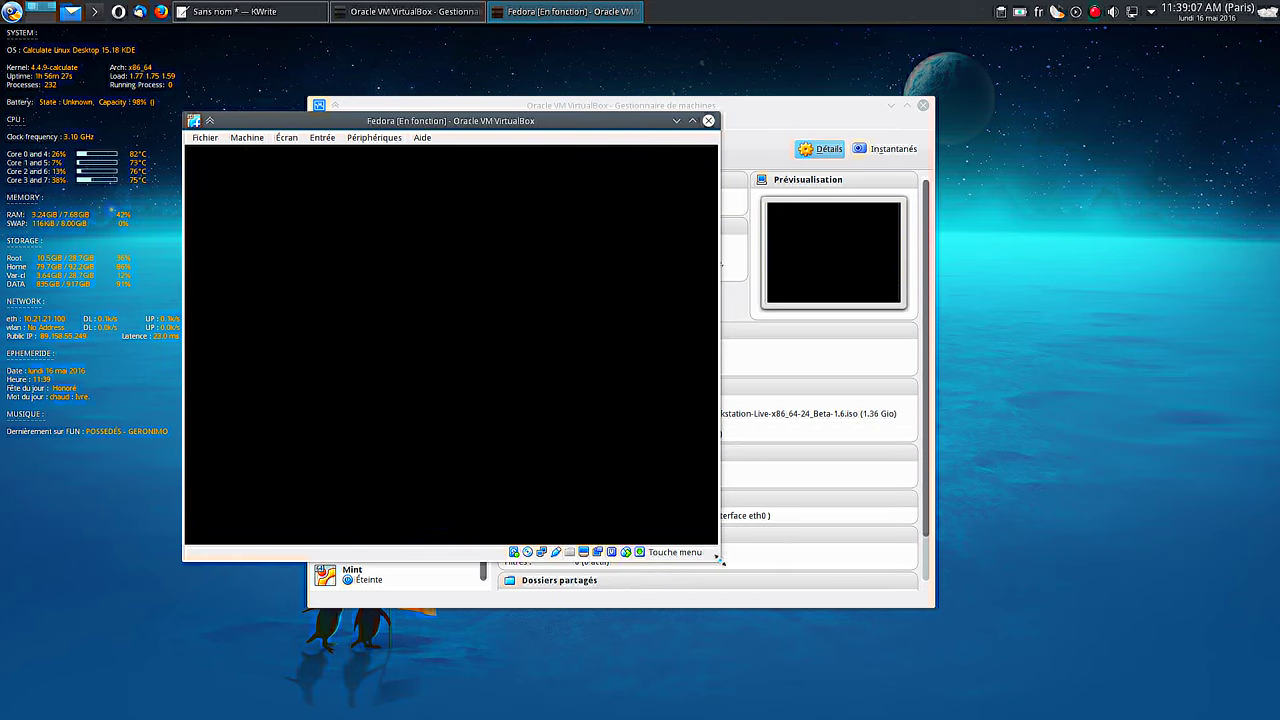
{"action": "left_click_drag", "start_coordinate": [715, 560], "coordinate": [927, 678]}
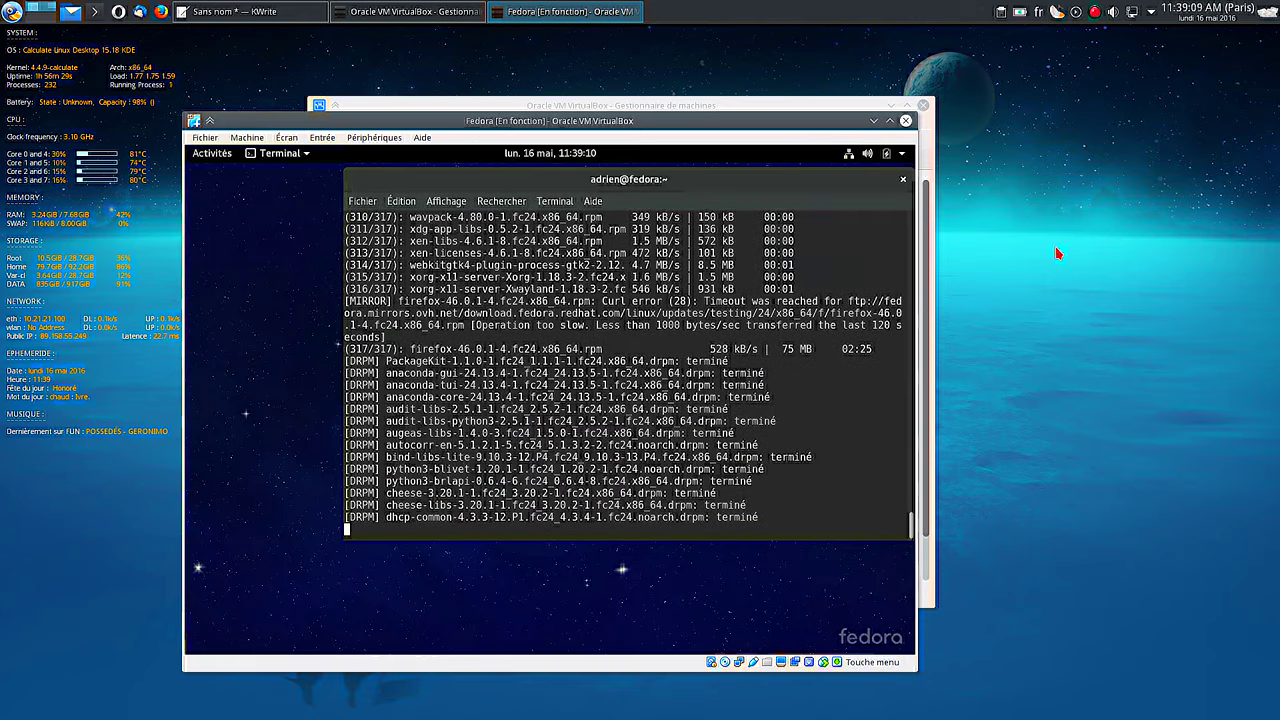
{"action": "right_click", "coordinate": [1095, 12]}
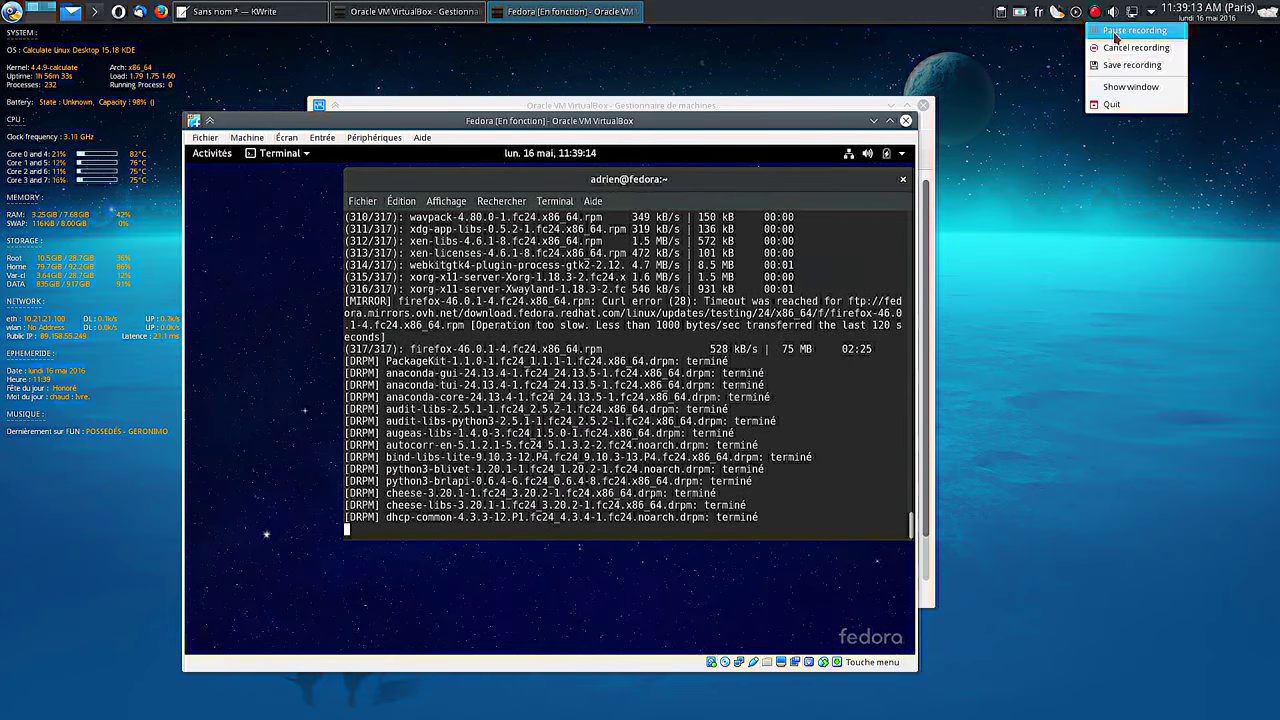